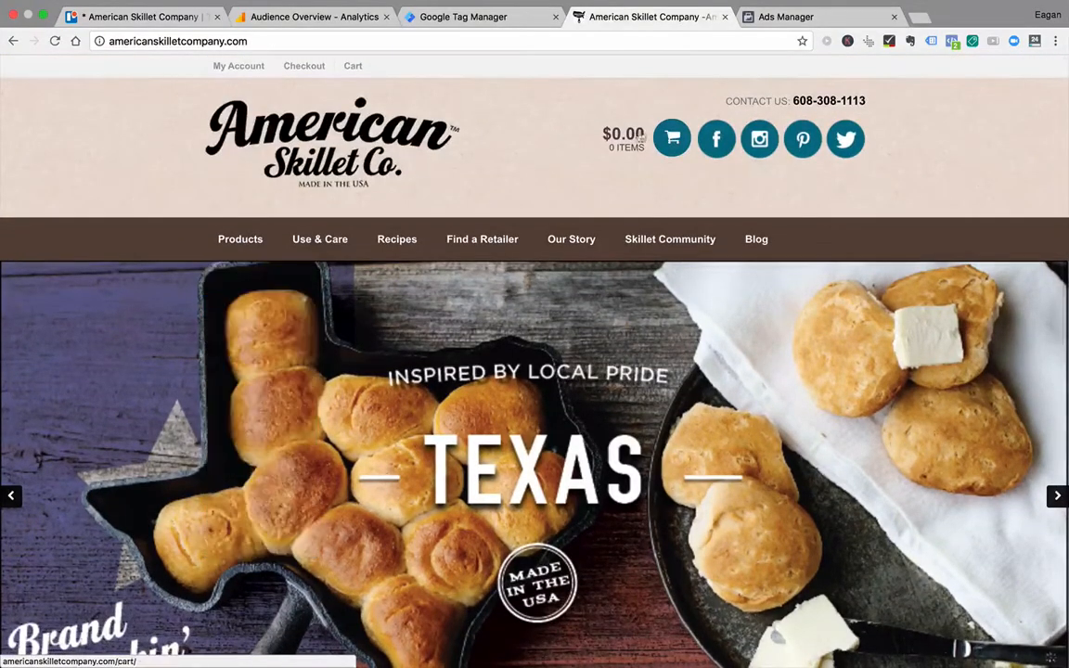
Step: Review the buyer's journey outline in the American Skillet Company Evernote note, and return to the browser
{"action": "key", "text": "ctrl+Right"}
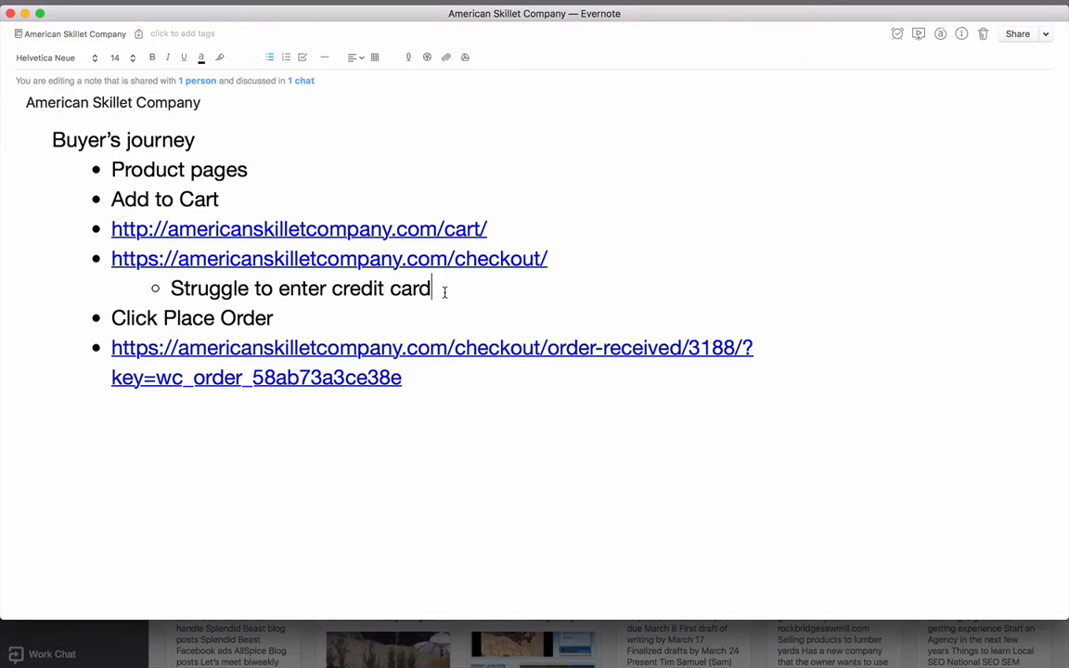
{"action": "left_click", "coordinate": [282, 317]}
{"action": "key", "text": "ctrl+Left"}
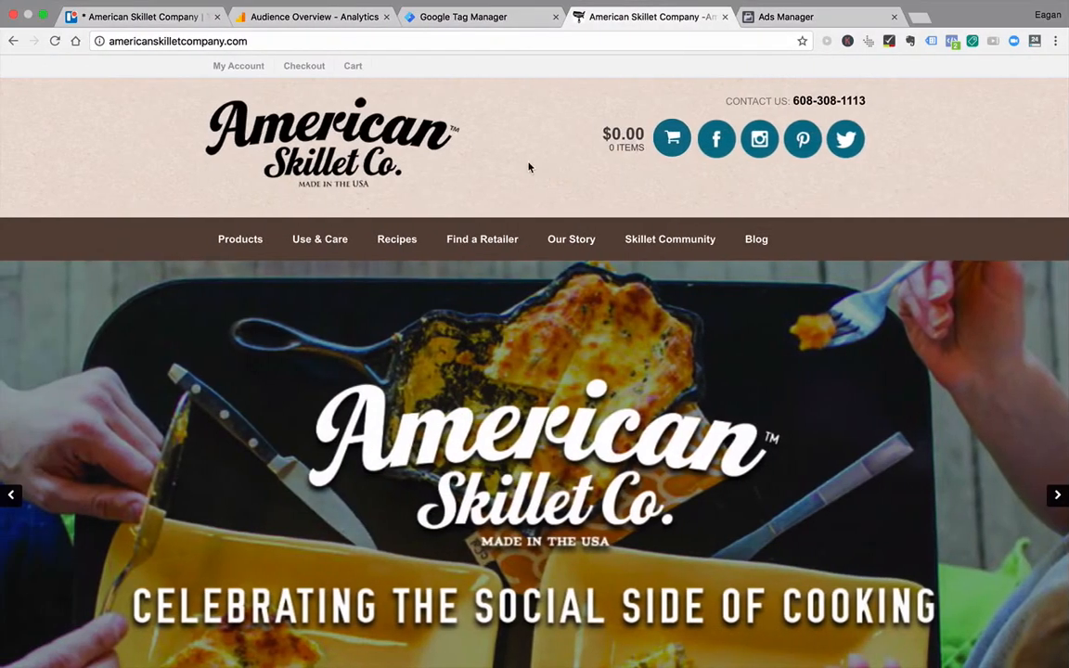
Step: Open the Goals Overview report under Conversions in Google Analytics and review the completions for each goal
{"action": "left_click", "coordinate": [357, 17]}
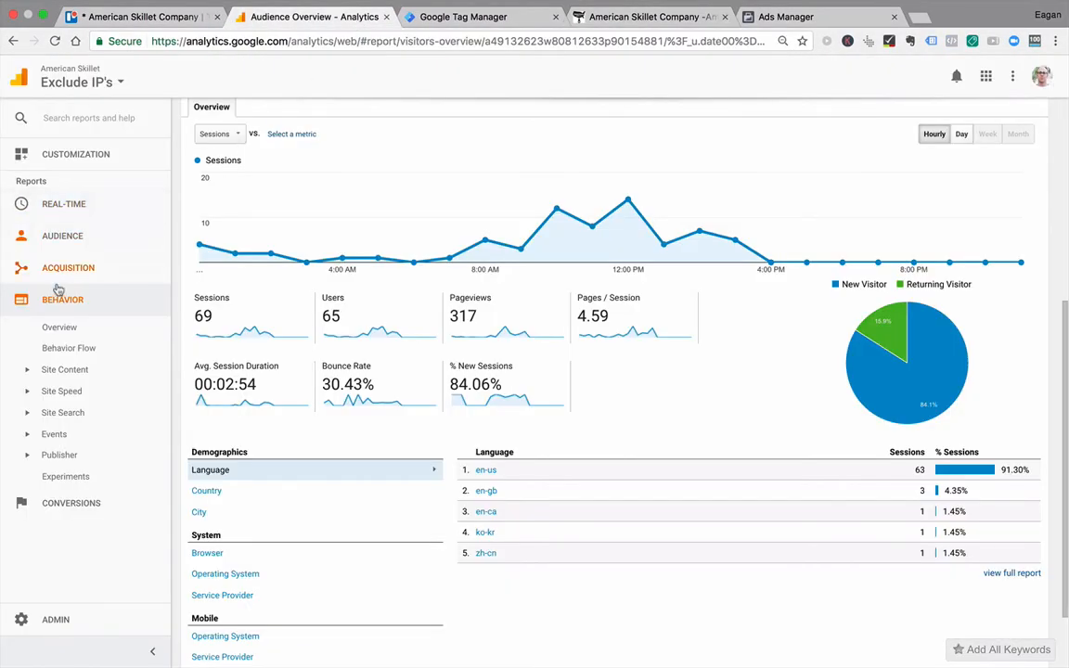
{"action": "left_click", "coordinate": [83, 506]}
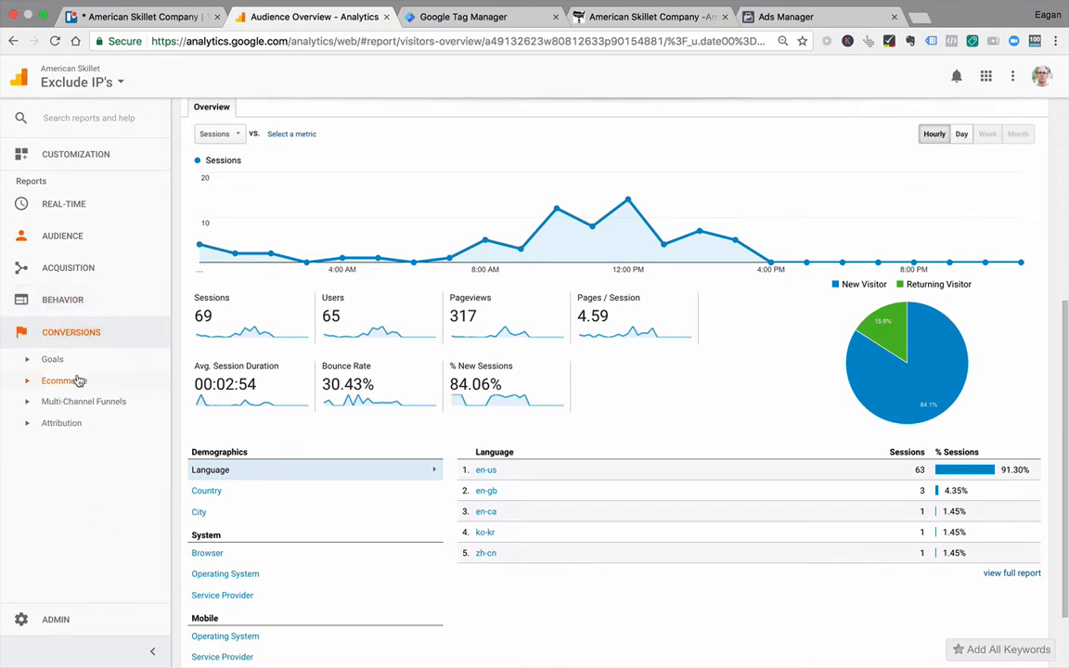
{"action": "left_click", "coordinate": [54, 358]}
{"action": "left_click", "coordinate": [61, 382]}
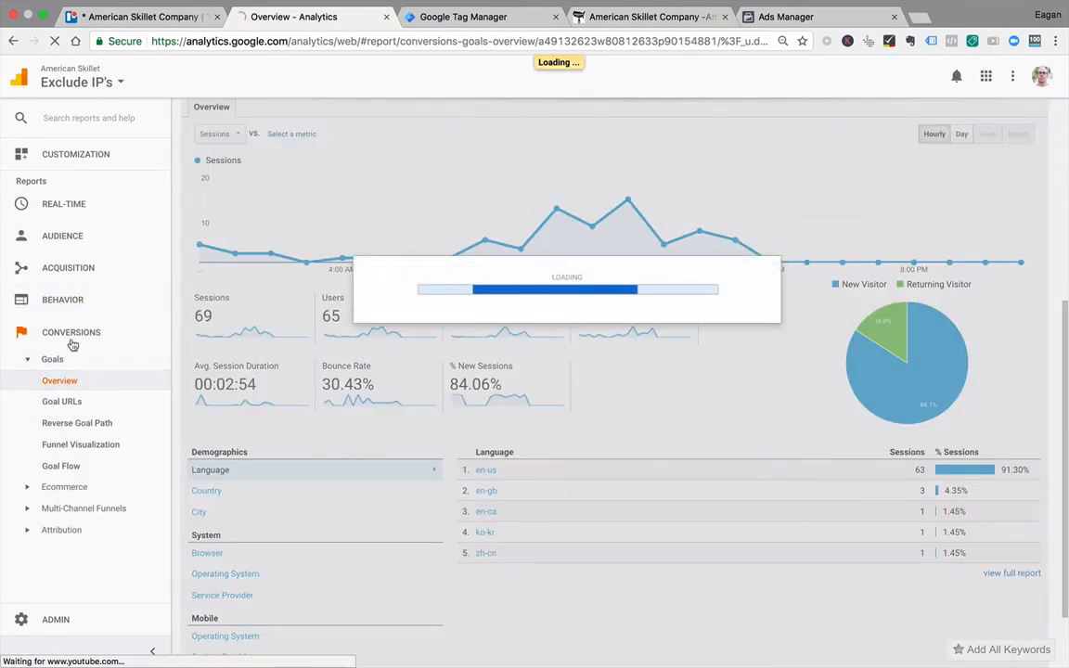
{"action": "scroll", "coordinate": [380, 482], "scroll_direction": "down", "scroll_amount": 10}
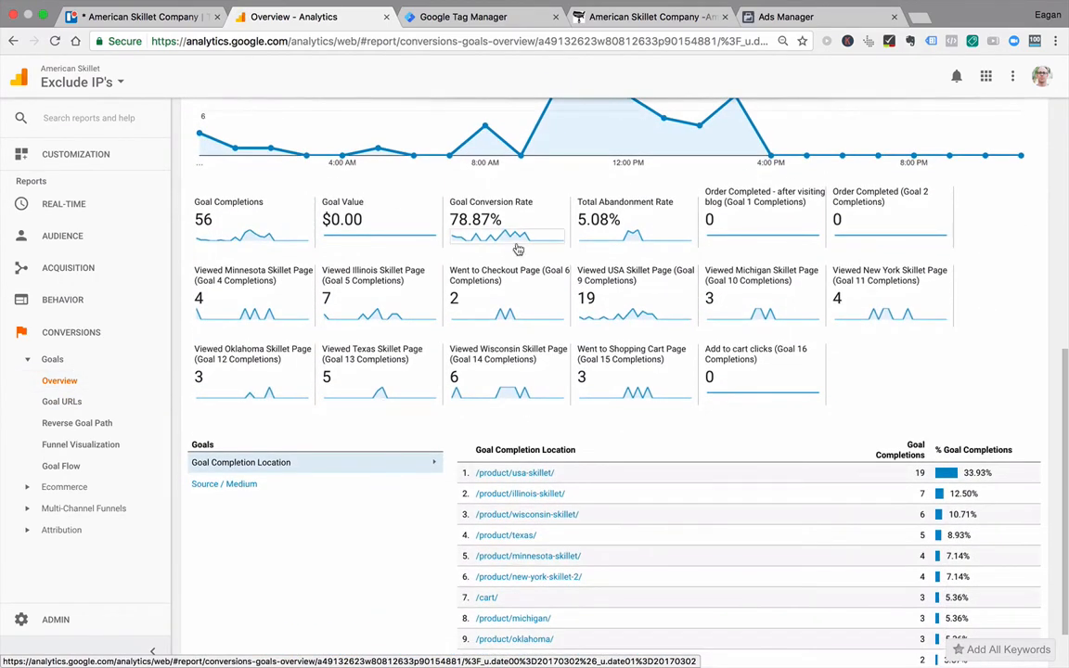
{"action": "scroll", "coordinate": [891, 388], "scroll_direction": "down", "scroll_amount": 1}
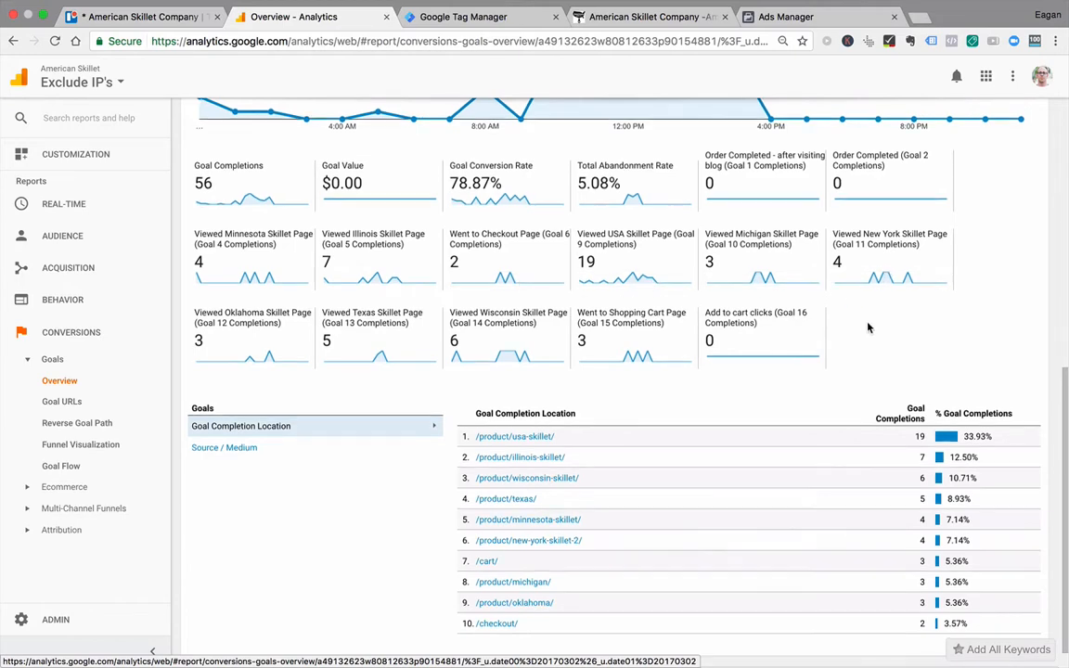
{"action": "scroll", "coordinate": [869, 327], "scroll_direction": "down", "scroll_amount": 1}
Step: Open the goal administration list for the Exclude IP's view and show 25 rows
{"action": "left_click", "coordinate": [29, 621]}
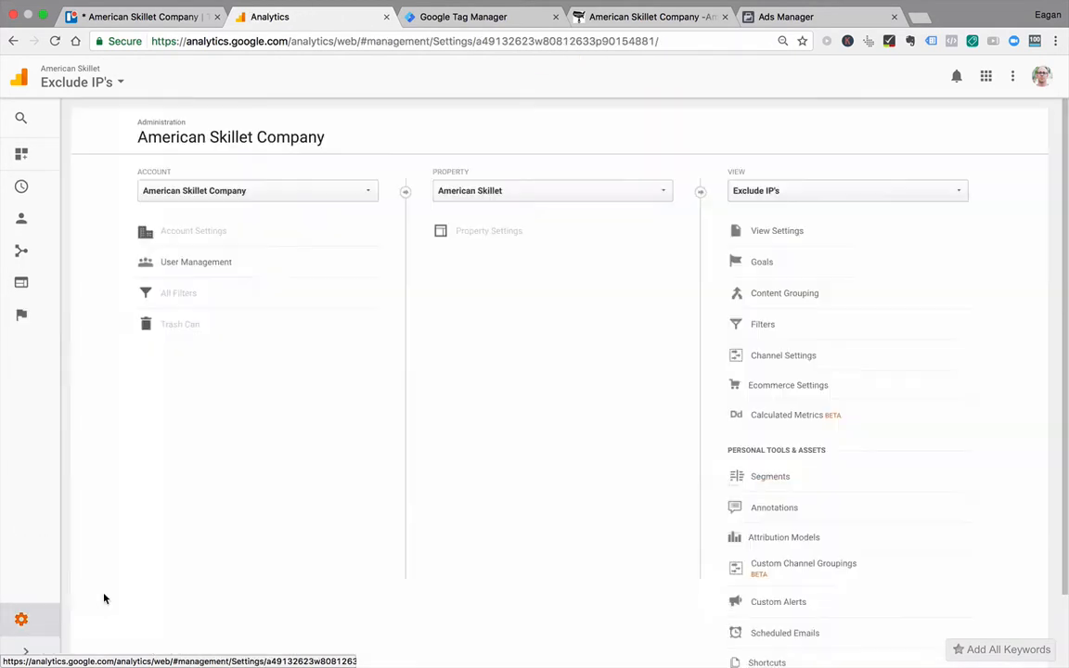
{"action": "left_click", "coordinate": [752, 264]}
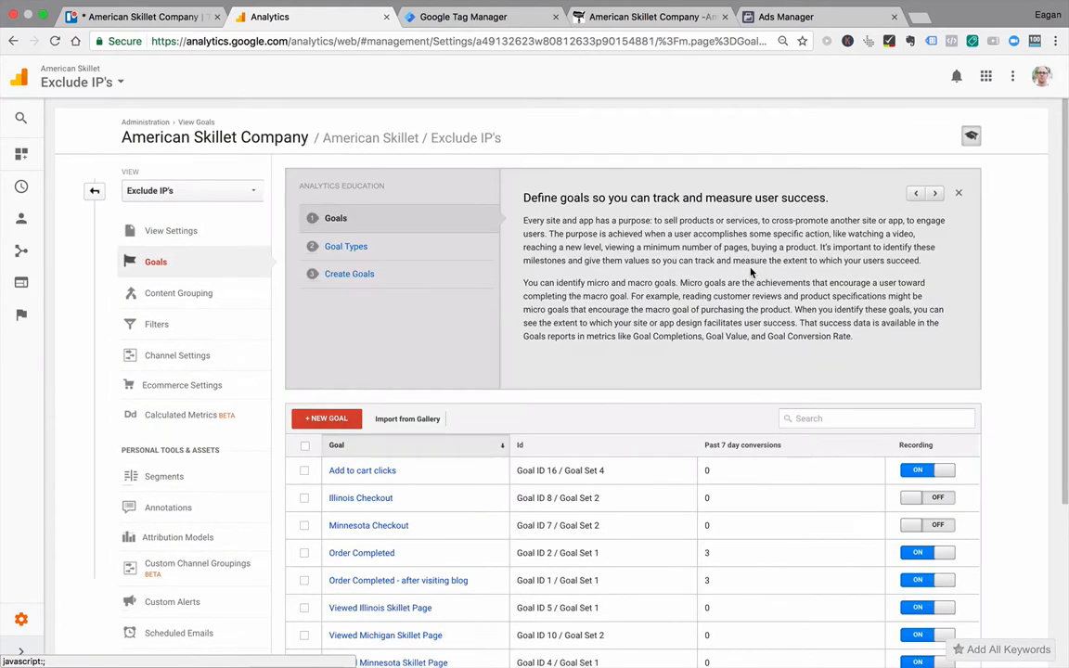
{"action": "scroll", "coordinate": [569, 340], "scroll_direction": "down", "scroll_amount": 3}
{"action": "scroll", "coordinate": [569, 340], "scroll_direction": "down", "scroll_amount": 3}
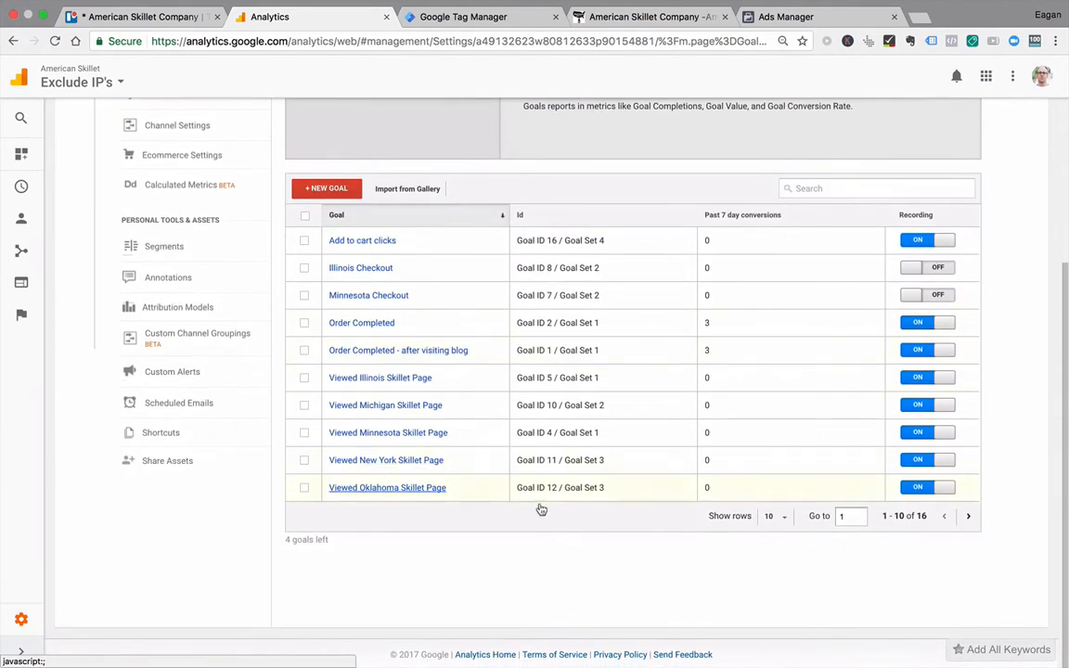
{"action": "left_click", "coordinate": [776, 517]}
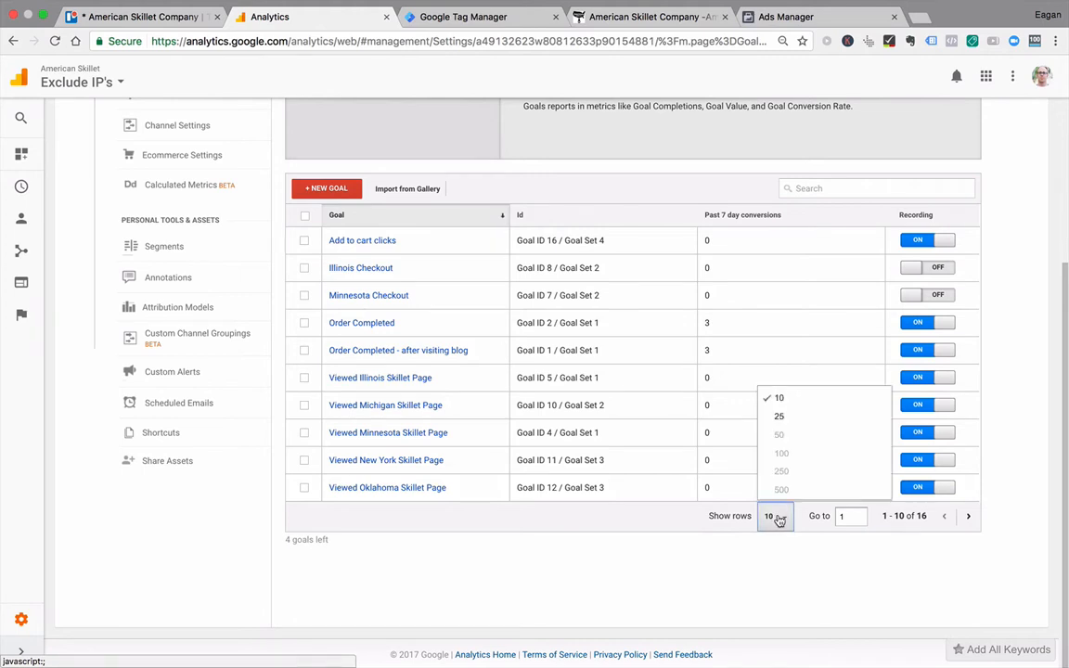
{"action": "left_click", "coordinate": [781, 417]}
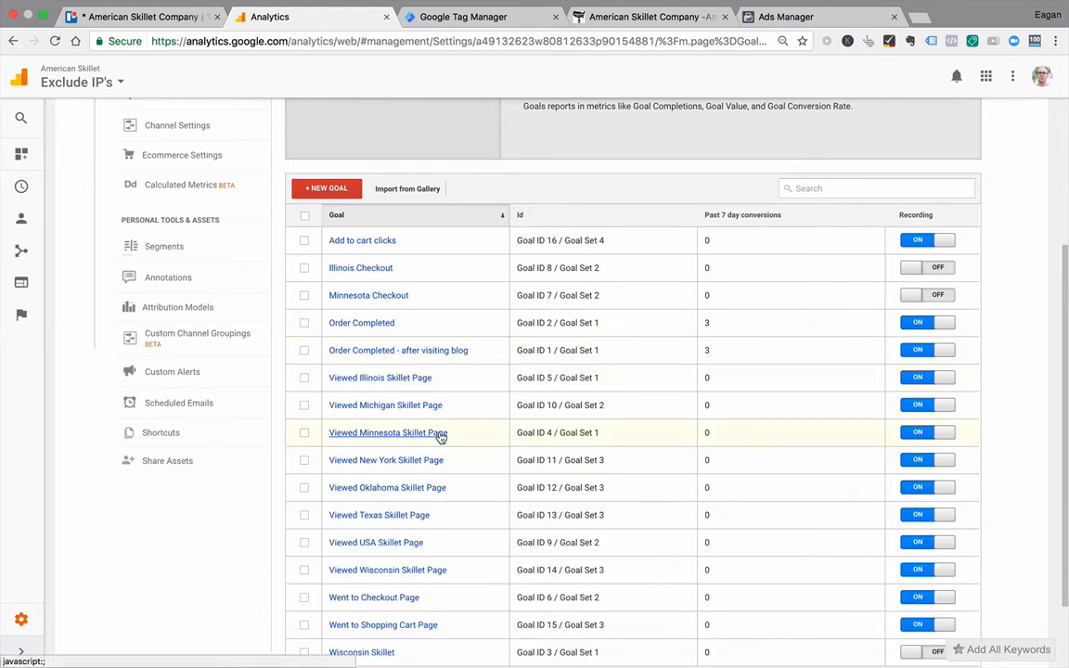
{"action": "scroll", "coordinate": [203, 544], "scroll_direction": "down", "scroll_amount": 3}
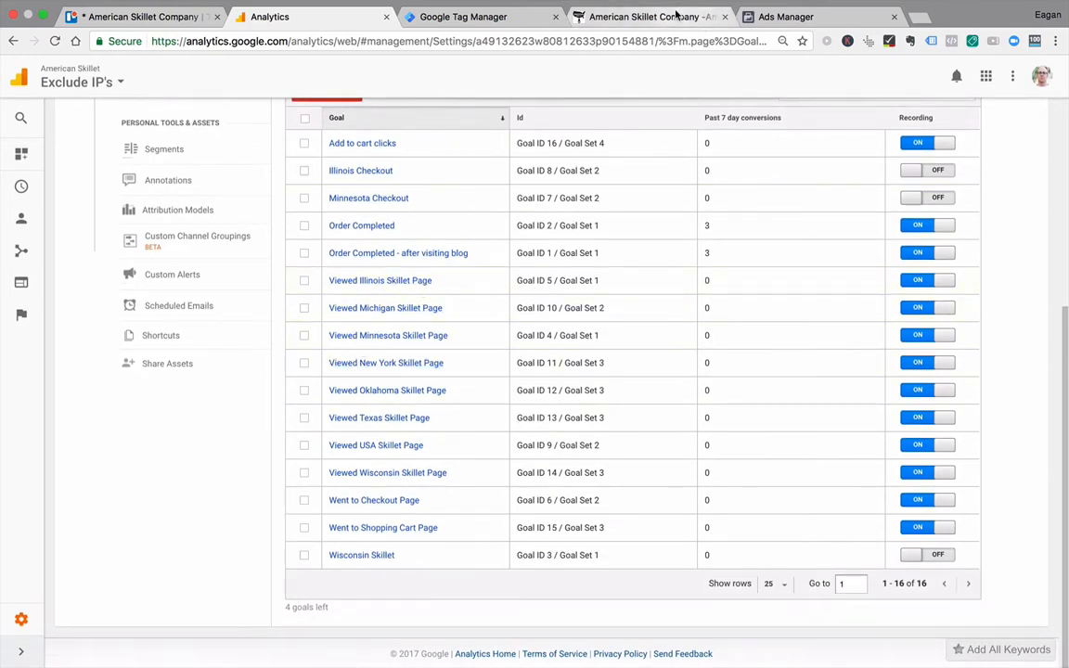
Step: Open the Michigan "Mitten" Skillet product page on the American Skillet Company site and select its web address
{"action": "left_click", "coordinate": [624, 17]}
{"action": "mouse_move", "coordinate": [251, 267]}
{"action": "left_click", "coordinate": [243, 332]}
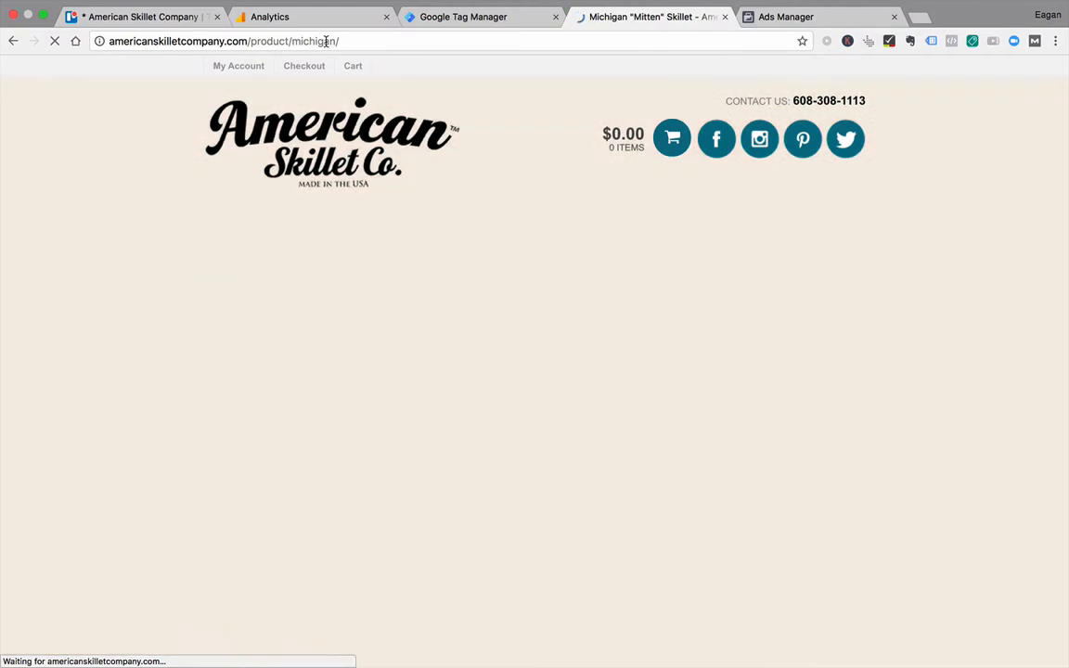
{"action": "left_click", "coordinate": [327, 41]}
{"action": "scroll", "coordinate": [115, 366], "scroll_direction": "down", "scroll_amount": 2}
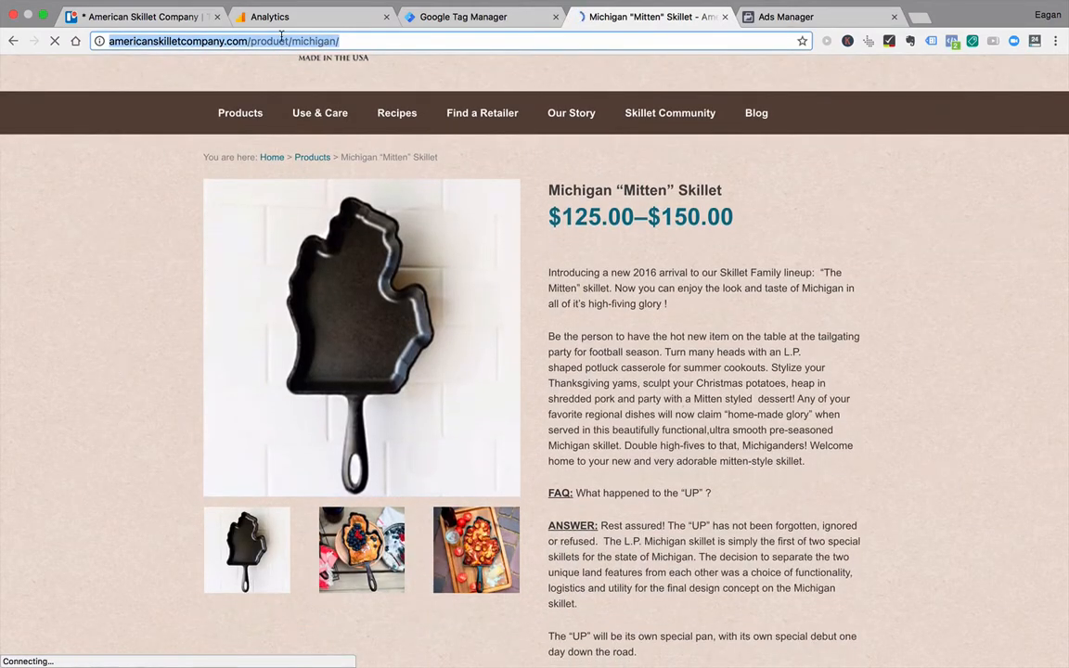
Step: Open the Viewed Michigan Skillet Page goal in Google Analytics and go through its setup and description to the goal details
{"action": "left_click", "coordinate": [269, 17]}
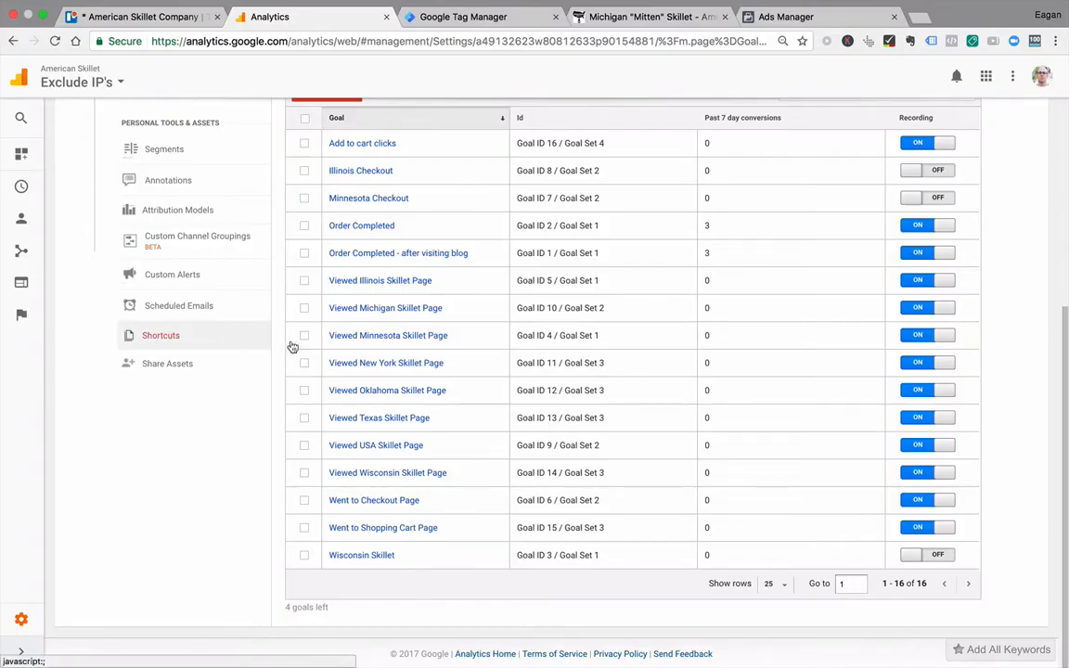
{"action": "left_click", "coordinate": [385, 309]}
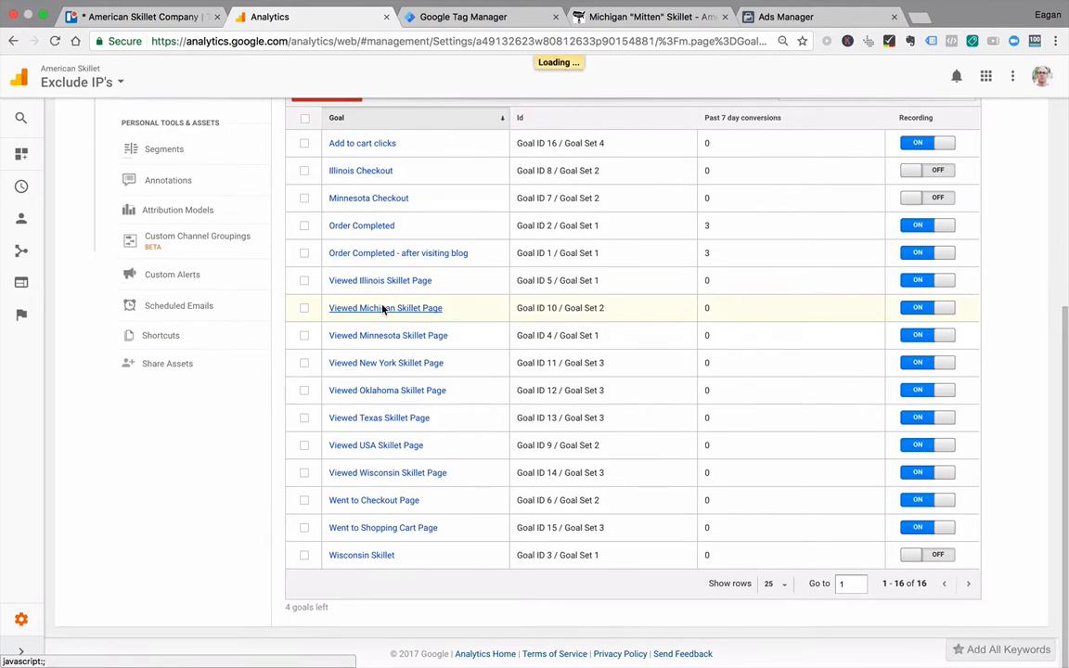
{"action": "left_click", "coordinate": [389, 183]}
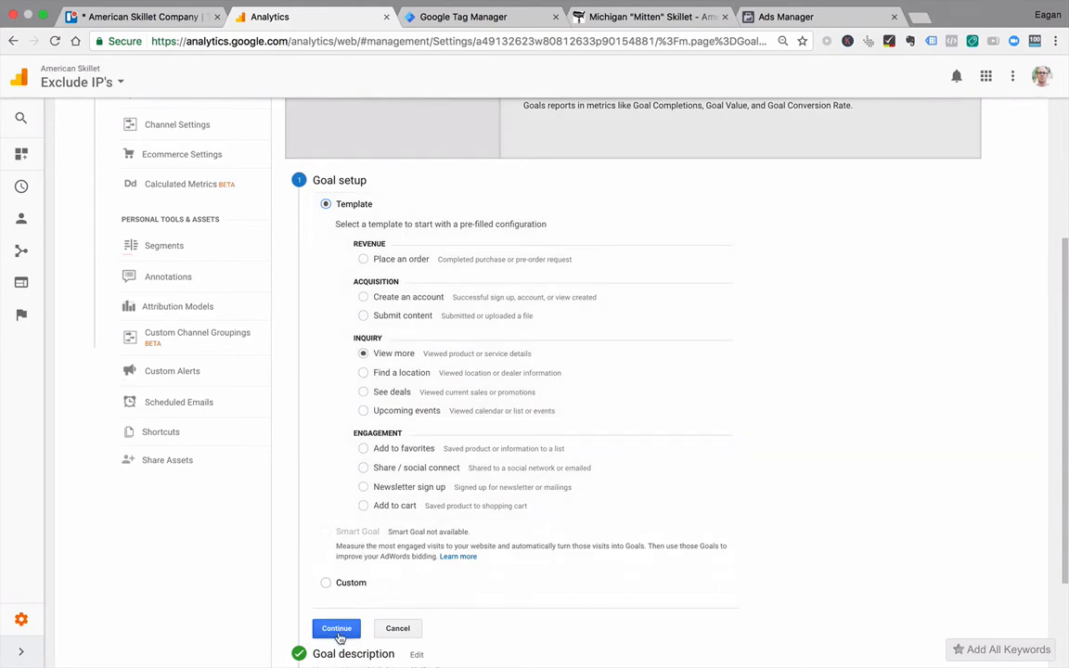
{"action": "left_click", "coordinate": [337, 628]}
{"action": "left_click", "coordinate": [417, 220]}
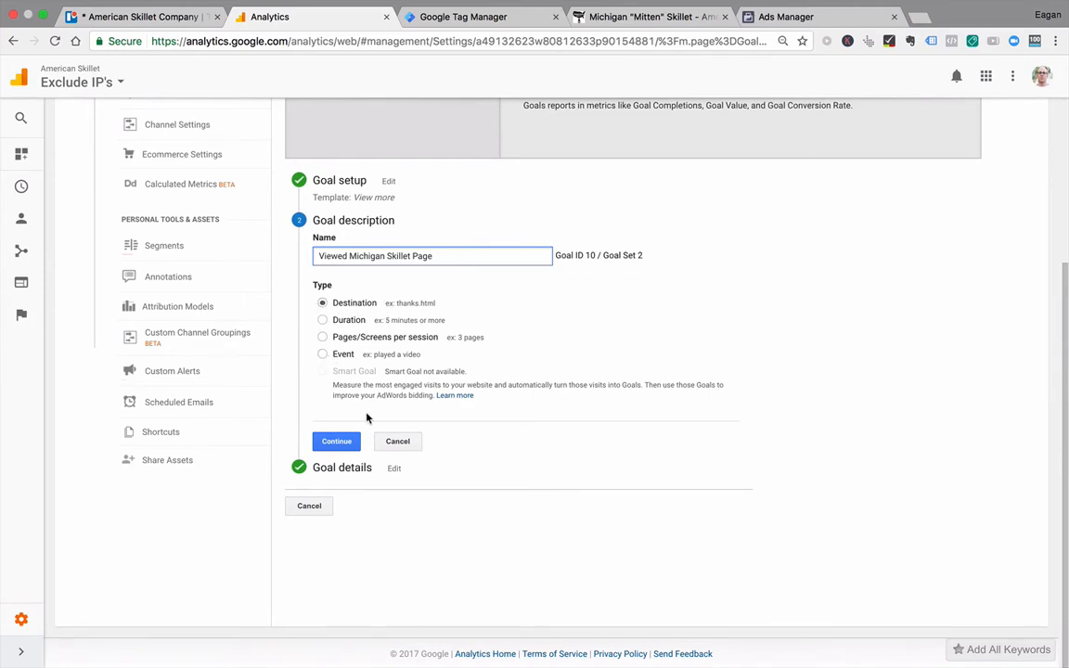
{"action": "left_click", "coordinate": [336, 442]}
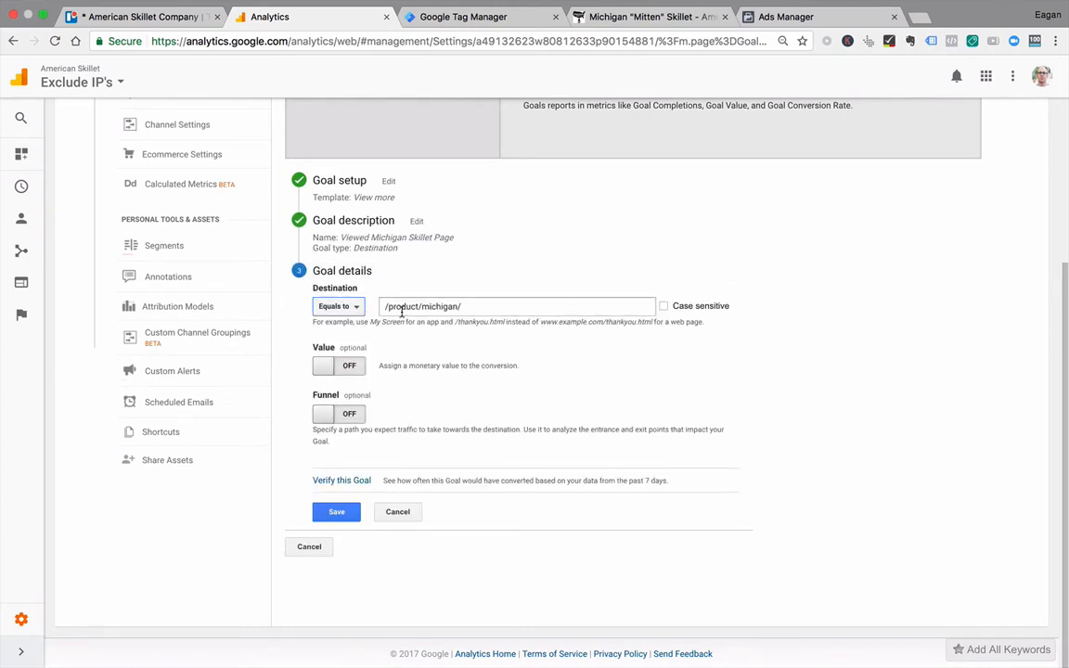
Step: Compare the goal's destination with the /product/michigan/ path in the product page's address, and leave the goal without saving
{"action": "left_click", "coordinate": [613, 17]}
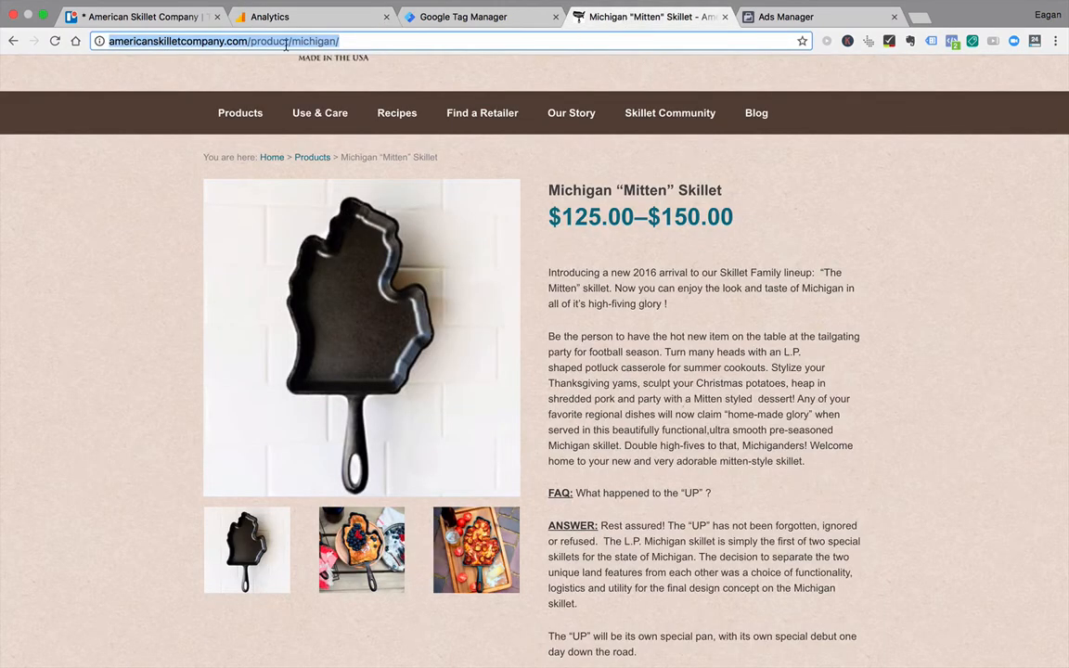
{"action": "left_click", "coordinate": [250, 41]}
{"action": "left_click_drag", "start_coordinate": [248, 42], "coordinate": [340, 42]}
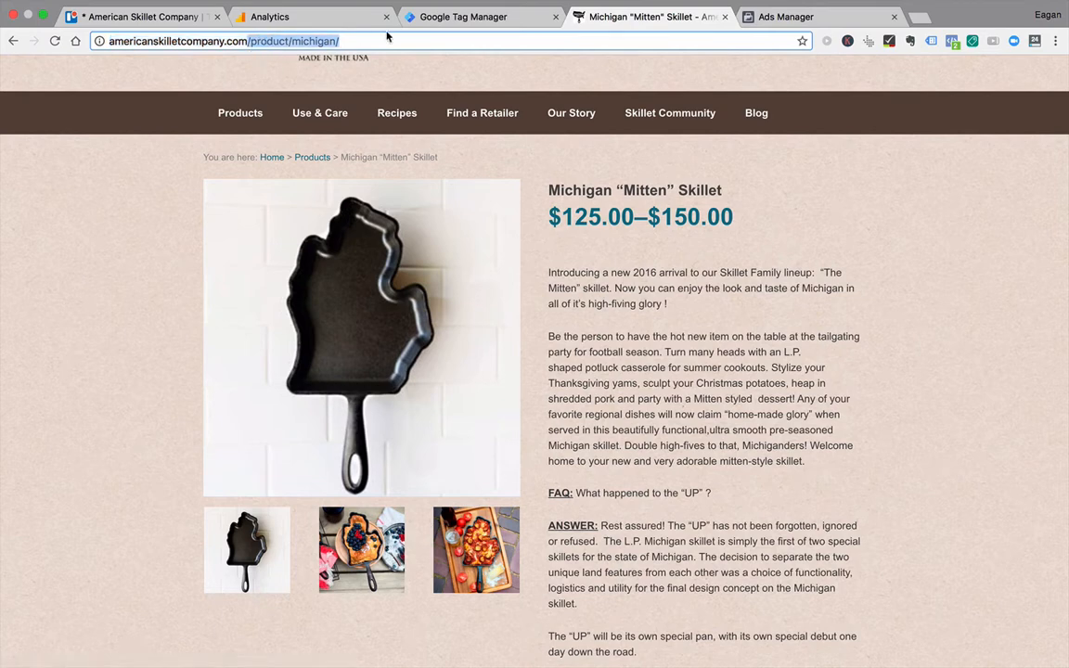
{"action": "left_click", "coordinate": [328, 18]}
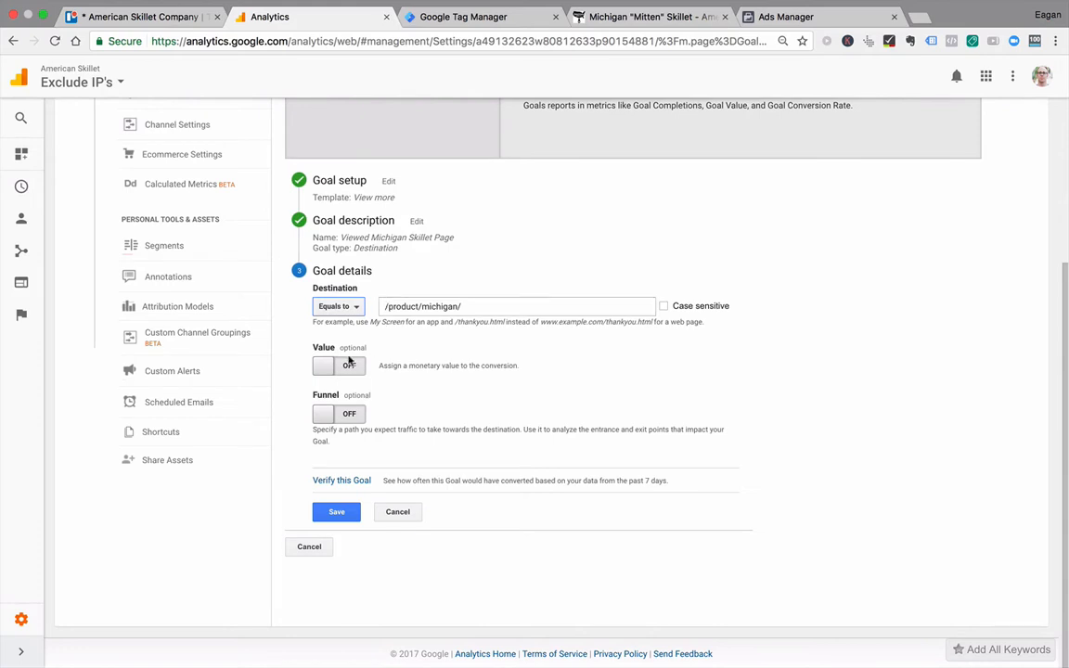
{"action": "left_click", "coordinate": [321, 547]}
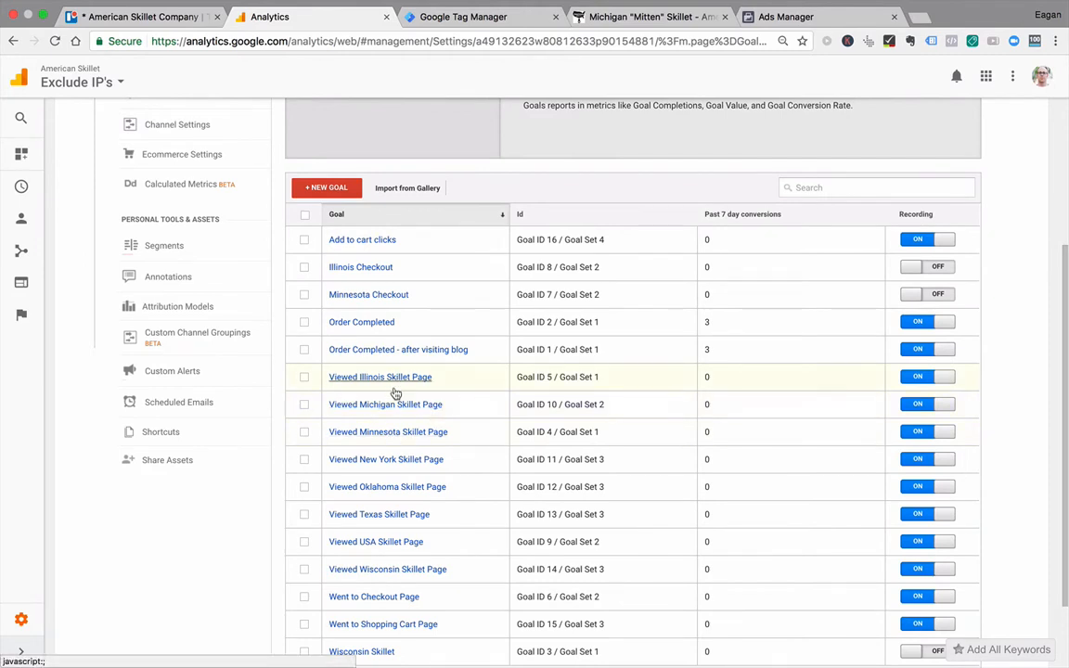
Step: Open the shopping cart page on the American Skillet Company site to check its web address
{"action": "left_click", "coordinate": [665, 18]}
{"action": "scroll", "coordinate": [620, 149], "scroll_direction": "up", "scroll_amount": 3}
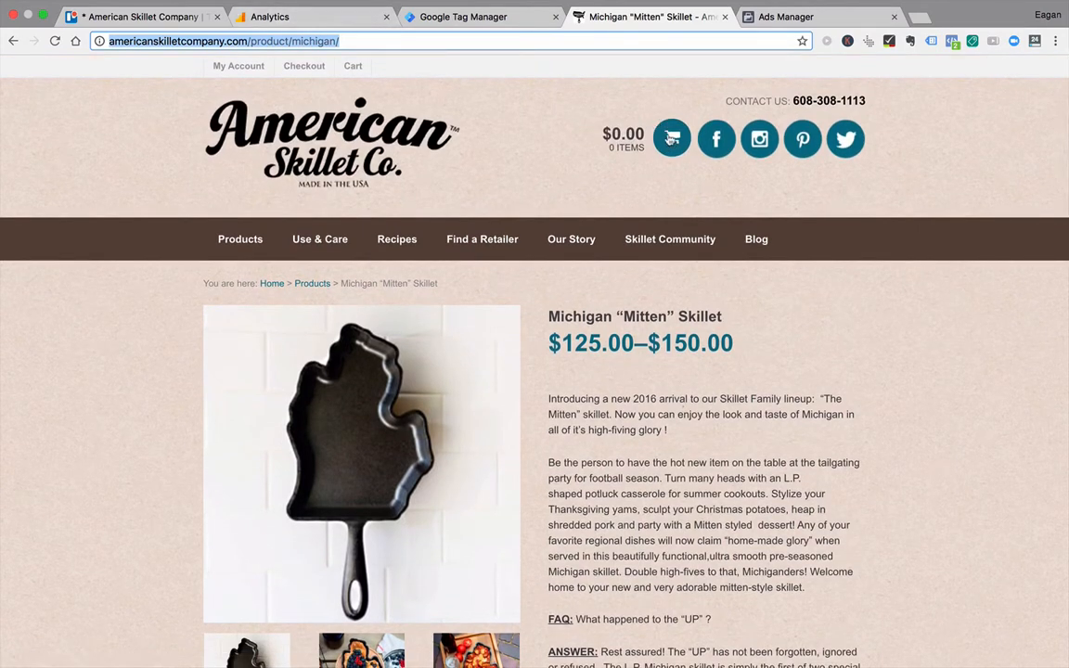
{"action": "left_click", "coordinate": [672, 140]}
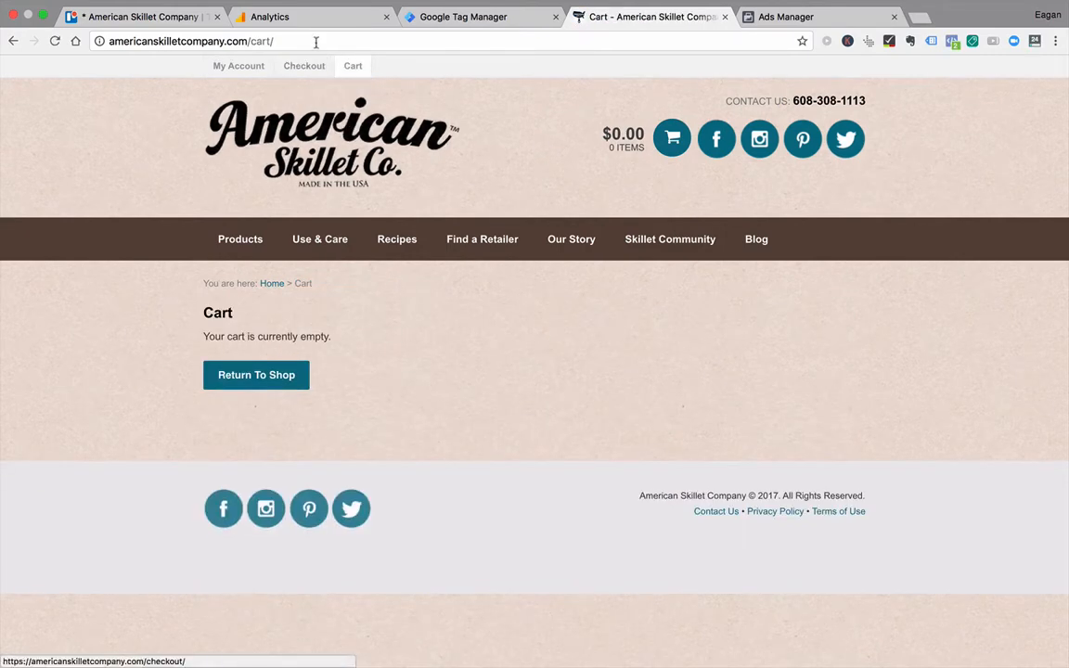
Step: Find "cart" in the Analytics goals list, inspect the Went to Shopping Cart Page goal's details, and leave it without saving
{"action": "left_click", "coordinate": [289, 12]}
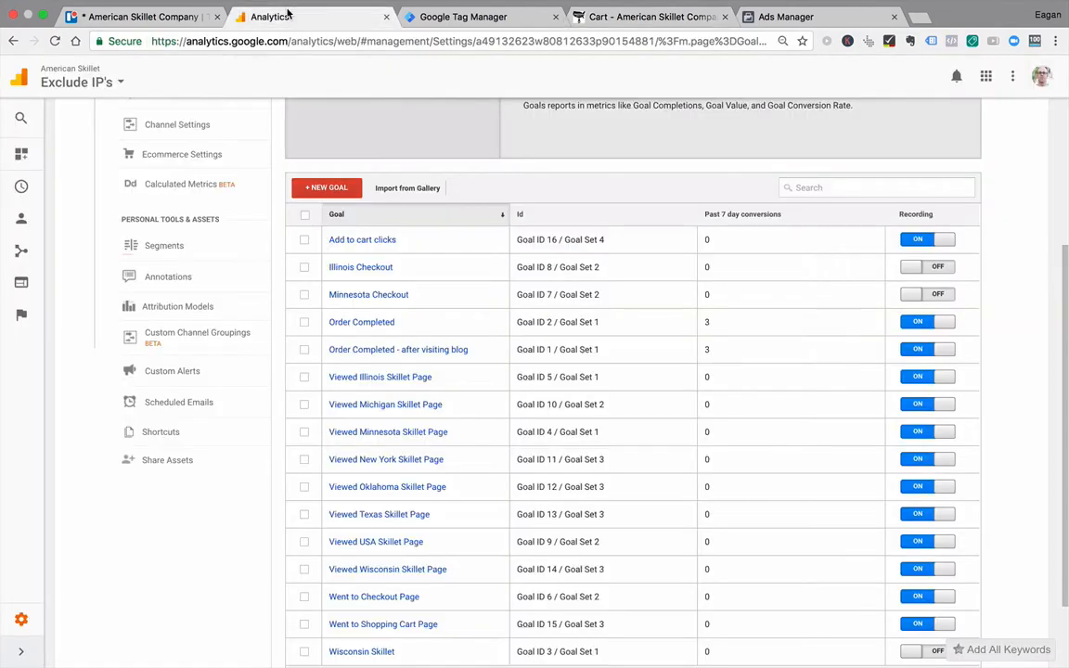
{"action": "scroll", "coordinate": [390, 320], "scroll_direction": "down", "scroll_amount": 1}
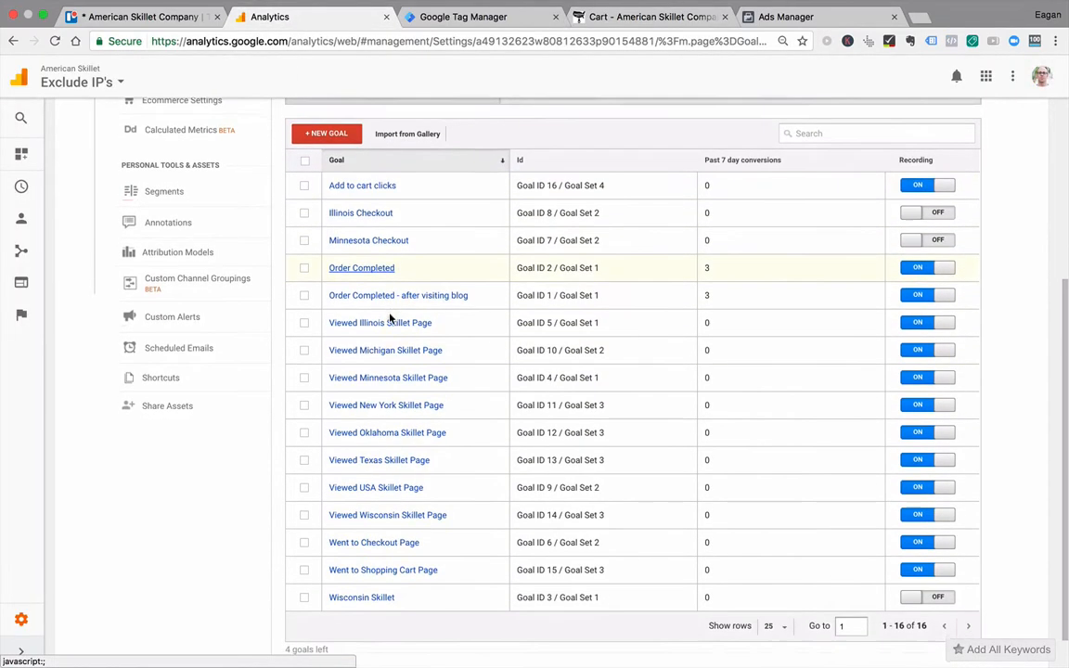
{"action": "key", "text": "super+f"}
{"action": "type", "text": "cart"}
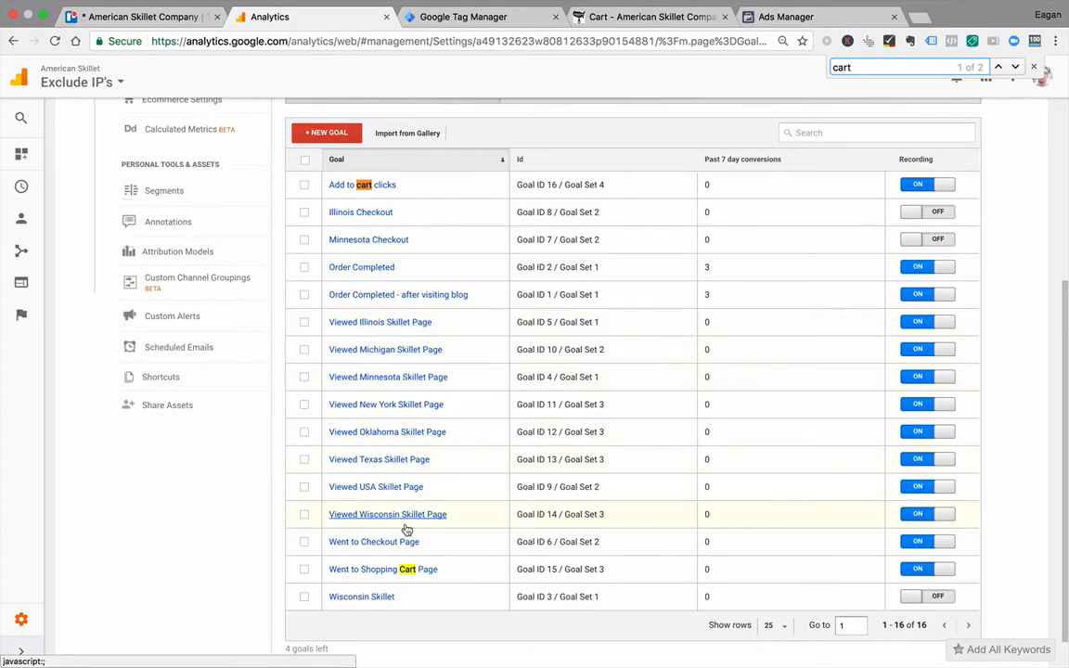
{"action": "left_click", "coordinate": [401, 573]}
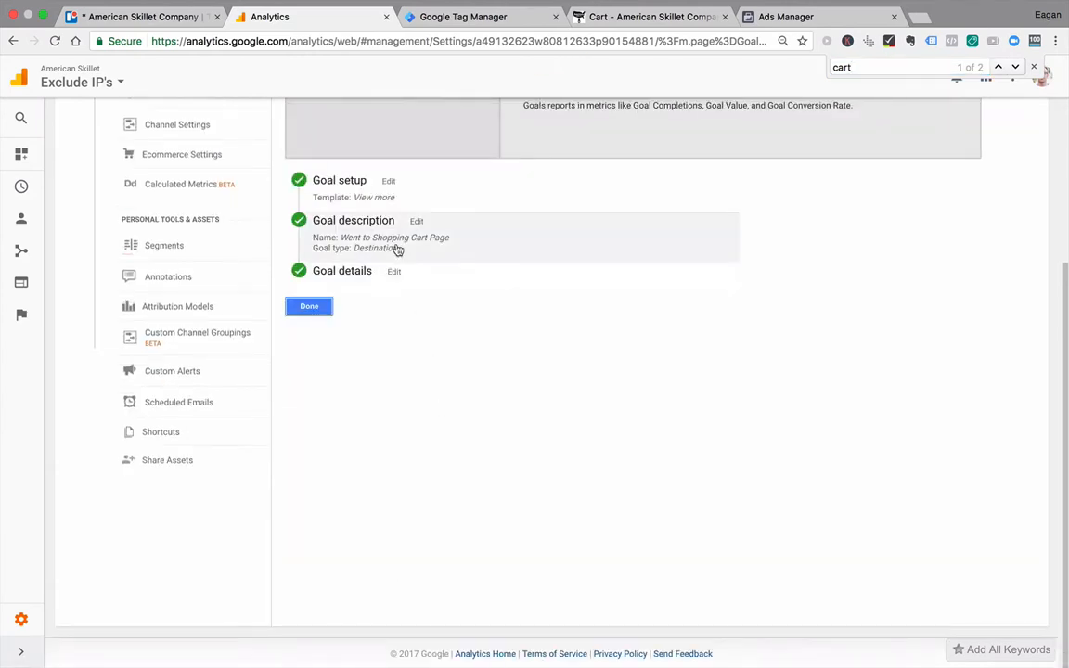
{"action": "left_click", "coordinate": [393, 271]}
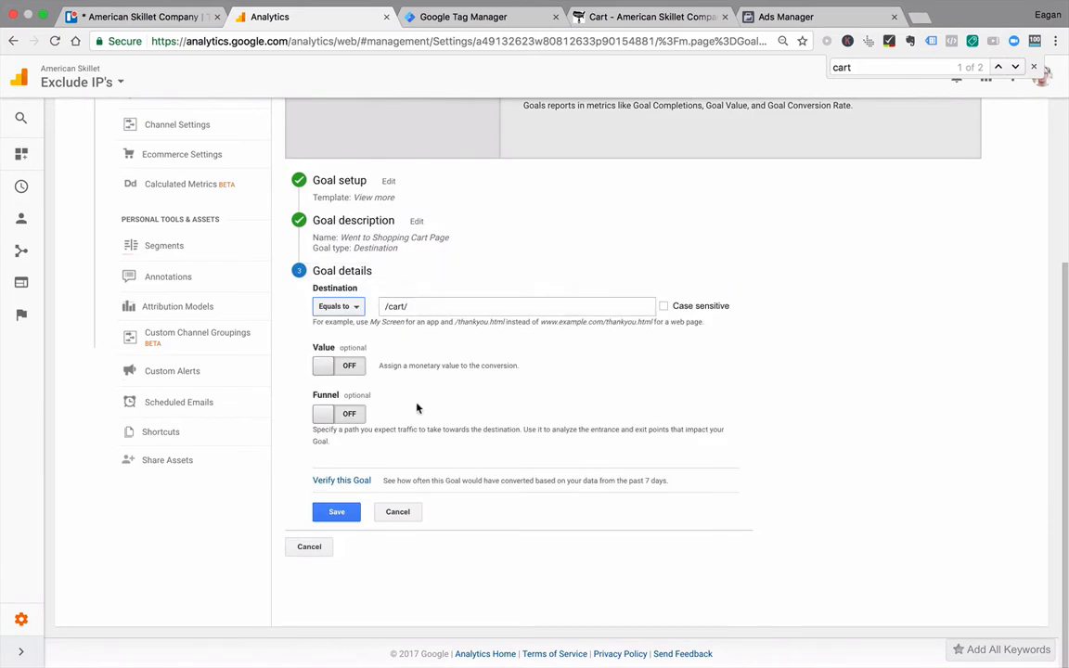
{"action": "left_click", "coordinate": [318, 548]}
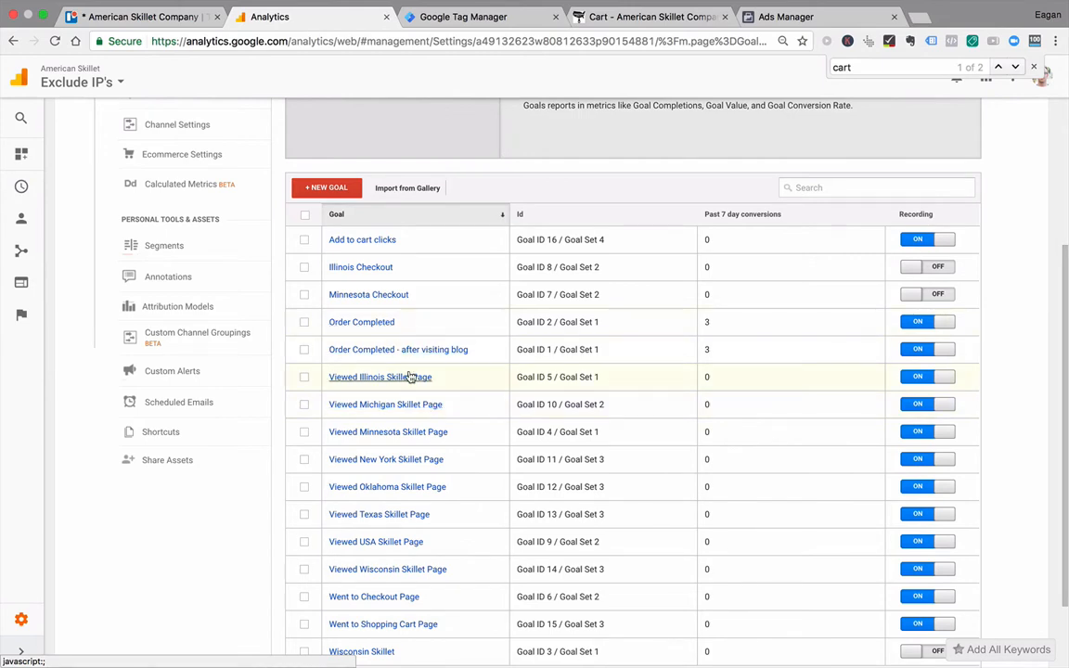
Step: Search the goals list page for "checkout"
{"action": "key", "text": "super+f"}
{"action": "type", "text": "che"}
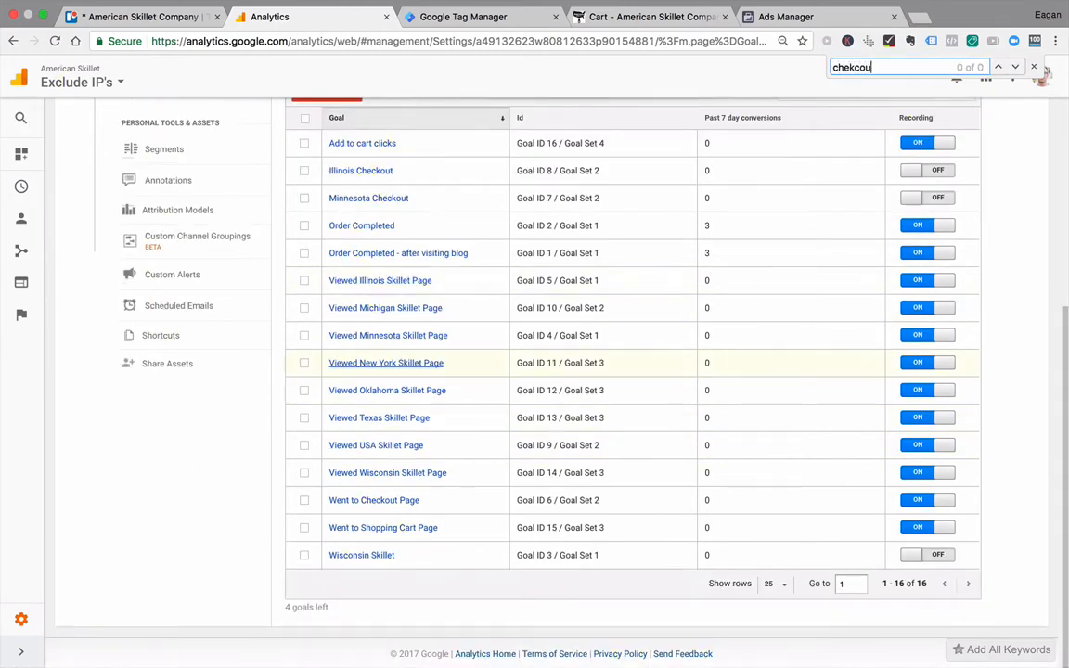
{"action": "type", "text": "ckout"}
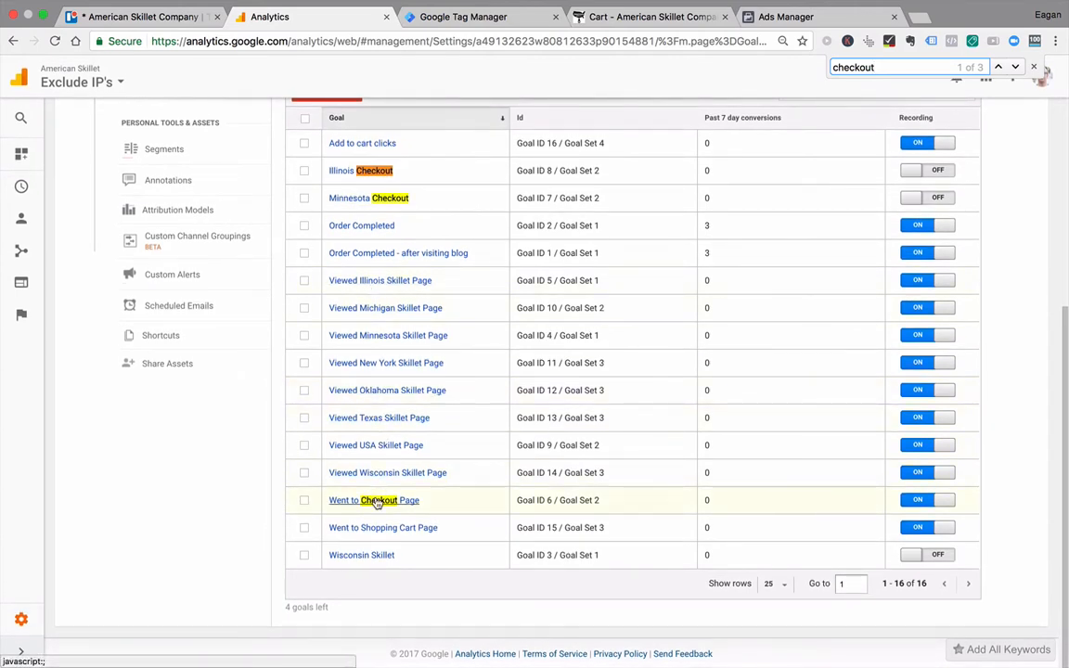
Step: In the Order Completed goal's details, turn on the funnel and define its first step as Cart with the page /cart/
{"action": "left_click", "coordinate": [375, 227]}
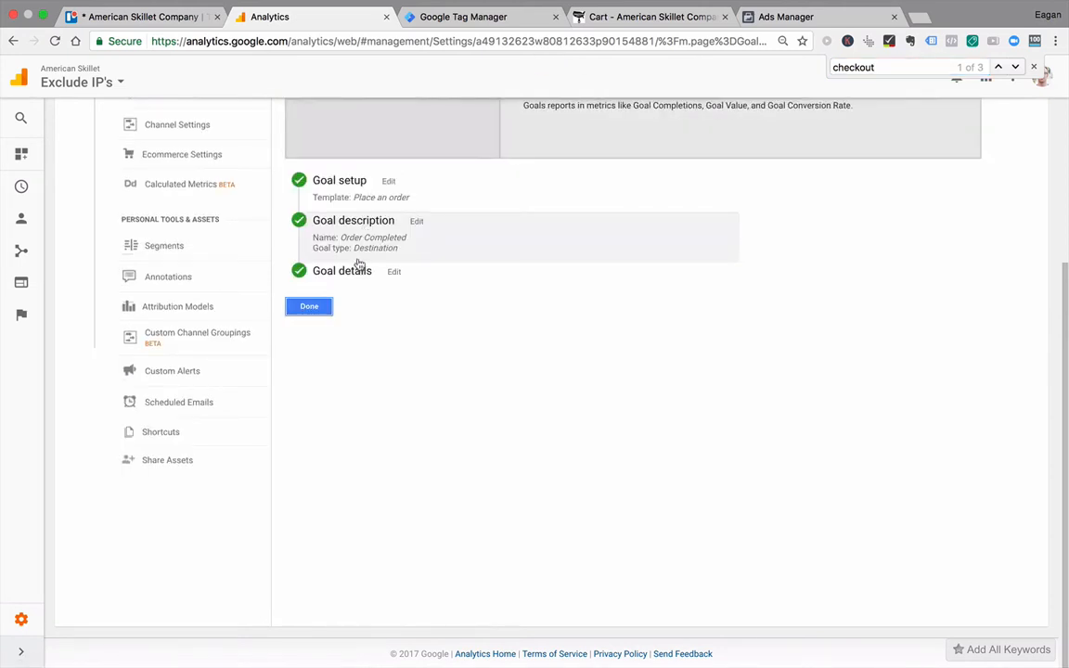
{"action": "left_click", "coordinate": [366, 275]}
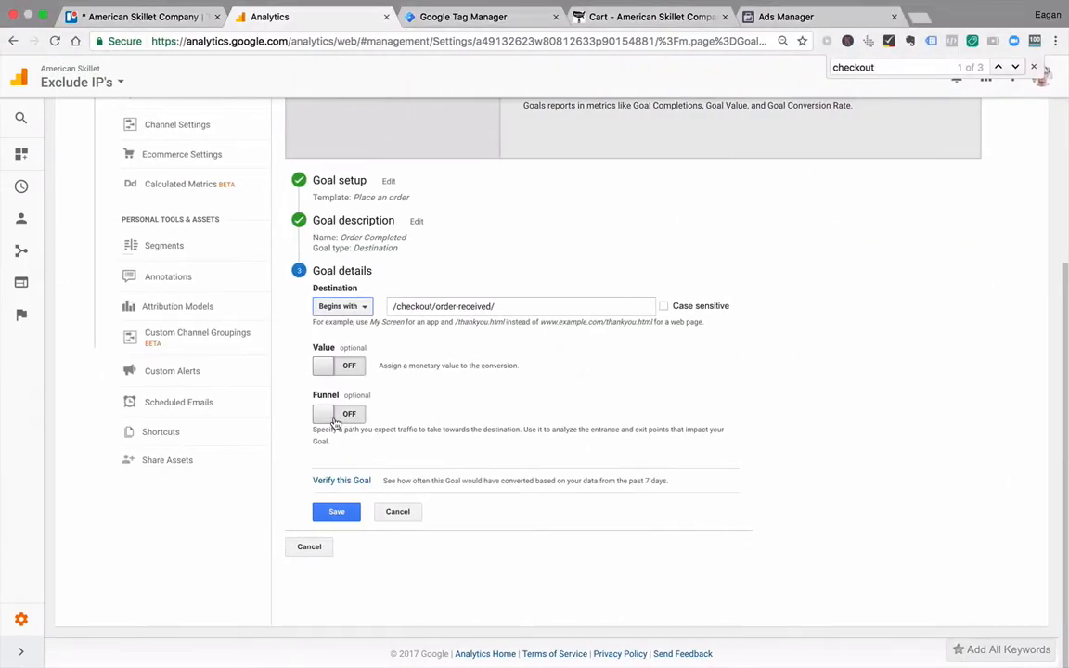
{"action": "left_click", "coordinate": [336, 418]}
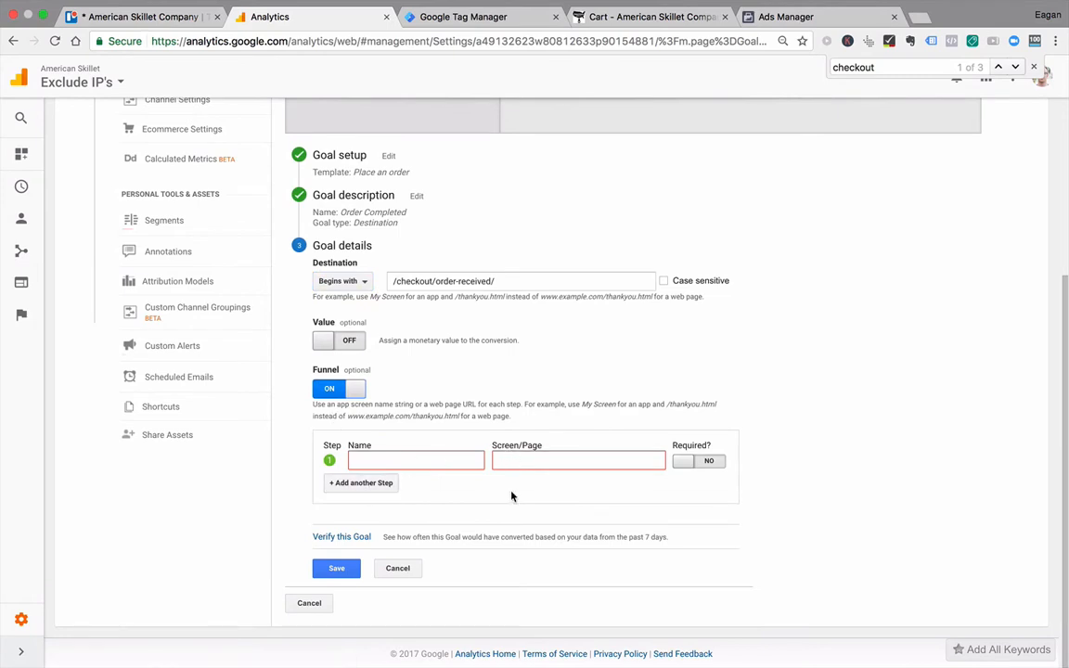
{"action": "left_click", "coordinate": [379, 457]}
{"action": "type", "text": "Cart"}
{"action": "key", "text": "Tab"}
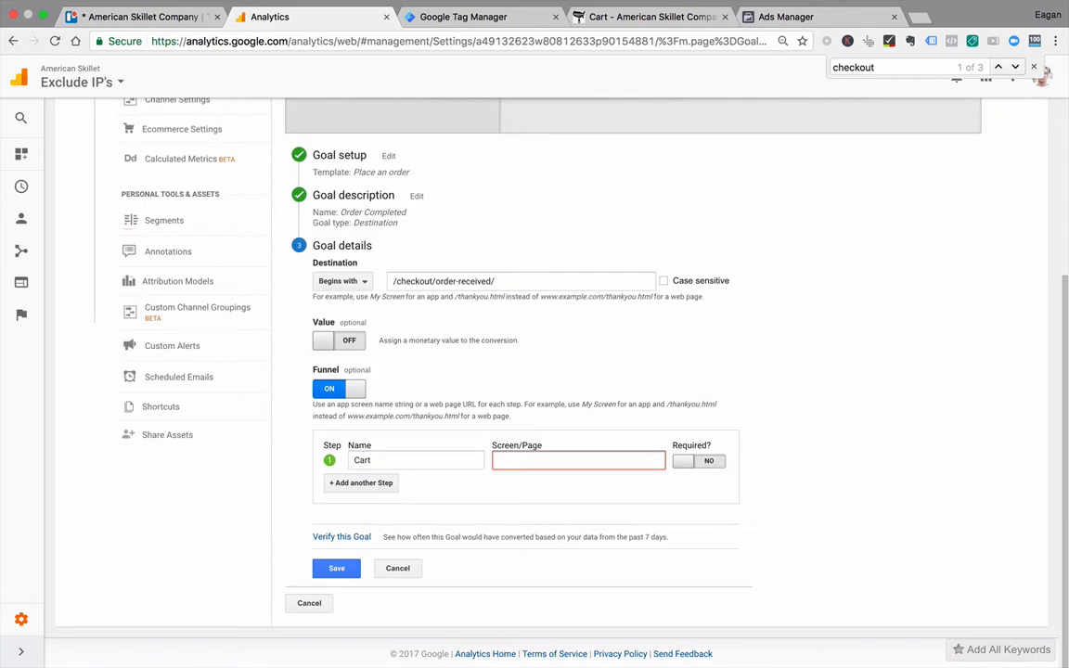
{"action": "type", "text": "/cart/"}
Step: Add a second funnel step named Checkout, using the /checkout/ path copied from the buyer's journey note in Evernote
{"action": "left_click", "coordinate": [387, 486]}
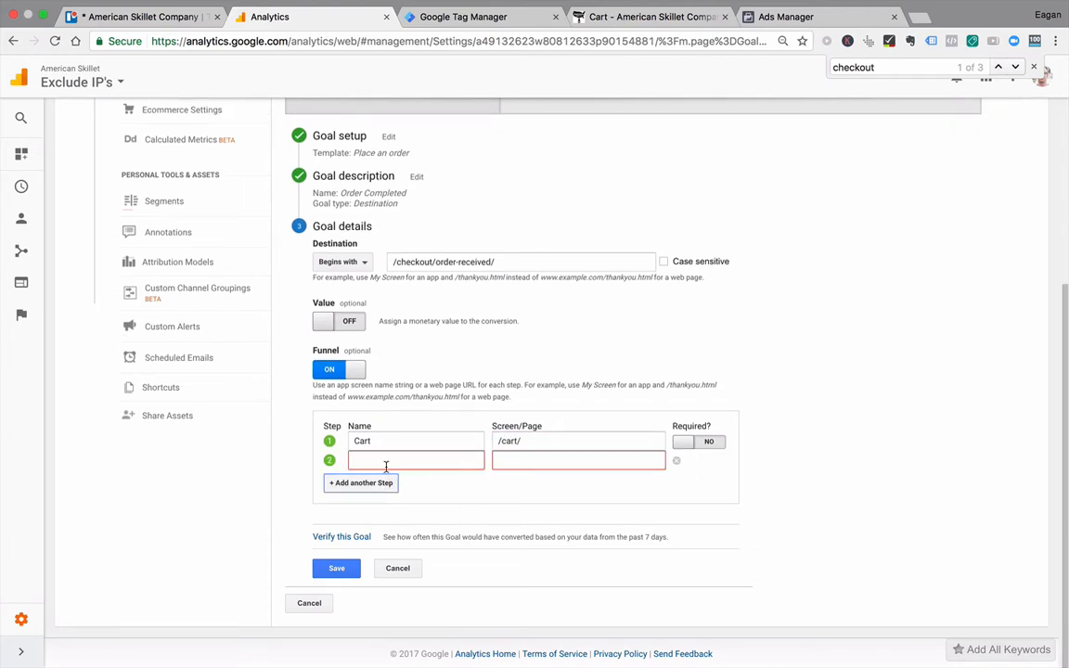
{"action": "left_click", "coordinate": [386, 466]}
{"action": "type", "text": "Checkout"}
{"action": "key", "text": "Tab"}
{"action": "key", "text": "ctrl+Right"}
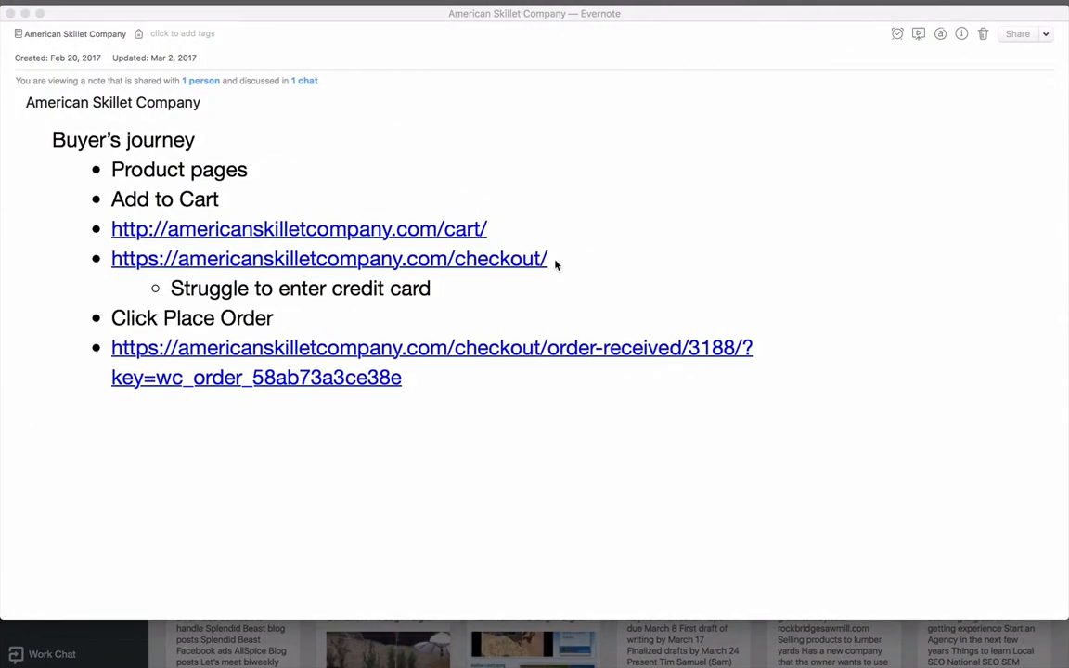
{"action": "left_click", "coordinate": [555, 260]}
{"action": "left_click_drag", "start_coordinate": [555, 260], "coordinate": [446, 260]}
{"action": "key", "text": "super+c"}
{"action": "key", "text": "super+Tab"}
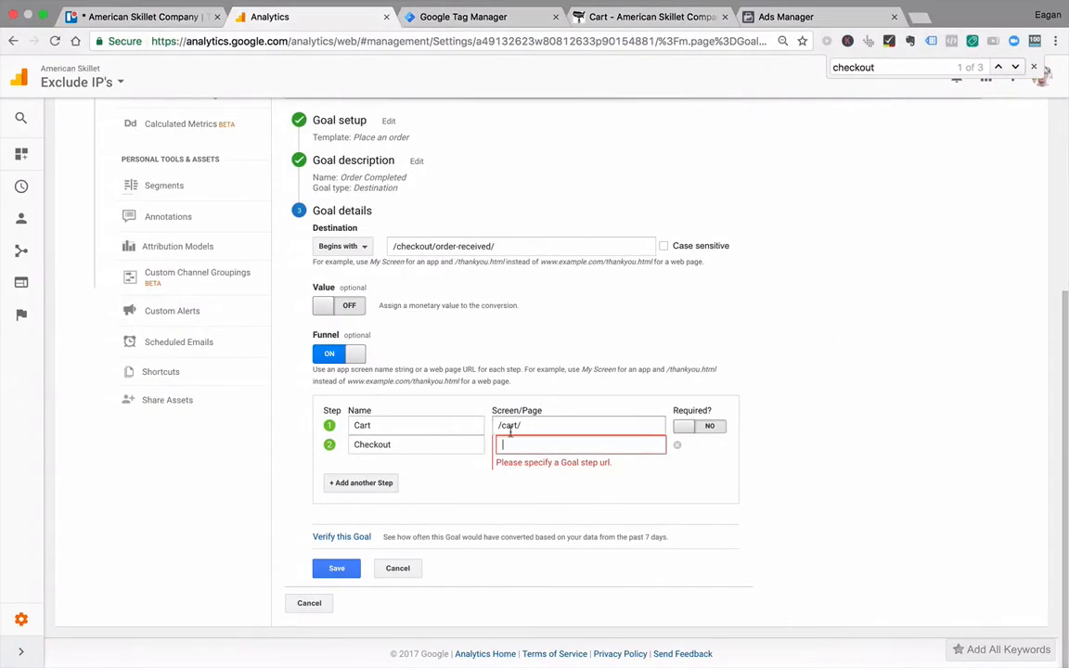
{"action": "left_click", "coordinate": [505, 444]}
{"action": "key", "text": "super+v"}
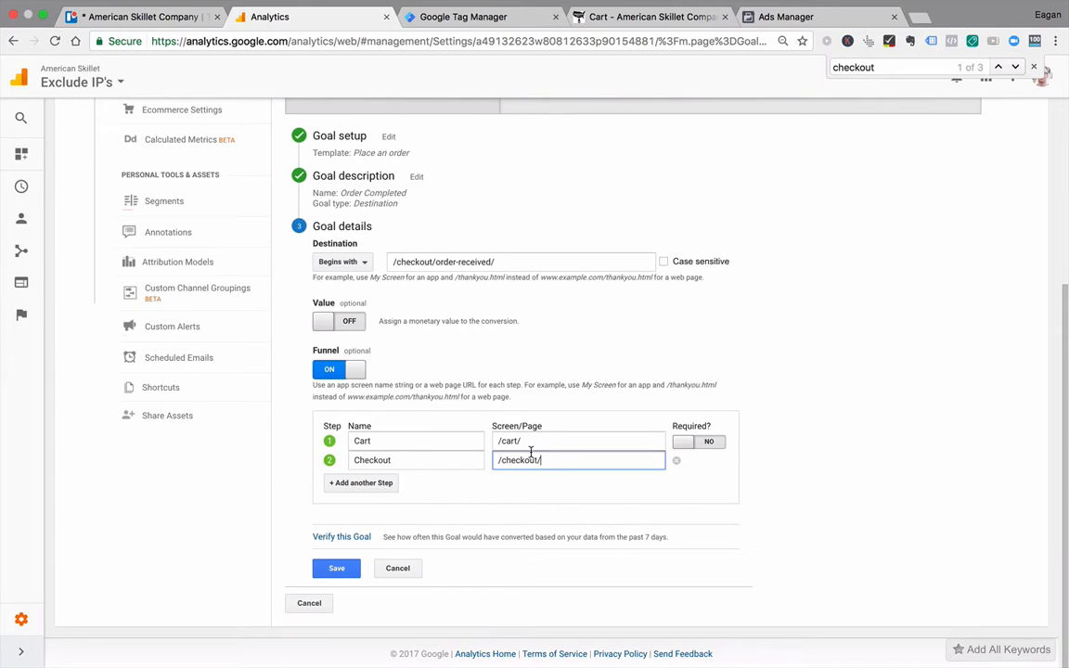
Step: Compare the goal's destination and match type with the order-received address in the Evernote note, and check the goal's description
{"action": "key", "text": "super+Tab"}
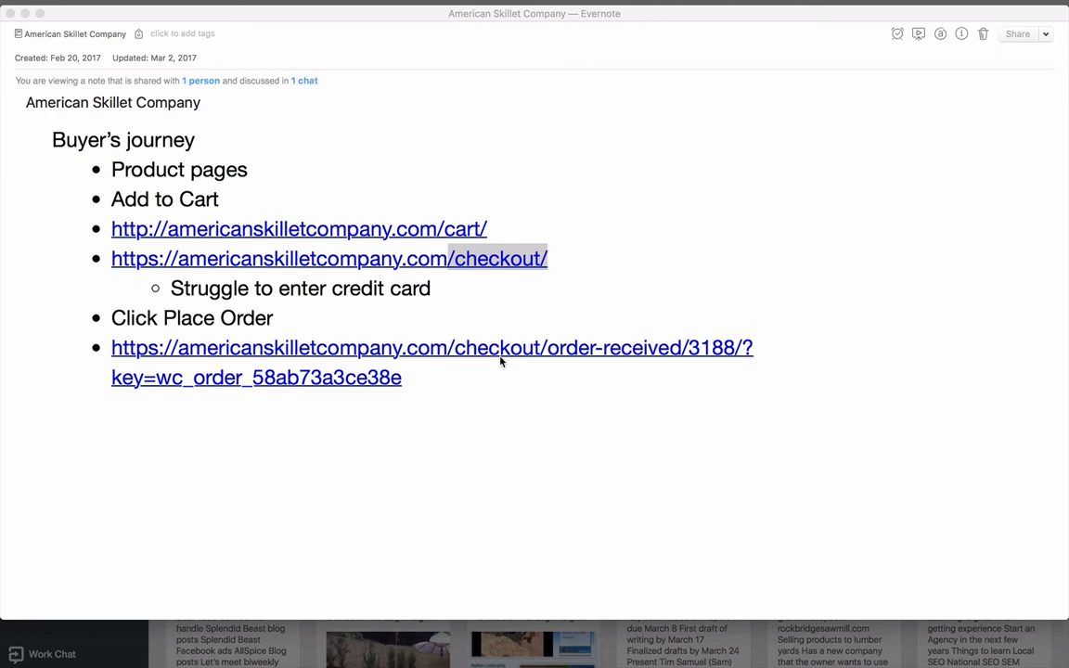
{"action": "key", "text": "super+Tab"}
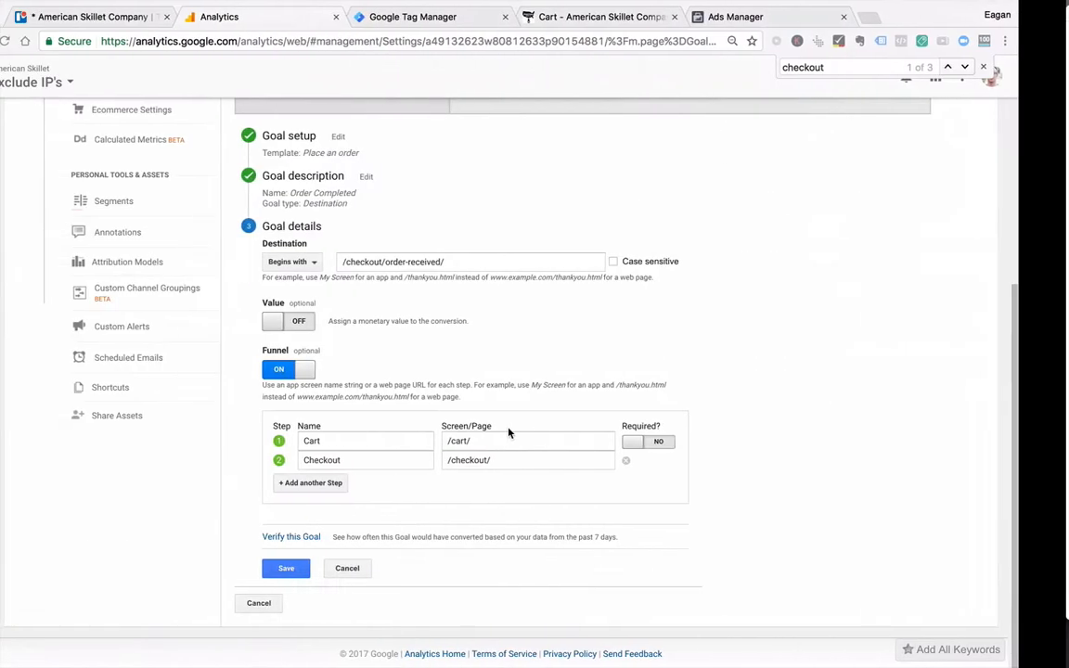
{"action": "left_click", "coordinate": [507, 264]}
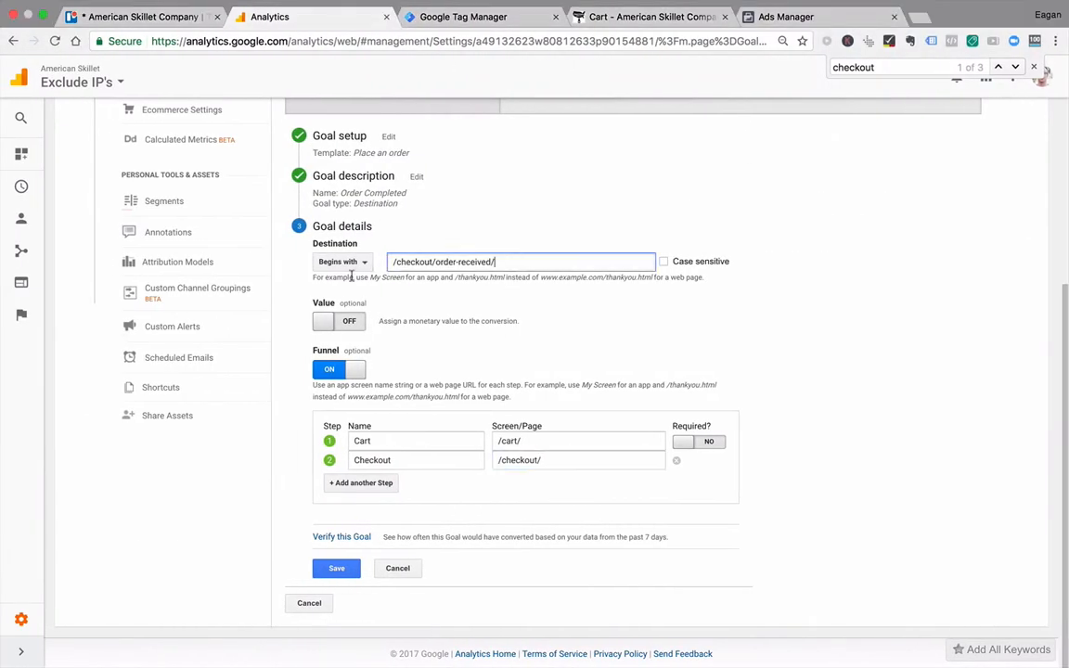
{"action": "key", "text": "super+Tab"}
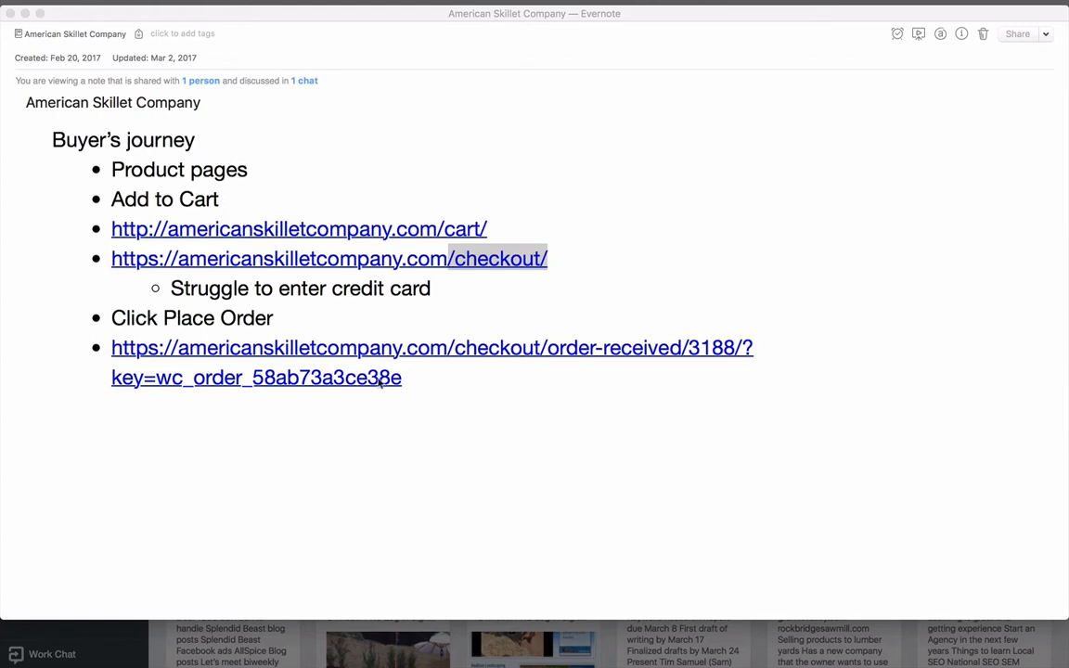
{"action": "key", "text": "ctrl+Left"}
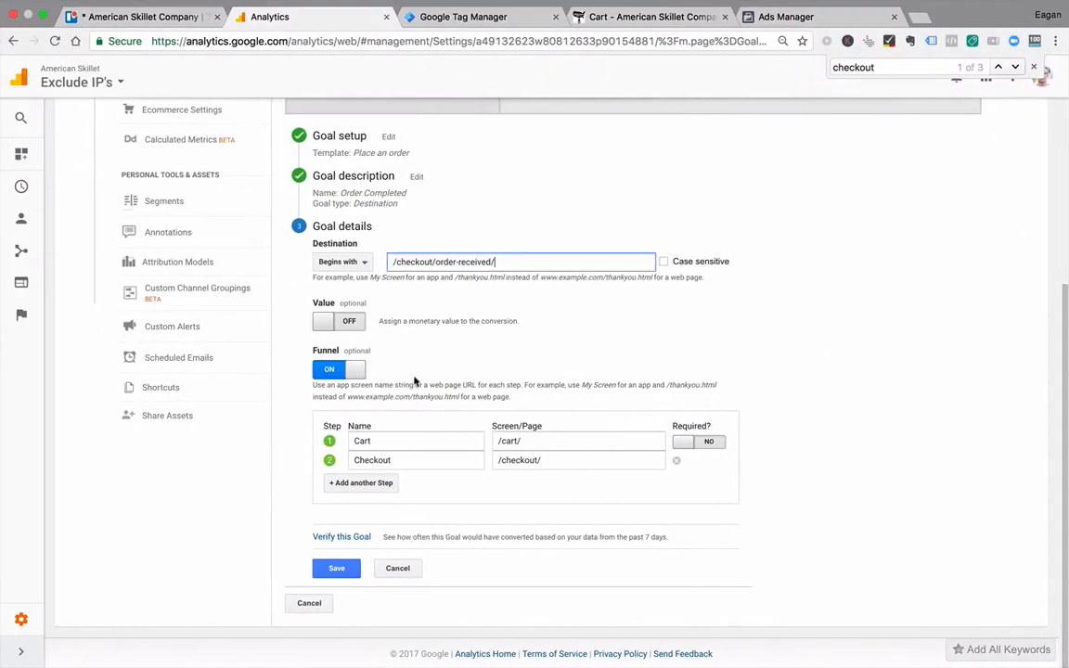
{"action": "left_click", "coordinate": [362, 262]}
{"action": "left_click", "coordinate": [364, 266]}
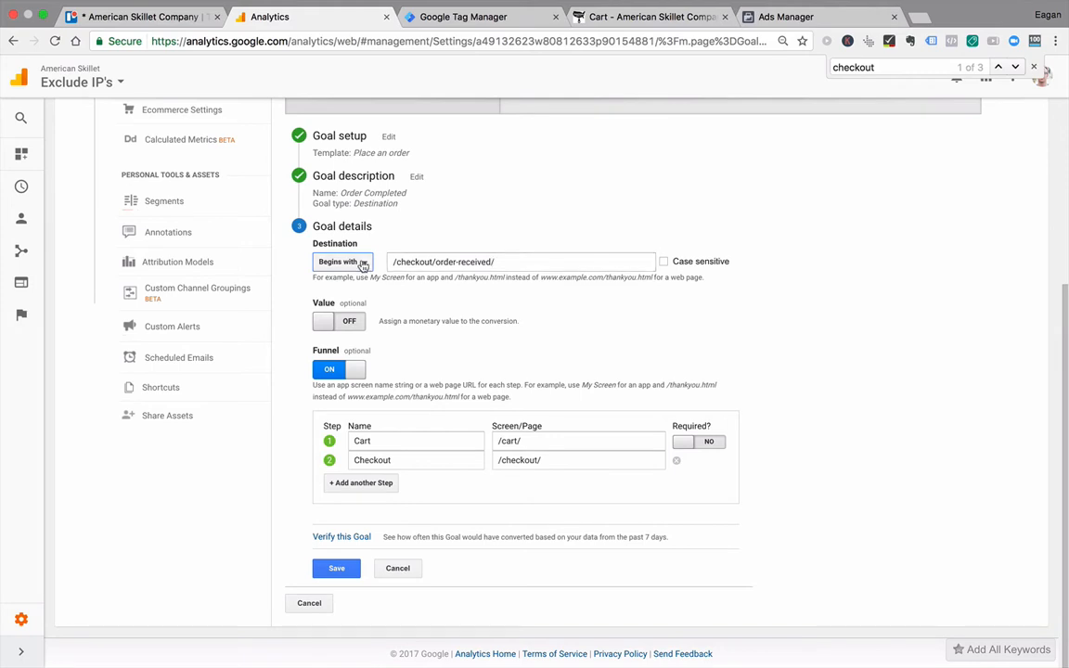
{"action": "left_click", "coordinate": [417, 193]}
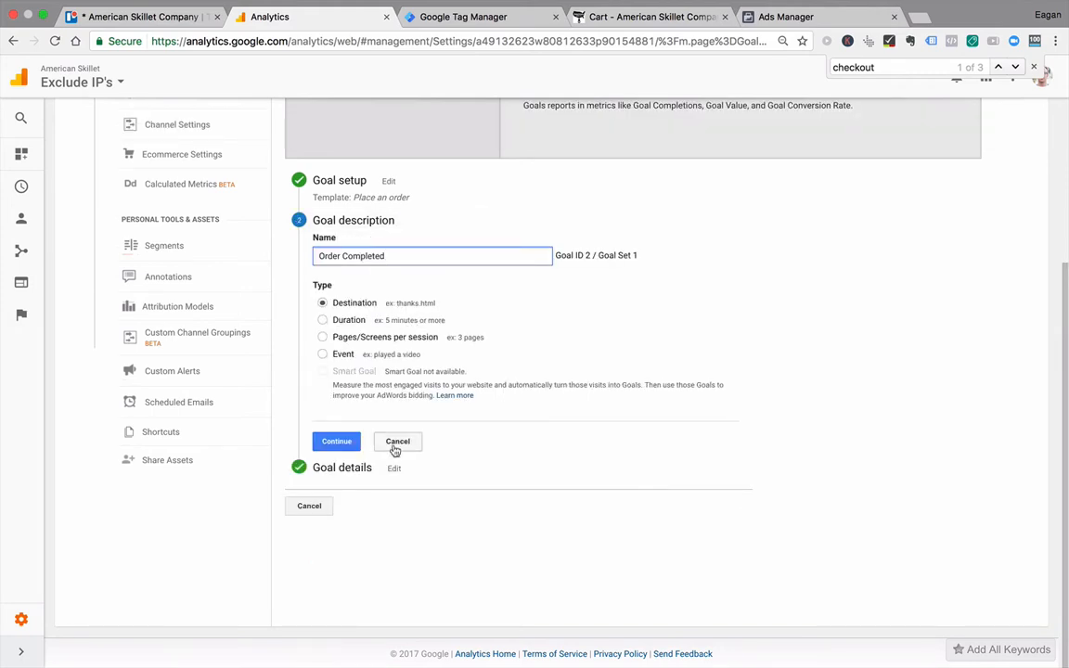
{"action": "left_click", "coordinate": [362, 470]}
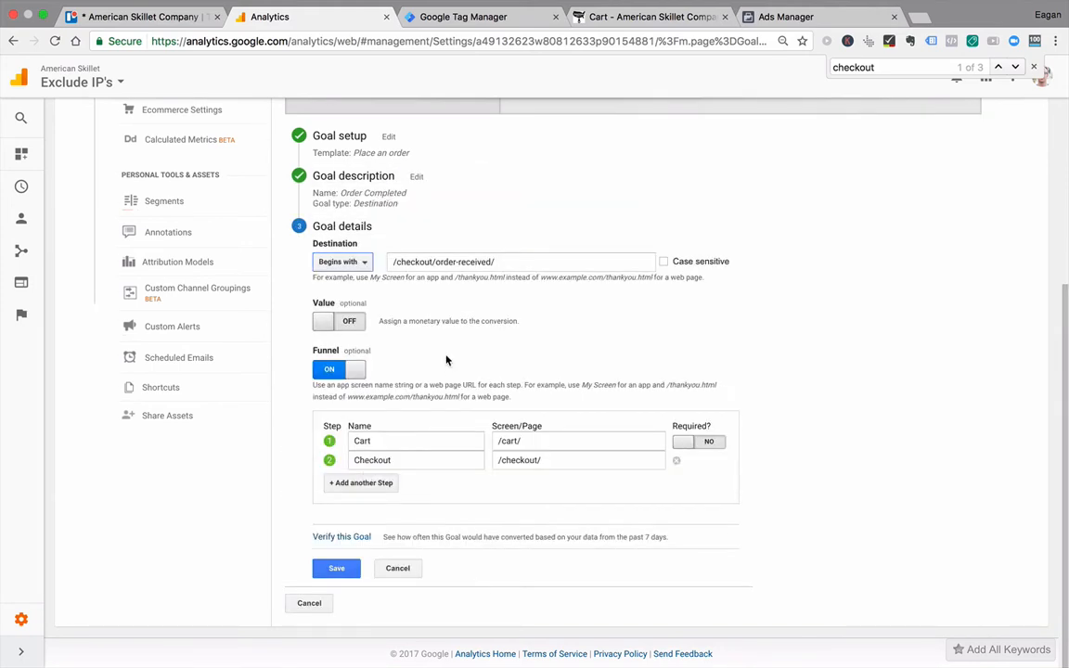
Step: Verify the Order Completed goal against the past 7 days of data and save it
{"action": "left_click", "coordinate": [341, 538]}
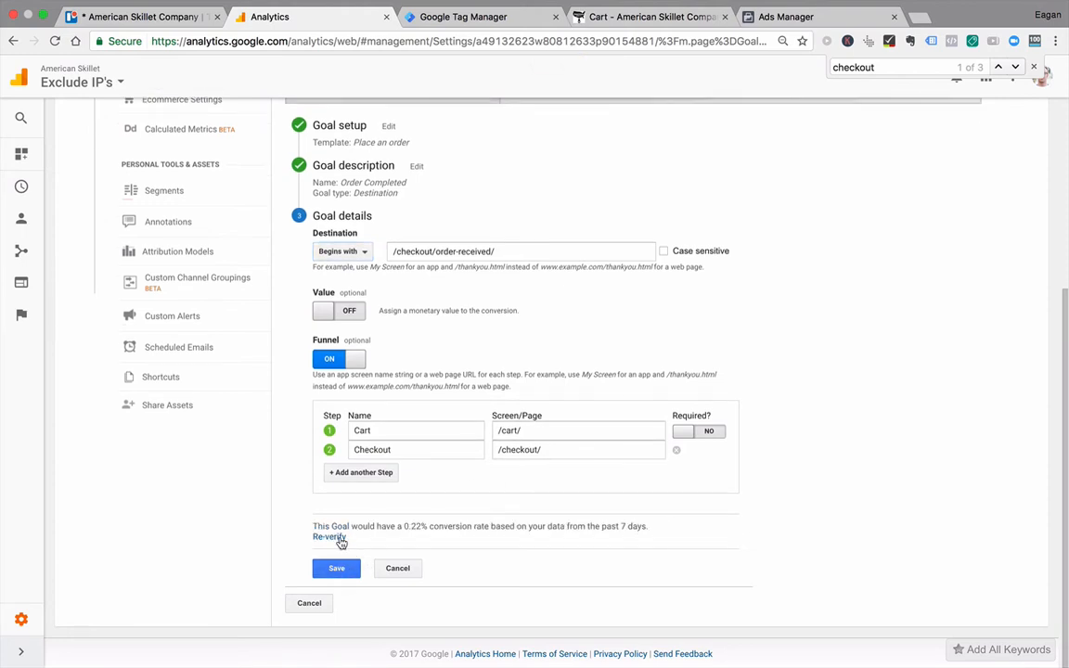
{"action": "double_click", "coordinate": [412, 526]}
{"action": "left_click", "coordinate": [346, 570]}
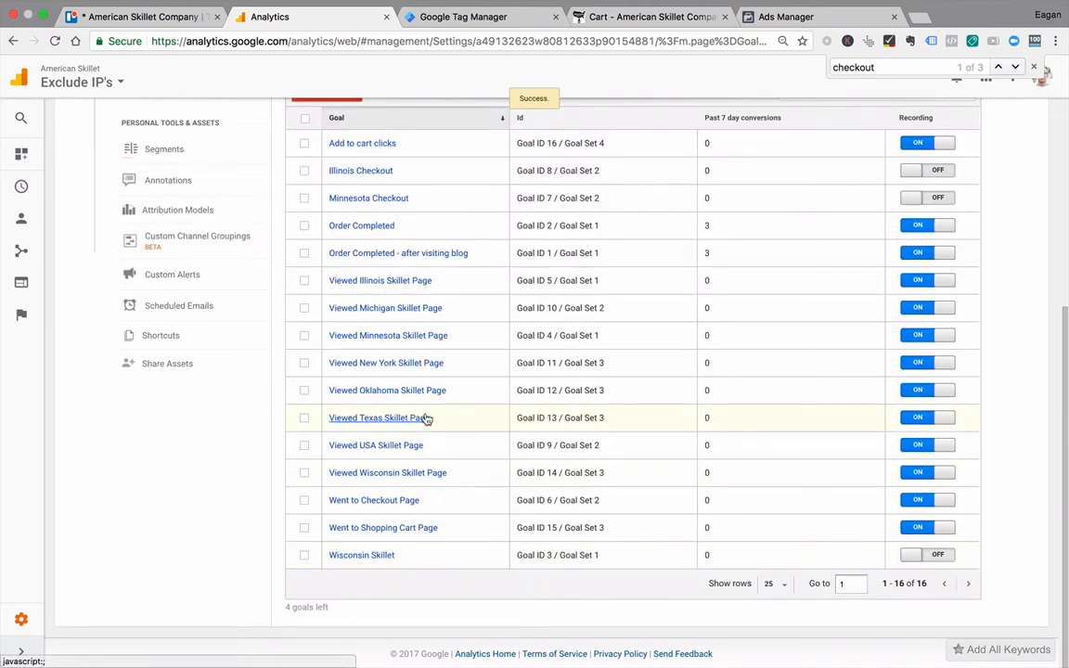
Step: Review the Add to Cart, Click Place Order and Struggle to enter credit card stages in the Evernote buyer's journey note
{"action": "key", "text": "ctrl+Right"}
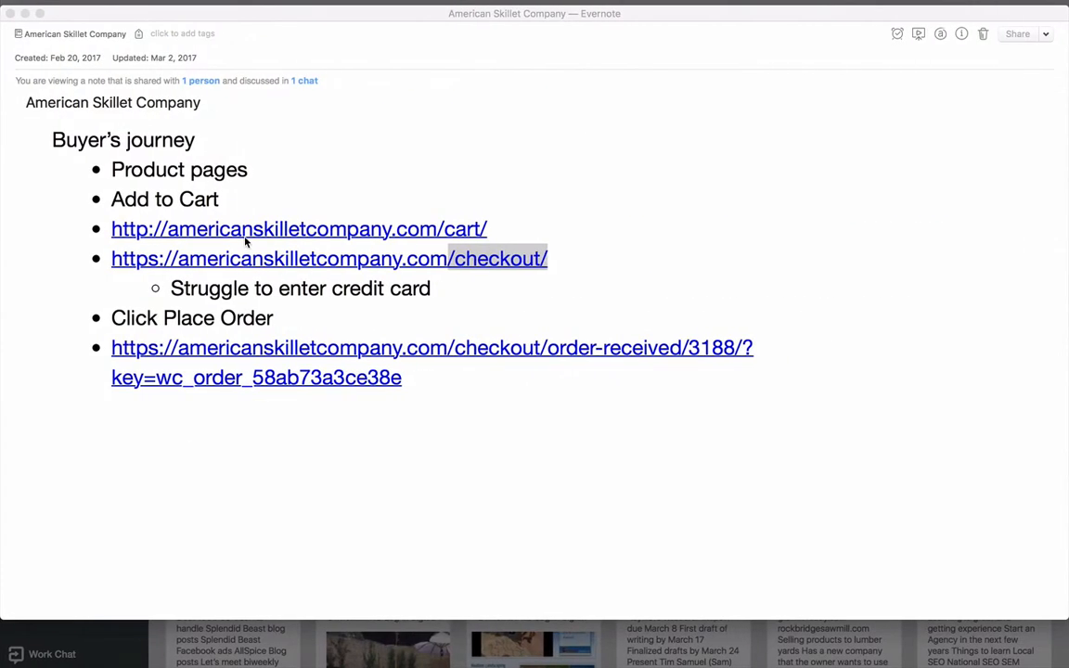
{"action": "left_click", "coordinate": [269, 196]}
{"action": "left_click_drag", "start_coordinate": [231, 198], "coordinate": [110, 199]}
{"action": "left_click_drag", "start_coordinate": [275, 317], "coordinate": [109, 307]}
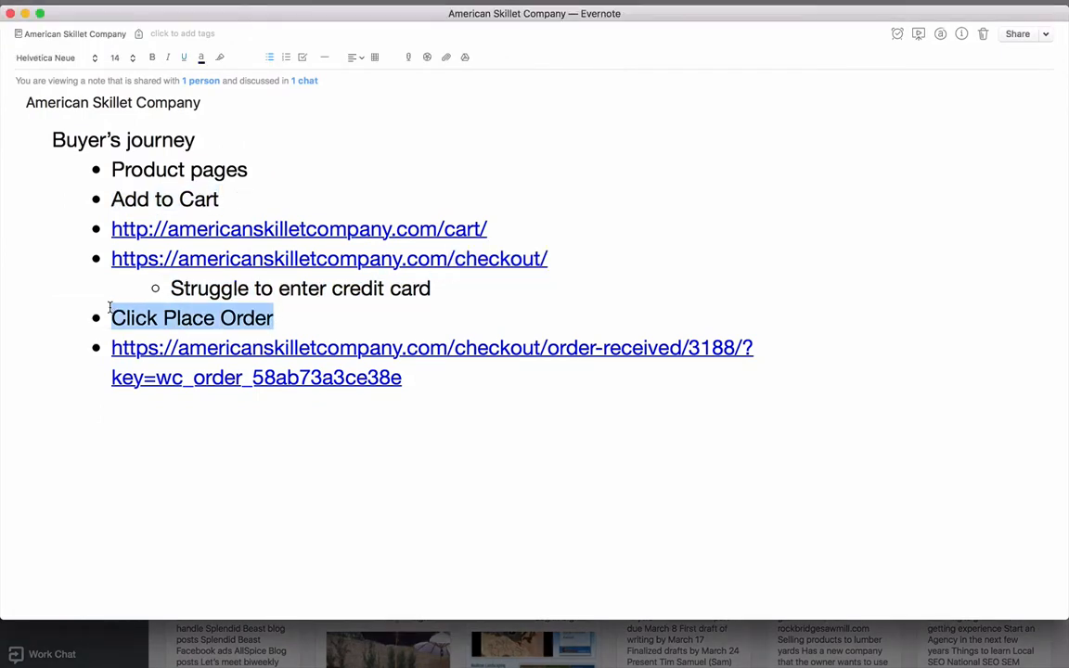
{"action": "left_click_drag", "start_coordinate": [452, 284], "coordinate": [172, 292]}
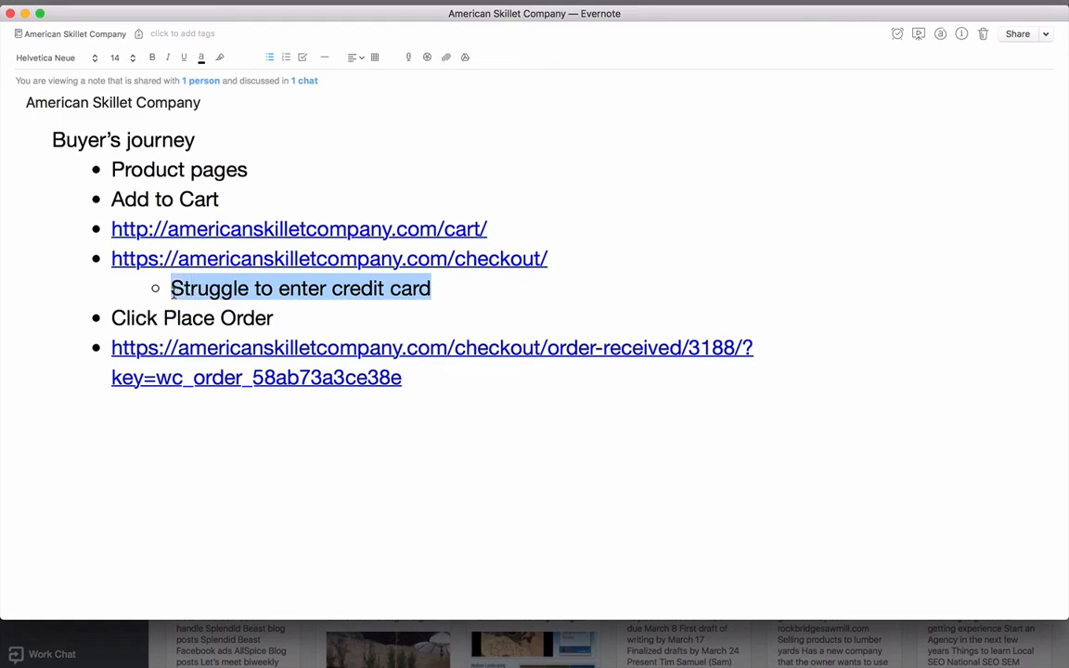
Step: Switch to the browser and open the page source of the Wisconsin Skillet product page
{"action": "key", "text": "ctrl+Left"}
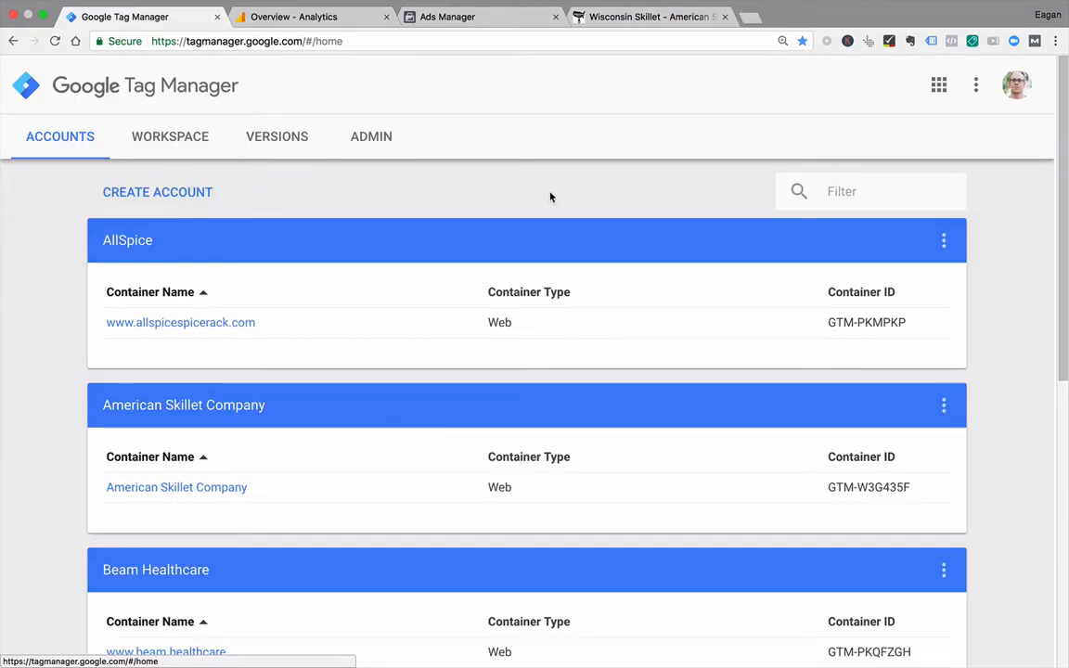
{"action": "left_click", "coordinate": [644, 20]}
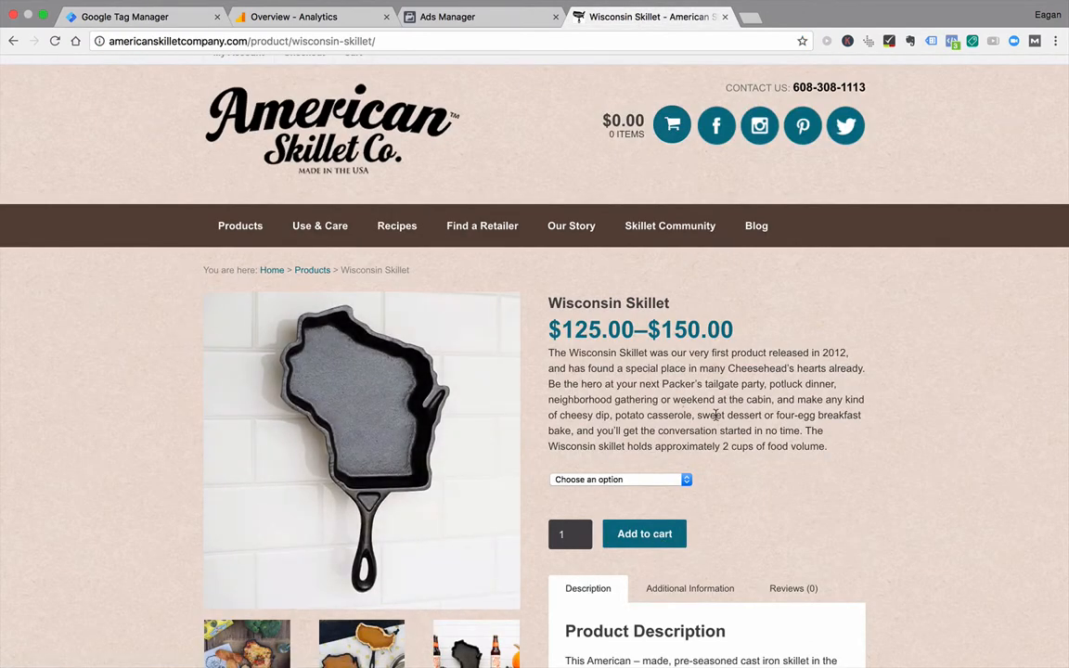
{"action": "scroll", "coordinate": [716, 415], "scroll_direction": "down", "scroll_amount": 3}
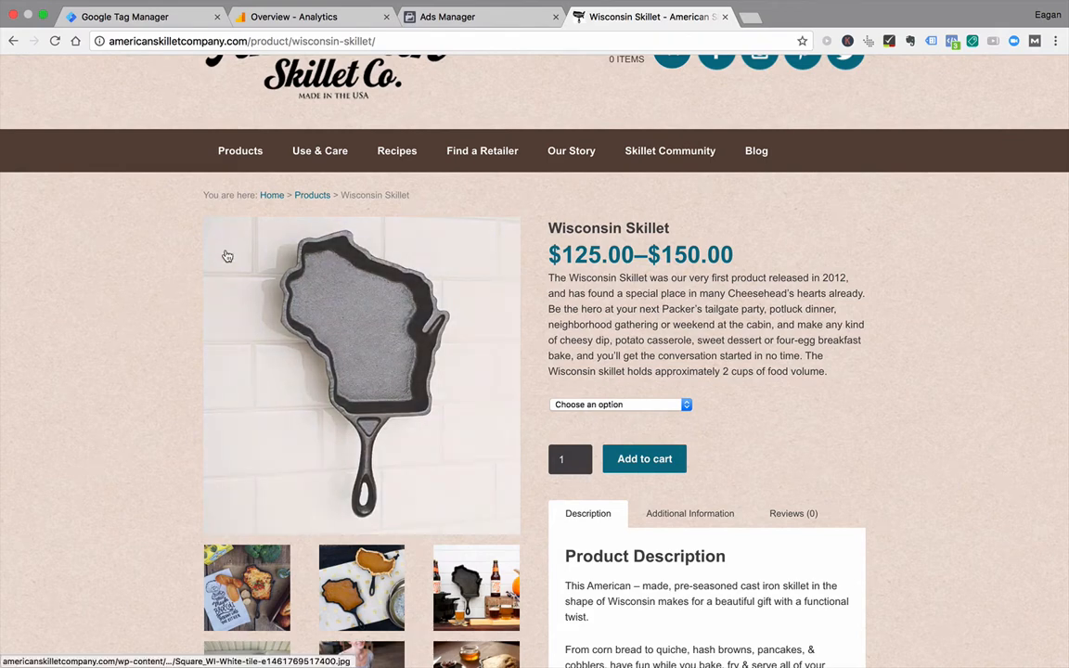
{"action": "right_click", "coordinate": [65, 100]}
{"action": "left_click", "coordinate": [124, 297]}
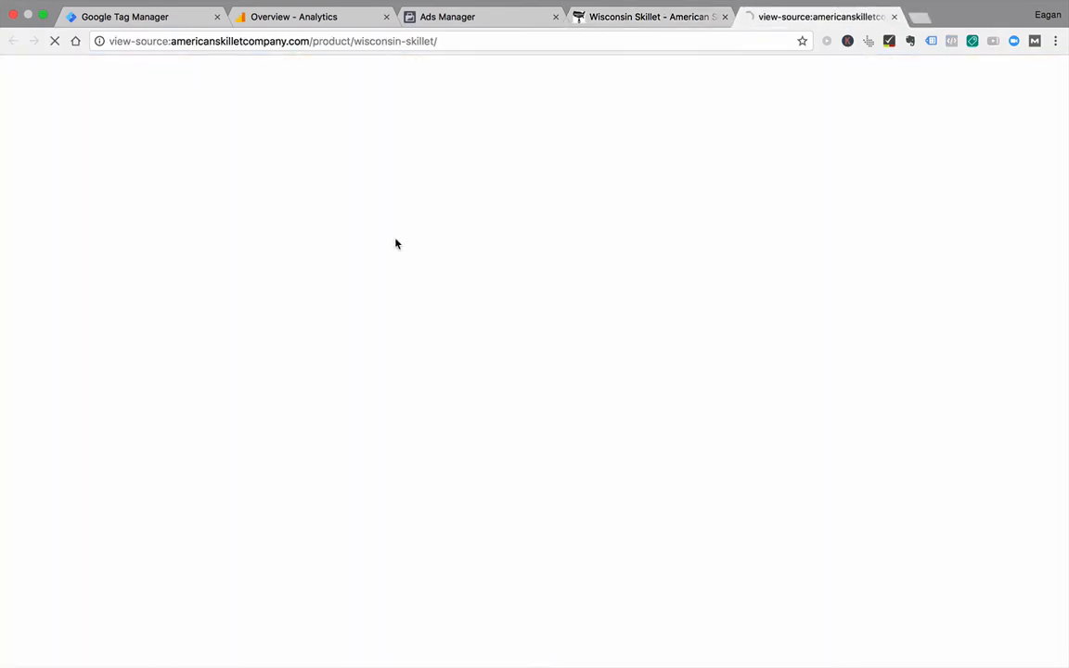
Step: Search the source for "google tag manager" and examine the snippet's placement in the head section
{"action": "key", "text": "super+f"}
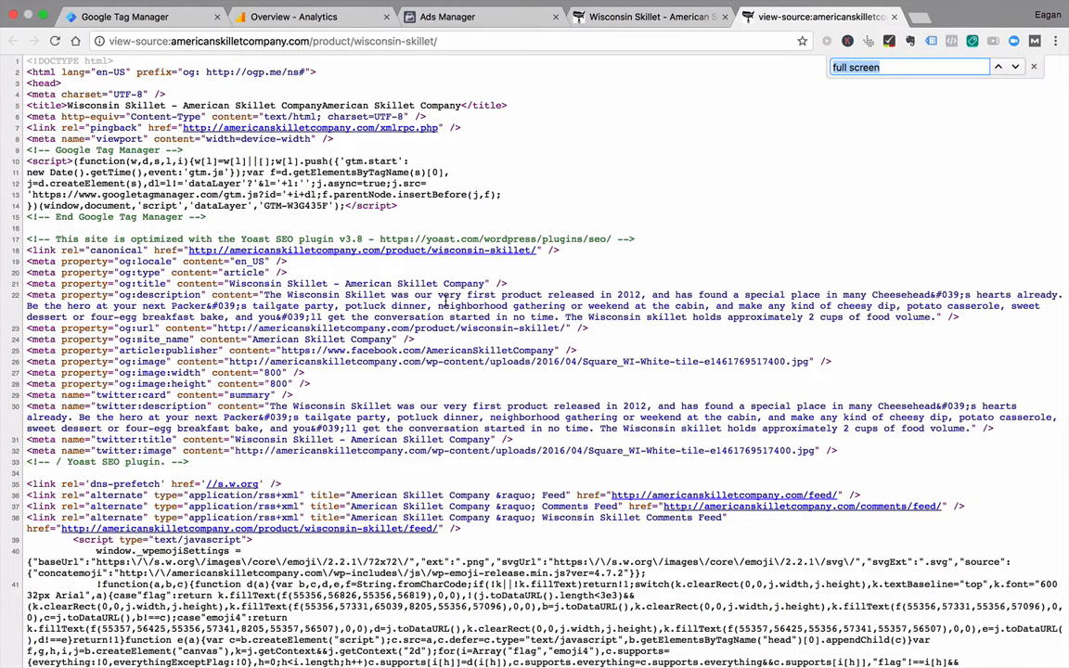
{"action": "type", "text": "google tag manager"}
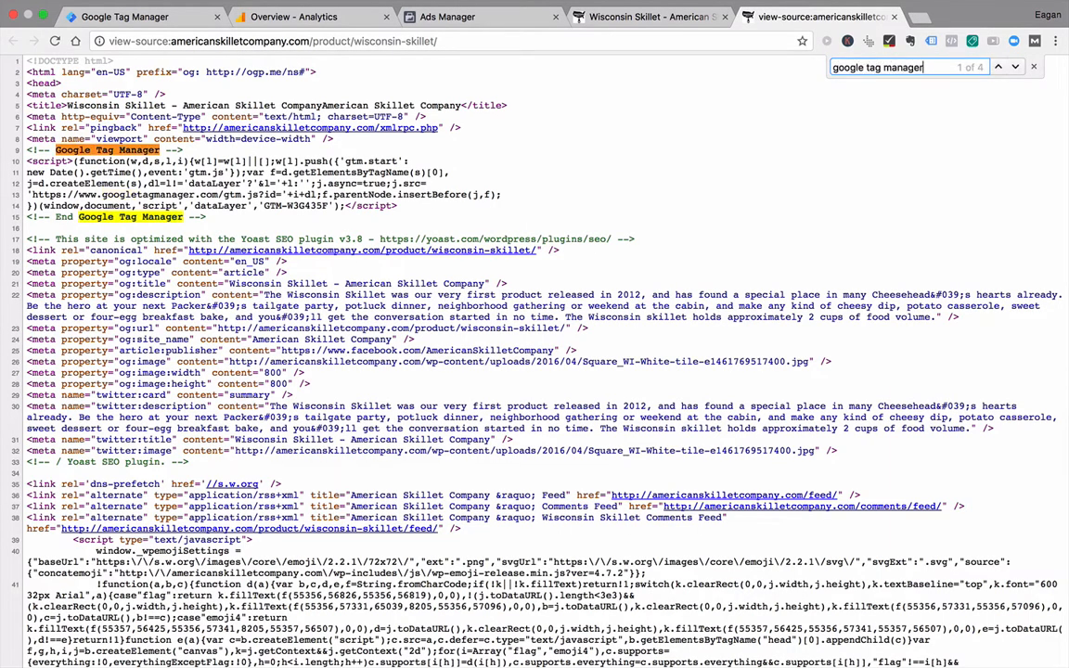
{"action": "left_click_drag", "start_coordinate": [209, 224], "coordinate": [22, 153]}
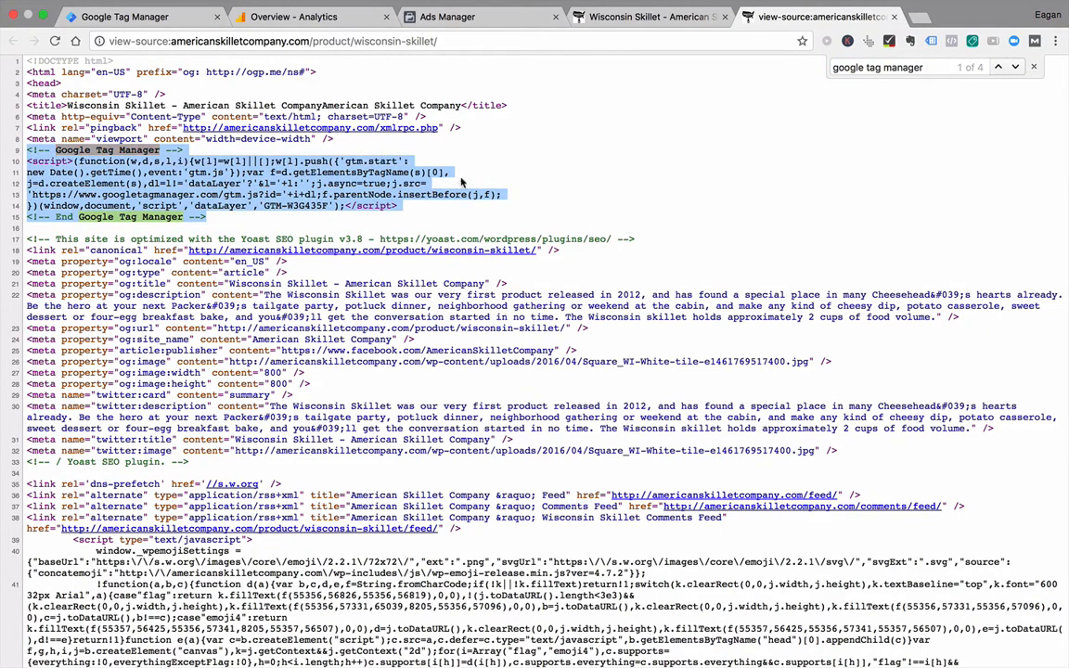
{"action": "double_click", "coordinate": [45, 83]}
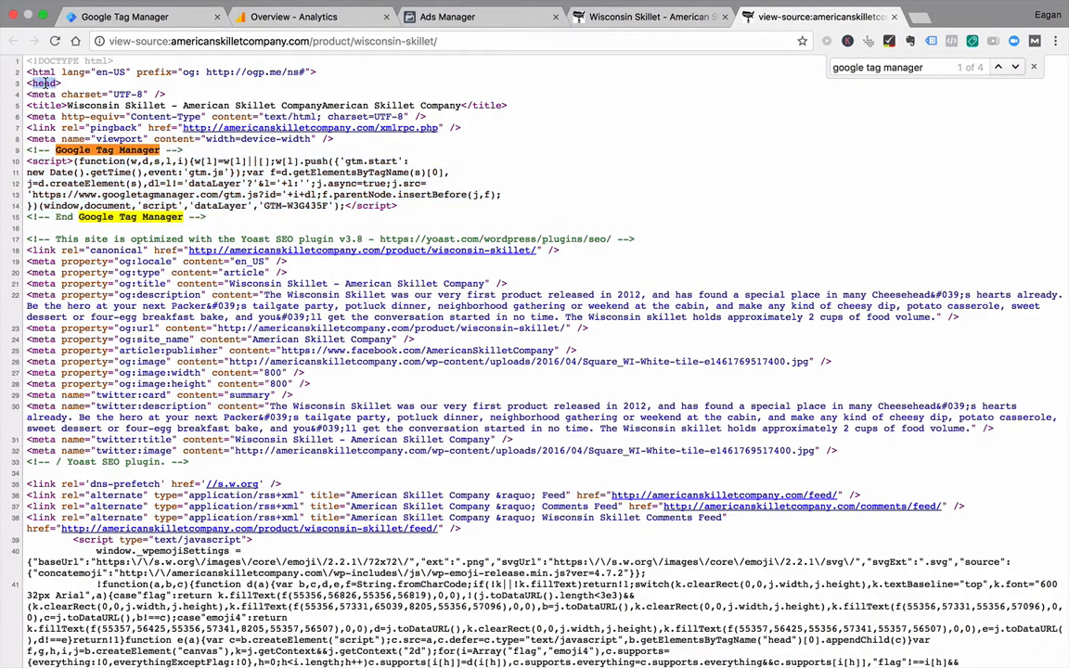
{"action": "scroll", "coordinate": [219, 226], "scroll_direction": "down", "scroll_amount": 2}
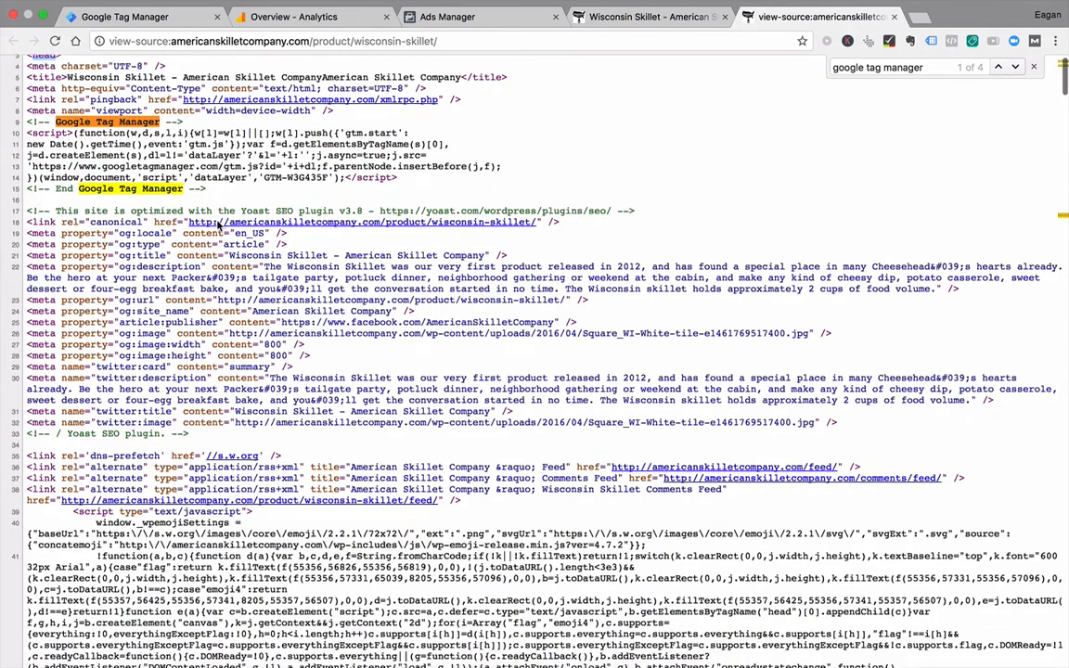
Step: Go to the Google Tag Manager noscript snippet in the source and examine its placement after the opening body tag
{"action": "key", "text": "super+f"}
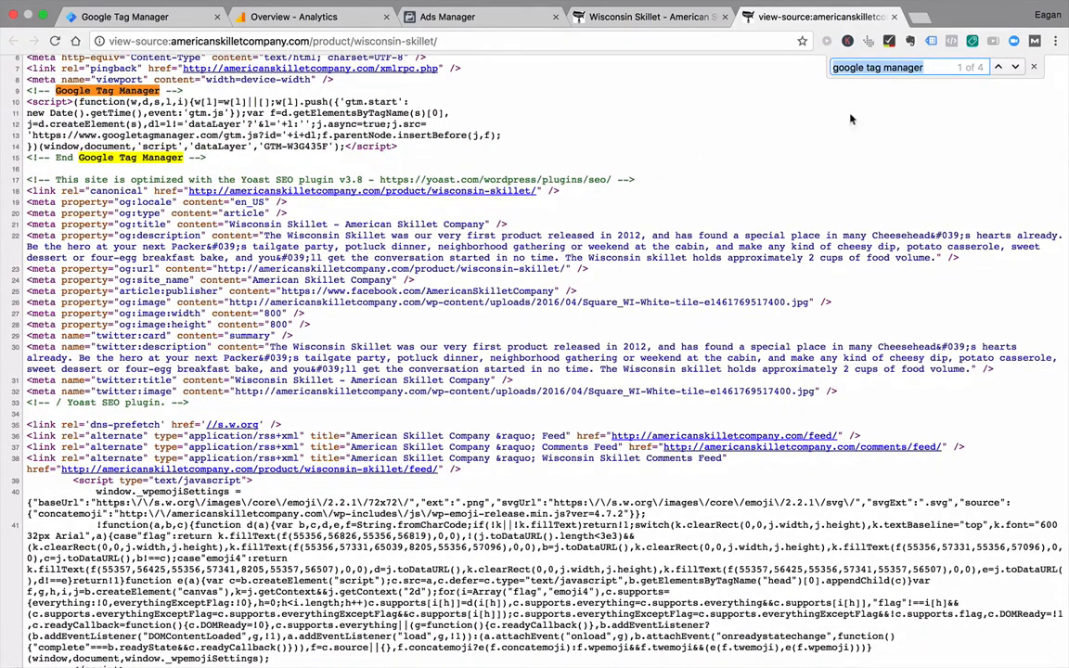
{"action": "left_click", "coordinate": [1016, 67]}
{"action": "left_click", "coordinate": [1015, 66]}
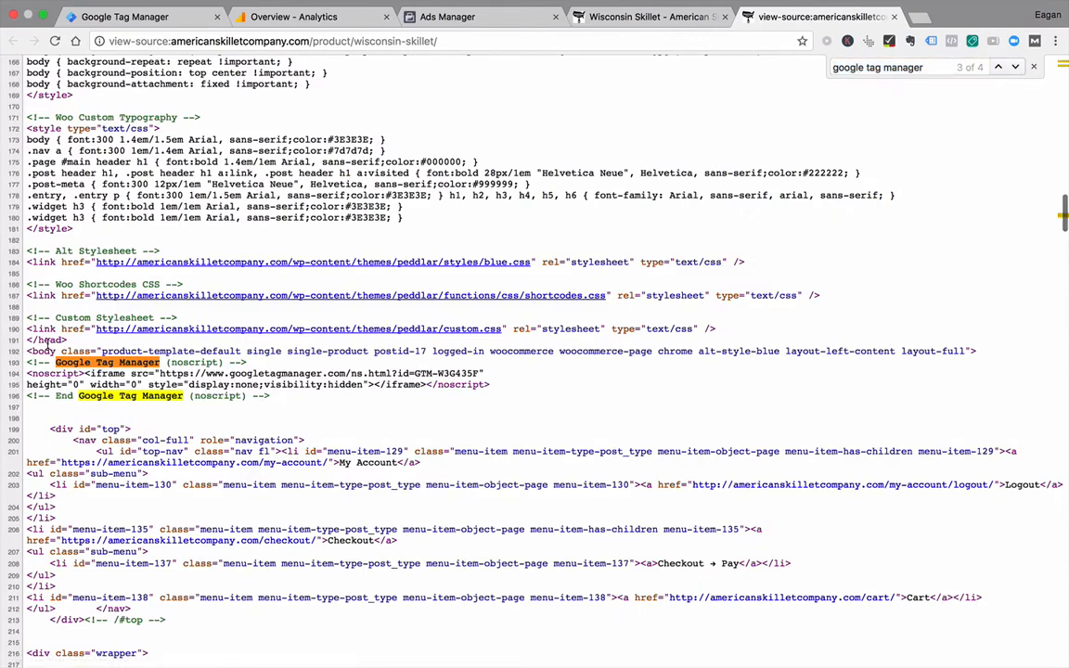
{"action": "left_click_drag", "start_coordinate": [271, 397], "coordinate": [16, 364]}
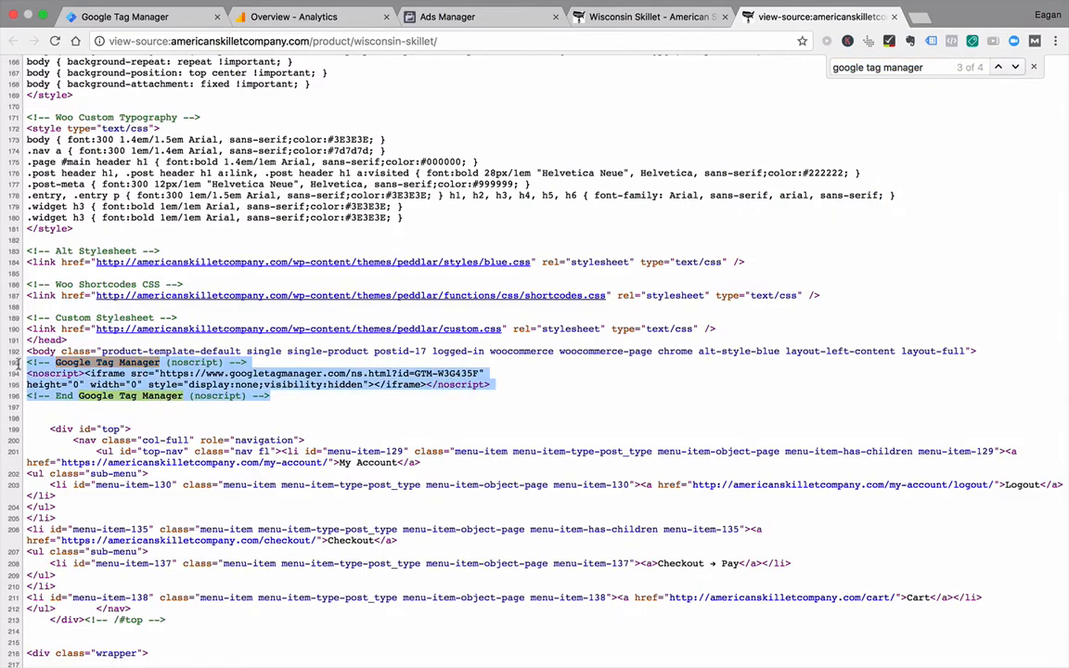
{"action": "left_click", "coordinate": [291, 400]}
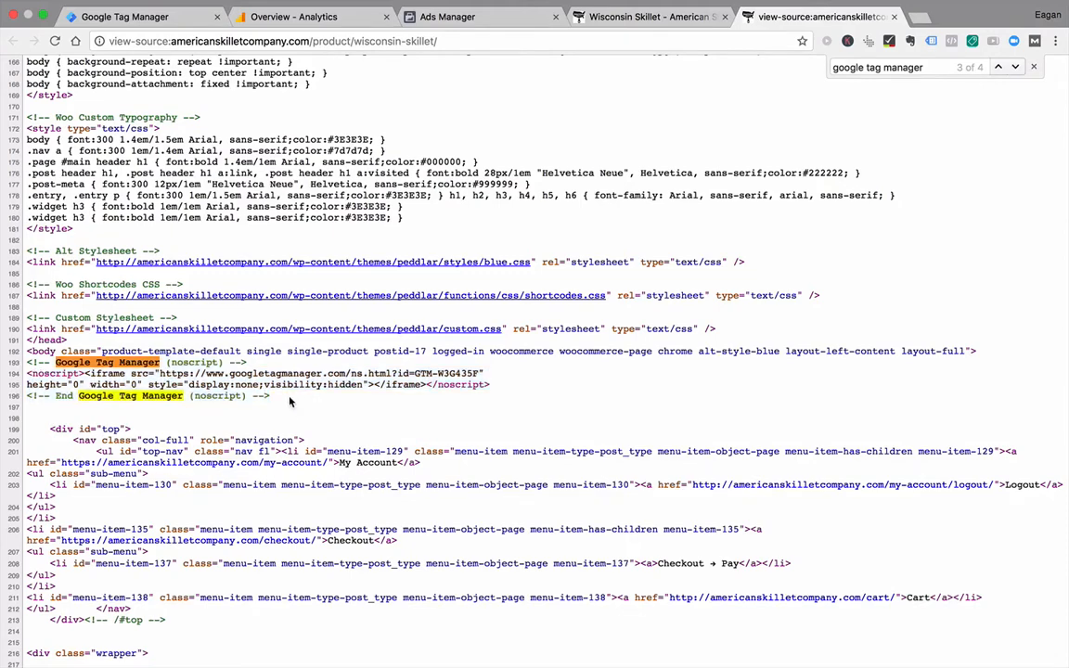
{"action": "left_click_drag", "start_coordinate": [276, 397], "coordinate": [25, 355]}
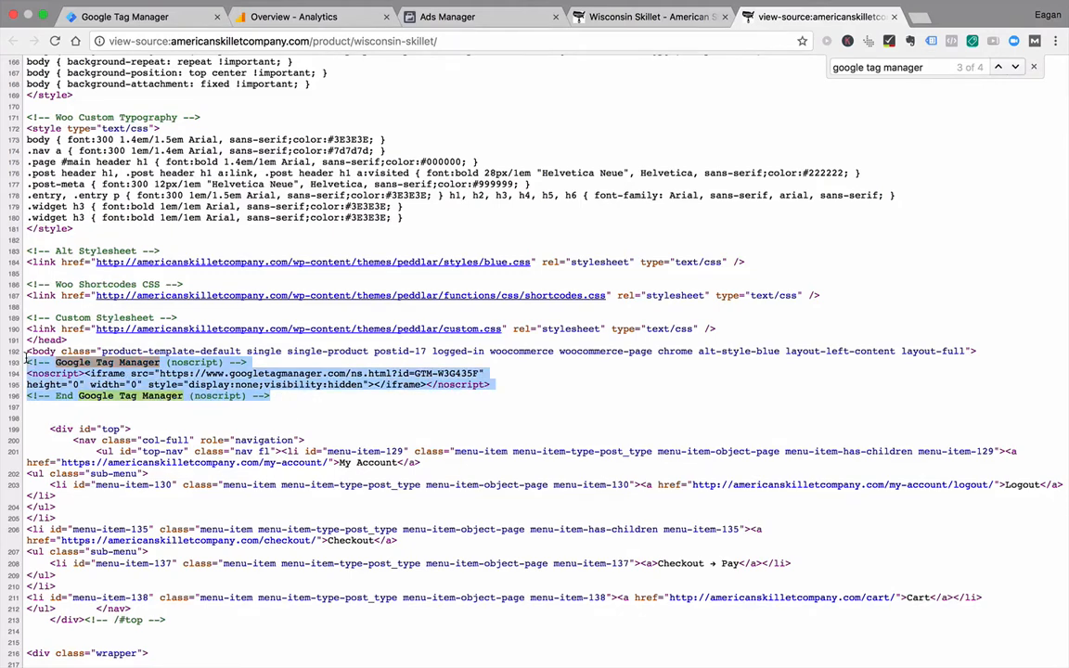
Step: Close the page source and show the tags of the American Skillet Company container in Google Tag Manager
{"action": "left_click", "coordinate": [894, 16]}
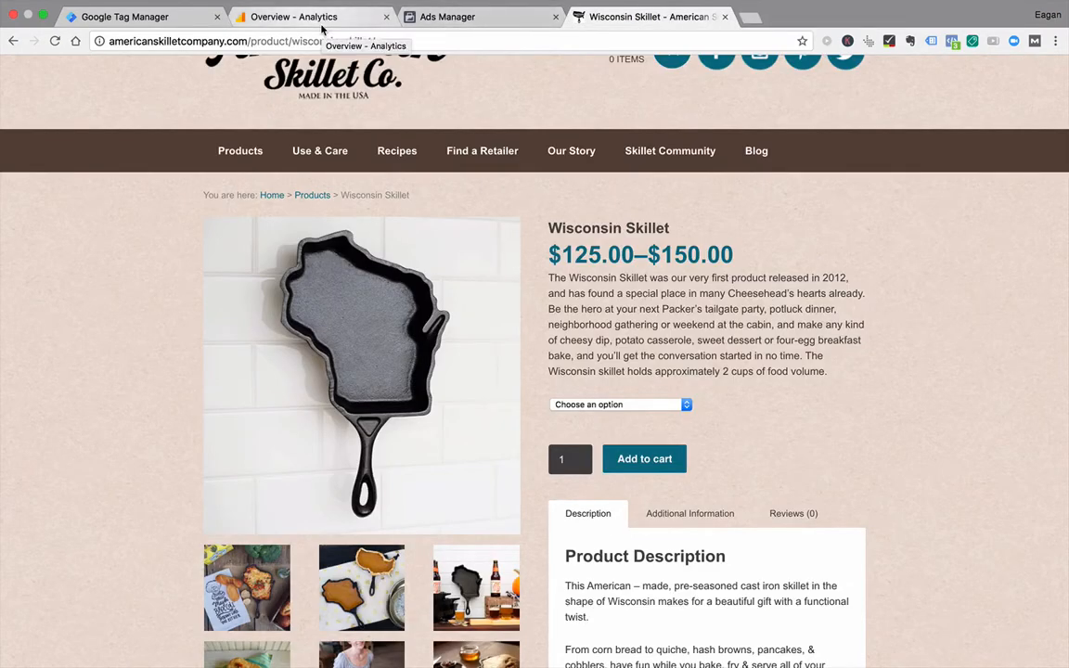
{"action": "left_click", "coordinate": [200, 20]}
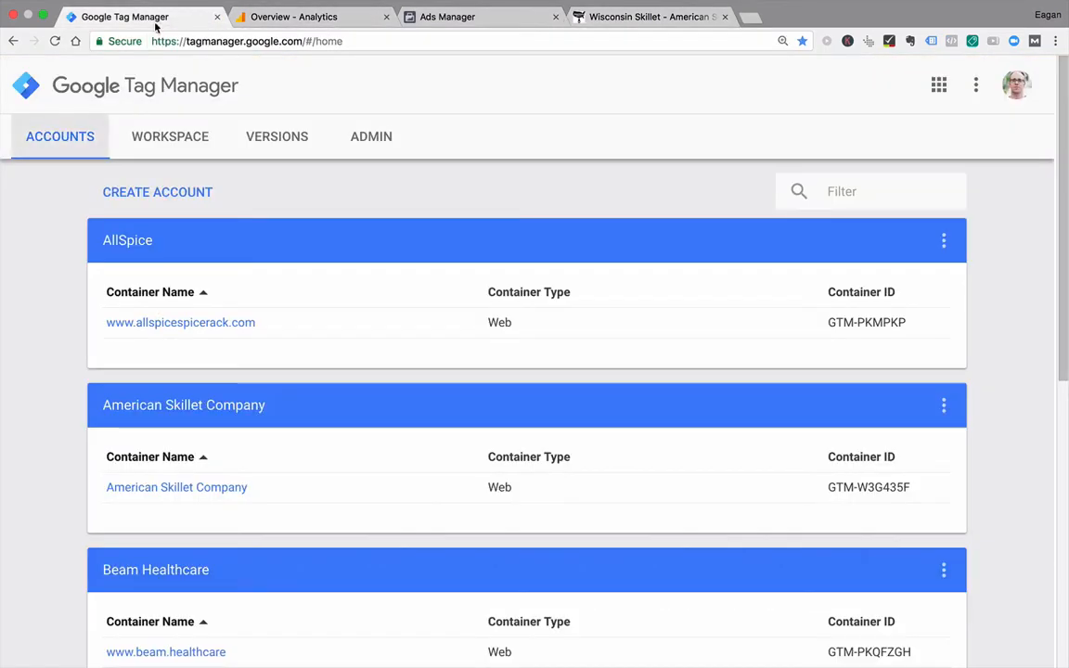
{"action": "left_click", "coordinate": [137, 488]}
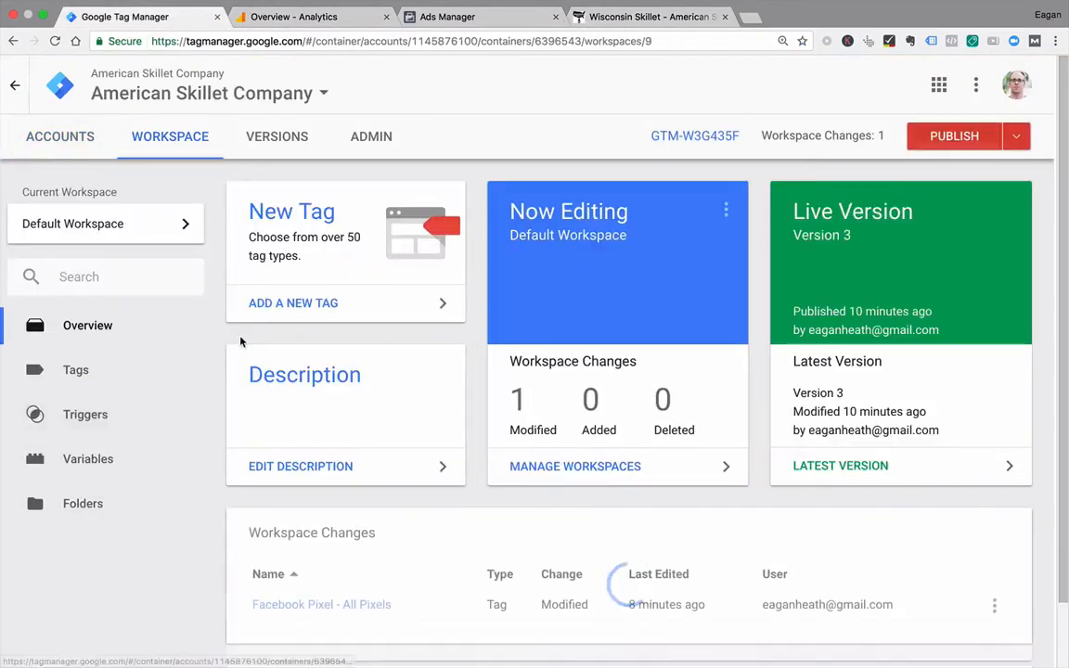
{"action": "left_click", "coordinate": [85, 374]}
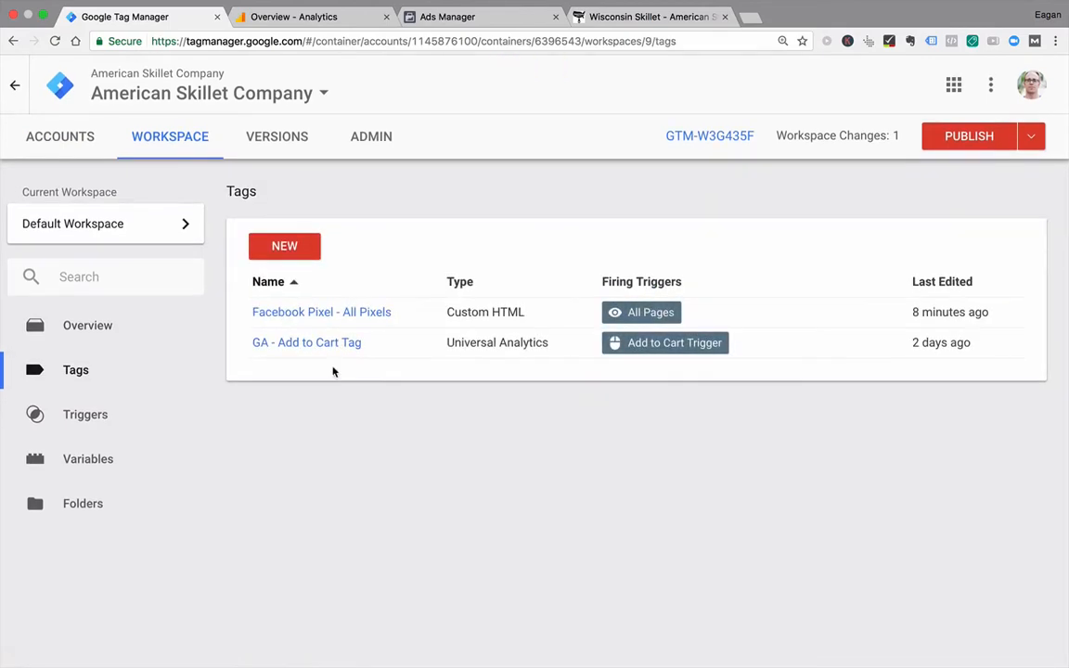
Step: Open the GA - Add to Cart Tag and review its Universal Analytics event tracking parameters and triggering section
{"action": "left_click", "coordinate": [322, 344]}
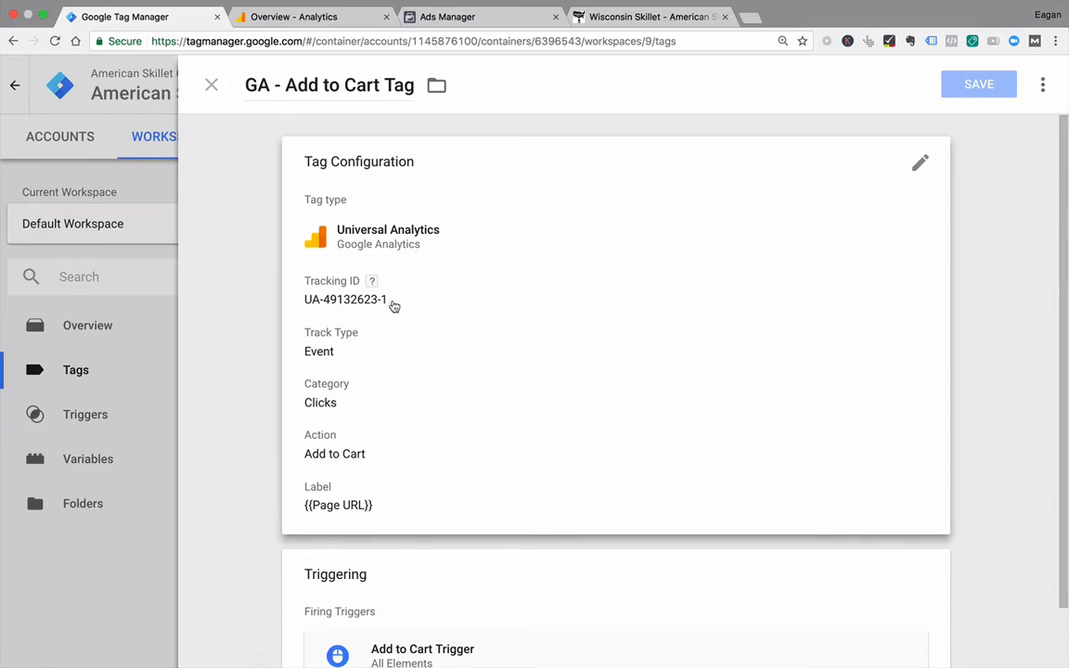
{"action": "left_click", "coordinate": [371, 340]}
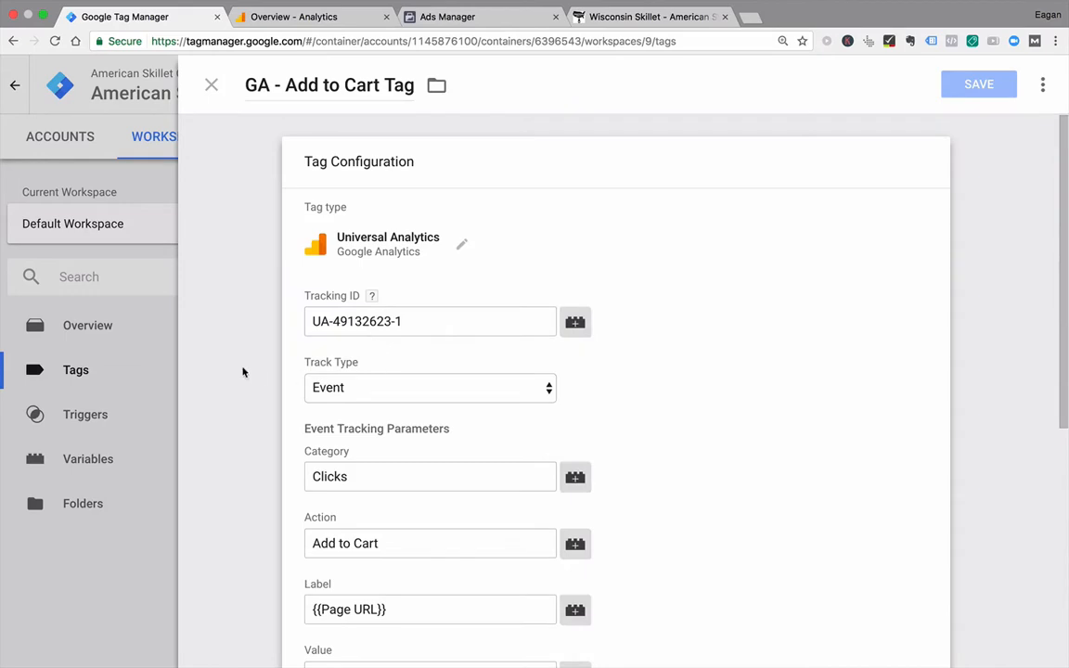
{"action": "scroll", "coordinate": [654, 389], "scroll_direction": "down", "scroll_amount": 3}
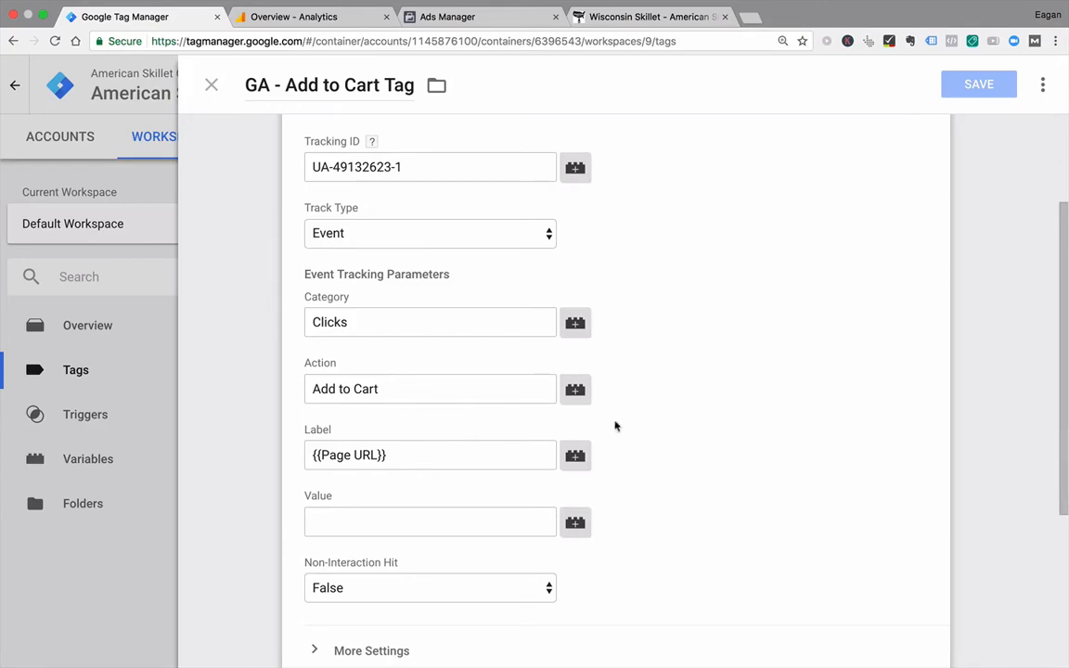
{"action": "scroll", "coordinate": [724, 435], "scroll_direction": "down", "scroll_amount": 4}
{"action": "scroll", "coordinate": [723, 434], "scroll_direction": "down", "scroll_amount": 1}
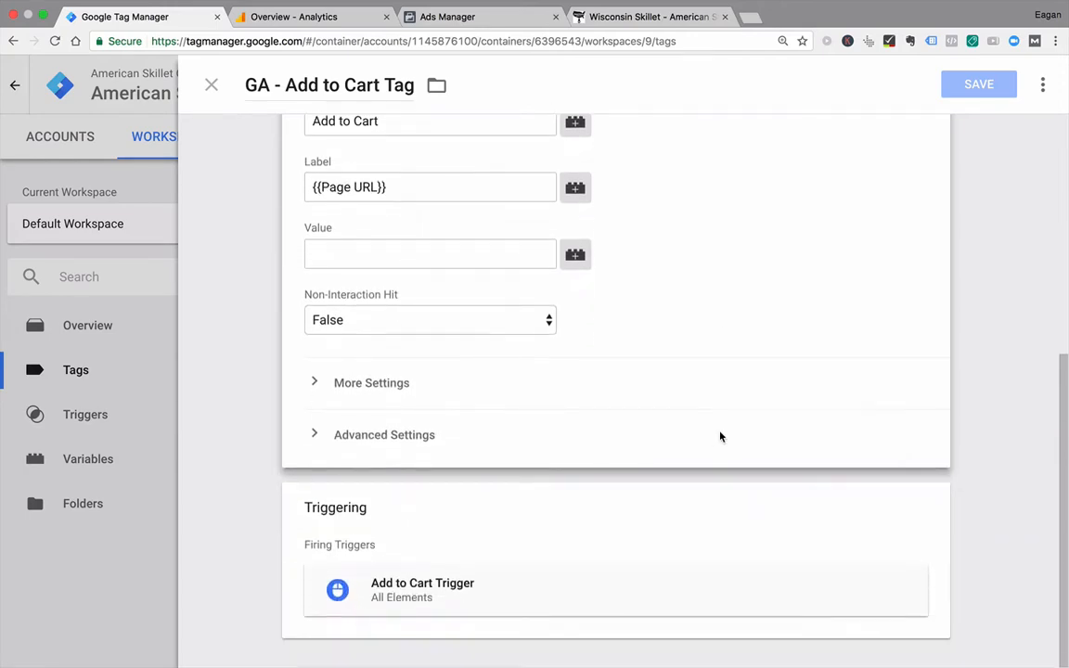
Step: Examine the firing conditions of the Add to Cart Trigger, and close the trigger and its tag without changes
{"action": "left_click", "coordinate": [453, 590]}
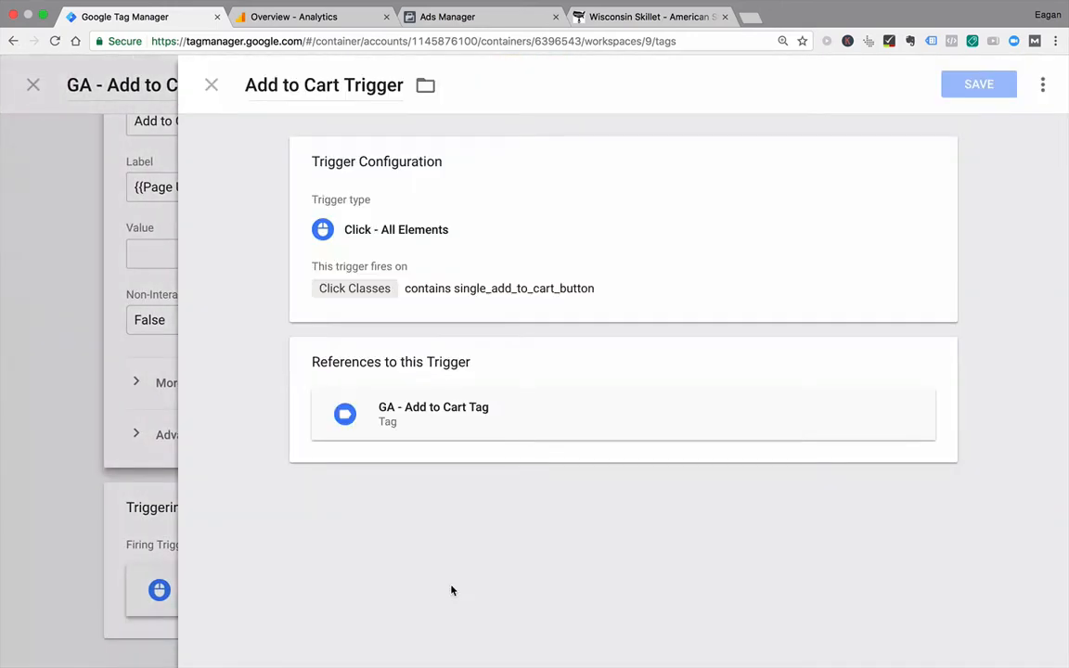
{"action": "left_click", "coordinate": [350, 273]}
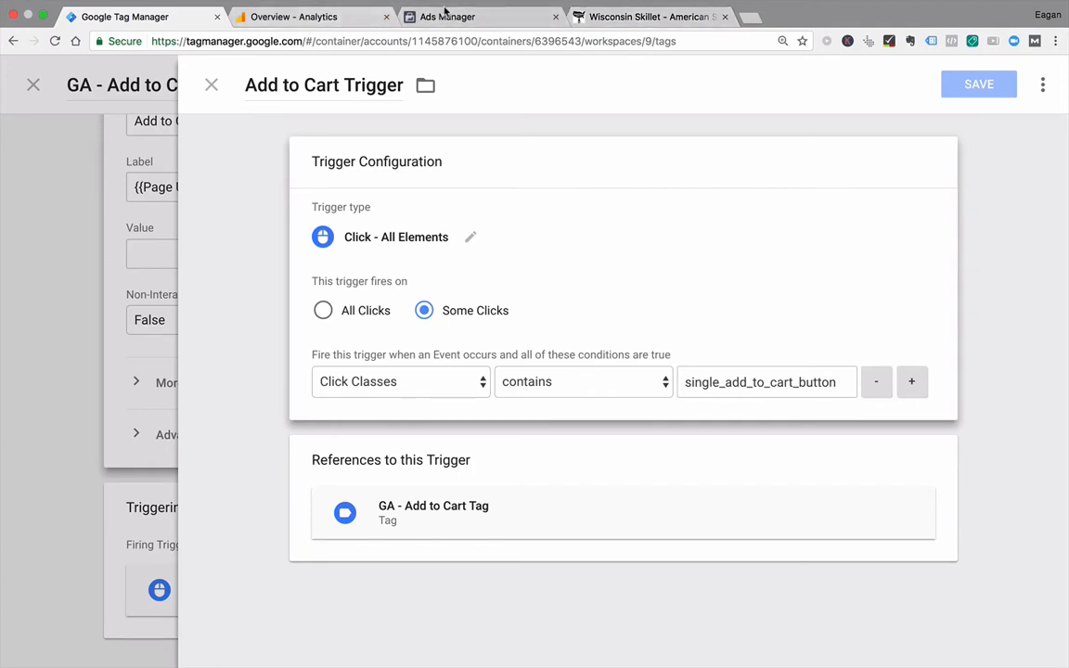
{"action": "left_click", "coordinate": [209, 87]}
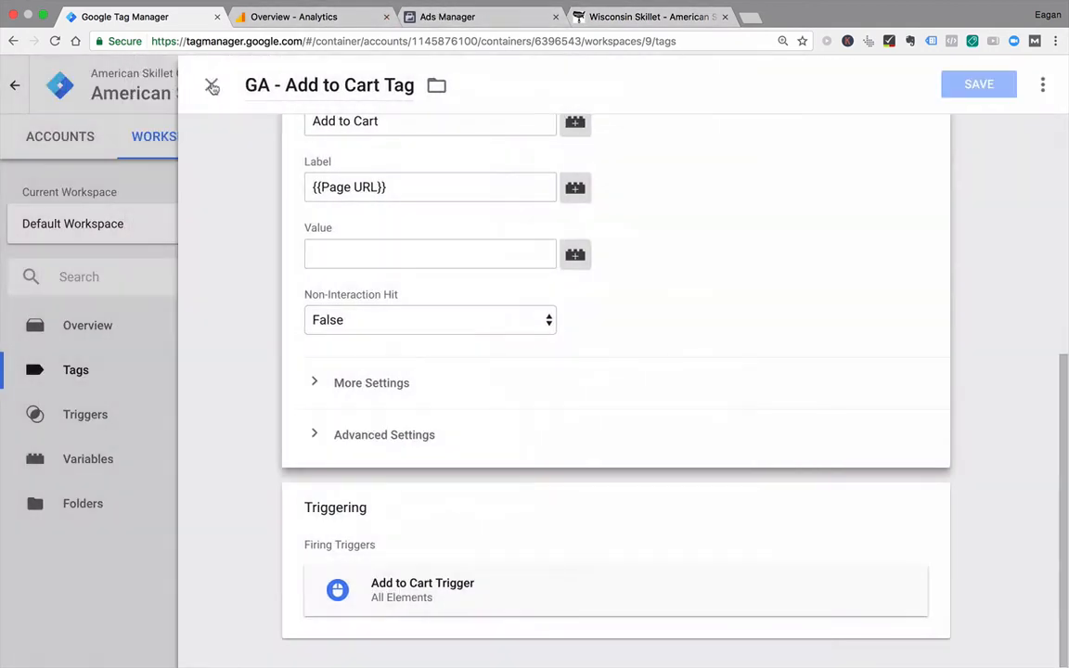
{"action": "left_click", "coordinate": [208, 86]}
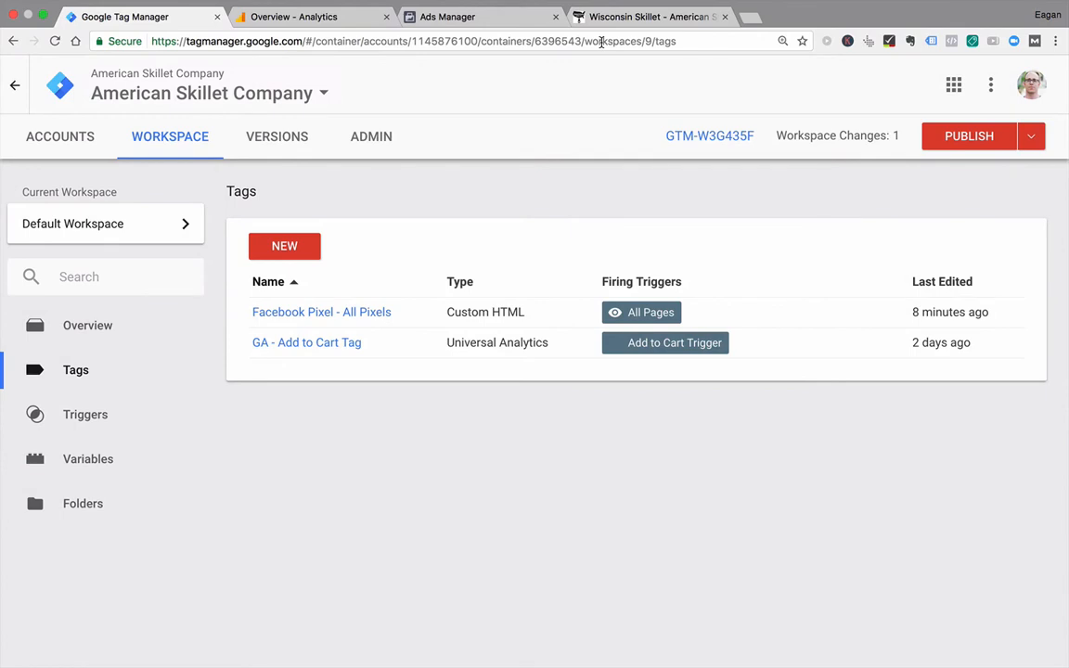
Step: On the Wisconsin Skillet product page, choose the "Just the Skillet $125" option and add it to the cart
{"action": "left_click", "coordinate": [631, 18]}
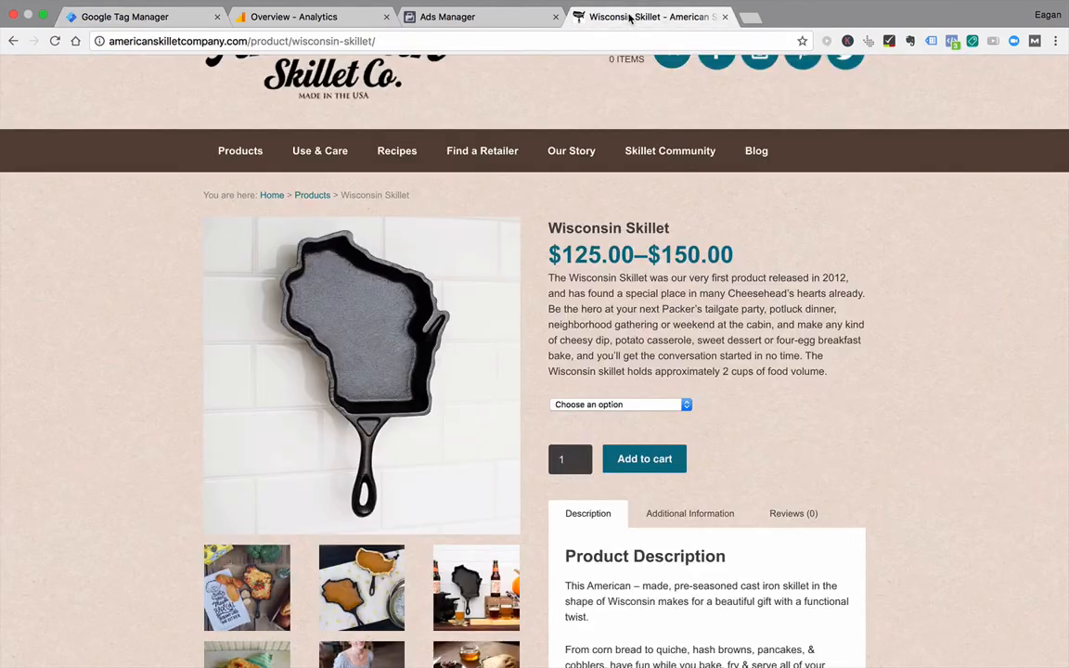
{"action": "left_click", "coordinate": [564, 406]}
{"action": "left_click", "coordinate": [594, 416]}
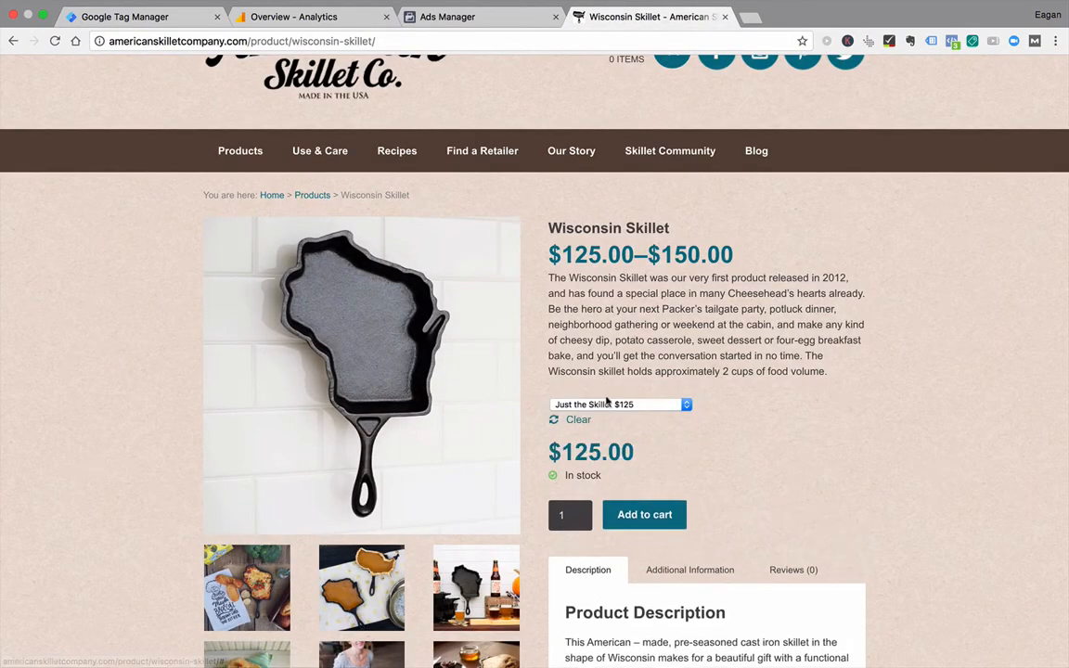
{"action": "left_click", "coordinate": [630, 513]}
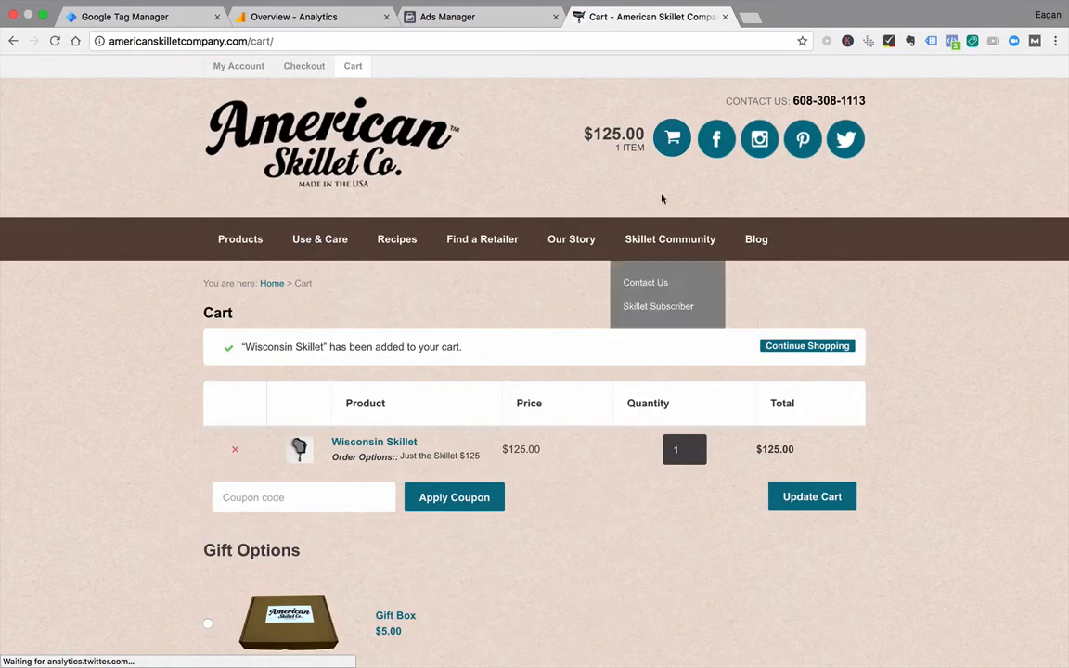
Step: Open the shopping cart and examine the cart totals and the Proceed to Checkout button
{"action": "left_click", "coordinate": [670, 137]}
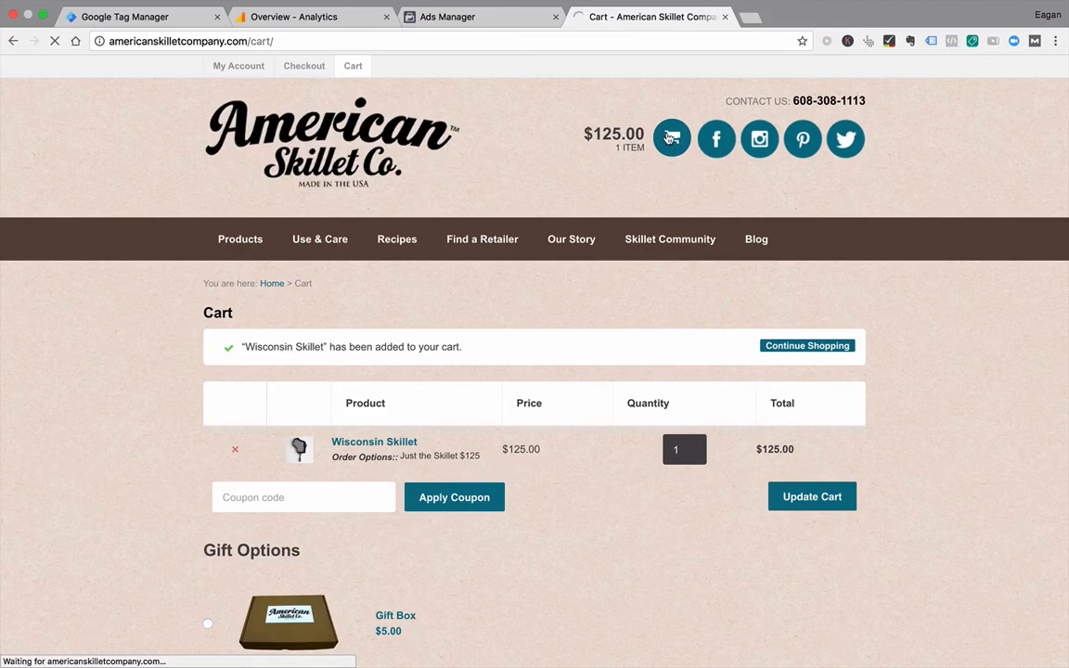
{"action": "scroll", "coordinate": [573, 243], "scroll_direction": "down", "scroll_amount": 10}
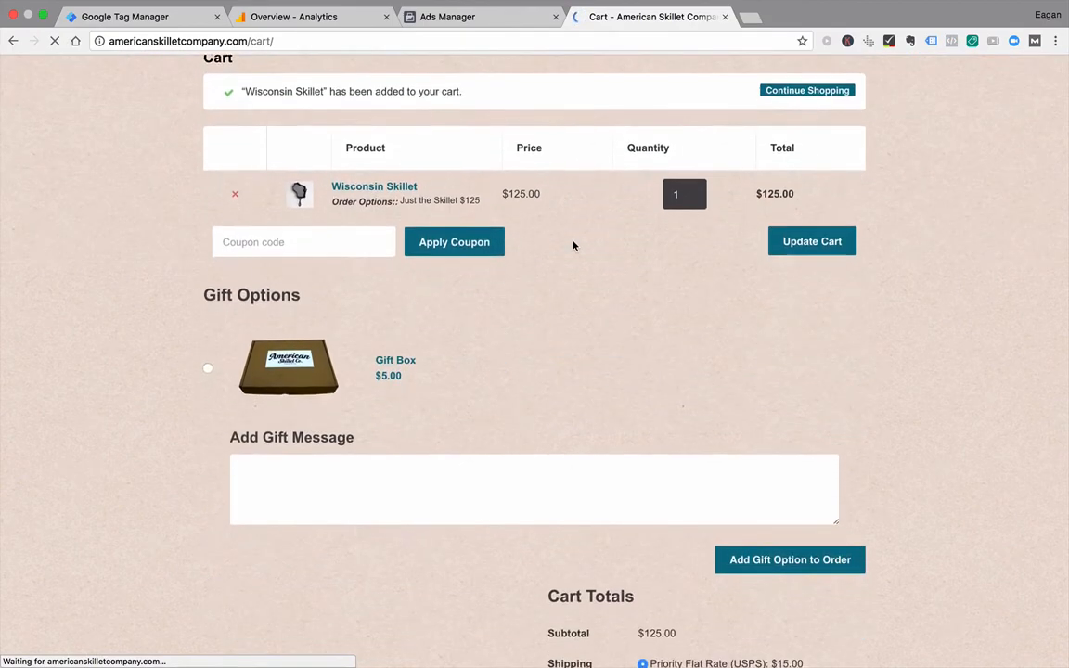
{"action": "scroll", "coordinate": [572, 279], "scroll_direction": "down", "scroll_amount": 10}
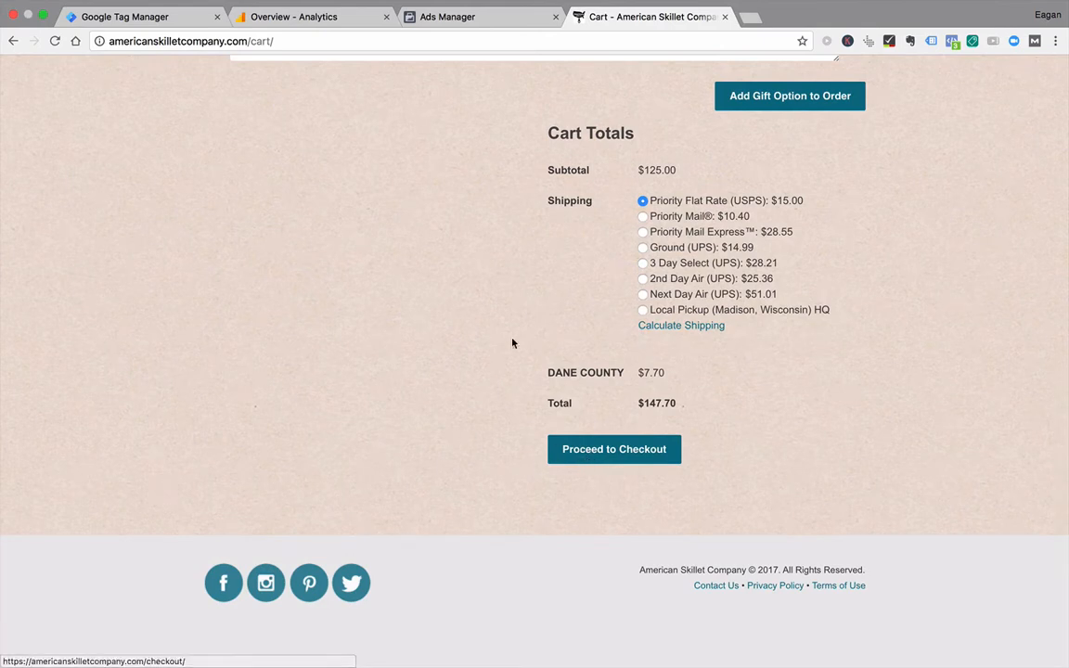
Step: Create a trigger named "Proceed to Checkout click" in Google Tag Manager, placing the Cart browser tab ahead of Ads Manager
{"action": "left_click", "coordinate": [141, 18]}
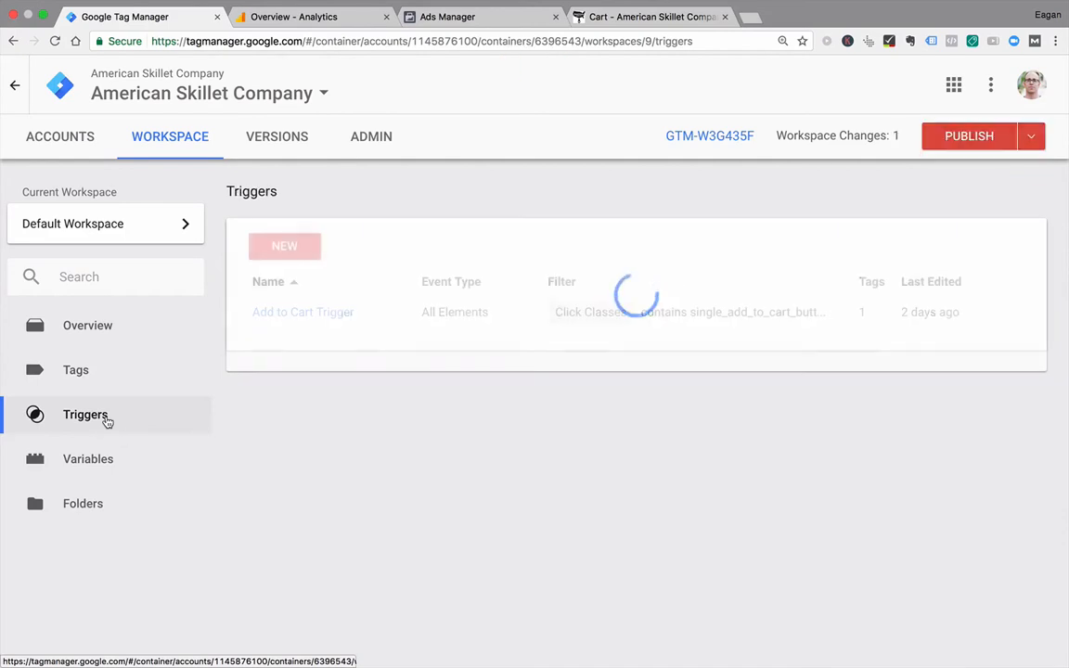
{"action": "left_click", "coordinate": [291, 247]}
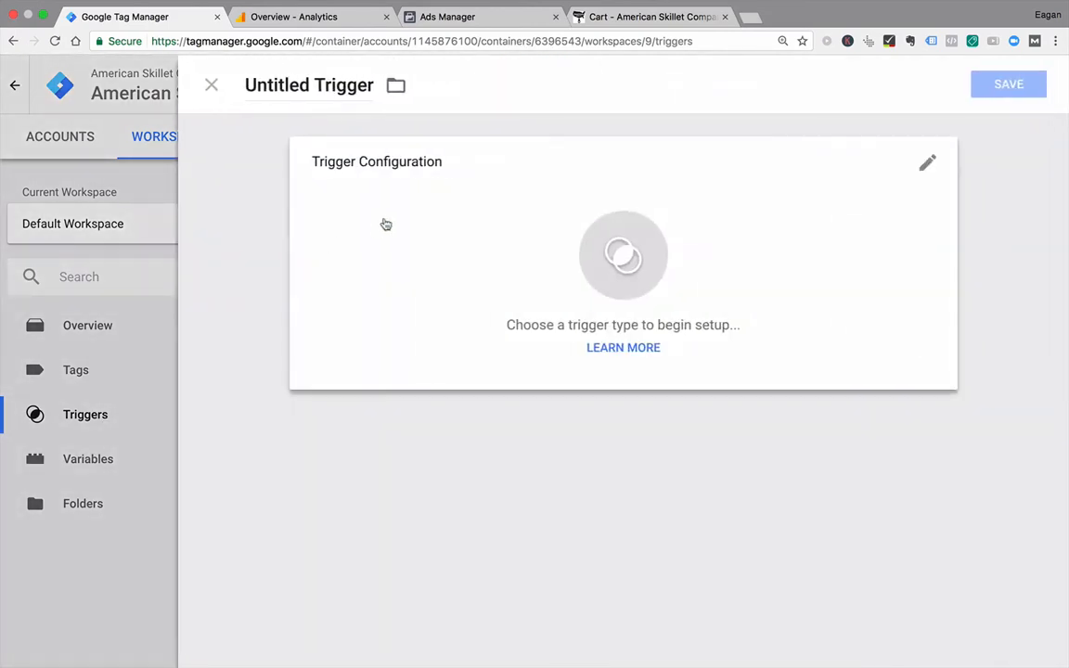
{"action": "left_click", "coordinate": [295, 85]}
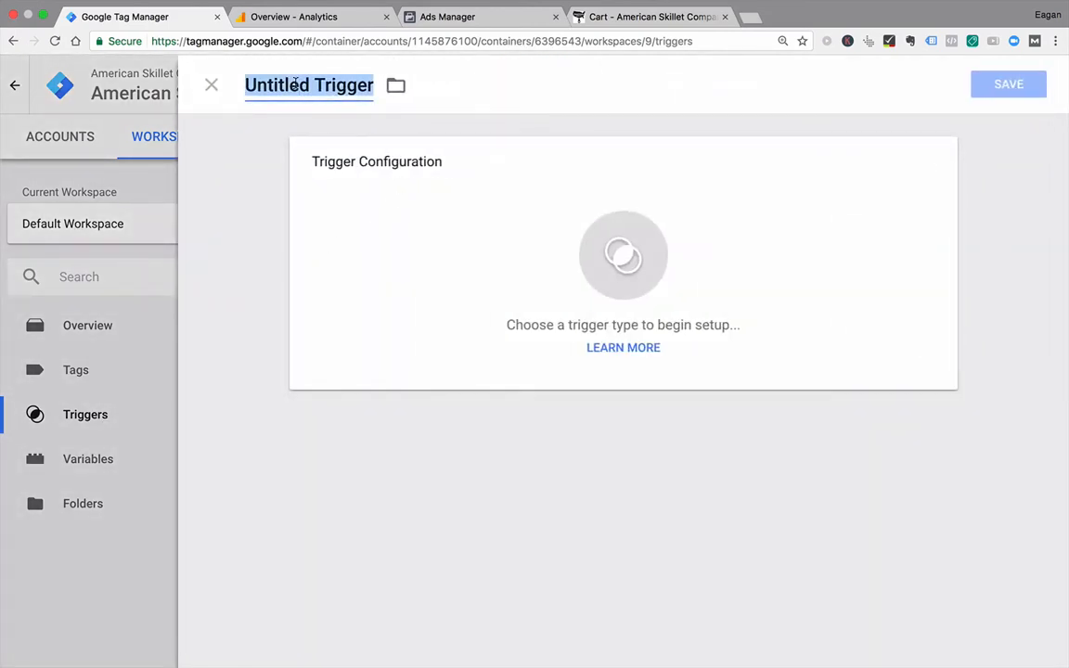
{"action": "left_click", "coordinate": [473, 18]}
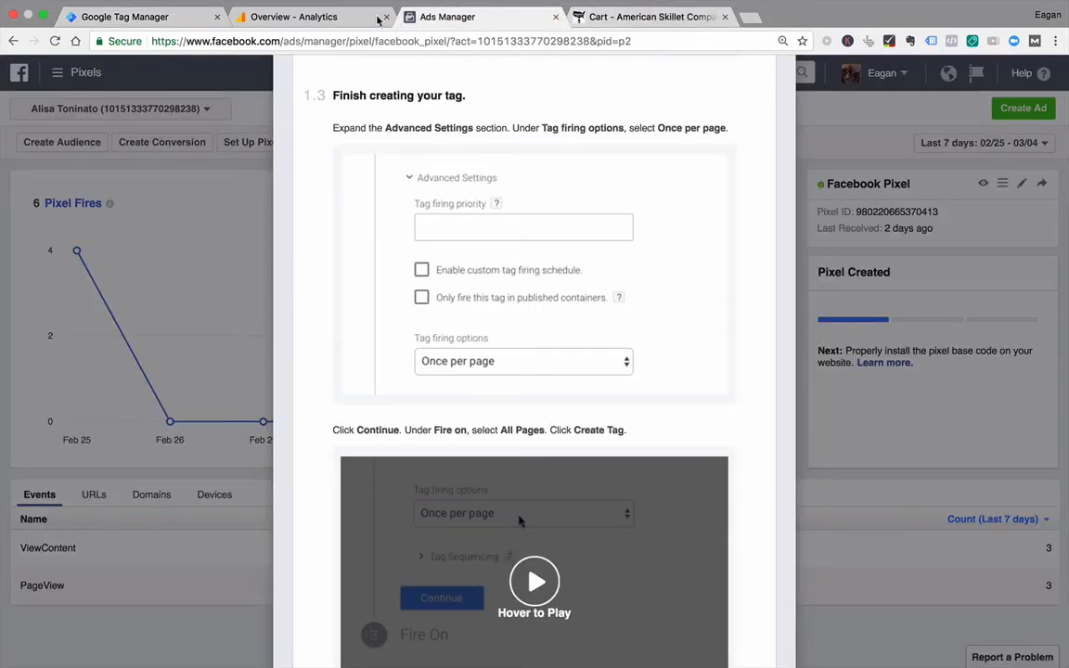
{"action": "left_click_drag", "start_coordinate": [629, 17], "coordinate": [486, 15]}
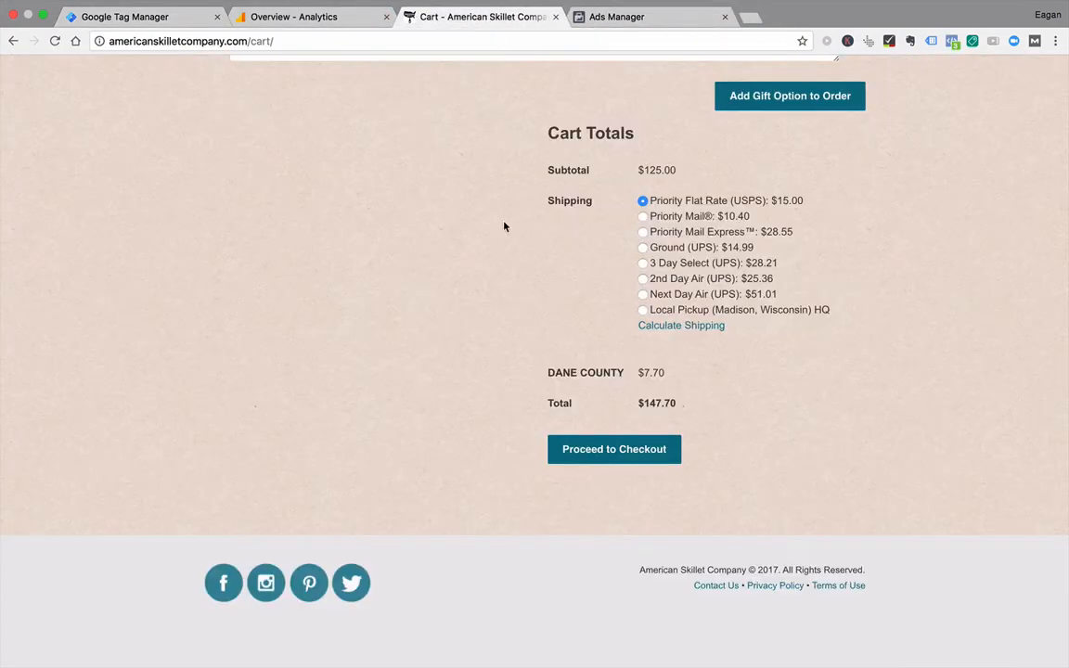
{"action": "left_click", "coordinate": [177, 18]}
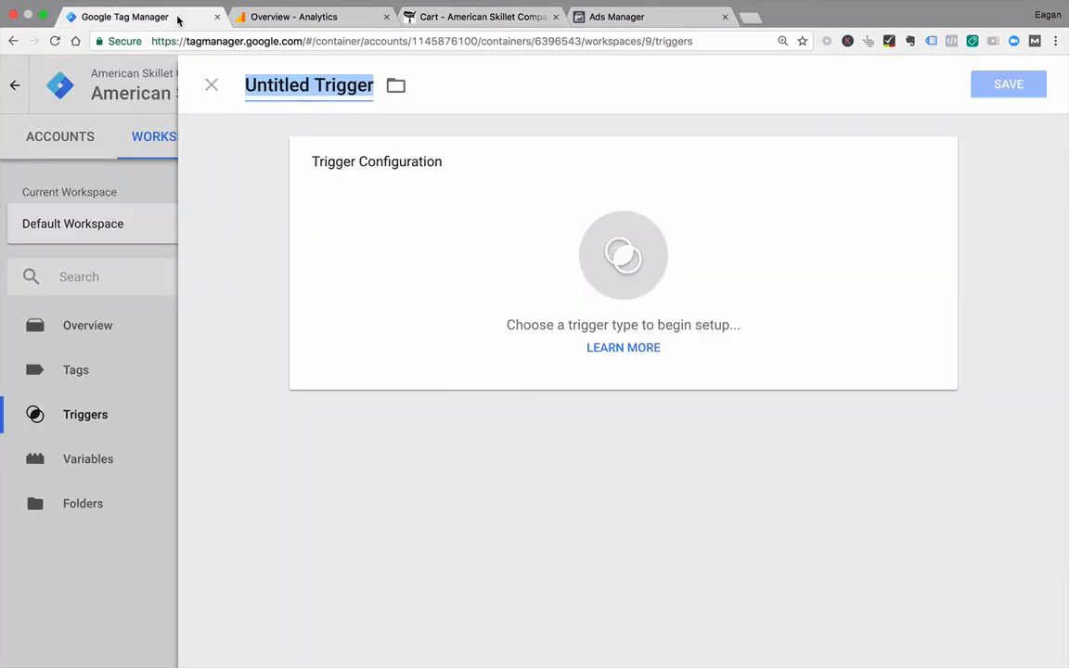
{"action": "type", "text": "Pr"}
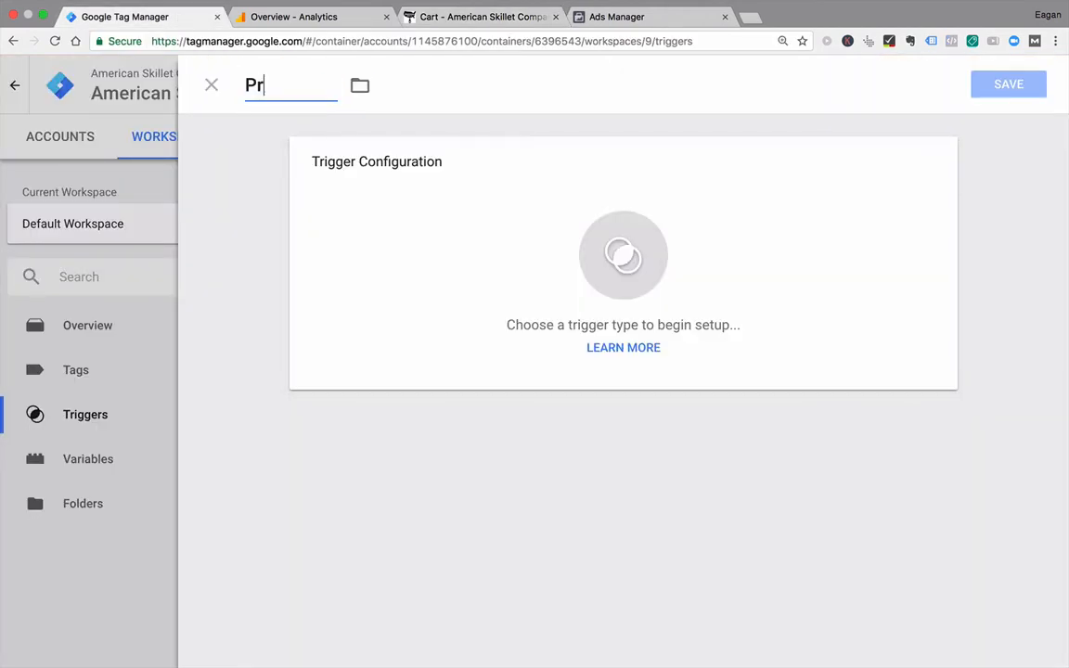
{"action": "type", "text": "occeed to"}
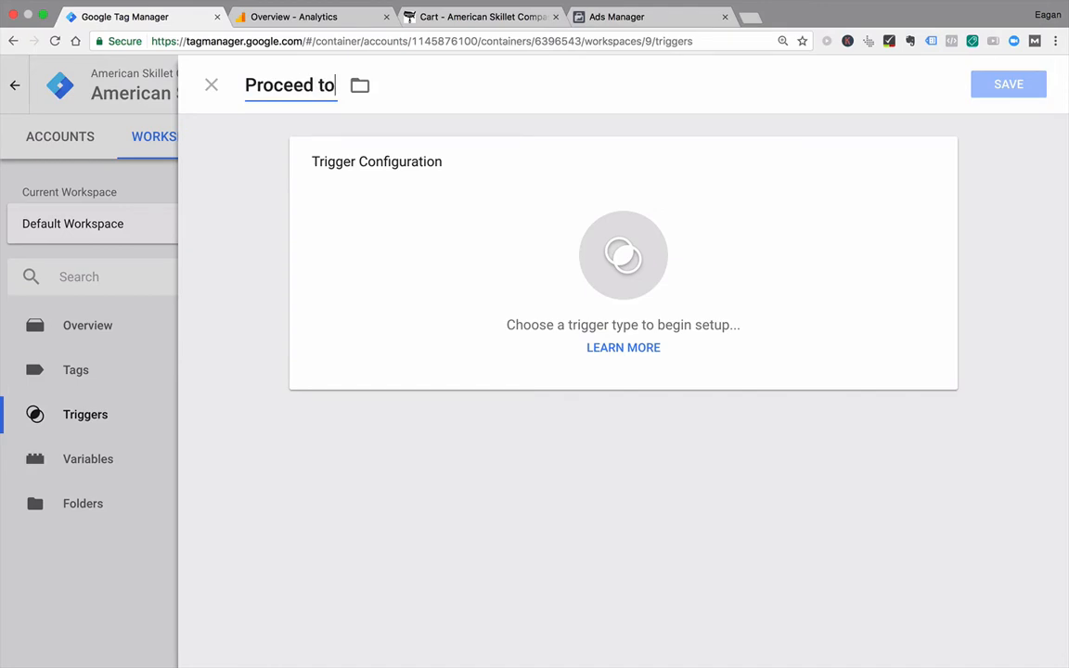
{"action": "type", "text": " Checkout click"}
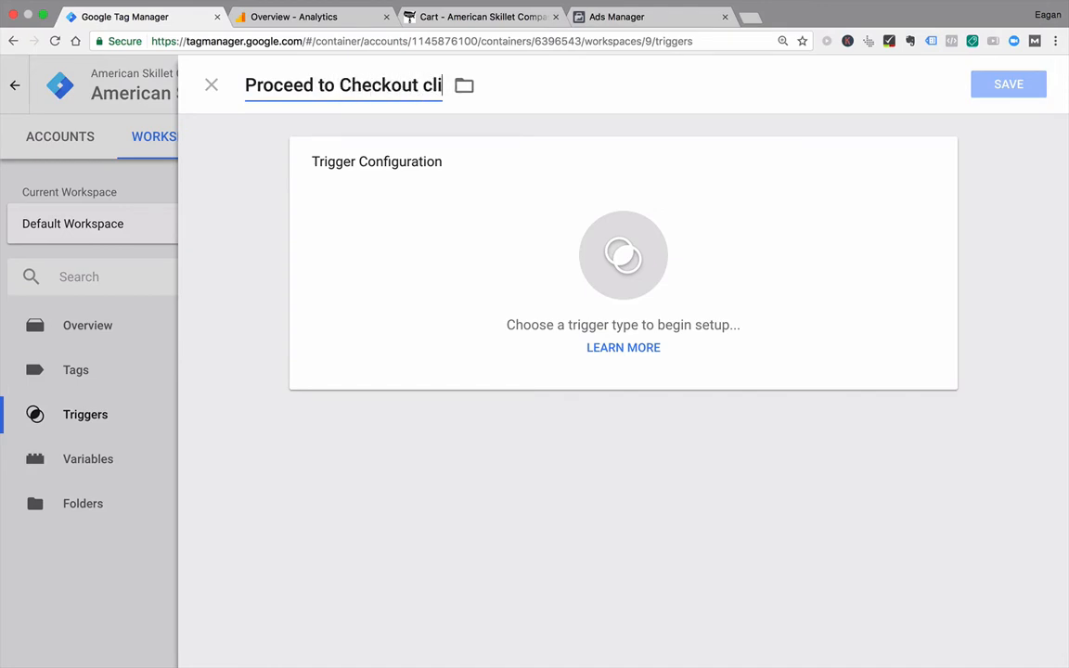
Step: Set the trigger type to Click - All Elements, firing on All Clicks, and save the trigger
{"action": "left_click", "coordinate": [416, 274]}
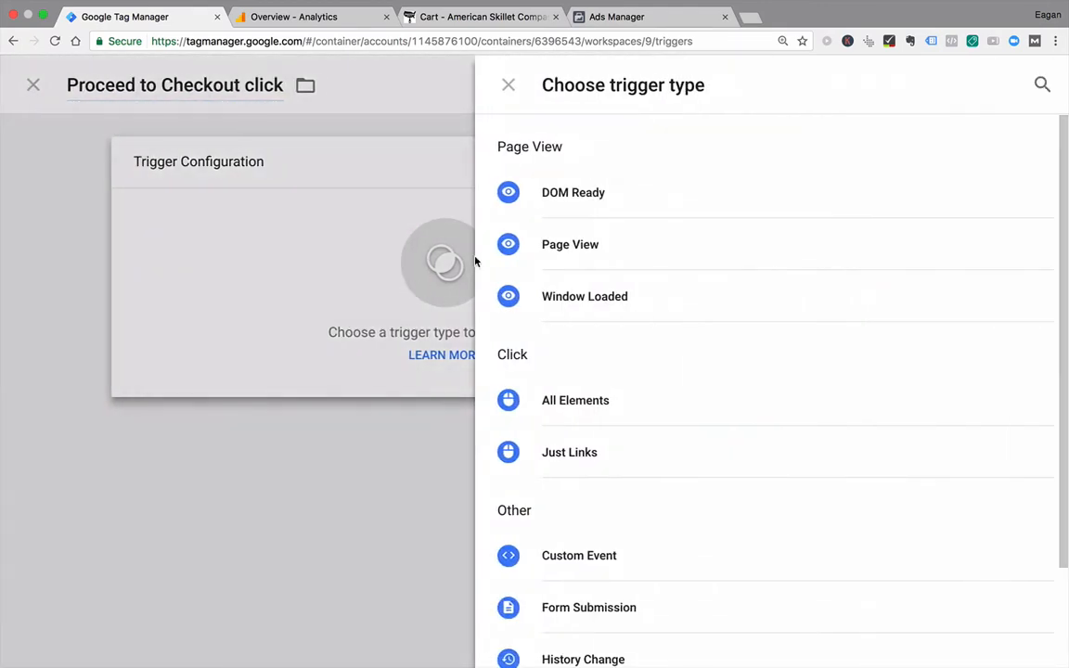
{"action": "left_click", "coordinate": [603, 401]}
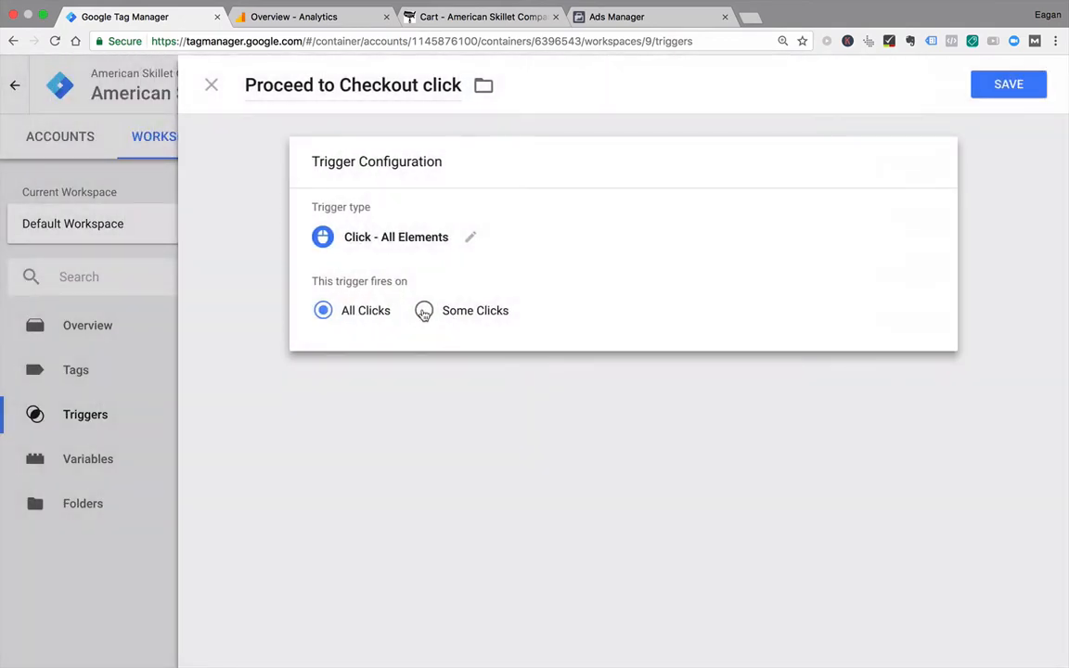
{"action": "left_click", "coordinate": [424, 313]}
{"action": "left_click", "coordinate": [322, 311]}
{"action": "left_click", "coordinate": [1008, 89]}
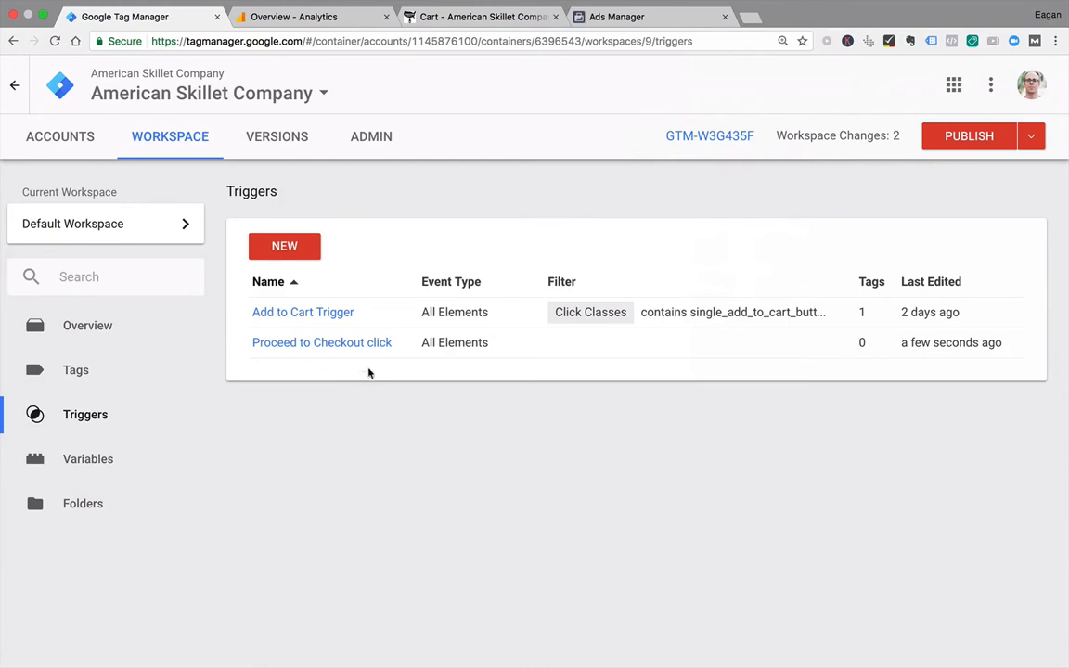
Step: Create a tag named "Proceed to Checkout" with Universal Analytics as its tag type
{"action": "left_click", "coordinate": [63, 368]}
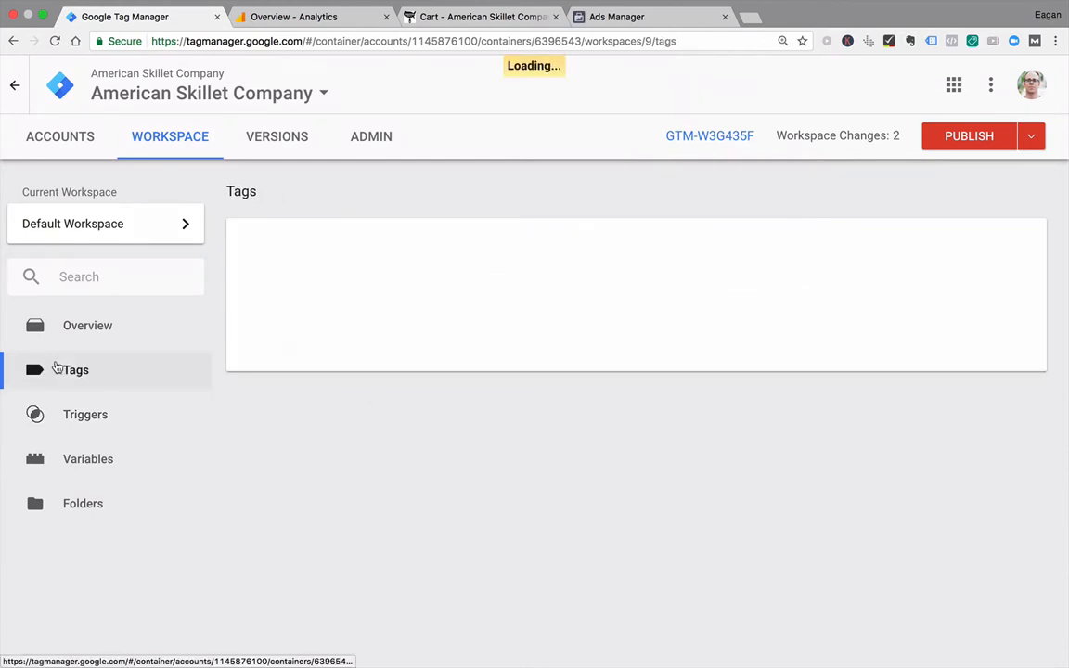
{"action": "left_click", "coordinate": [284, 246]}
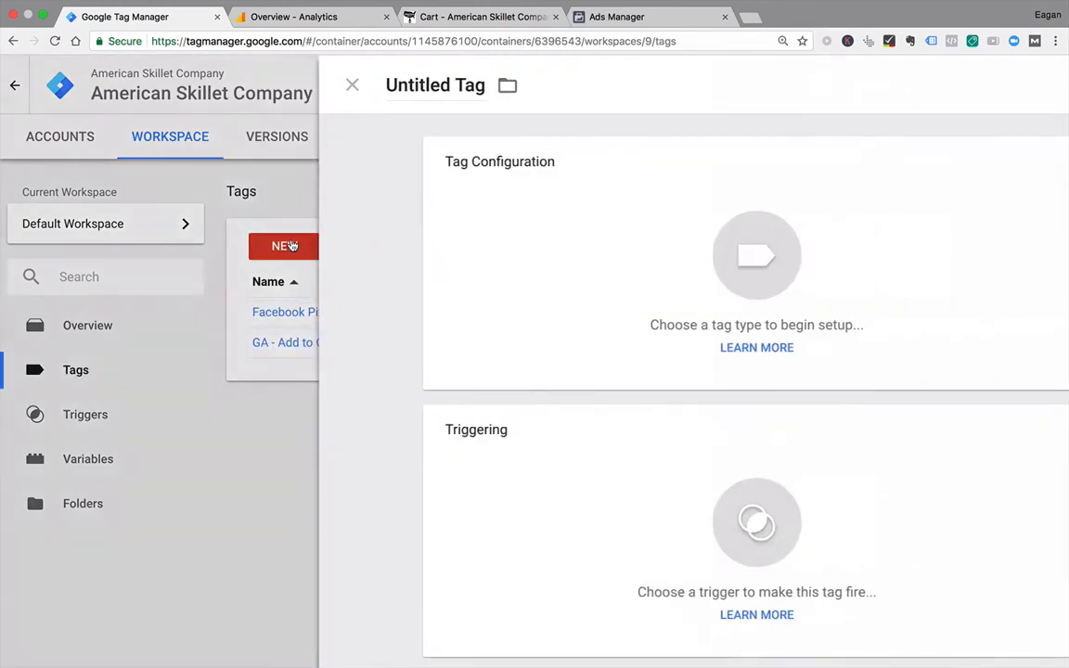
{"action": "left_click", "coordinate": [332, 85]}
{"action": "type", "text": "Pr"}
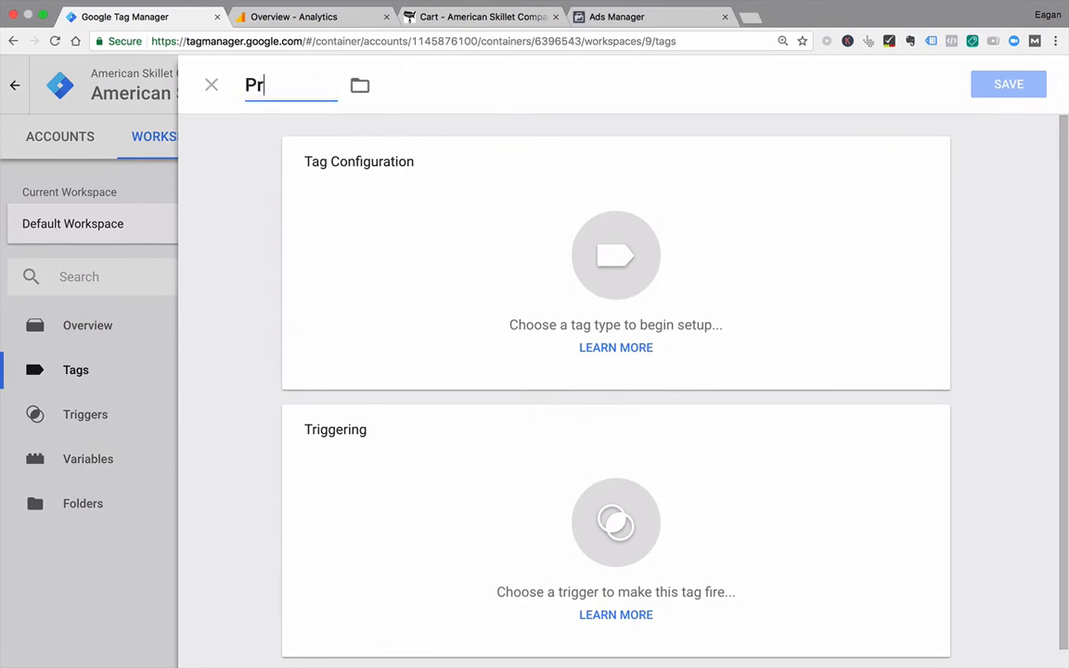
{"action": "type", "text": "oceed to Checkout"}
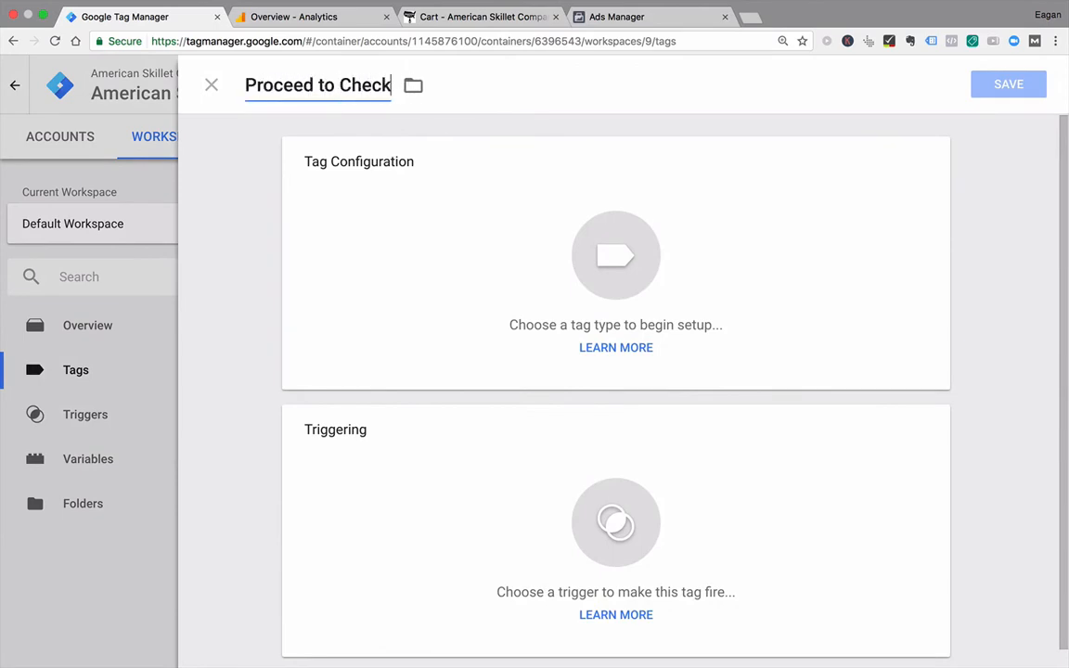
{"action": "left_click", "coordinate": [408, 232]}
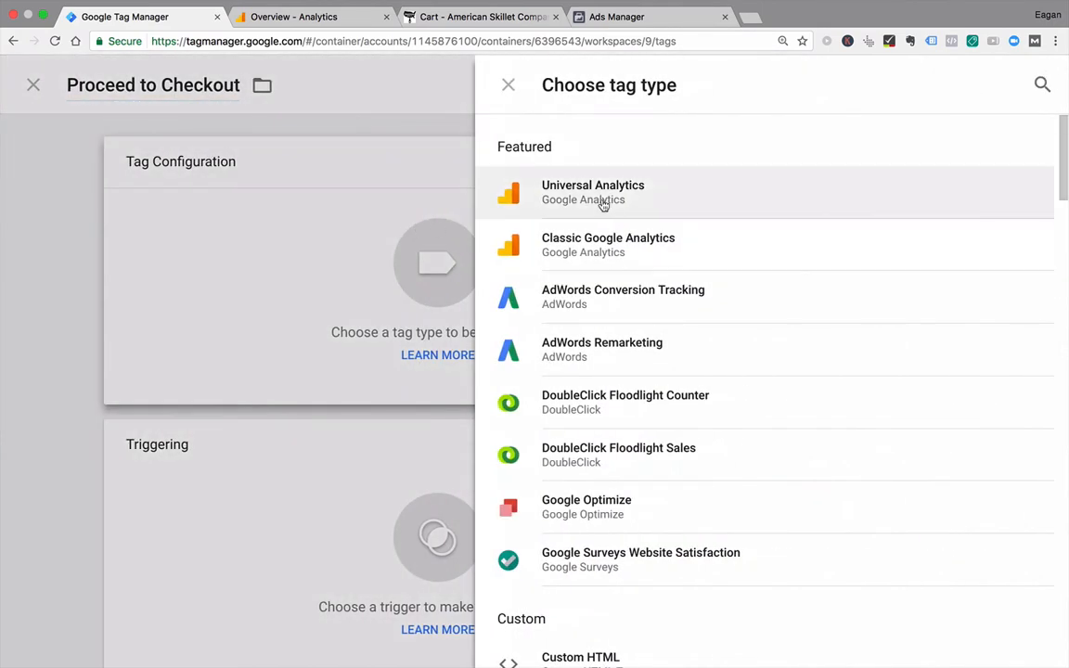
{"action": "left_click", "coordinate": [602, 205]}
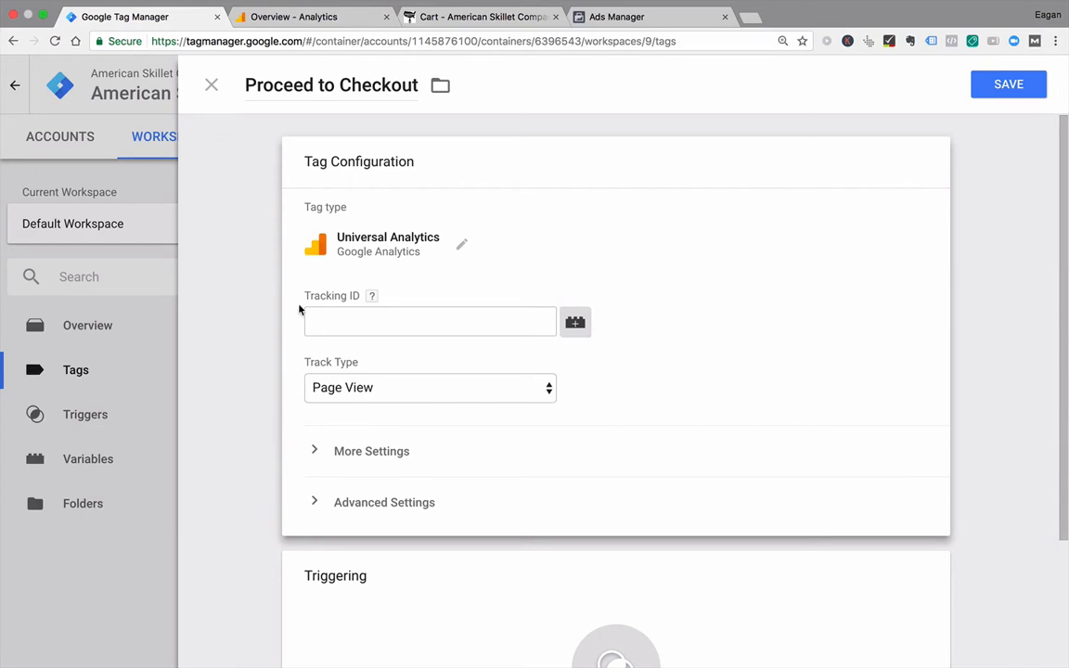
Step: Start a new user-defined variable of type Constant for the tag's Tracking ID
{"action": "left_click", "coordinate": [579, 327]}
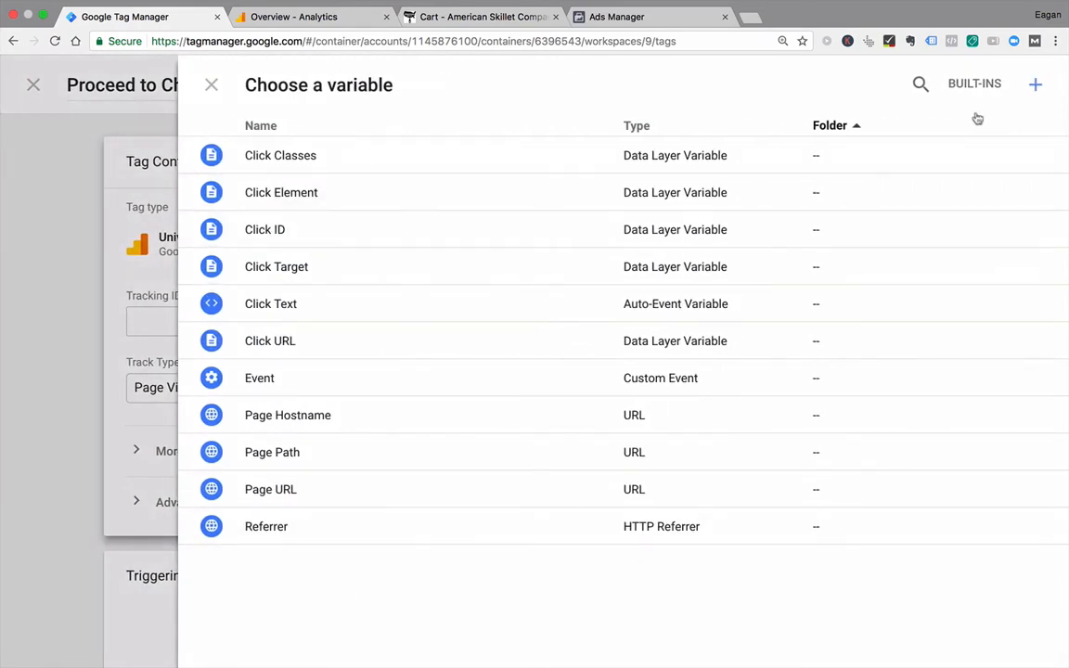
{"action": "left_click", "coordinate": [1036, 86]}
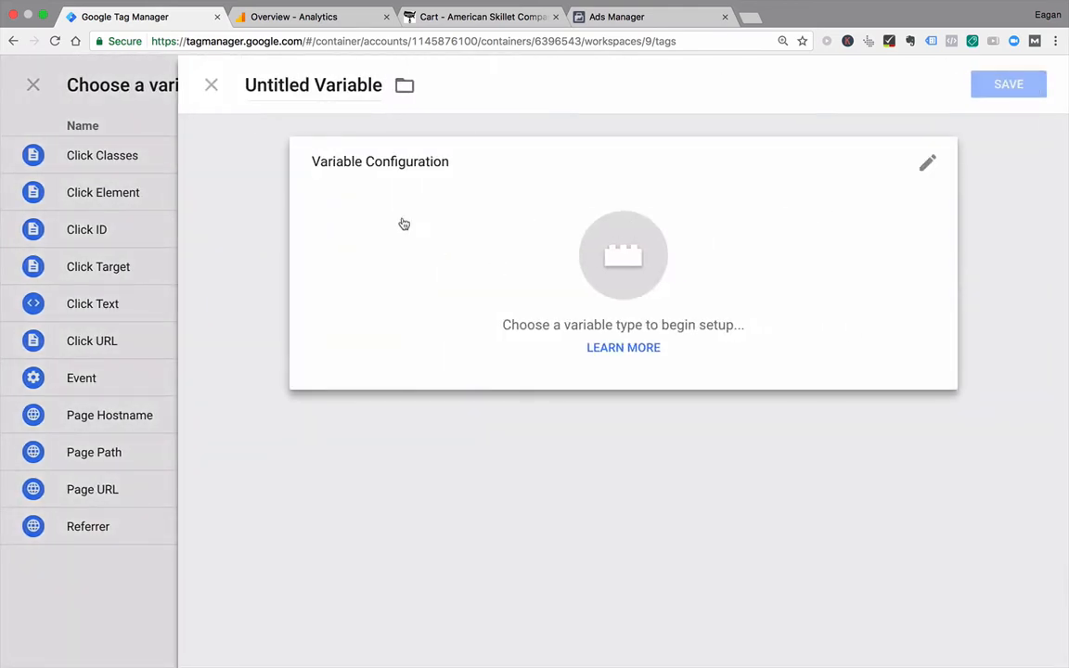
{"action": "left_click", "coordinate": [799, 195]}
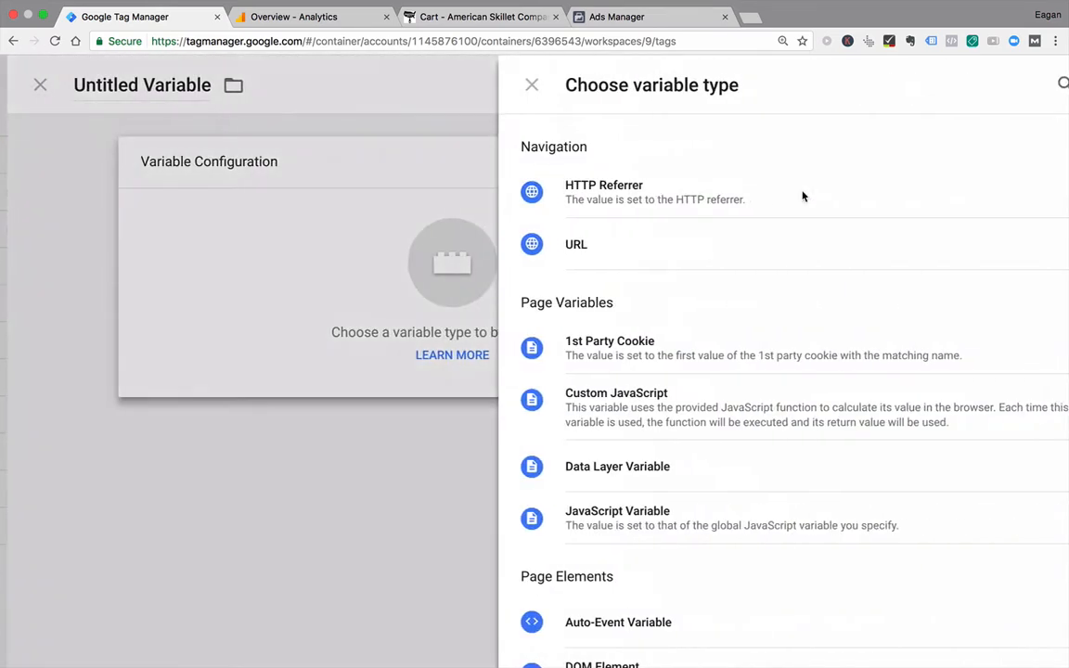
{"action": "scroll", "coordinate": [610, 424], "scroll_direction": "down", "scroll_amount": 5}
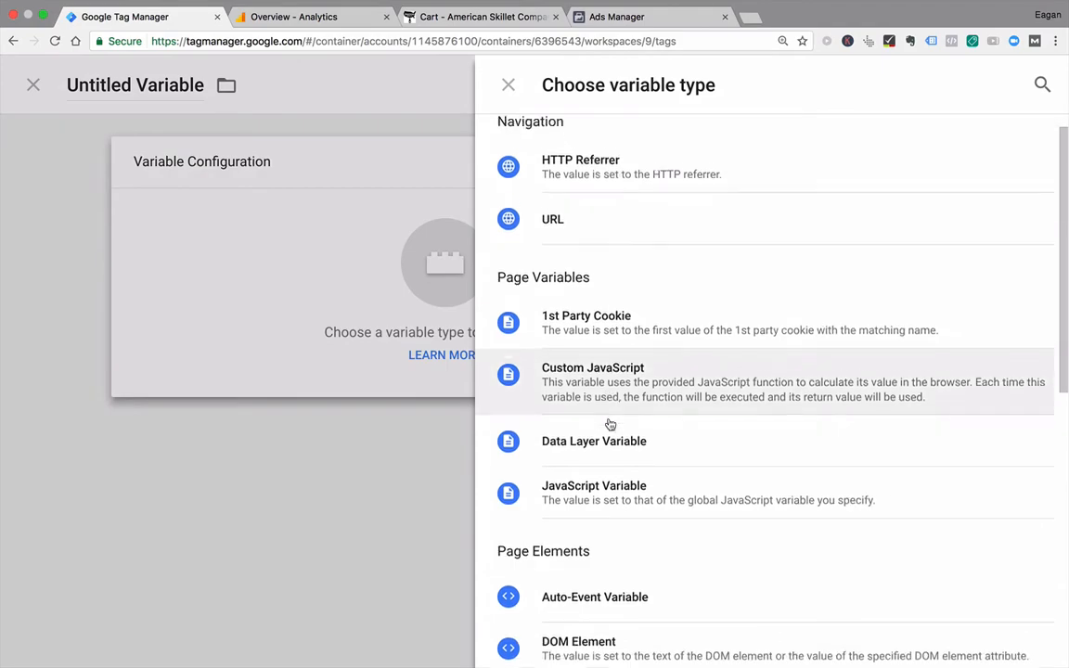
{"action": "scroll", "coordinate": [610, 424], "scroll_direction": "down", "scroll_amount": 3}
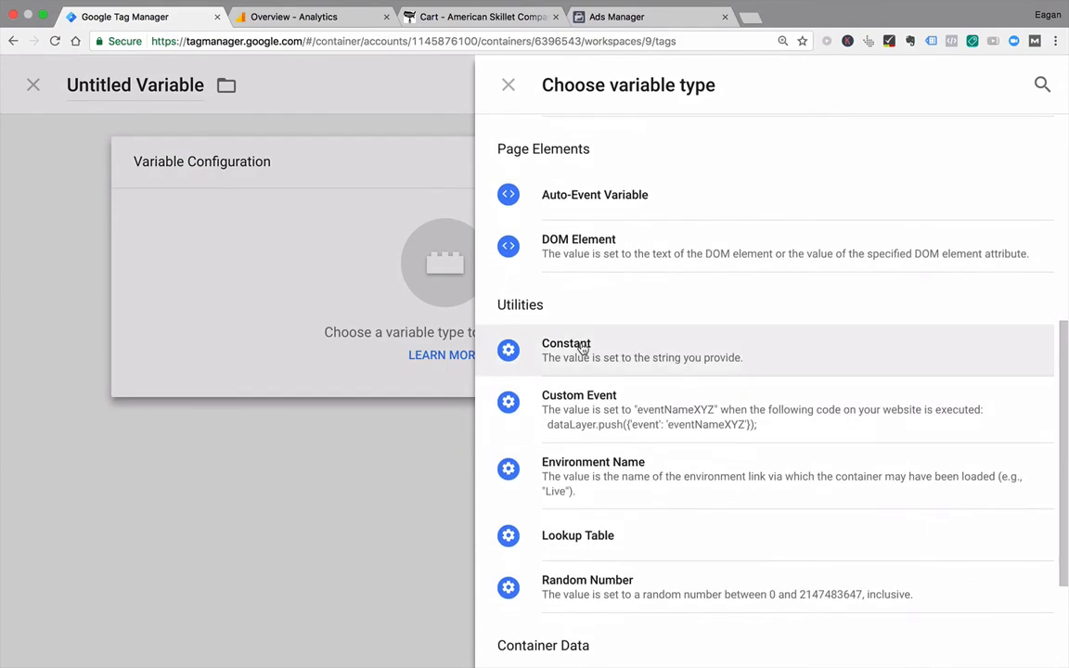
{"action": "left_click", "coordinate": [580, 347]}
{"action": "left_click", "coordinate": [394, 313]}
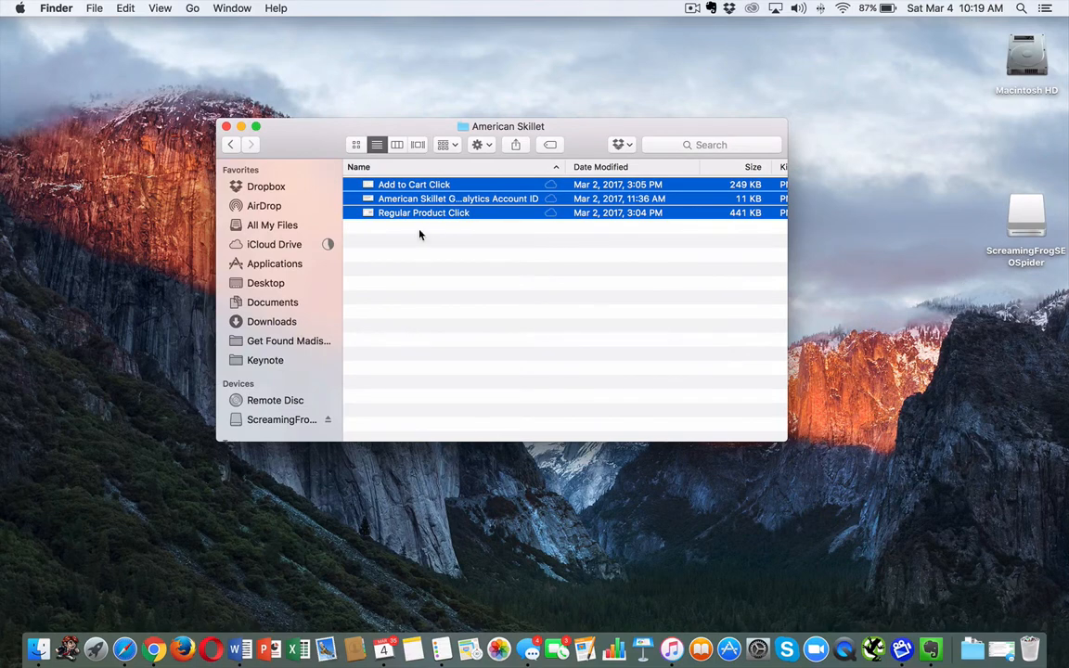
Step: Open the American Skillet Google Analytics Account ID image from Finder and place it in split view with the Chrome window
{"action": "left_click", "coordinate": [417, 232]}
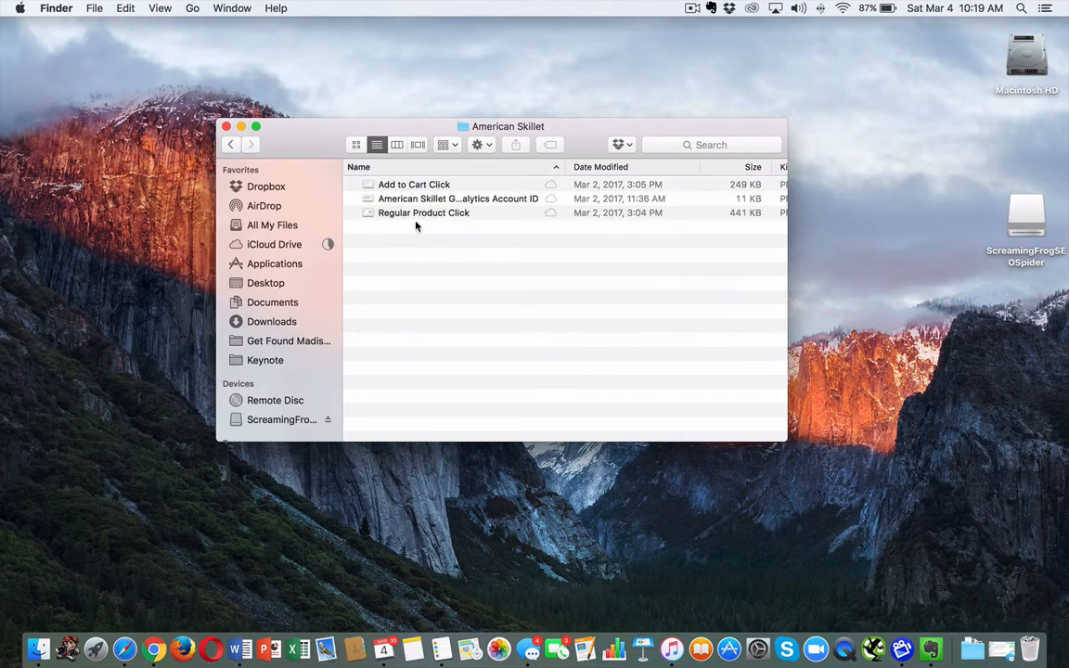
{"action": "double_click", "coordinate": [421, 200]}
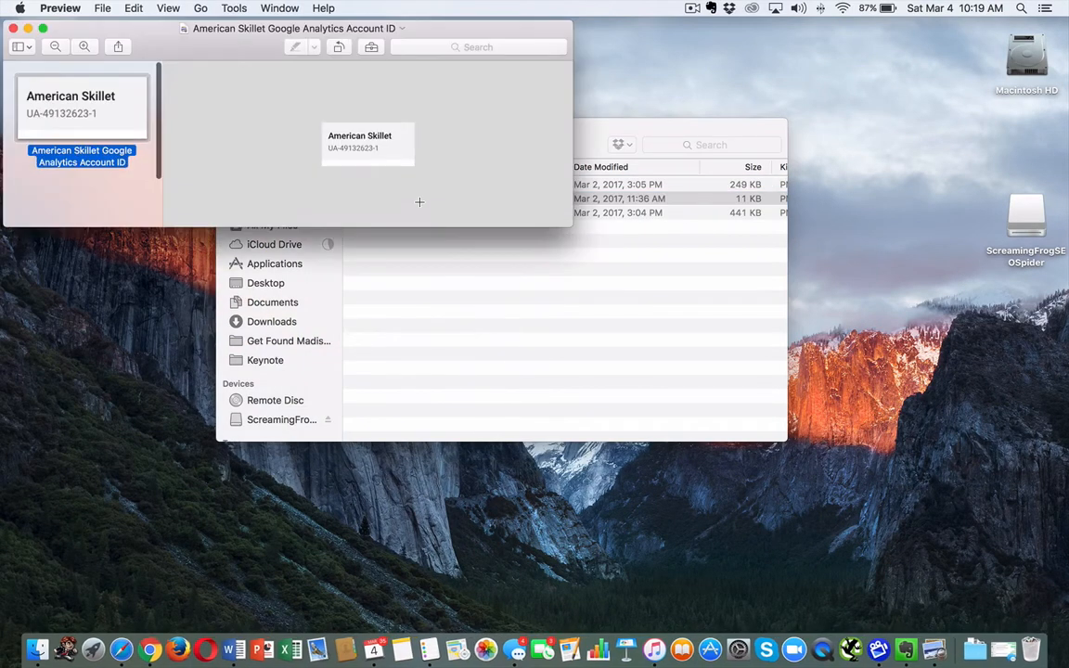
{"action": "left_click", "coordinate": [43, 29]}
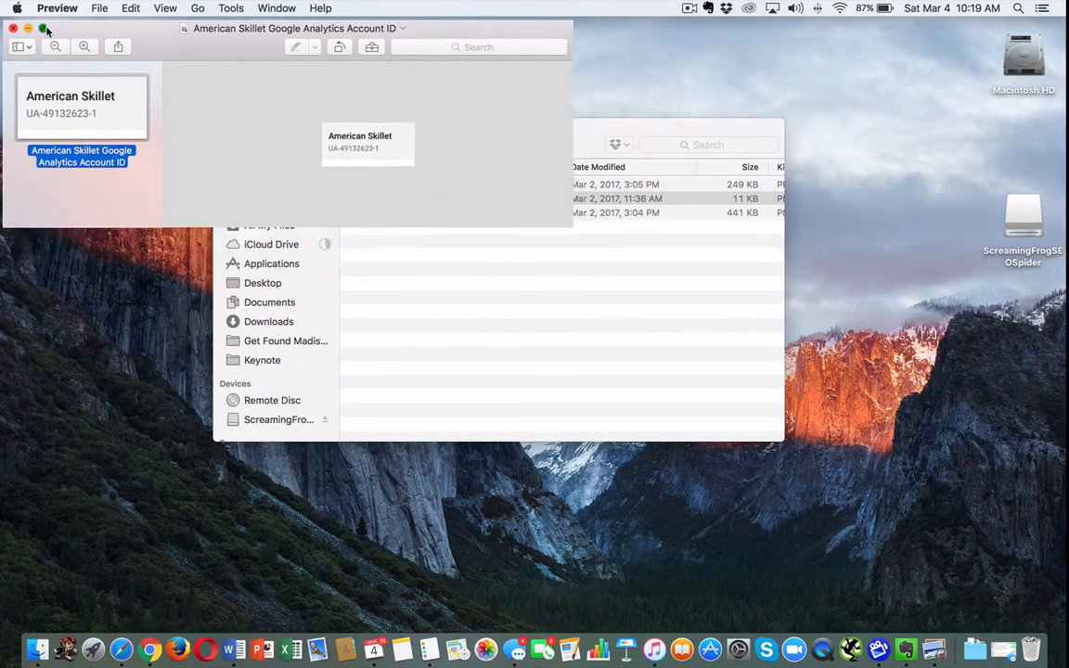
{"action": "key", "text": "ctrl+Up"}
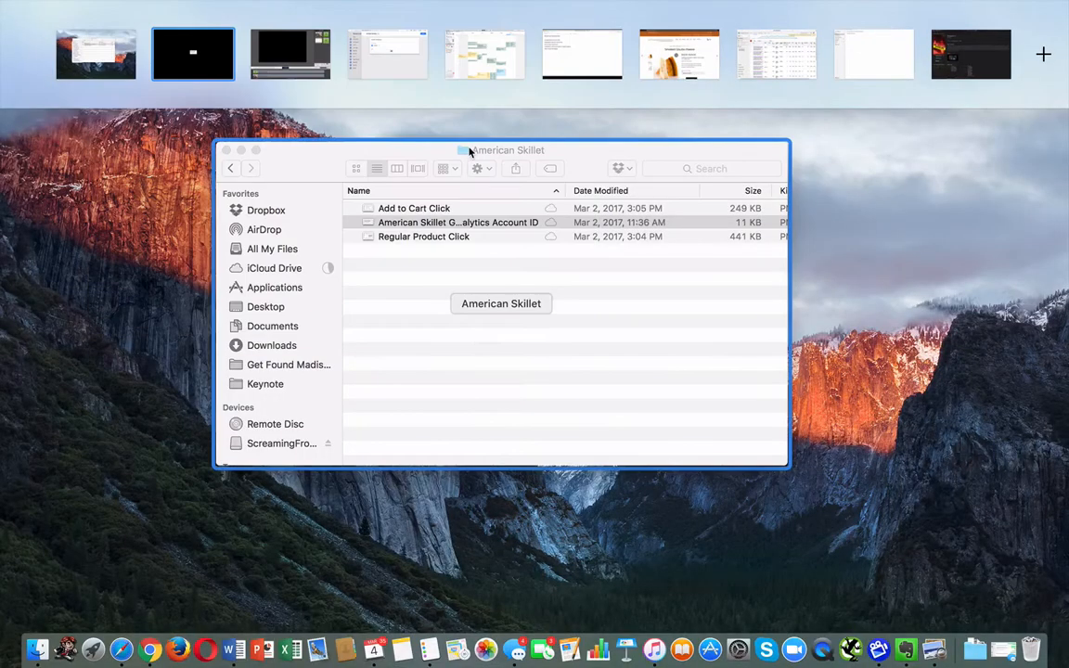
{"action": "left_click_drag", "start_coordinate": [404, 71], "coordinate": [223, 65]}
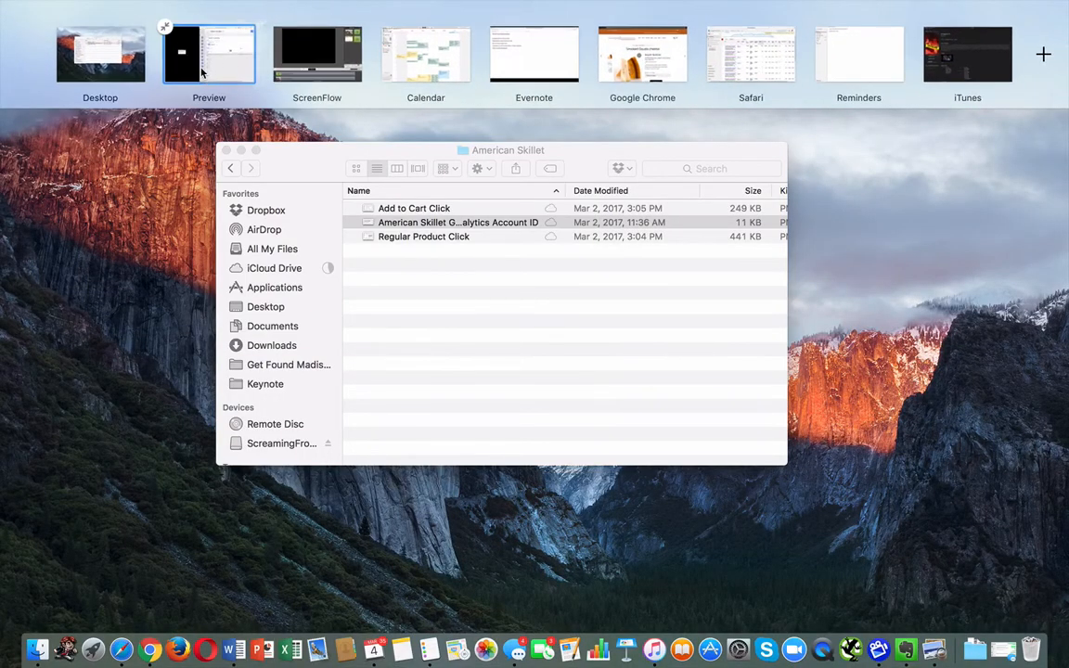
{"action": "left_click", "coordinate": [205, 53]}
Step: Enter the tracking ID shown in the image as the constant's value, name the variable "Google Analytics ID", and save it
{"action": "left_click", "coordinate": [572, 304]}
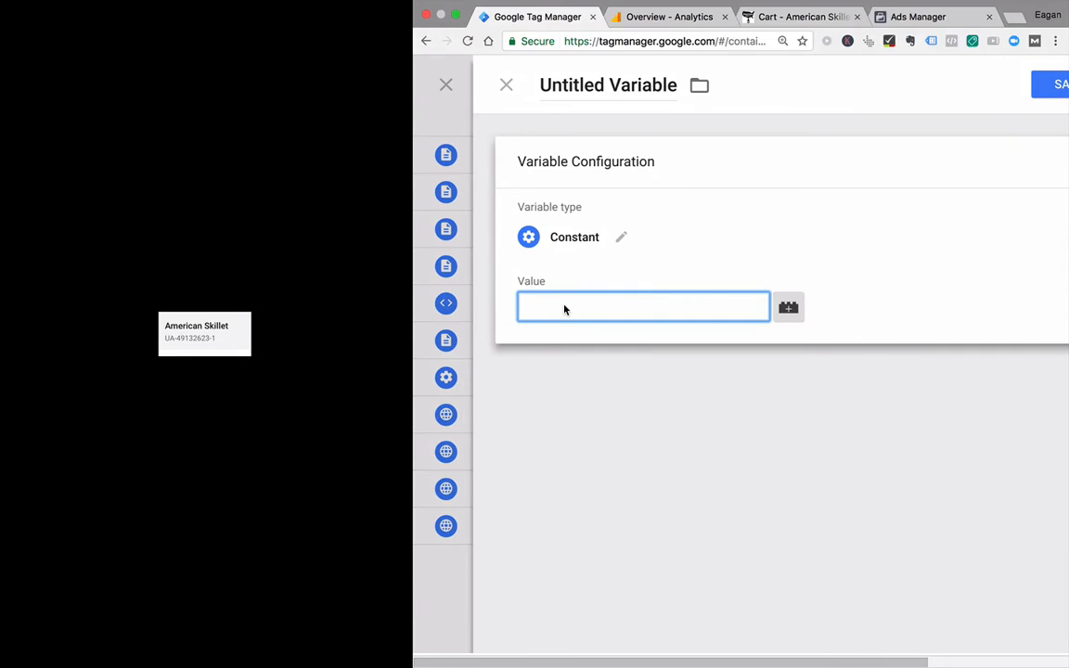
{"action": "type", "text": "UA-49132623-1"}
{"action": "double_click", "coordinate": [592, 85]}
{"action": "triple_click", "coordinate": [592, 85]}
{"action": "type", "text": "Google A"}
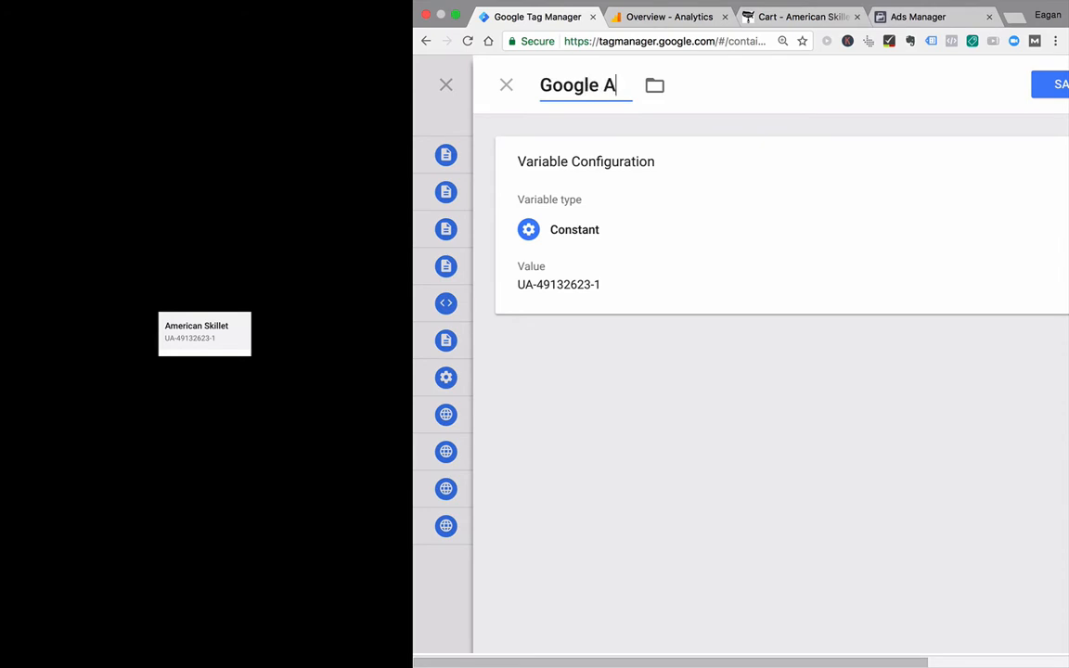
{"action": "type", "text": "nalytics ID"}
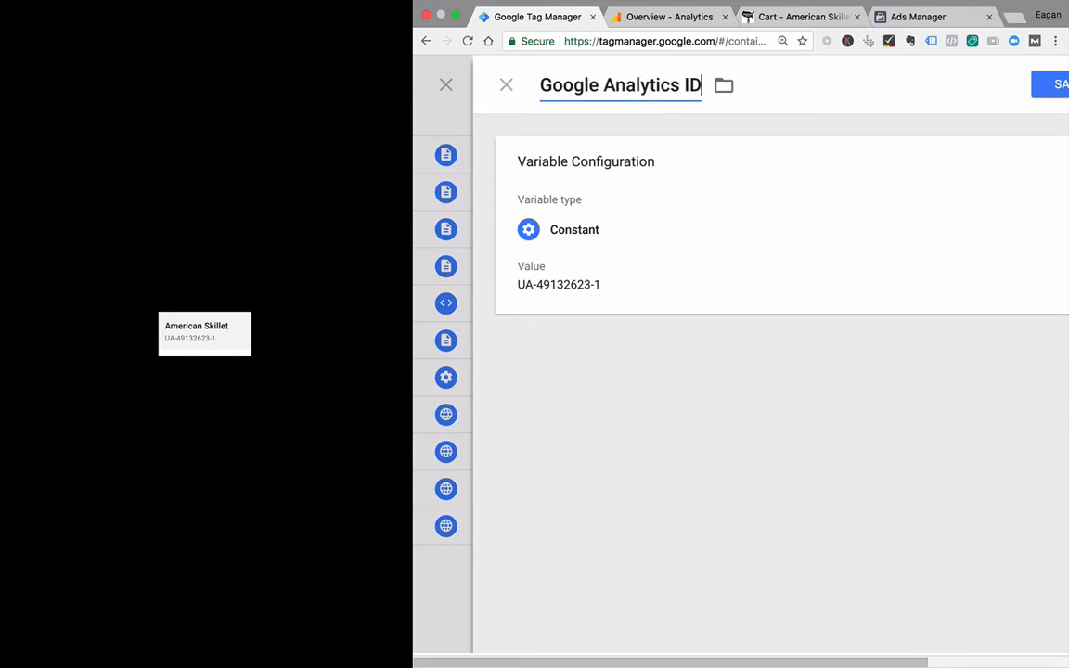
{"action": "left_click", "coordinate": [1049, 86]}
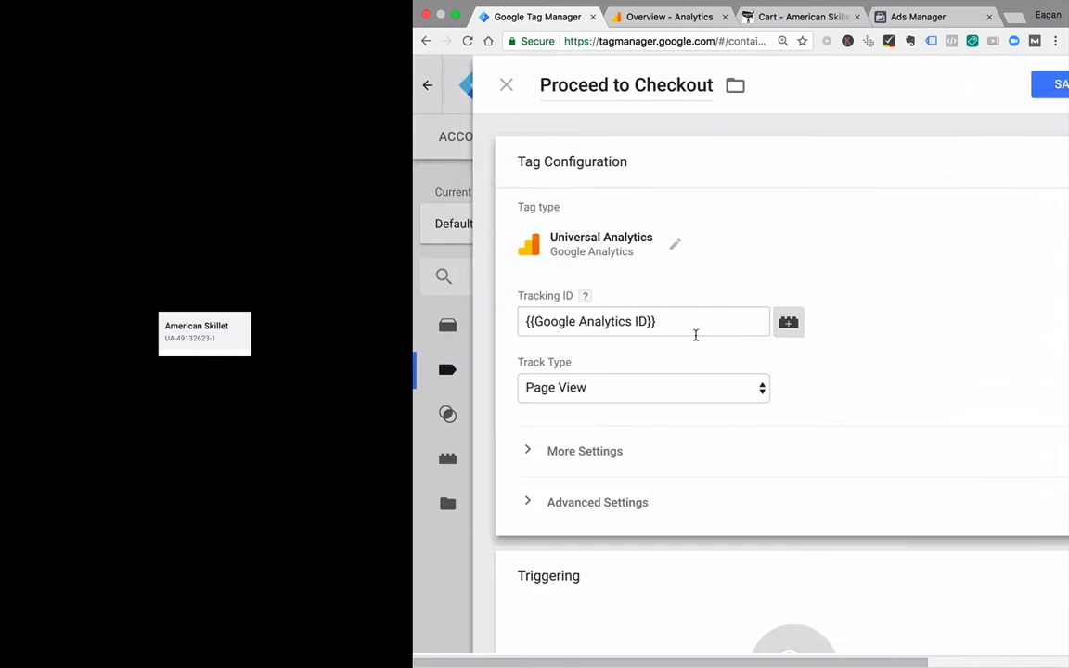
Step: Set the tag's track type to Event and return the browser from split view to its full width
{"action": "left_click", "coordinate": [748, 389]}
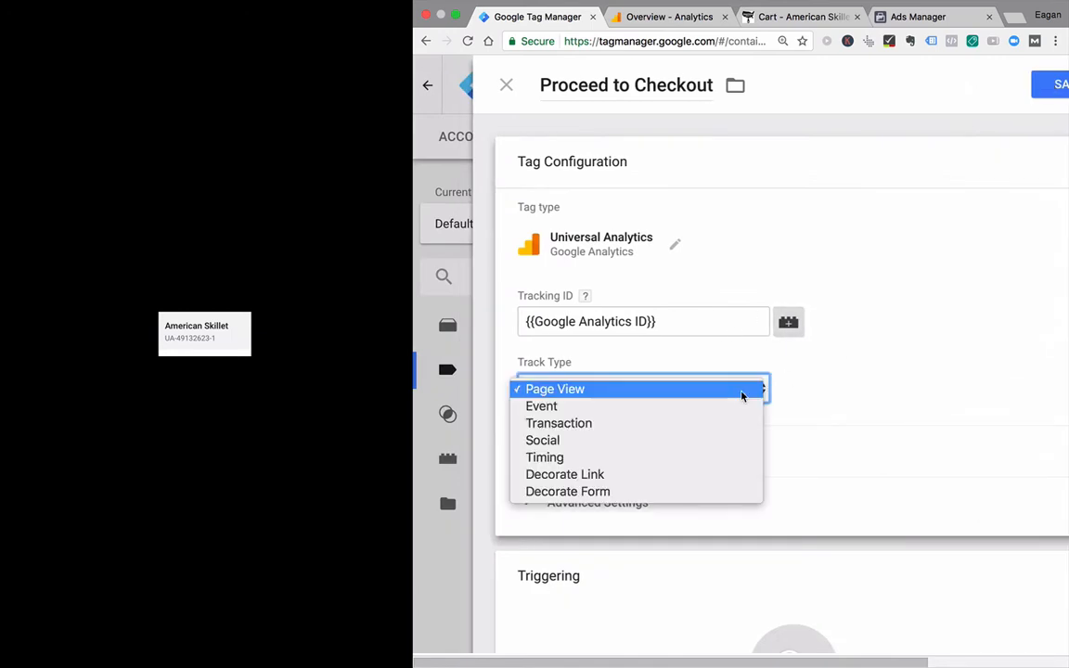
{"action": "left_click", "coordinate": [672, 413]}
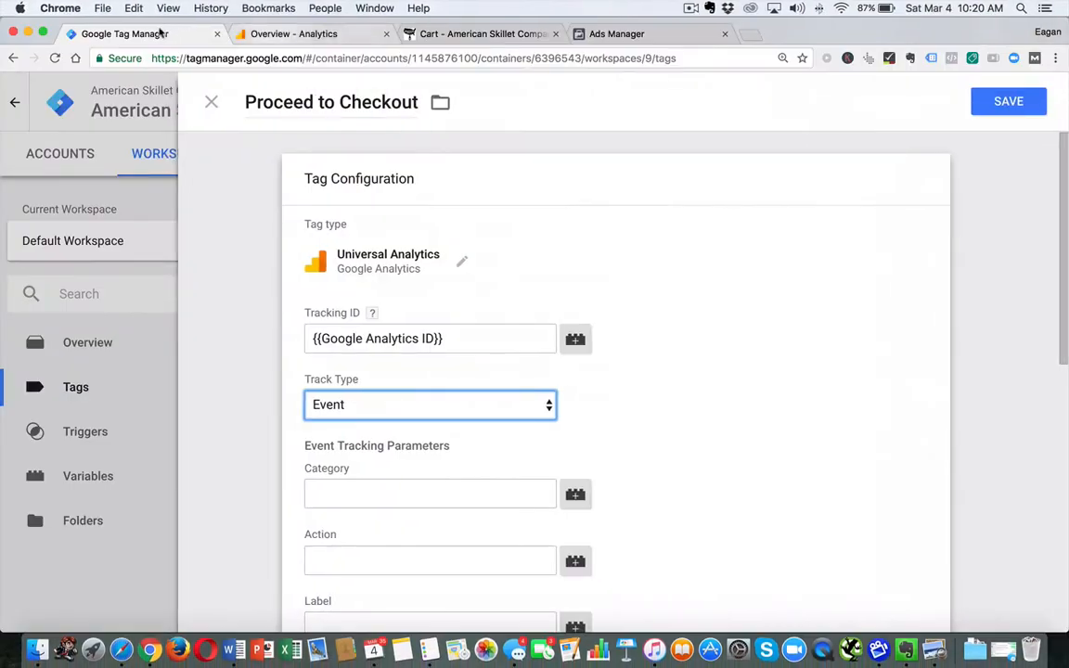
{"action": "left_click", "coordinate": [41, 33]}
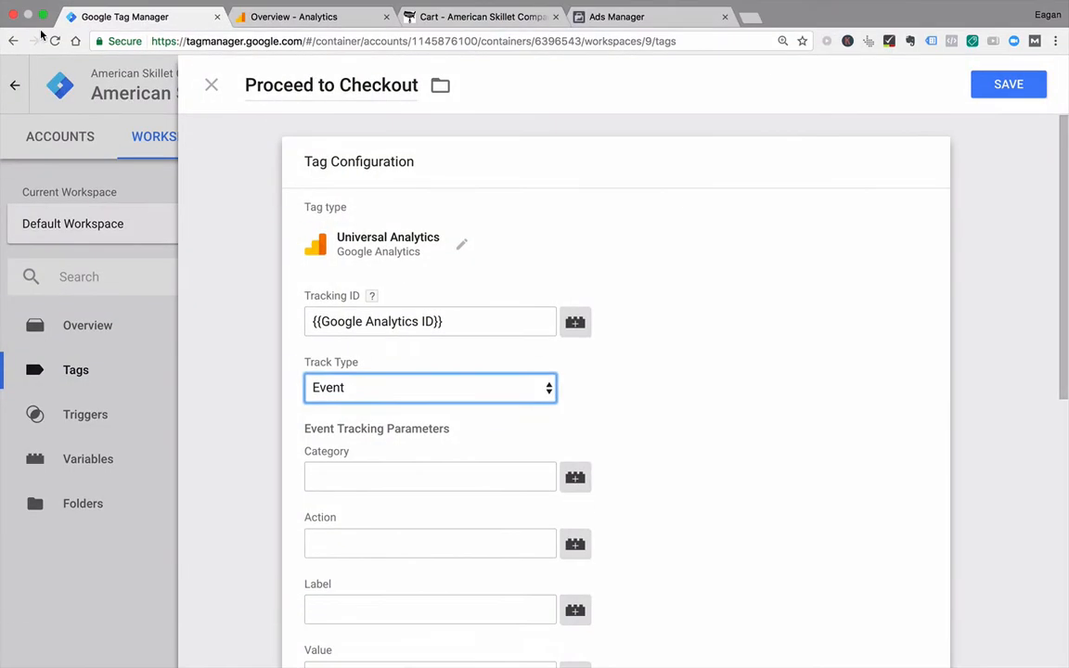
Step: Set the event category to "Clicks", the action to "Proceed to Checkout" and the label to the Page URL variable, checking the cart page
{"action": "left_click", "coordinate": [374, 479]}
{"action": "type", "text": "Clicks"}
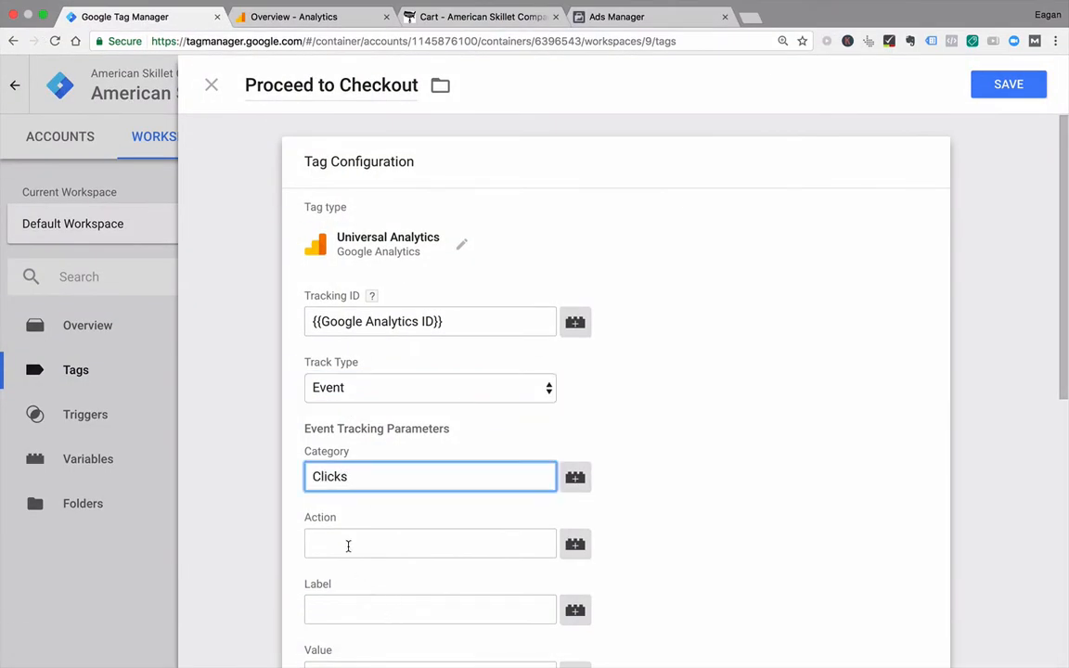
{"action": "left_click", "coordinate": [348, 546]}
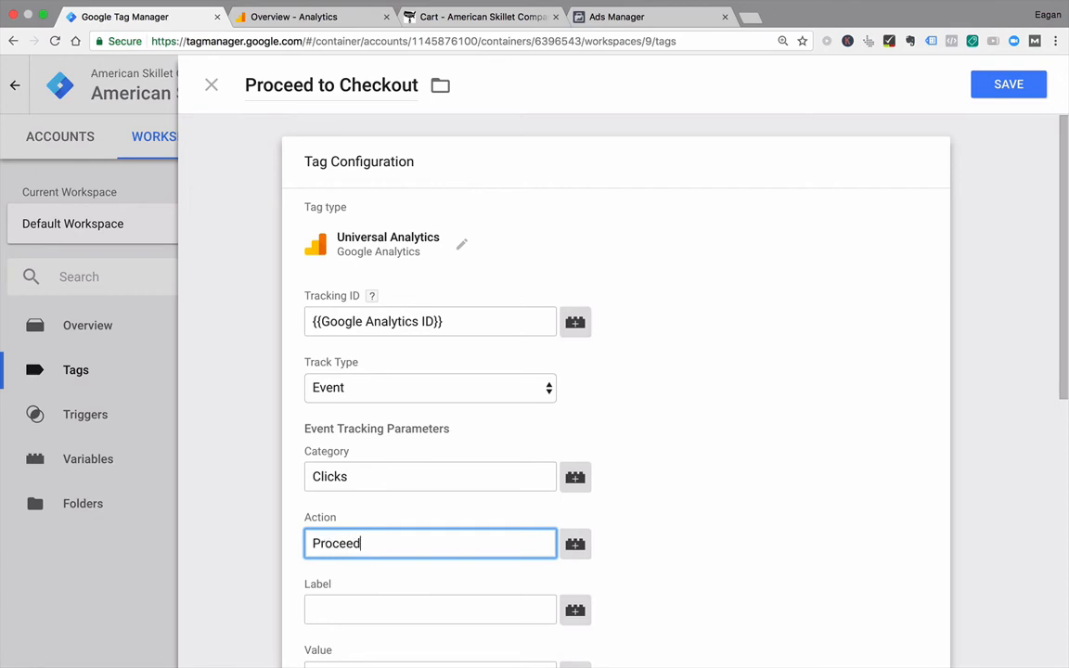
{"action": "type", "text": "Proceed to Checkout"}
{"action": "scroll", "coordinate": [721, 449], "scroll_direction": "down", "scroll_amount": 3}
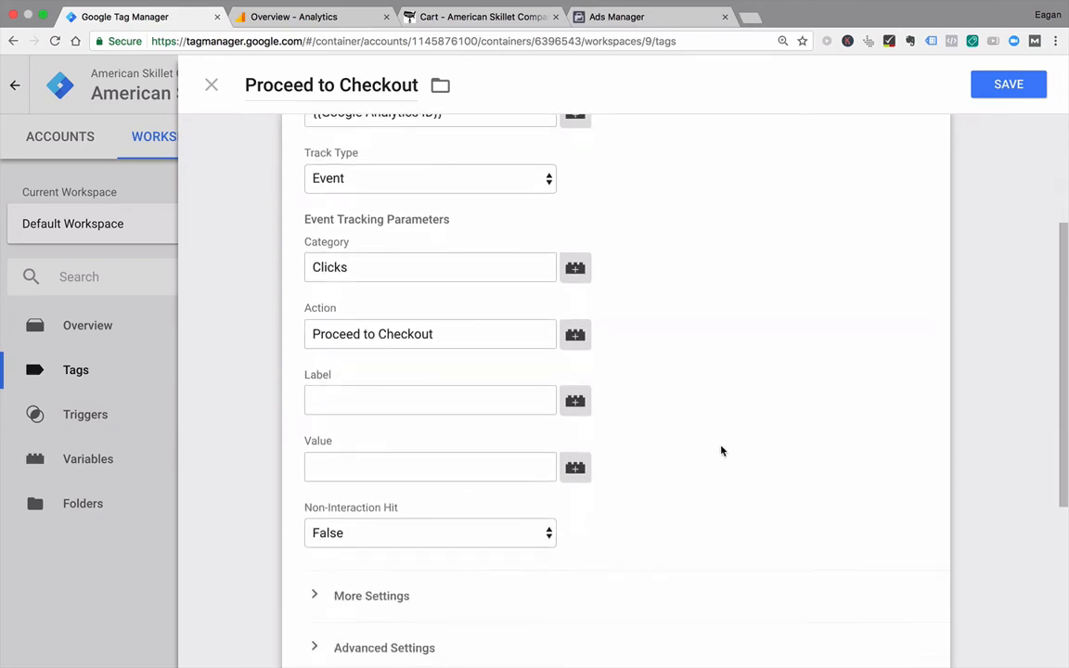
{"action": "left_click", "coordinate": [580, 401]}
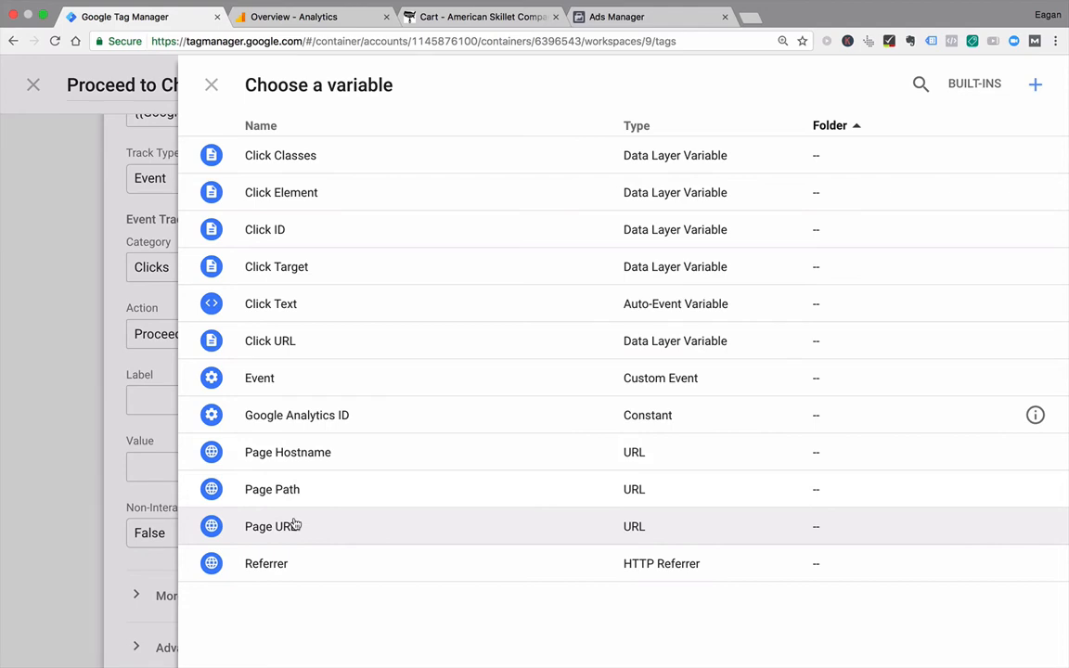
{"action": "left_click", "coordinate": [293, 526]}
{"action": "left_click", "coordinate": [525, 36]}
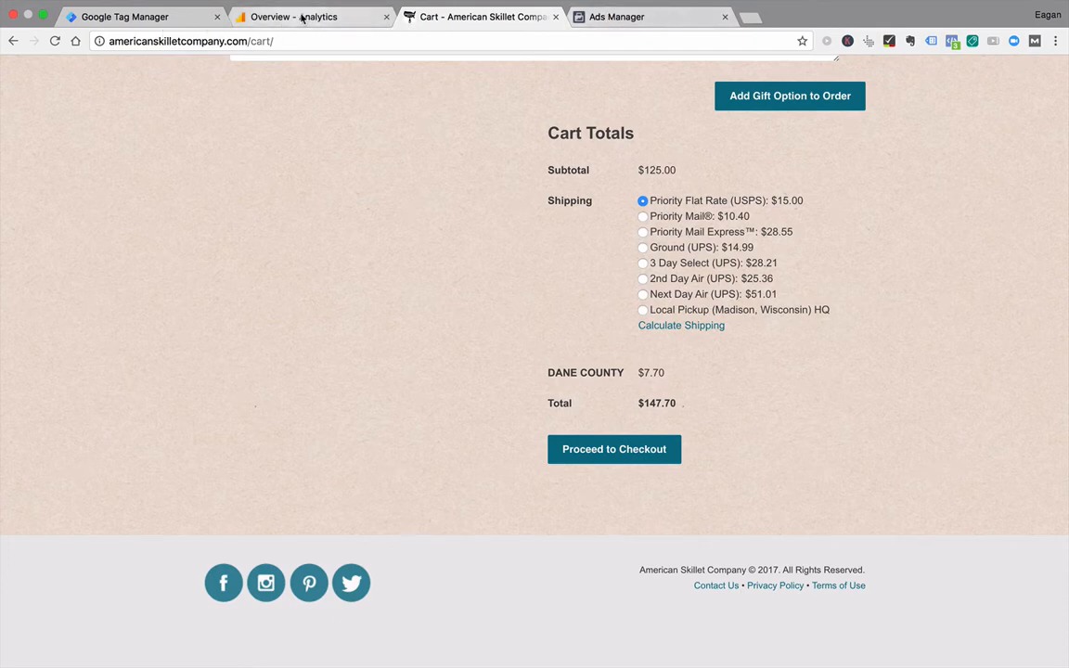
{"action": "left_click", "coordinate": [201, 23]}
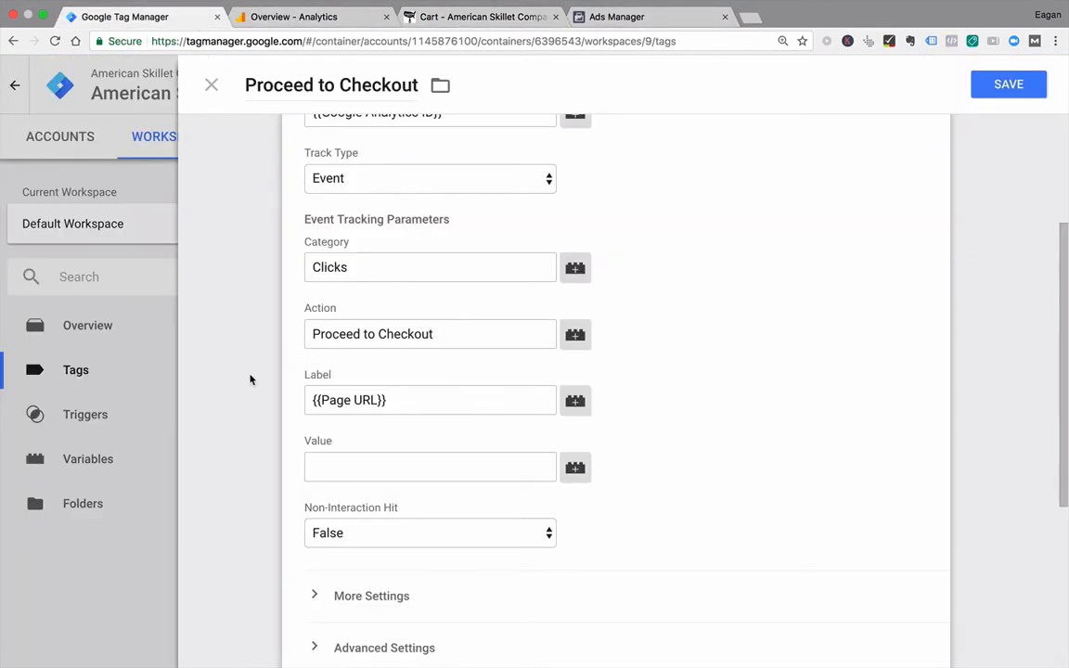
Step: Assign the "Proceed to Checkout click" trigger to the tag and save the tag
{"action": "scroll", "coordinate": [254, 379], "scroll_direction": "down", "scroll_amount": 3}
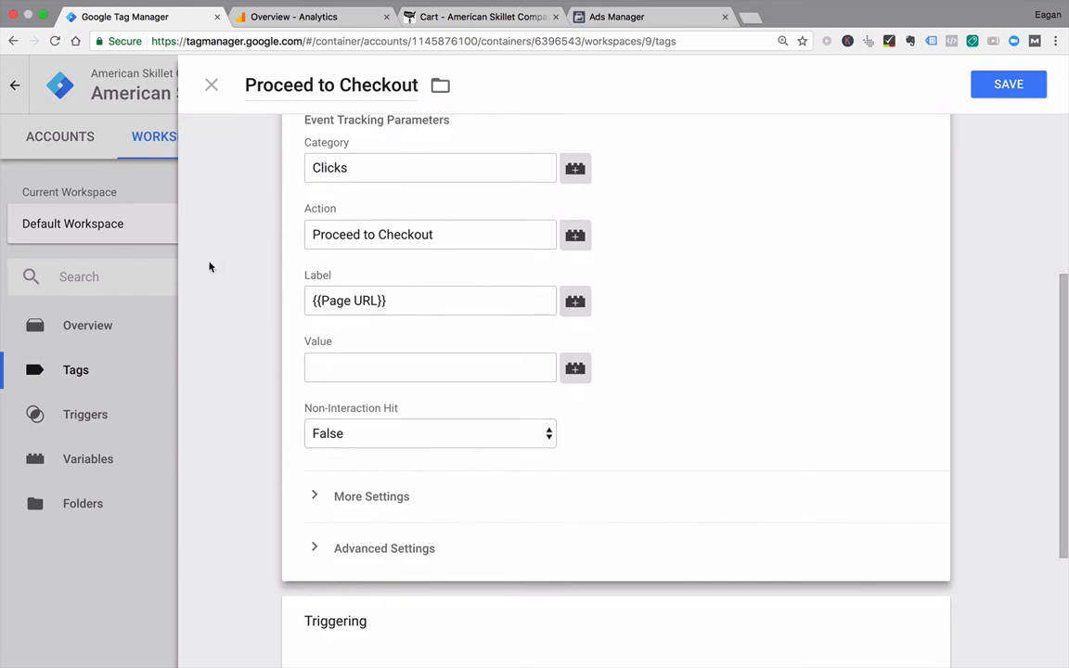
{"action": "scroll", "coordinate": [210, 267], "scroll_direction": "up", "scroll_amount": 3}
{"action": "scroll", "coordinate": [288, 372], "scroll_direction": "down", "scroll_amount": 4}
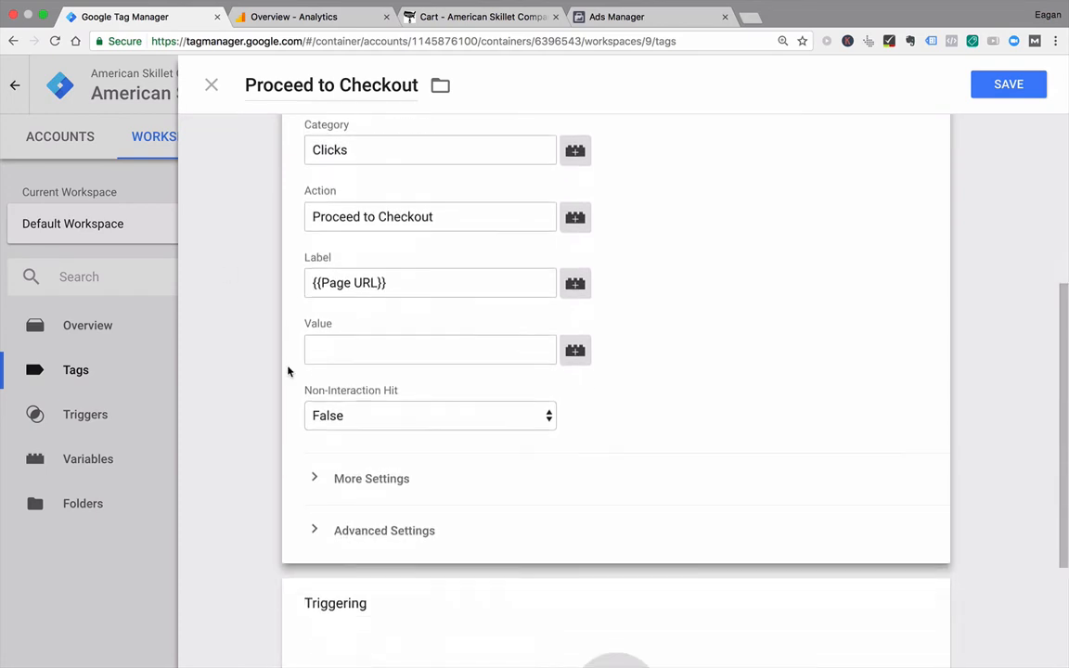
{"action": "scroll", "coordinate": [288, 371], "scroll_direction": "down", "scroll_amount": 5}
{"action": "left_click", "coordinate": [486, 499]}
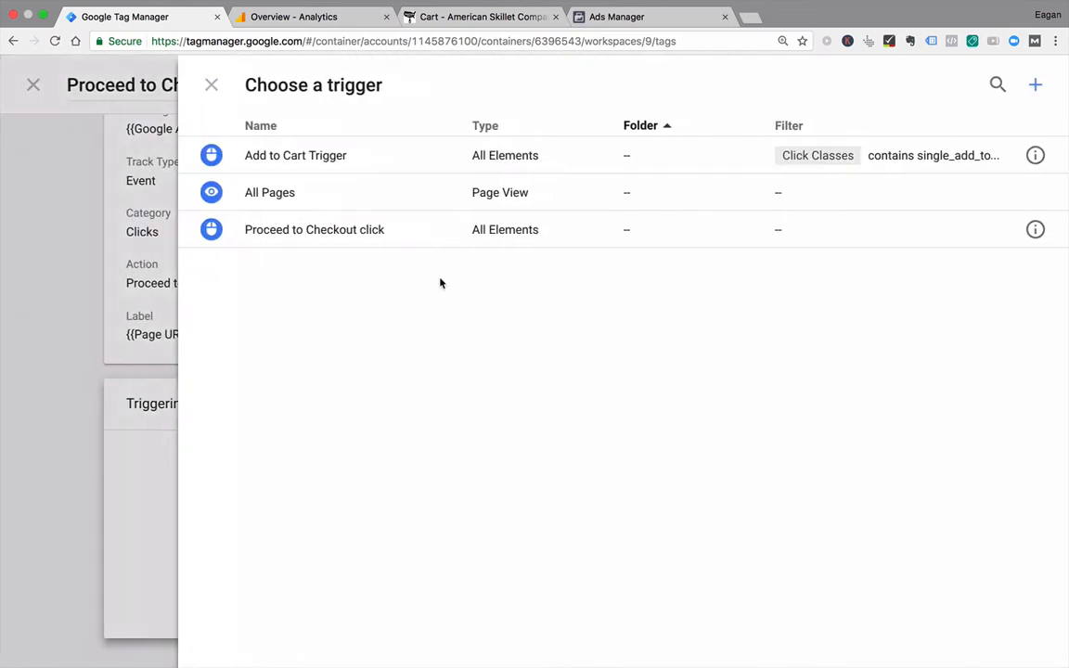
{"action": "left_click", "coordinate": [330, 237]}
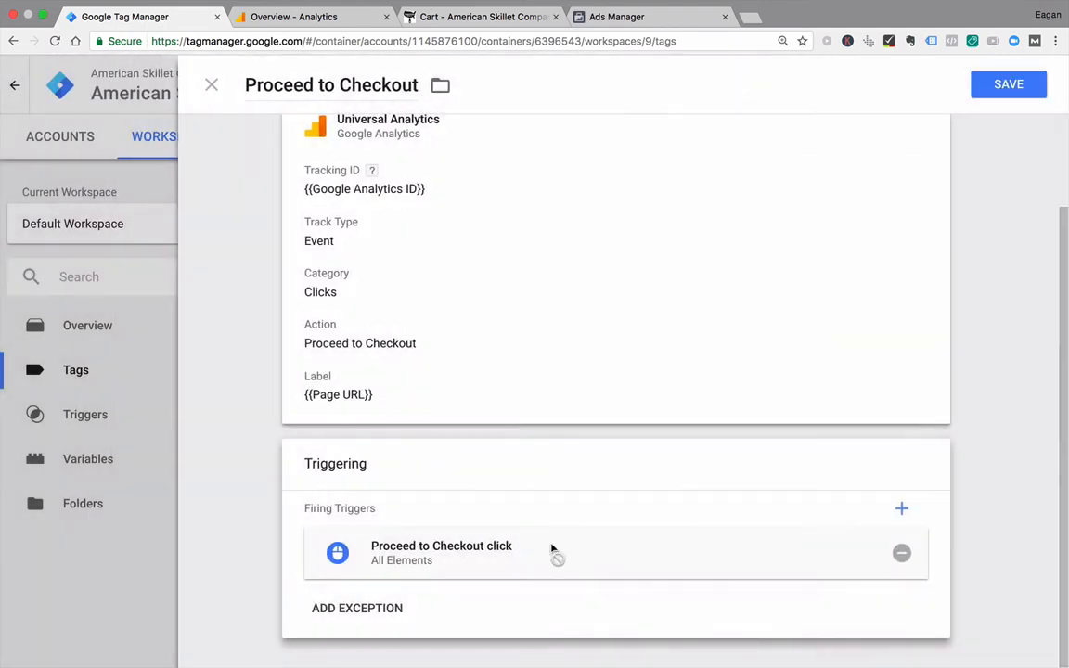
{"action": "left_click", "coordinate": [1010, 88]}
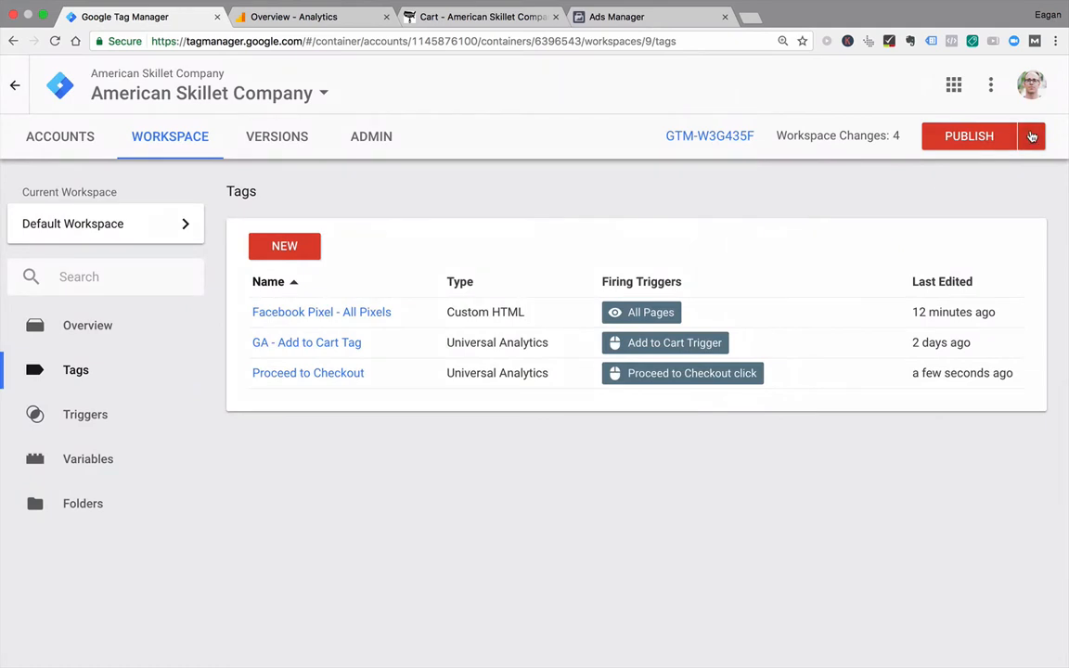
Step: Start preview mode for the Default Workspace and reload the American Skillet cart page to load the debug panel
{"action": "left_click", "coordinate": [1032, 137]}
{"action": "left_click", "coordinate": [933, 295]}
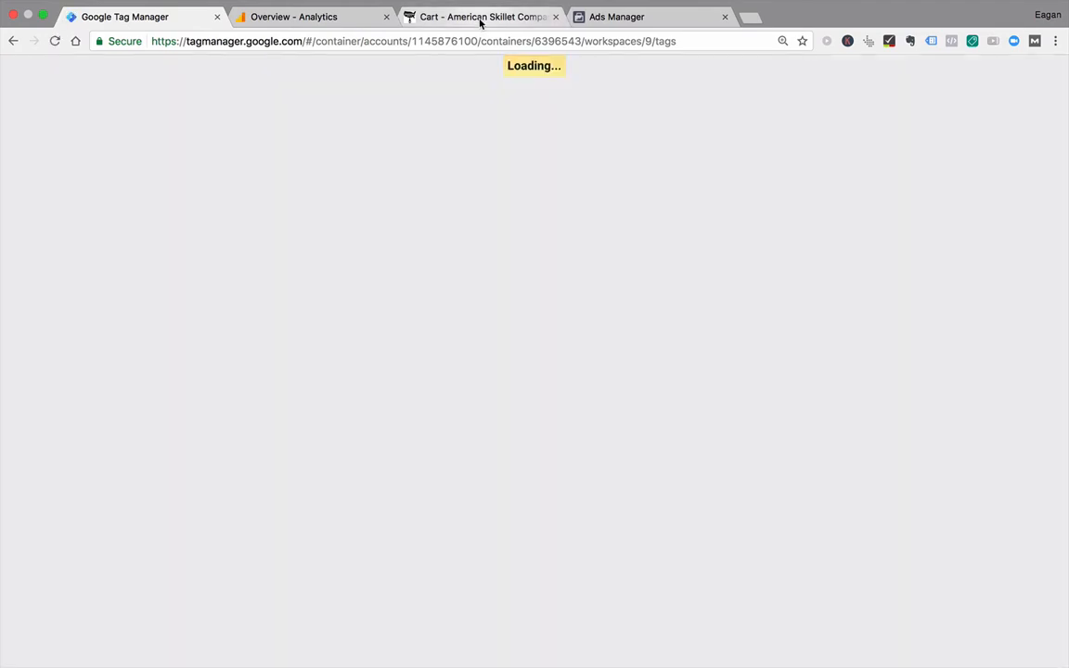
{"action": "left_click", "coordinate": [481, 19]}
{"action": "left_click", "coordinate": [439, 42]}
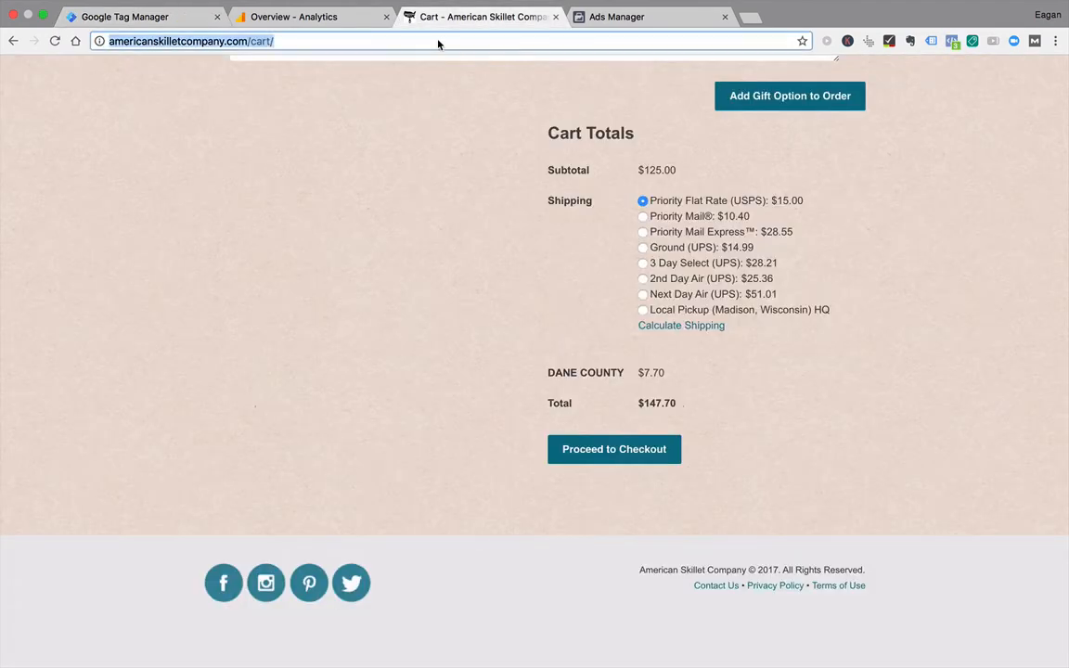
{"action": "key", "text": "Return"}
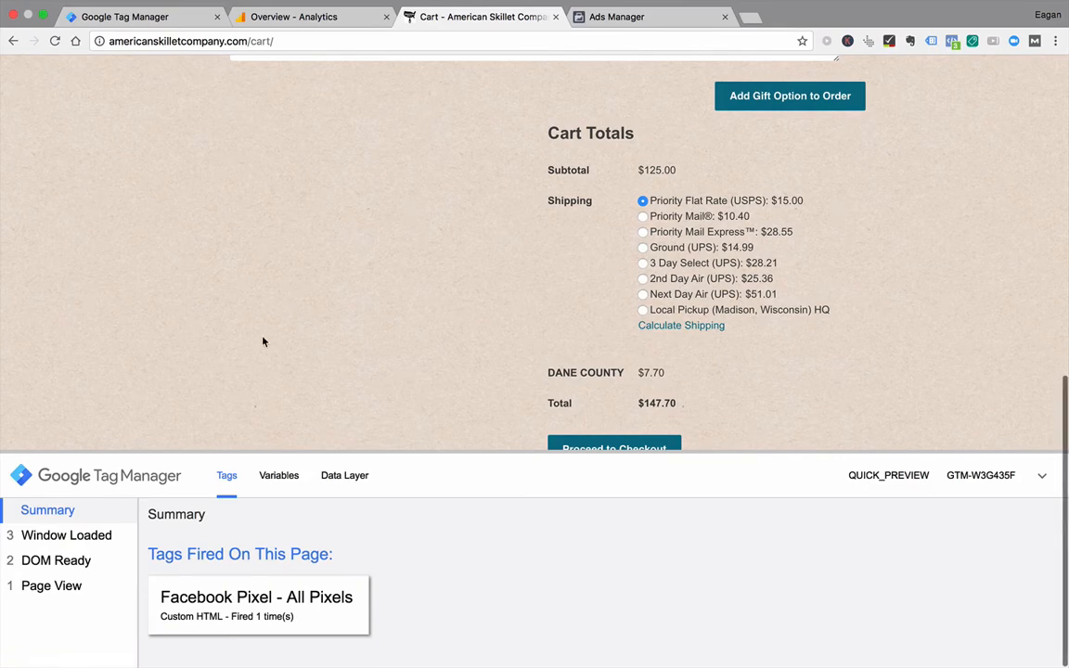
Step: Check in Google Tag Manager's built-in variables configuration which Clicks variables are enabled
{"action": "left_click", "coordinate": [158, 21]}
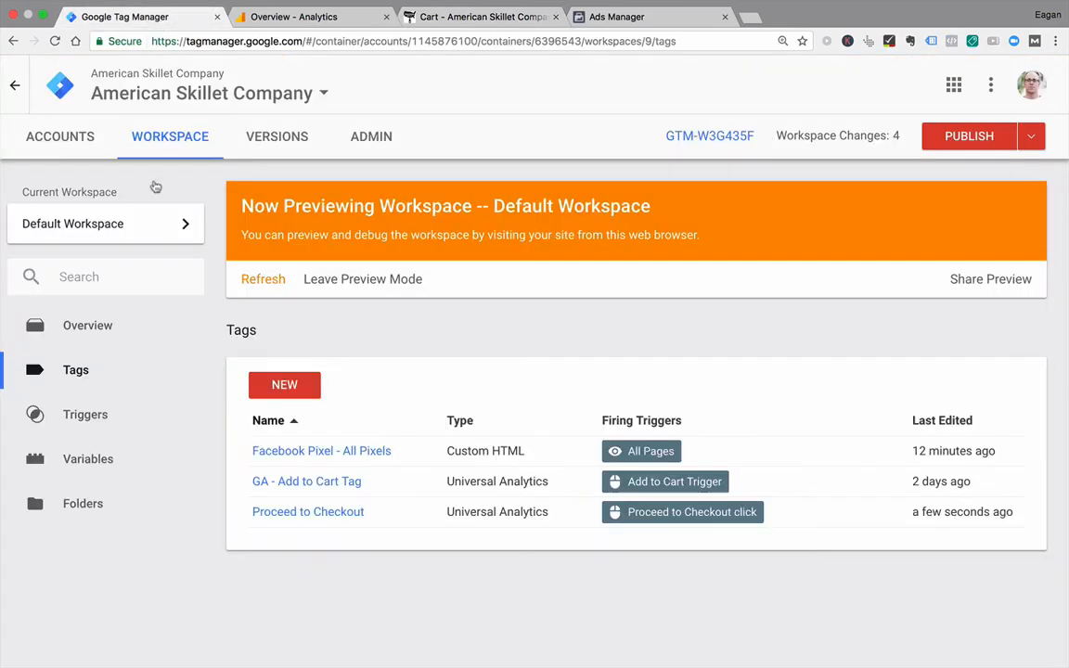
{"action": "left_click", "coordinate": [109, 463]}
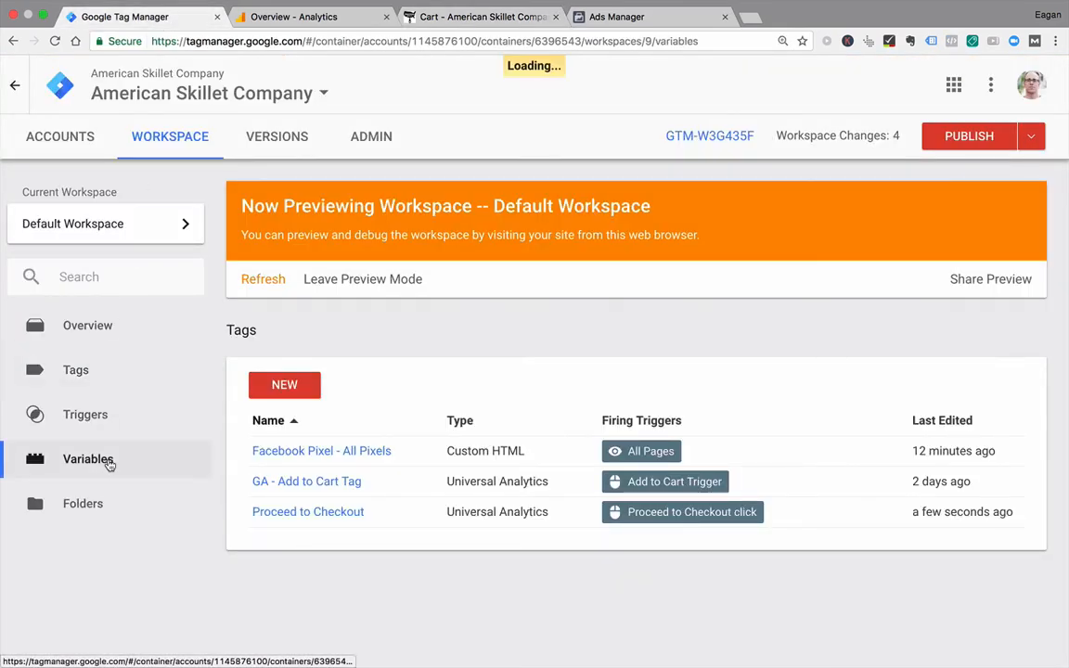
{"action": "scroll", "coordinate": [459, 440], "scroll_direction": "down", "scroll_amount": 2}
{"action": "scroll", "coordinate": [459, 440], "scroll_direction": "down", "scroll_amount": 4}
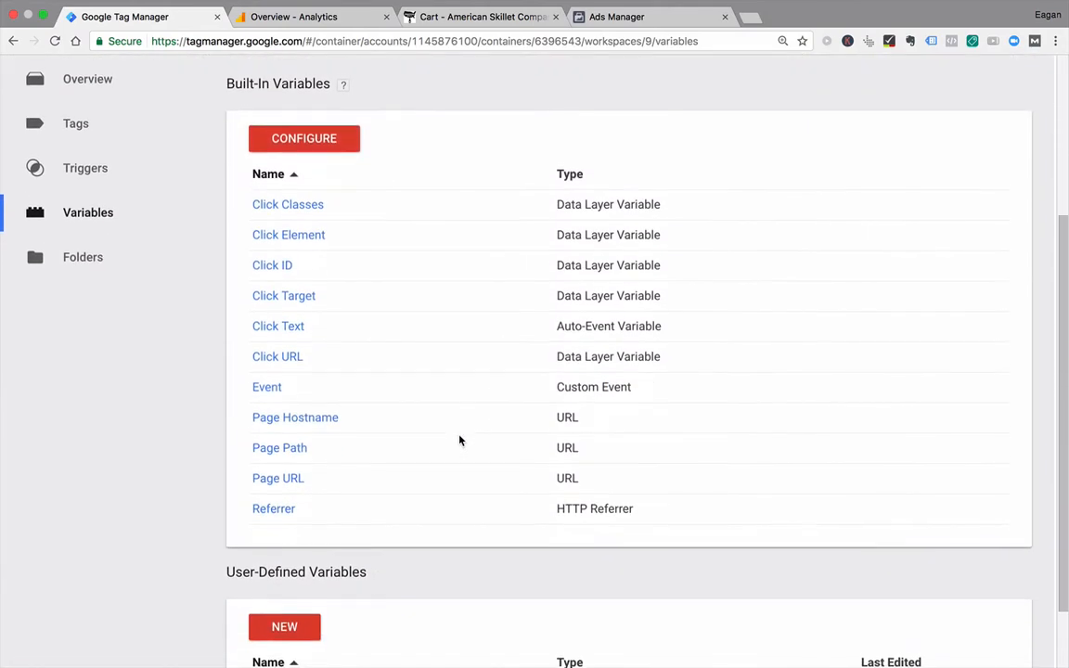
{"action": "left_click", "coordinate": [325, 139]}
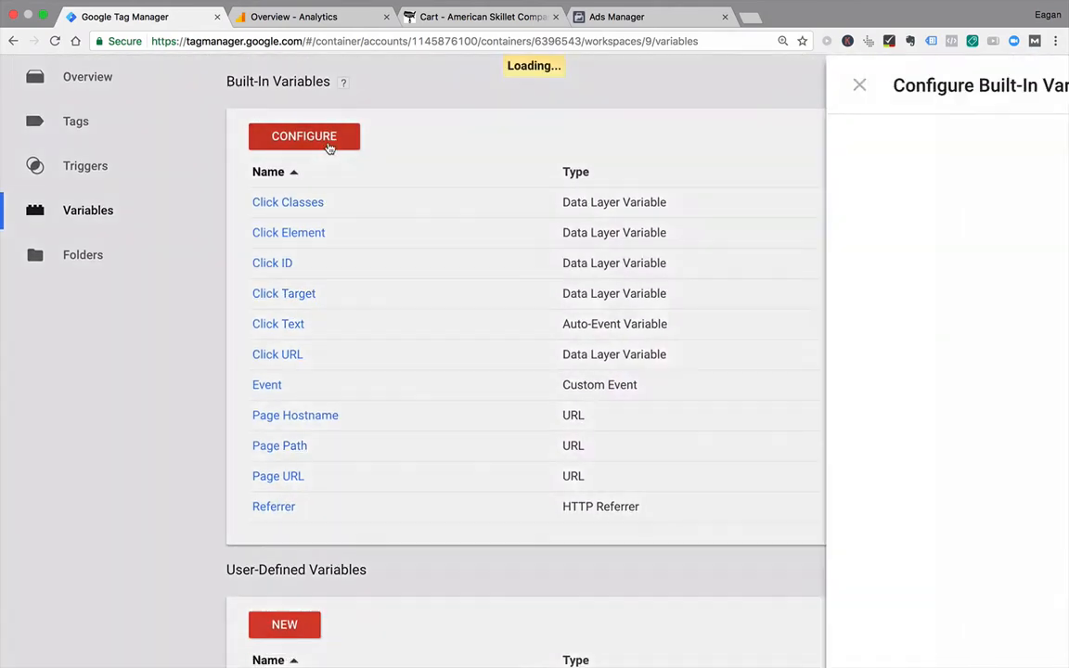
{"action": "scroll", "coordinate": [660, 313], "scroll_direction": "down", "scroll_amount": 10}
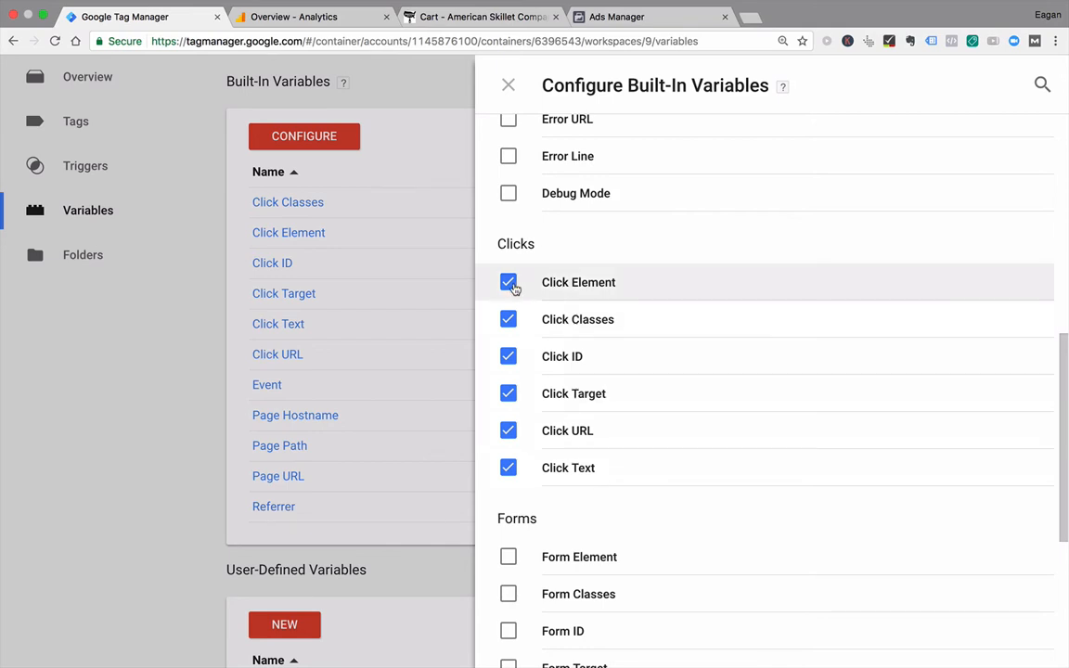
{"action": "left_click", "coordinate": [507, 85]}
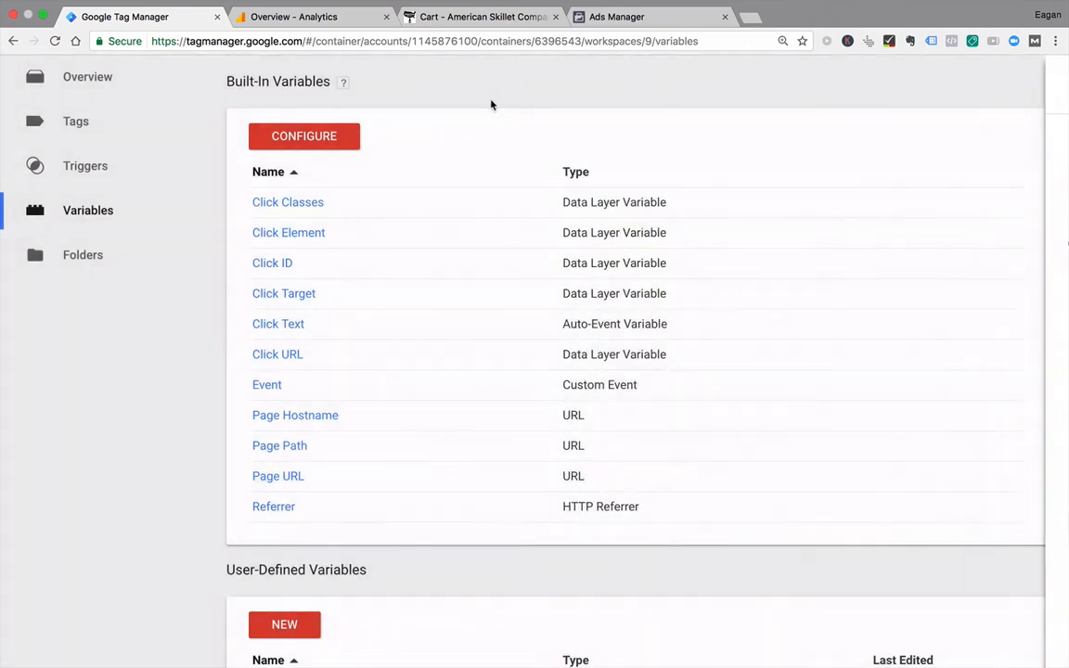
{"action": "scroll", "coordinate": [575, 159], "scroll_direction": "up", "scroll_amount": 5}
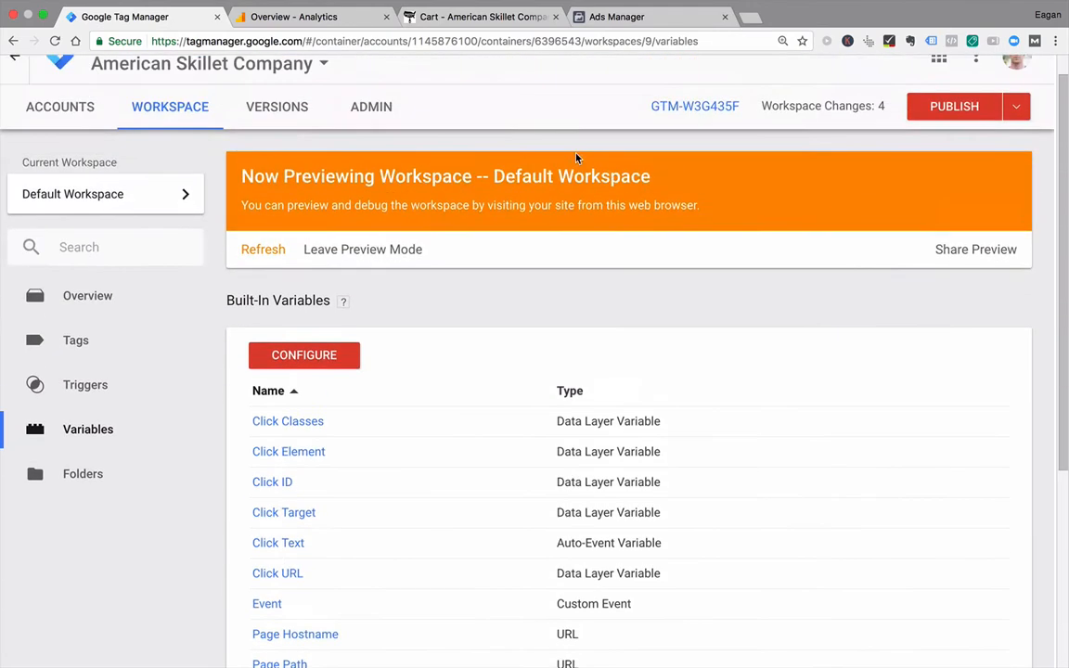
Step: Make test clicks on two blank areas of the cart page to generate click events in the debug panel
{"action": "left_click", "coordinate": [485, 19]}
{"action": "left_click", "coordinate": [344, 310]}
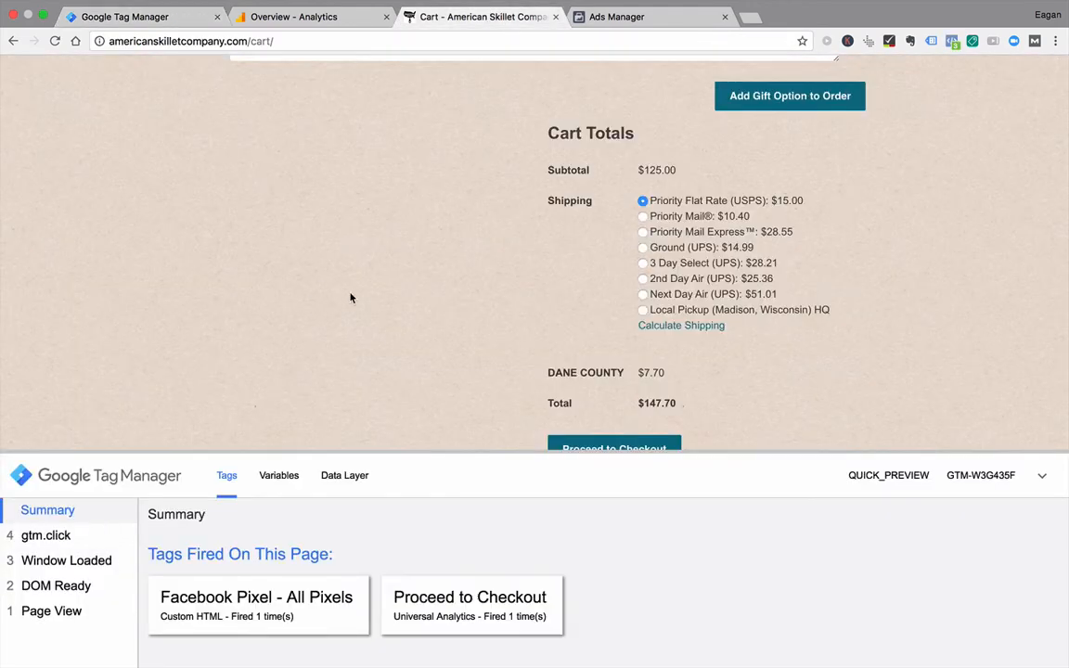
{"action": "left_click", "coordinate": [936, 271]}
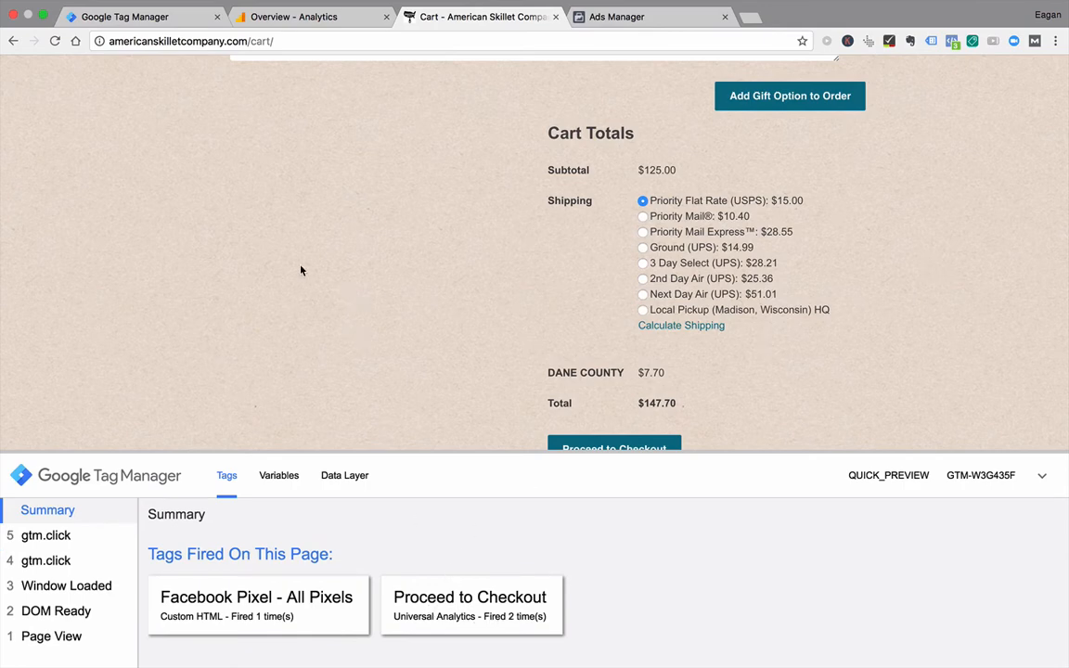
Step: Examine the variable values of gtm.click event 5 in an enlarged debug panel, highlighting "Proceed to Checkout" within its Click Text value
{"action": "left_click", "coordinate": [60, 546]}
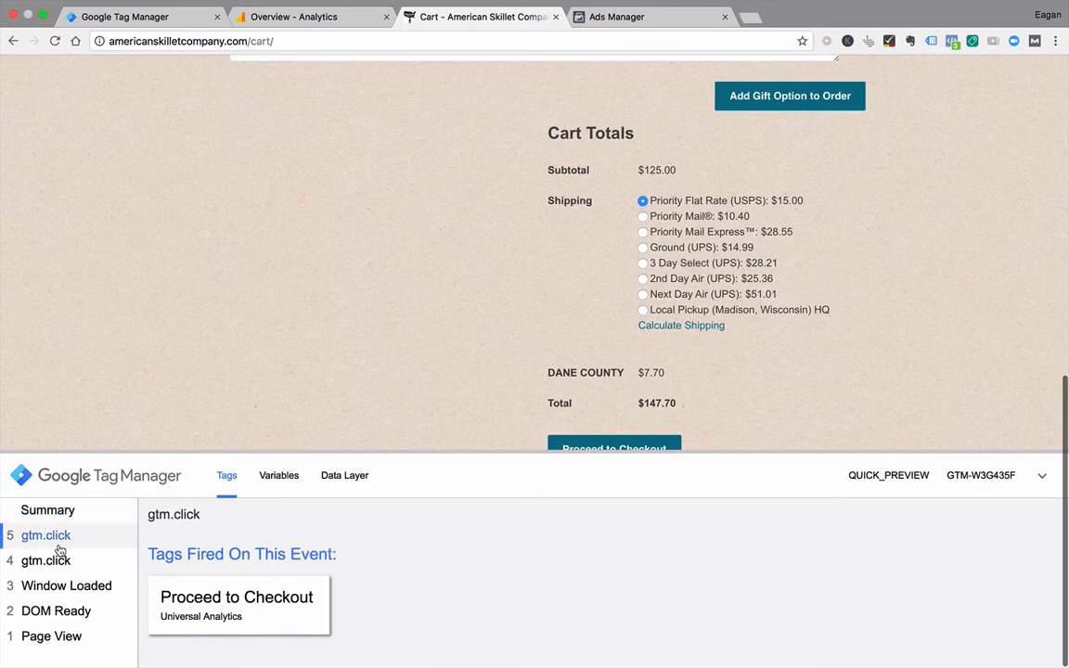
{"action": "left_click", "coordinate": [276, 478]}
{"action": "left_click_drag", "start_coordinate": [369, 452], "coordinate": [369, 143]}
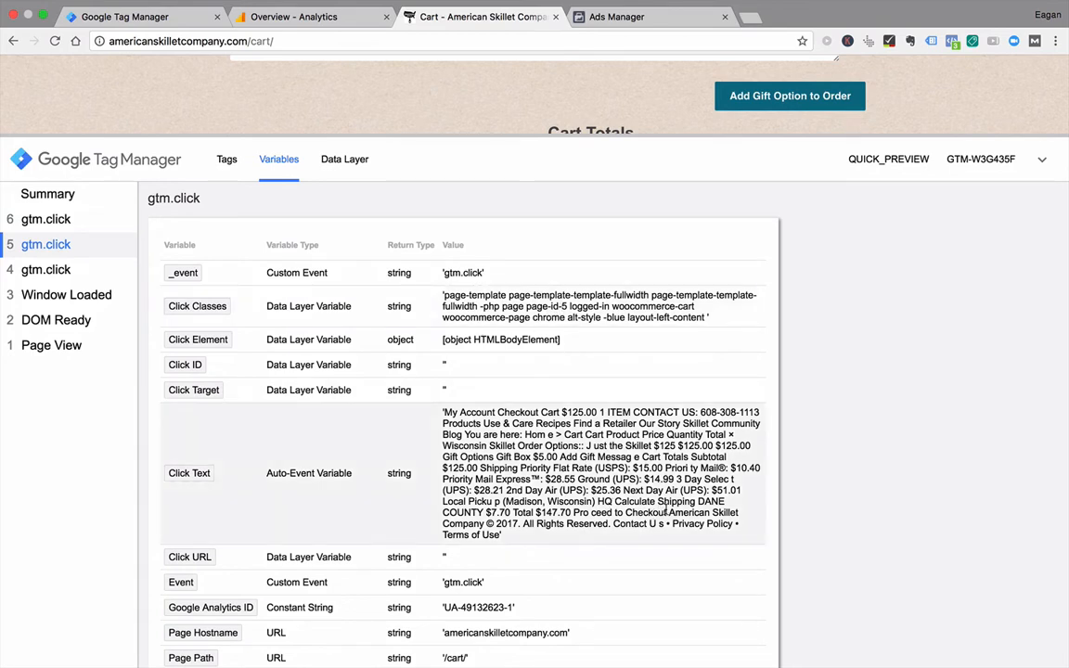
{"action": "left_click_drag", "start_coordinate": [666, 511], "coordinate": [577, 506]}
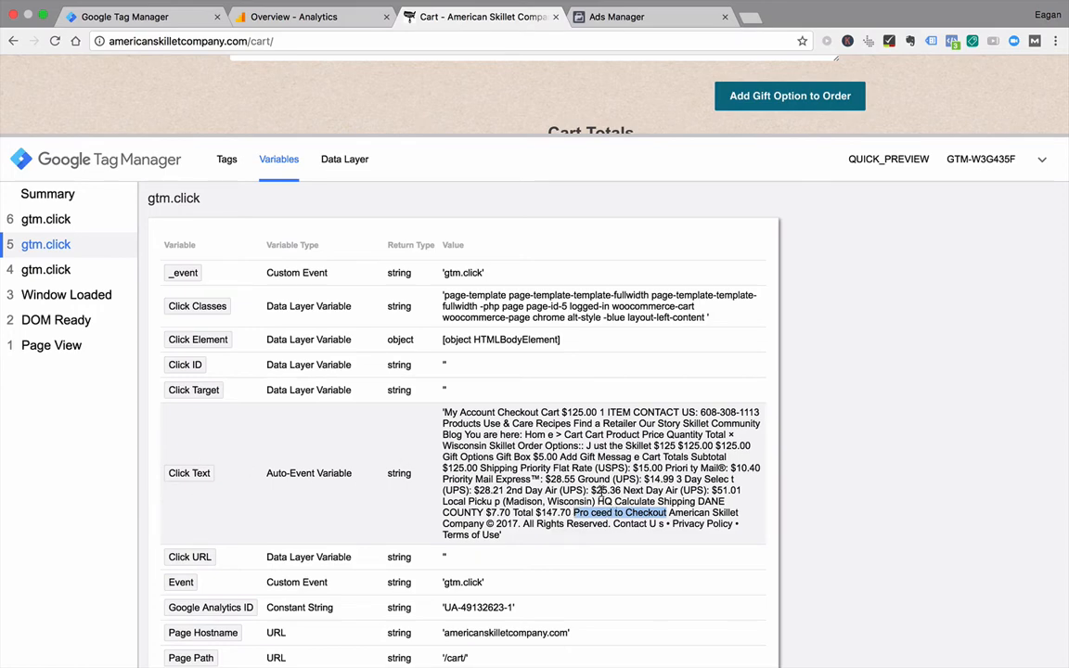
{"action": "scroll", "coordinate": [521, 445], "scroll_direction": "down", "scroll_amount": 2}
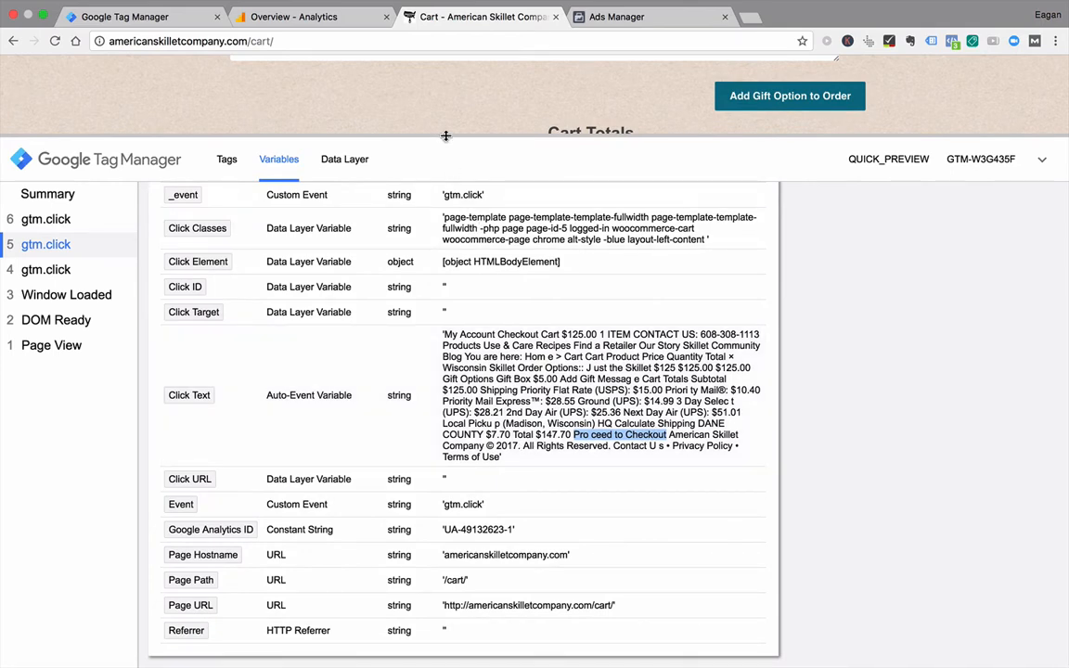
Step: Trigger the cart's Proceed to Checkout link in a new tab and display the variables of the resulting gtm.click event 8
{"action": "left_click_drag", "start_coordinate": [446, 135], "coordinate": [432, 537]}
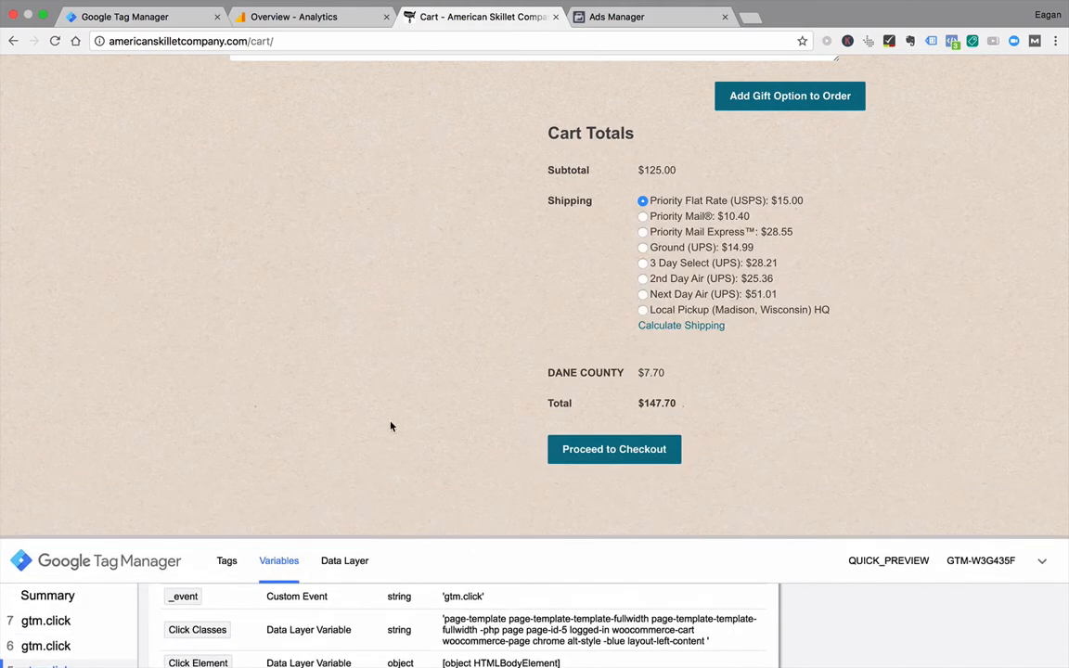
{"action": "left_click", "coordinate": [581, 454], "text": "super"}
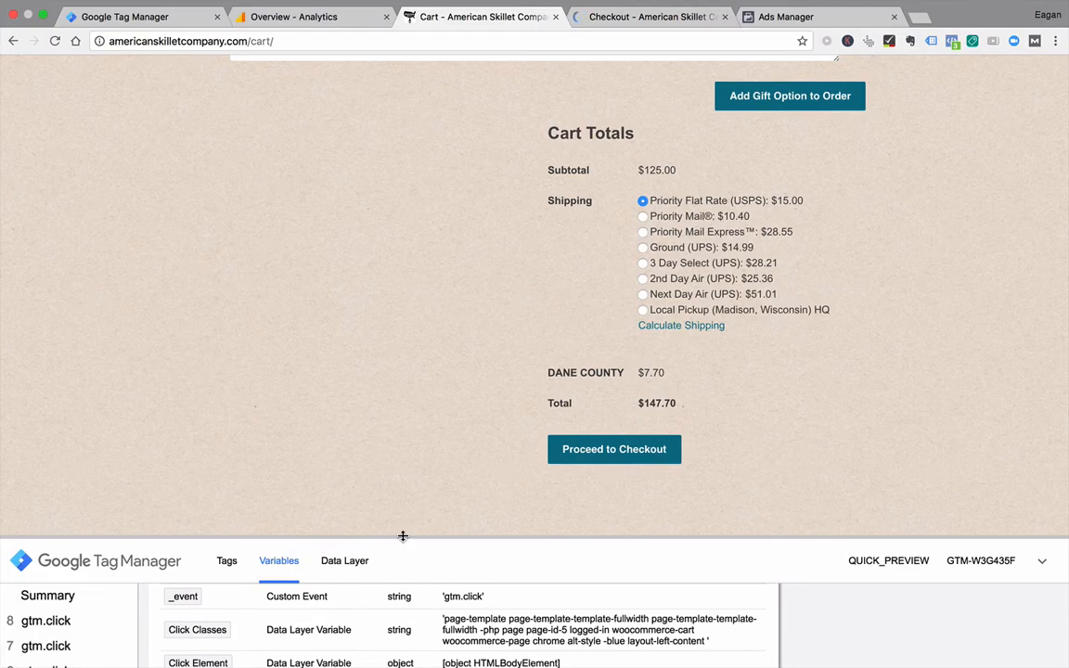
{"action": "left_click_drag", "start_coordinate": [404, 537], "coordinate": [431, 156]}
{"action": "left_click", "coordinate": [46, 268]}
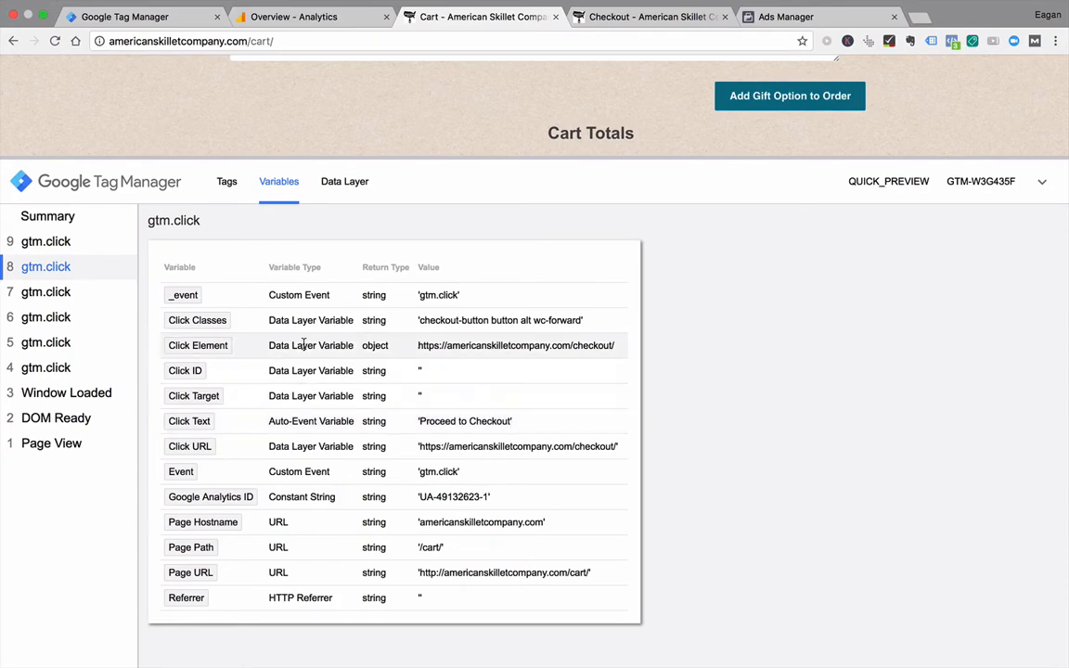
Step: Compare the variables of gtm.click events 4 to 9 and highlight "checkout-button" in the Click Classes value of event 8
{"action": "left_click", "coordinate": [78, 367]}
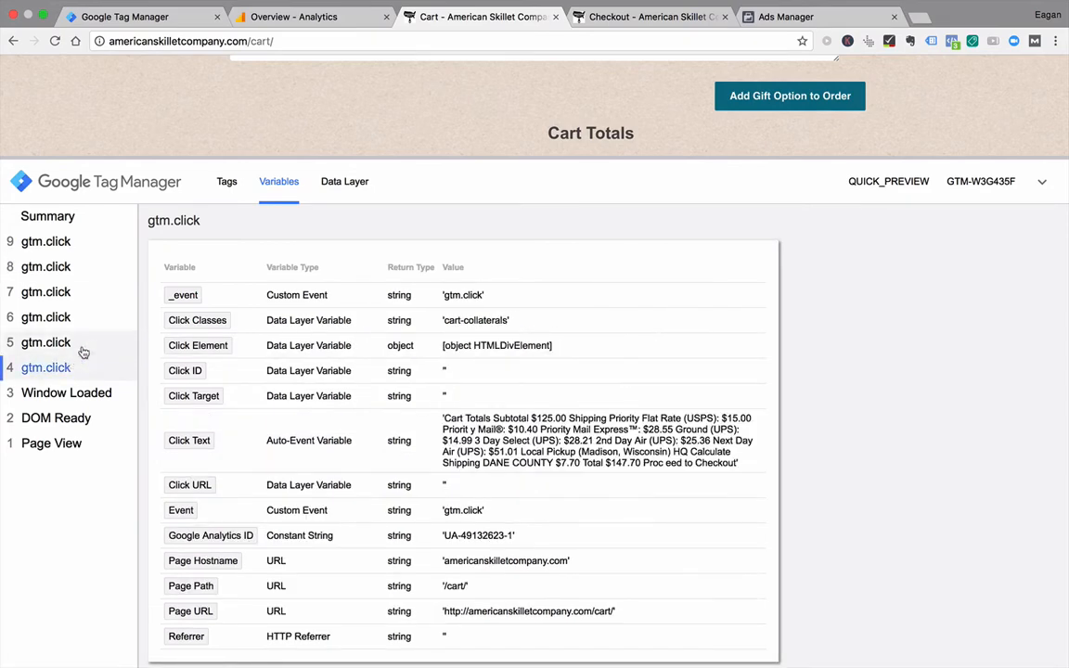
{"action": "left_click", "coordinate": [73, 345]}
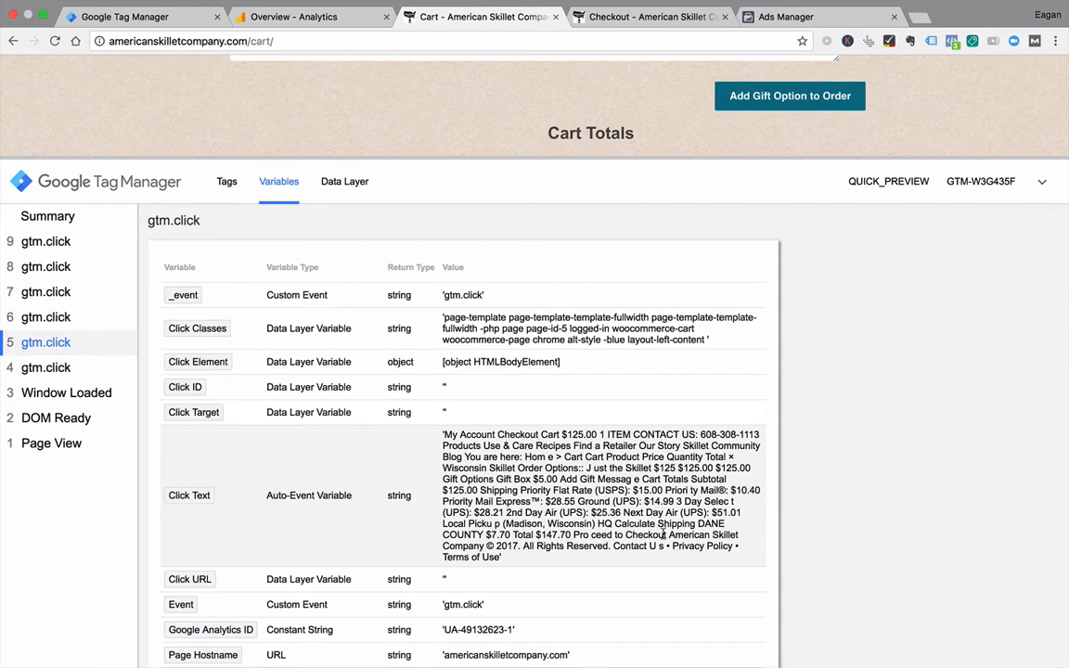
{"action": "left_click_drag", "start_coordinate": [668, 534], "coordinate": [576, 536]}
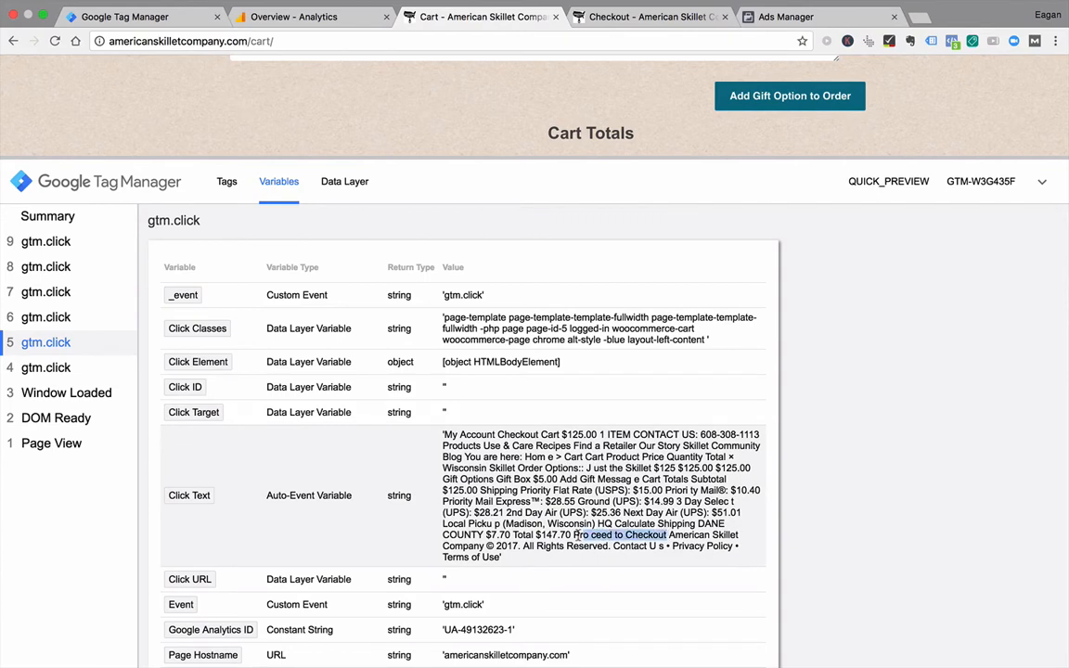
{"action": "left_click", "coordinate": [63, 317]}
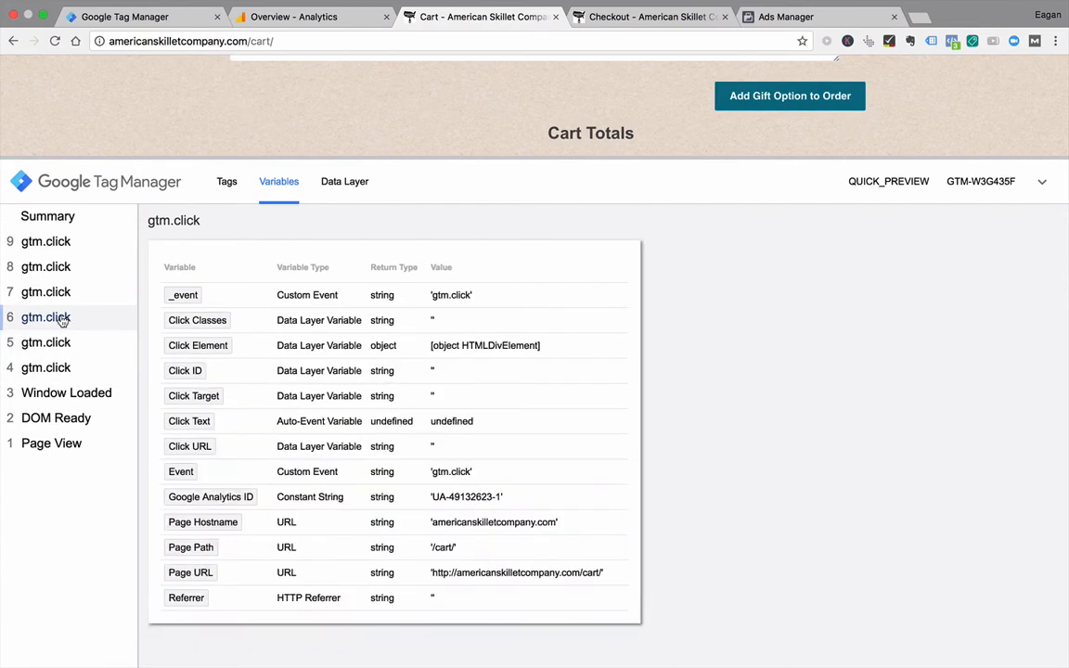
{"action": "left_click", "coordinate": [53, 291]}
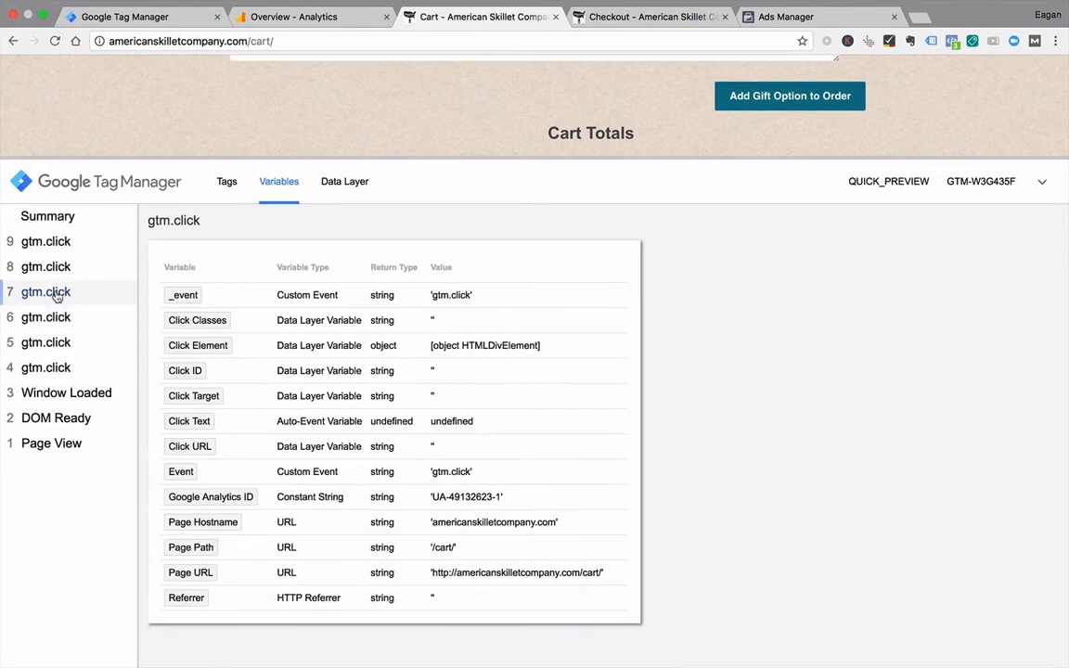
{"action": "left_click", "coordinate": [51, 271]}
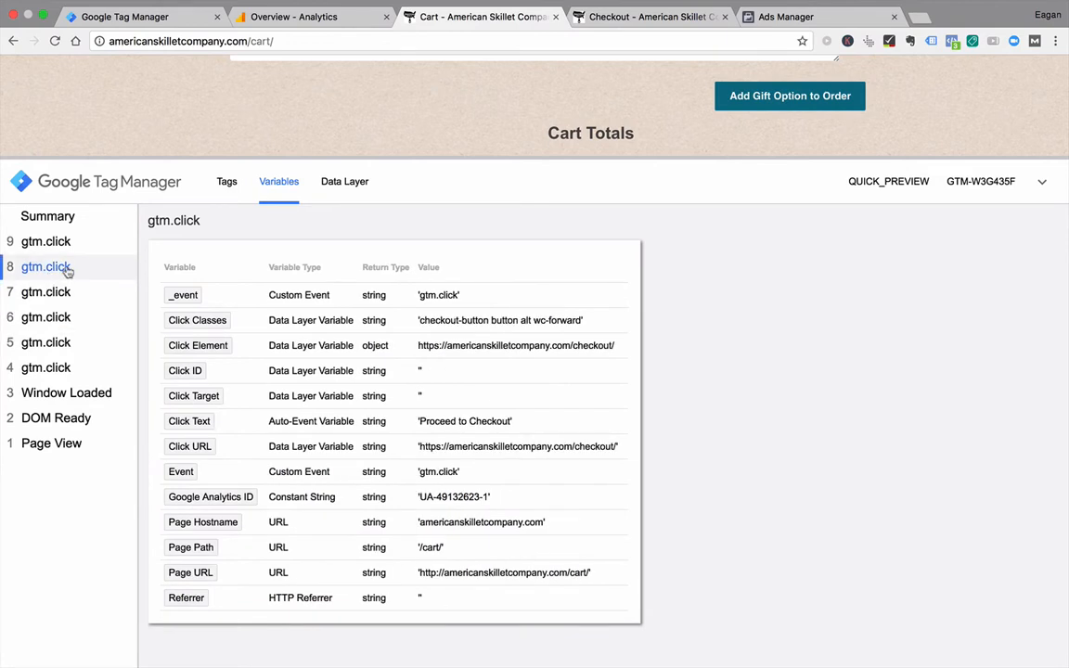
{"action": "left_click", "coordinate": [61, 246]}
{"action": "left_click", "coordinate": [44, 273]}
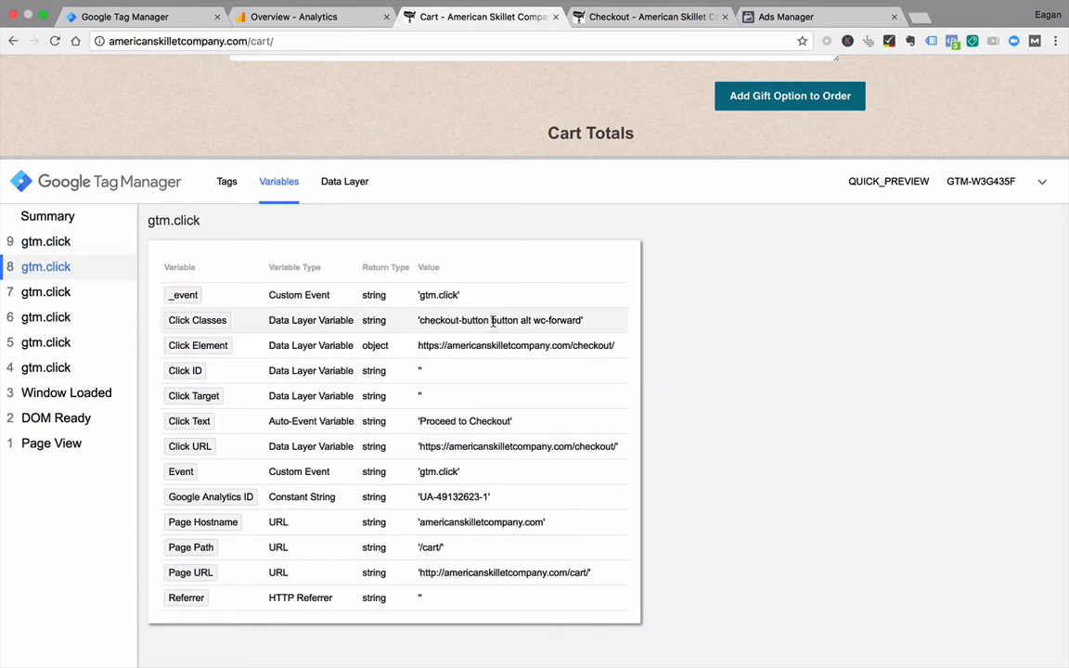
{"action": "left_click_drag", "start_coordinate": [489, 321], "coordinate": [427, 322]}
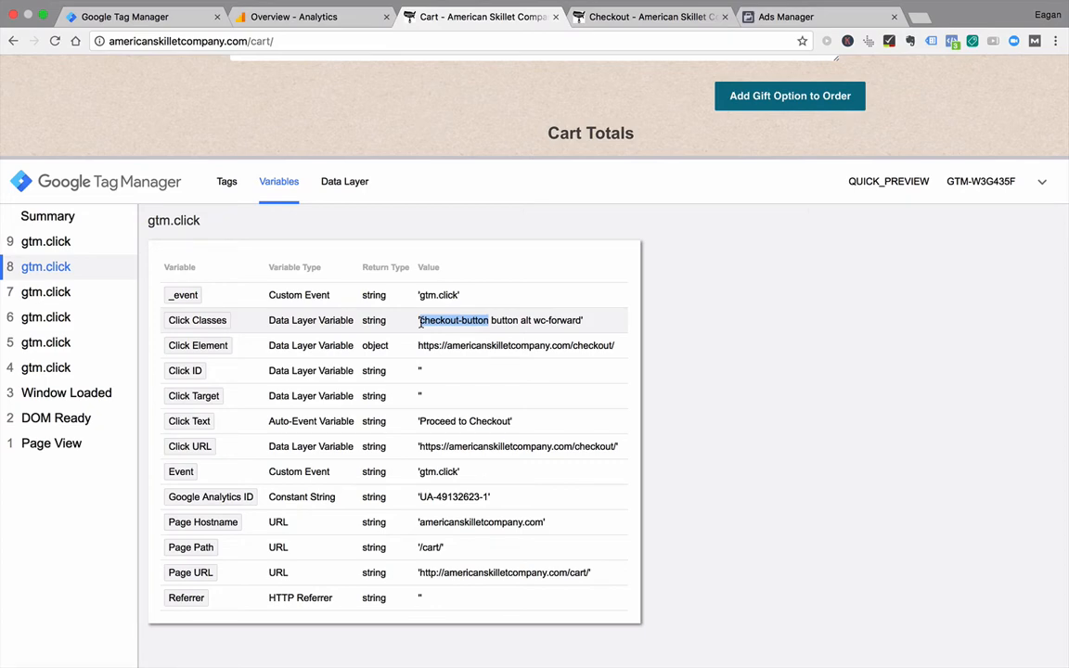
{"action": "left_click", "coordinate": [158, 16]}
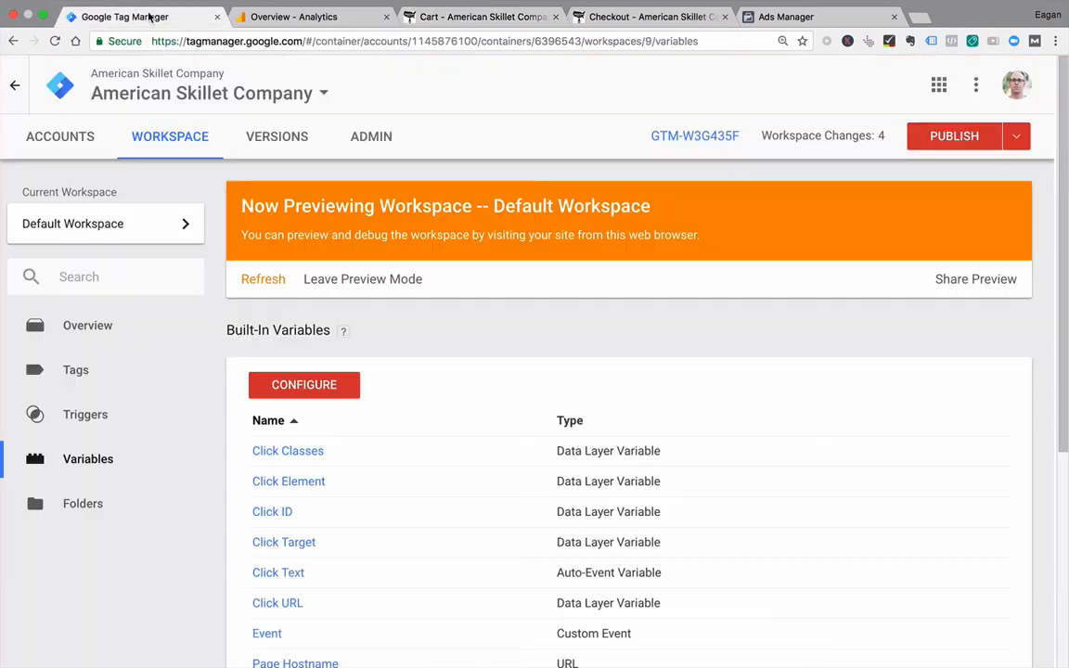
{"action": "left_click", "coordinate": [335, 281]}
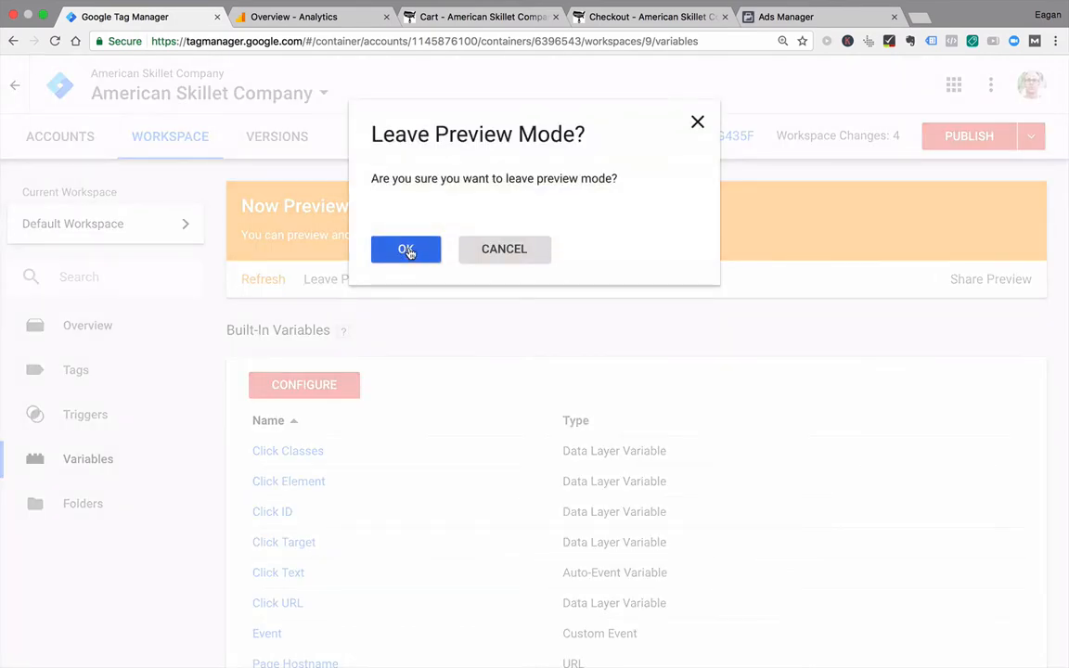
{"action": "left_click", "coordinate": [520, 247]}
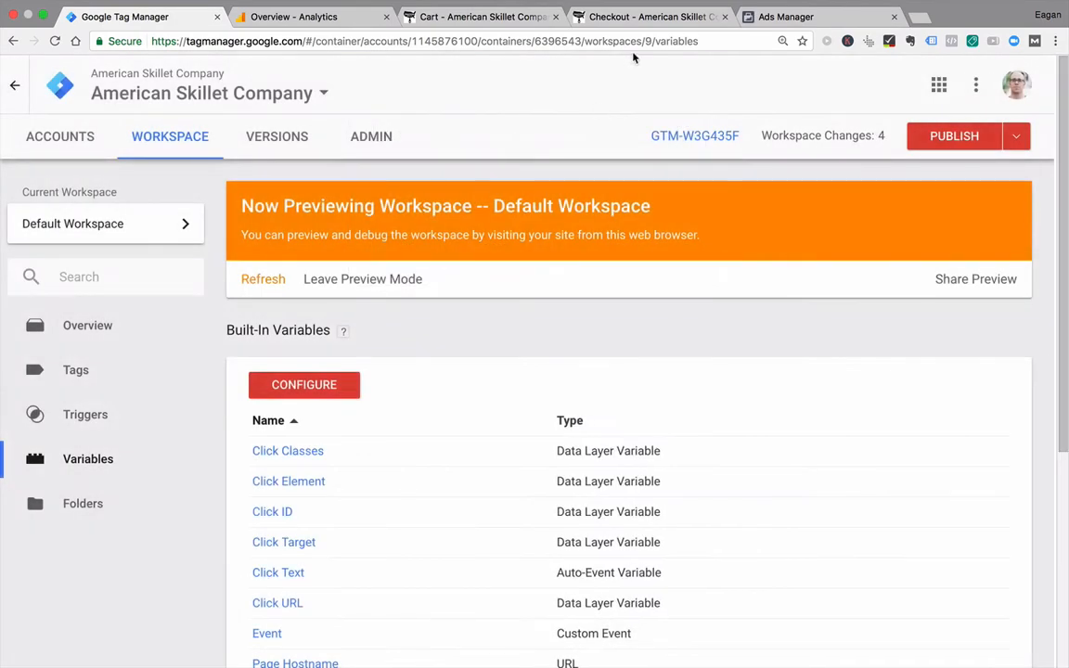
Step: After checking the checkout page's fired tags, capture a screenshot of event 8's variables on the cart page and view the saved image
{"action": "left_click", "coordinate": [613, 17]}
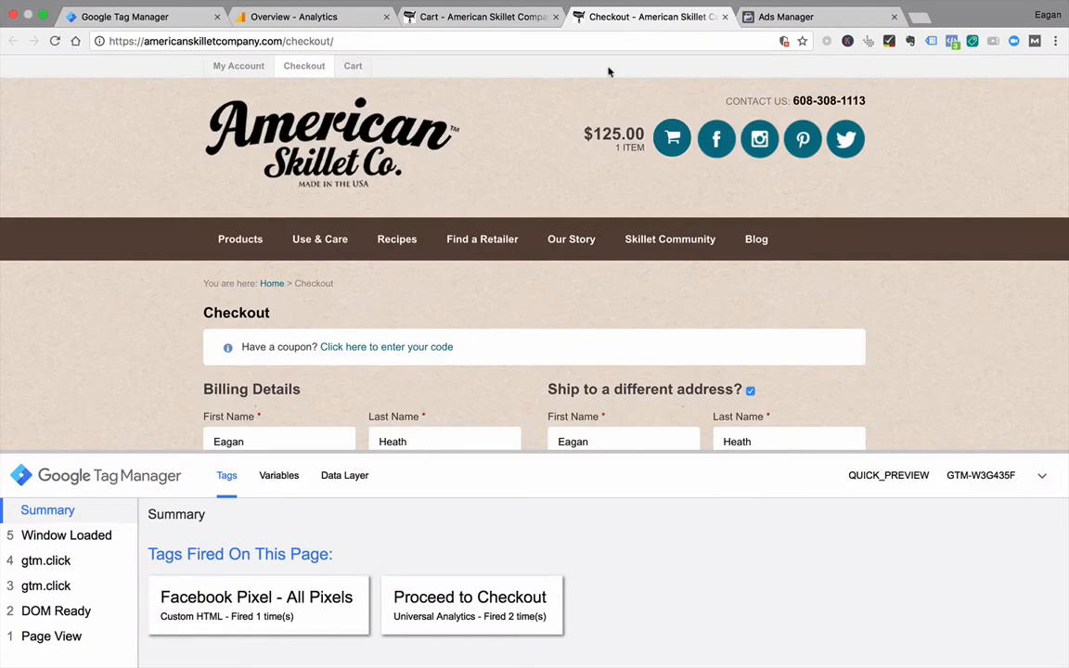
{"action": "left_click", "coordinate": [509, 17]}
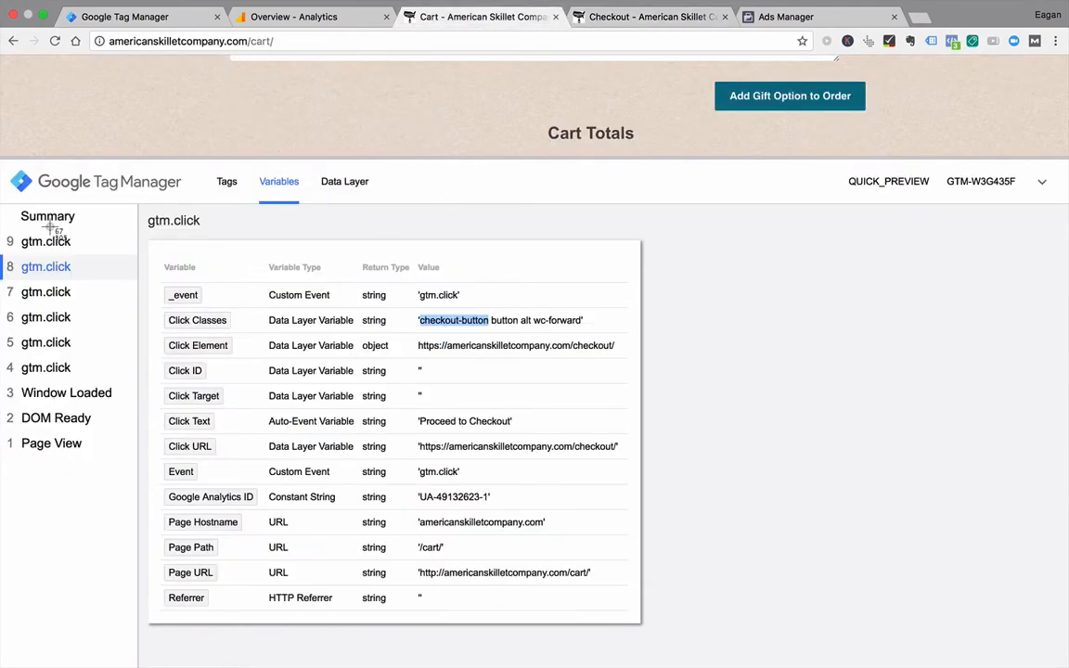
{"action": "left_click_drag", "start_coordinate": [2, 164], "coordinate": [665, 643]}
{"action": "key", "text": "ctrl+Left"}
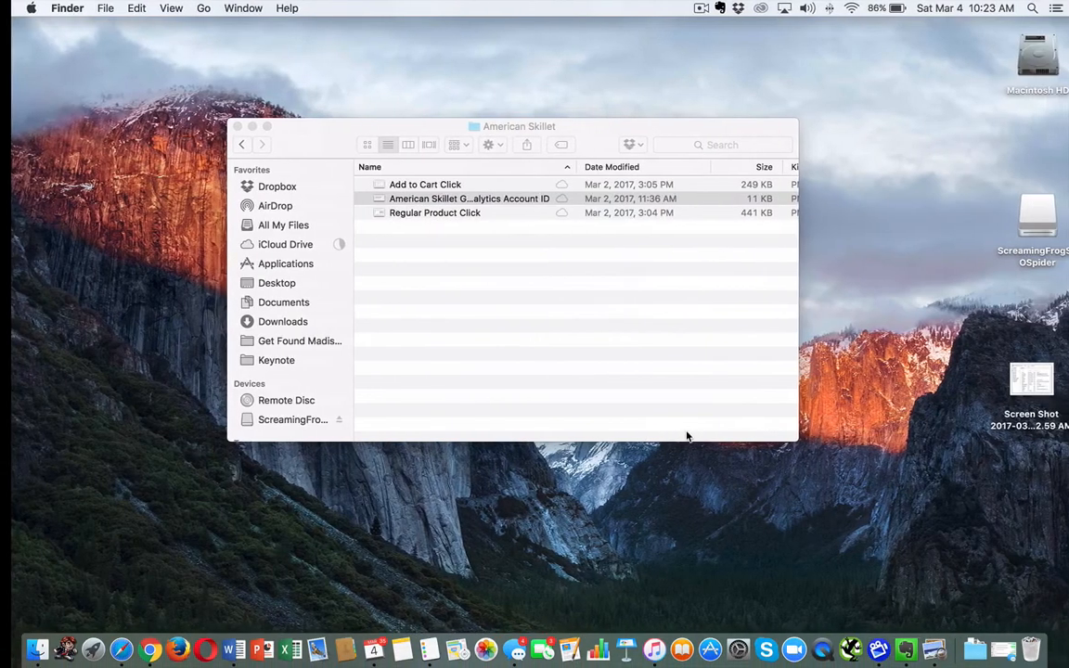
{"action": "double_click", "coordinate": [1033, 409]}
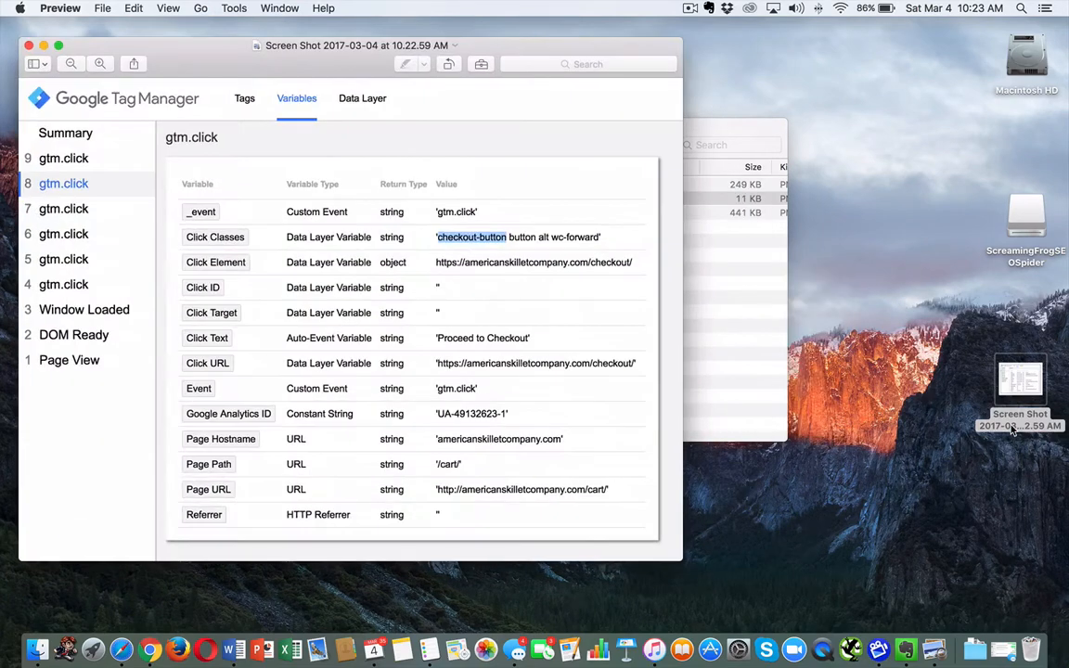
{"action": "key", "text": "super+q"}
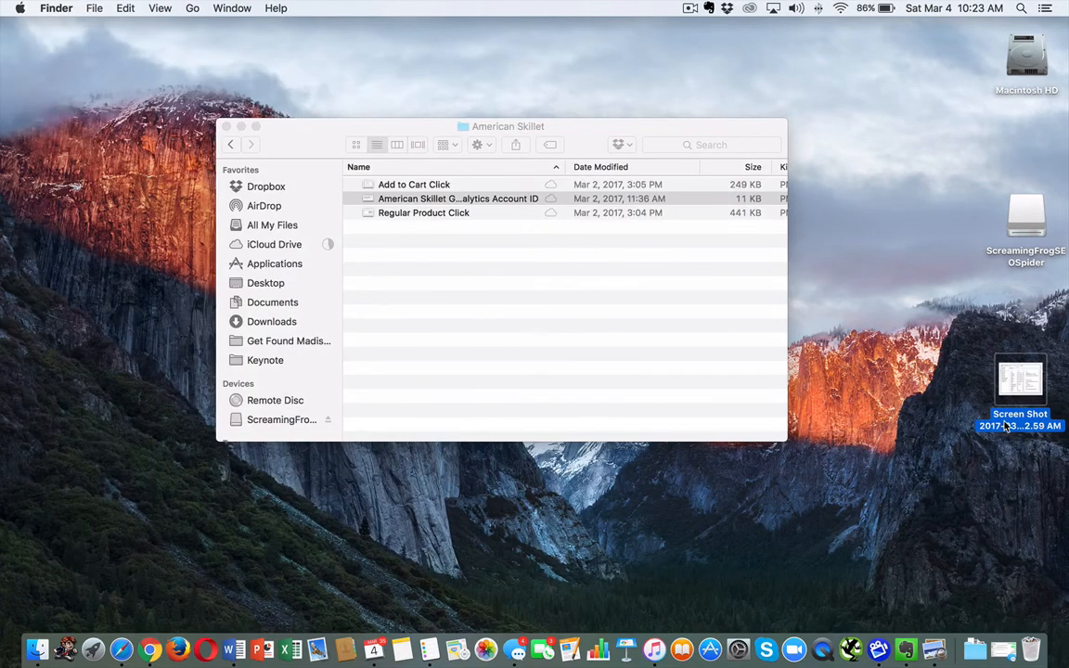
Step: Rename the new desktop screenshot as "Proceed to Checkout click" and move it into the American Skillet folder
{"action": "key", "text": "Return"}
{"action": "type", "text": "Proceed to Checkout click"}
{"action": "key", "text": "Return"}
{"action": "left_click_drag", "start_coordinate": [1020, 381], "coordinate": [697, 339]}
Step: Return to the Google Tag Manager workspace in Chrome and leave preview mode for the Default Workspace
{"action": "key", "text": "ctrl+Right"}
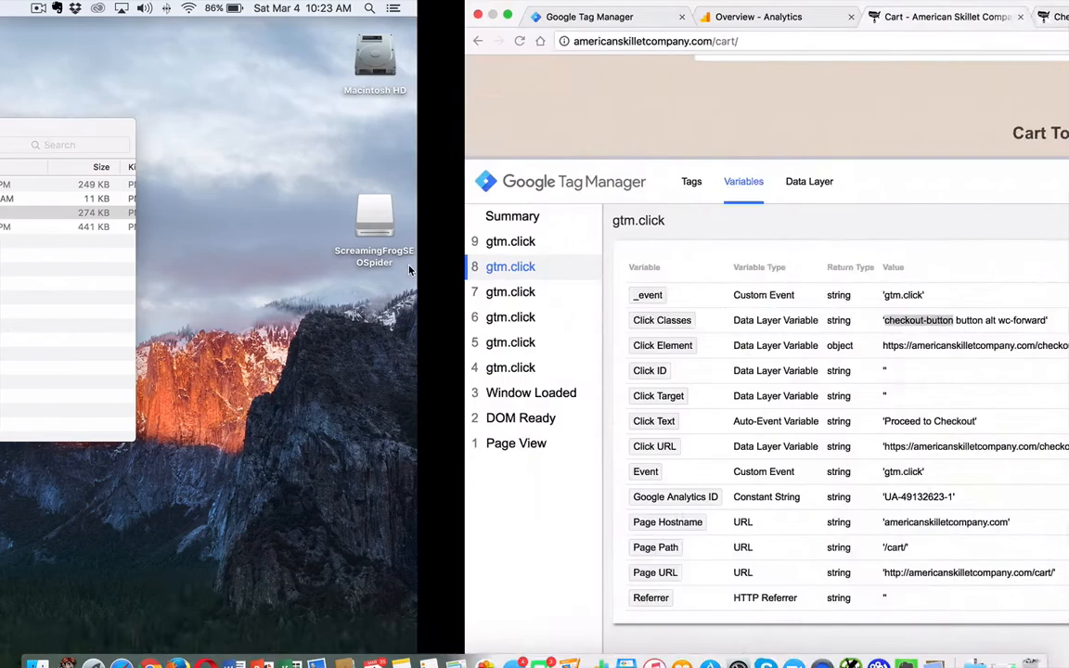
{"action": "left_click", "coordinate": [139, 16]}
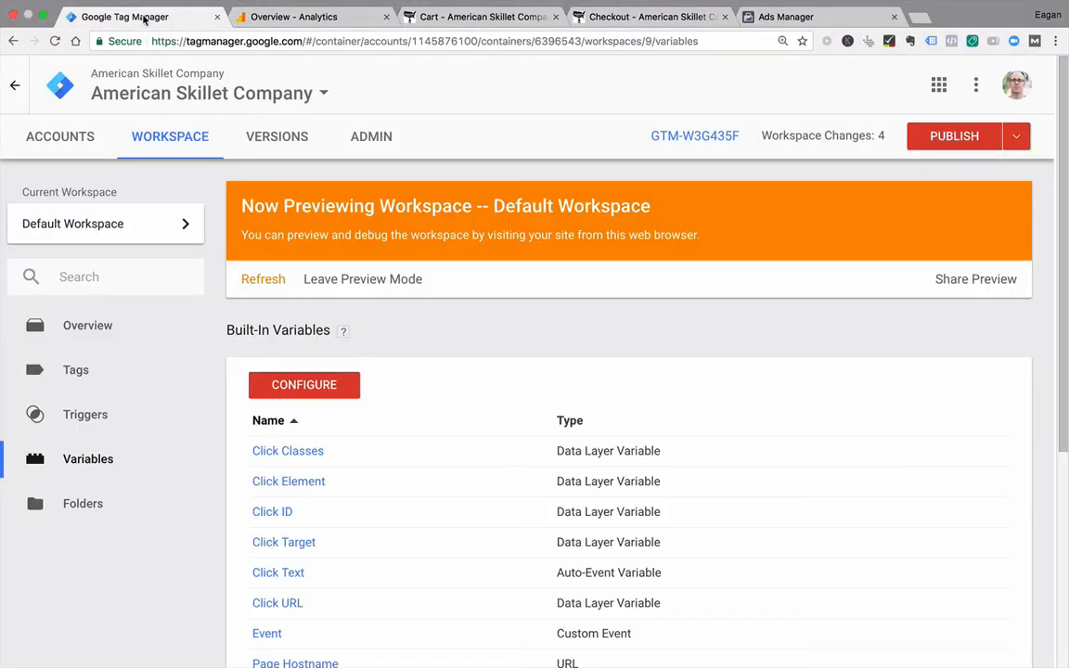
{"action": "left_click", "coordinate": [334, 280]}
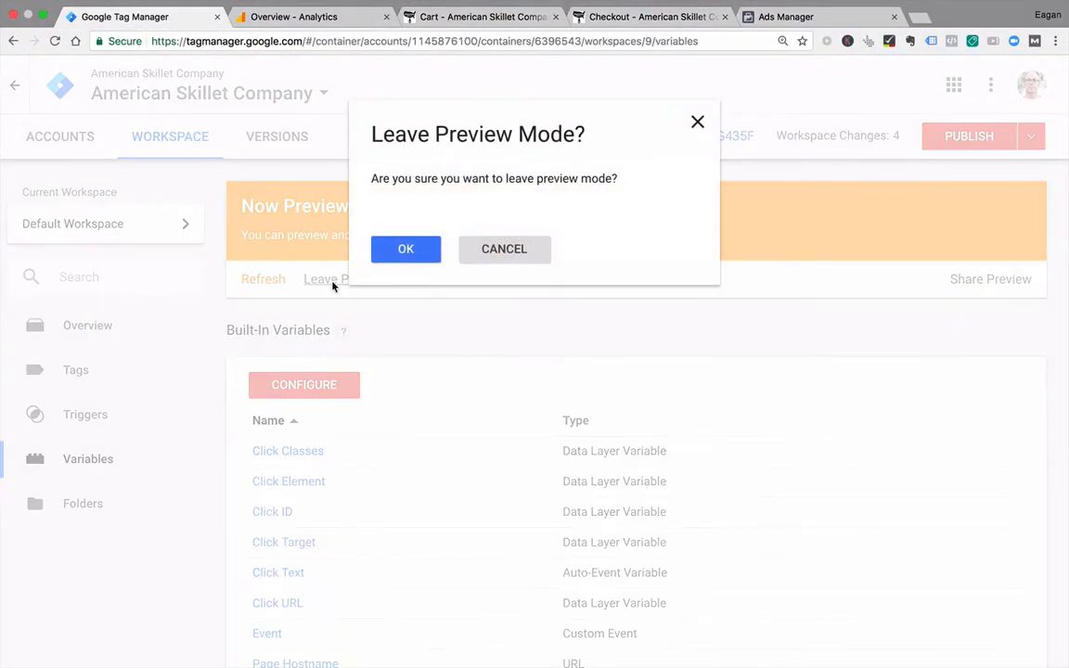
{"action": "left_click", "coordinate": [403, 249]}
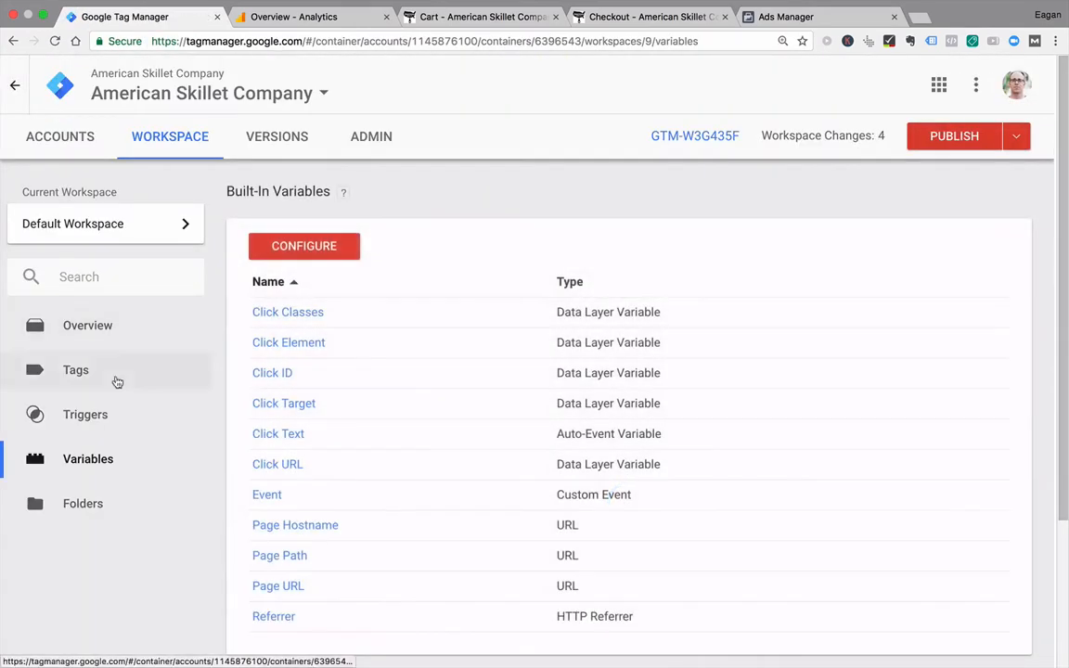
Step: Open the "Proceed to Checkout click" trigger and review the configuration of the Proceed to Checkout tag that references it
{"action": "left_click", "coordinate": [108, 424]}
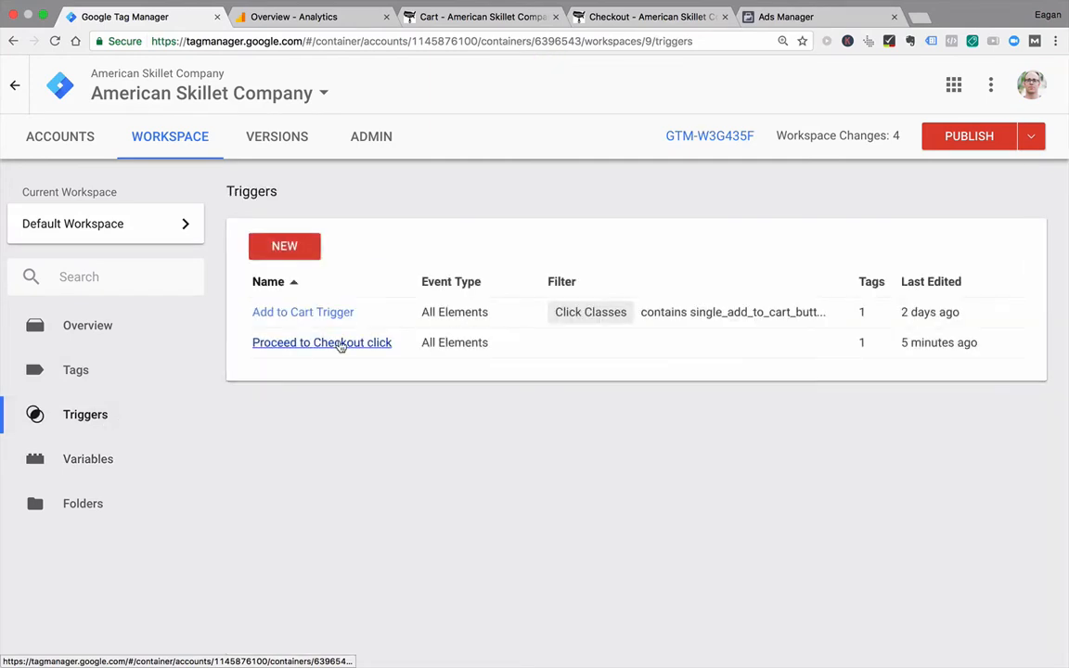
{"action": "left_click", "coordinate": [342, 344]}
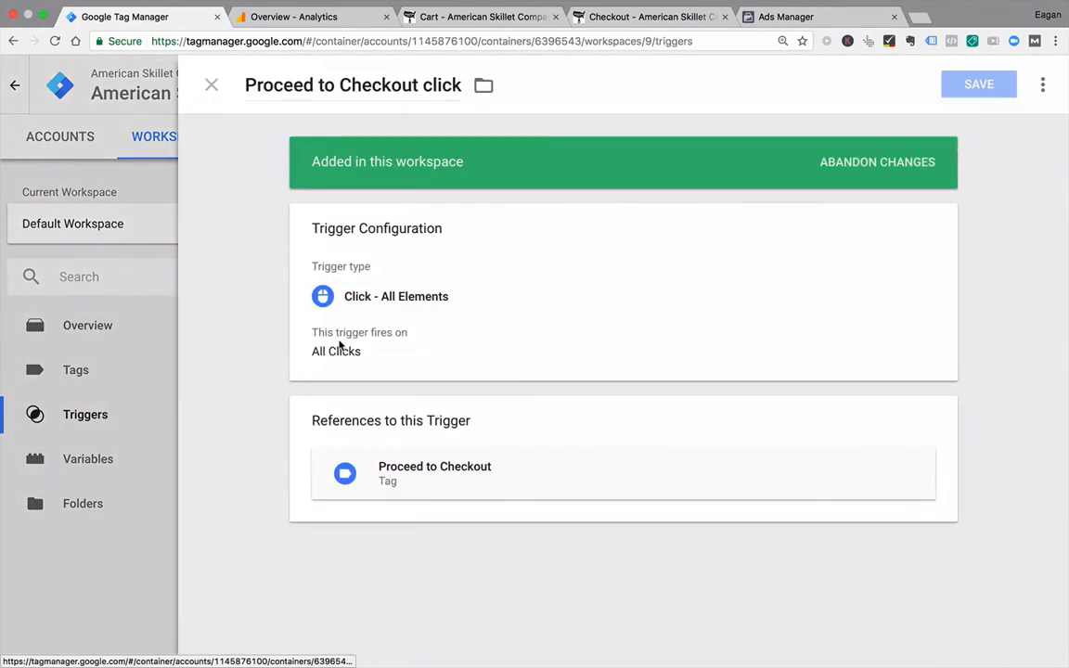
{"action": "left_click", "coordinate": [387, 478]}
{"action": "left_click", "coordinate": [403, 448]}
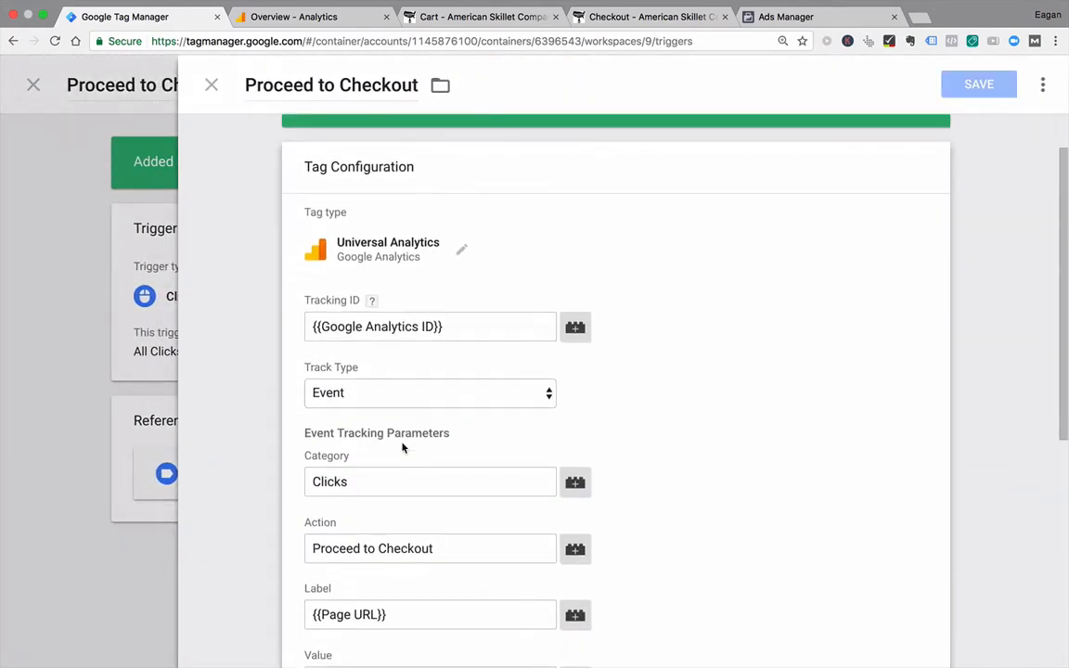
{"action": "left_click", "coordinate": [212, 83]}
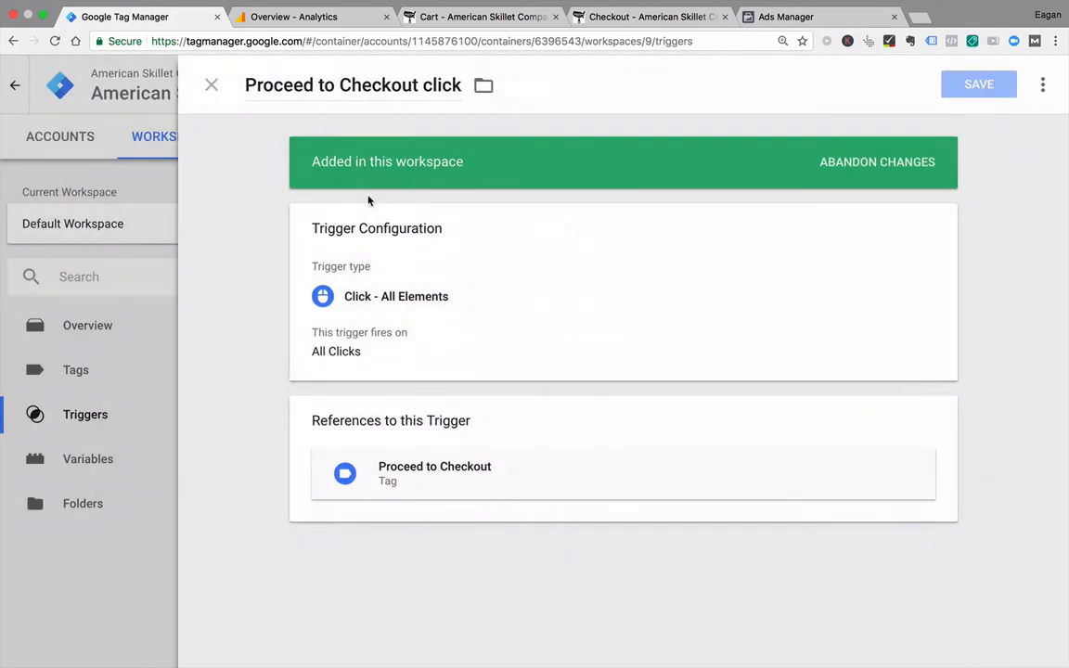
Step: Set the trigger to fire on Some Clicks and open the saved "Proceed to Checkout click" image from Finder for reference
{"action": "left_click", "coordinate": [382, 314]}
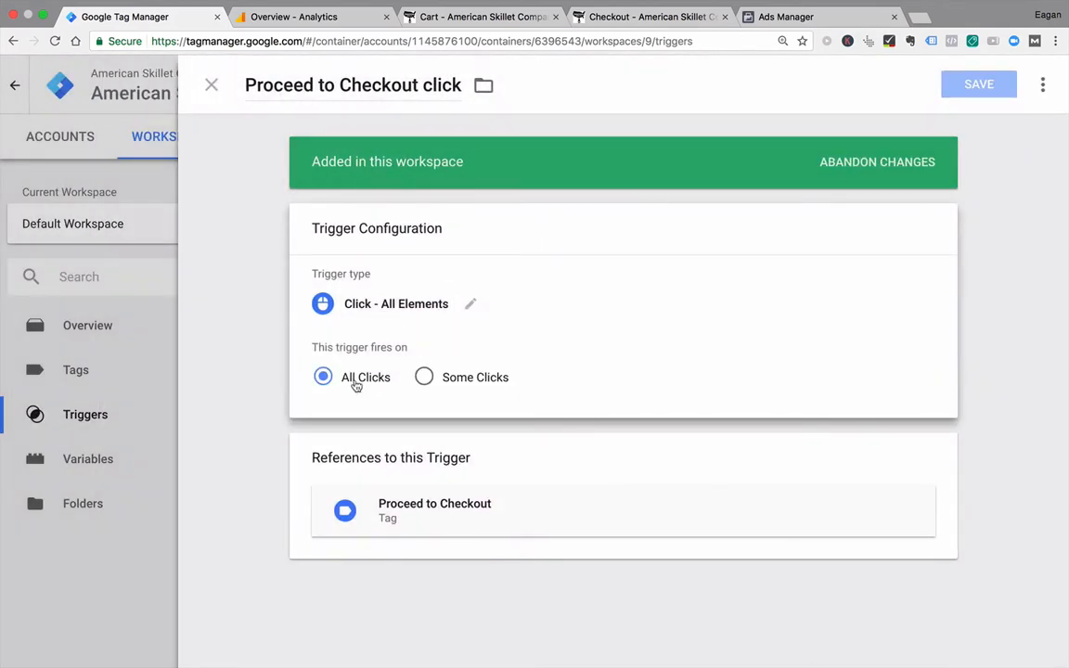
{"action": "left_click", "coordinate": [424, 377]}
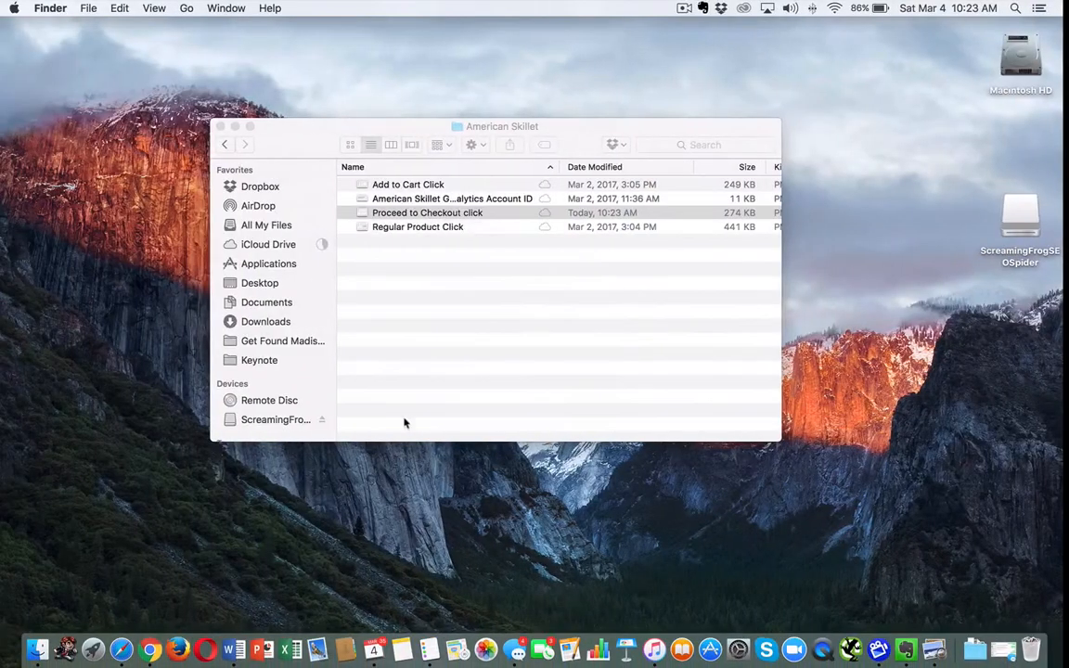
{"action": "left_click", "coordinate": [409, 214]}
{"action": "double_click", "coordinate": [409, 216]}
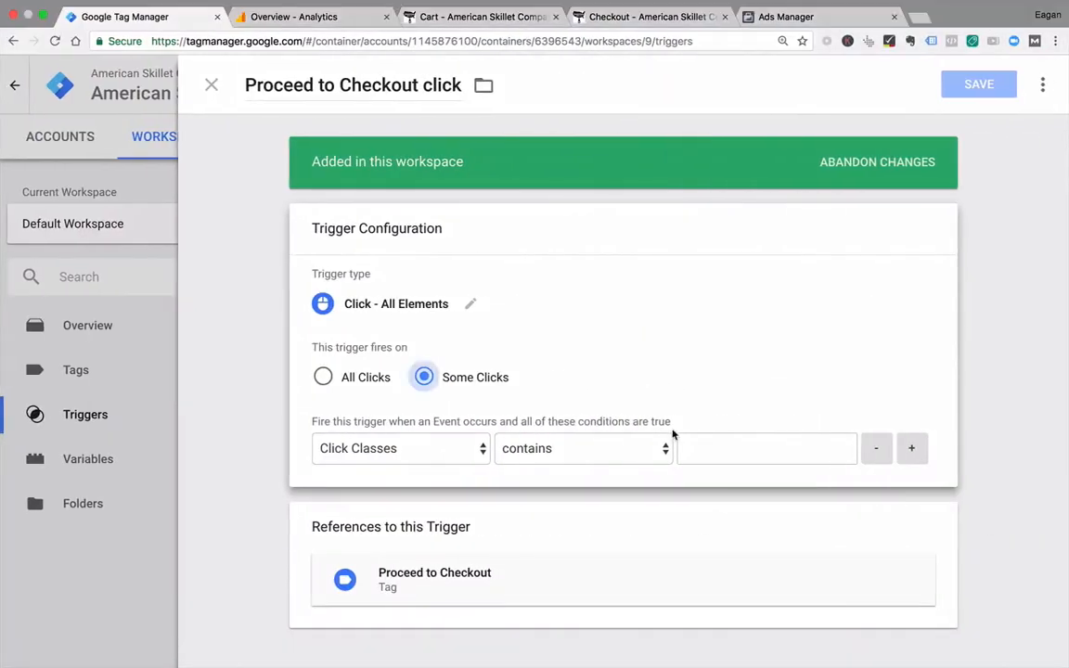
Step: Define the trigger's first firing condition as Click Classes starts with "checkout-button"
{"action": "left_click", "coordinate": [714, 445]}
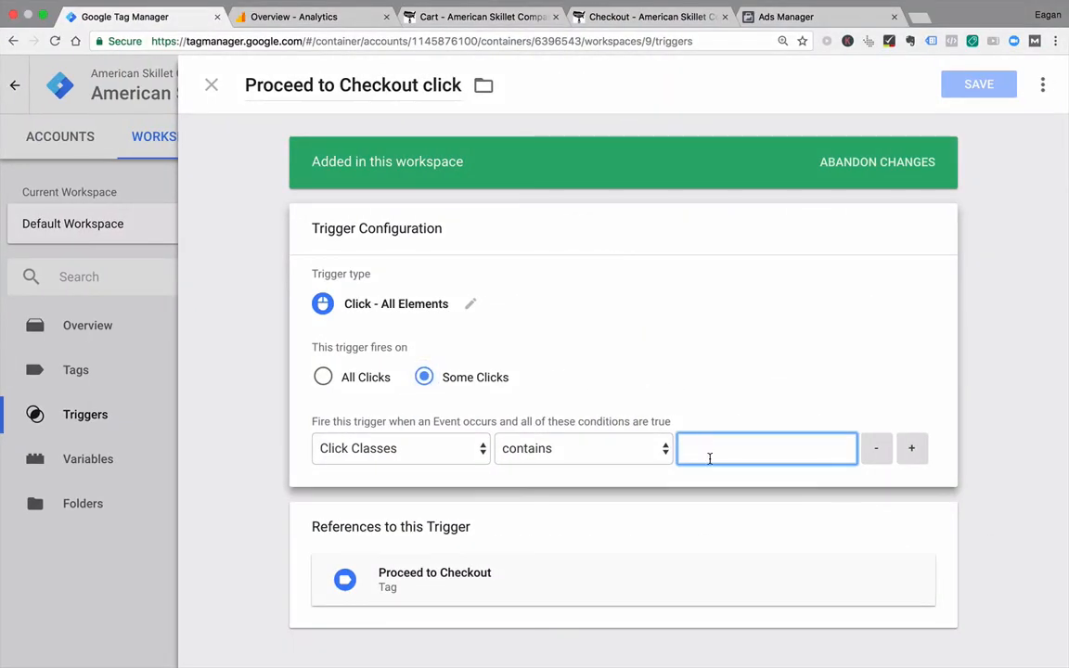
{"action": "left_click", "coordinate": [657, 452]}
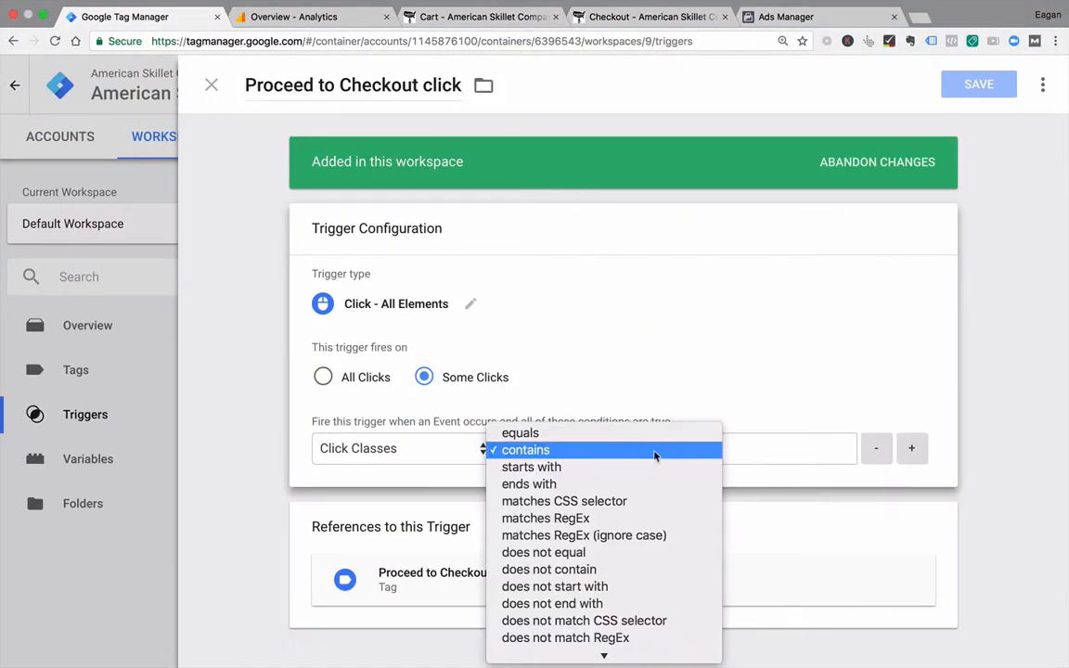
{"action": "left_click", "coordinate": [650, 467]}
{"action": "left_click", "coordinate": [699, 447]}
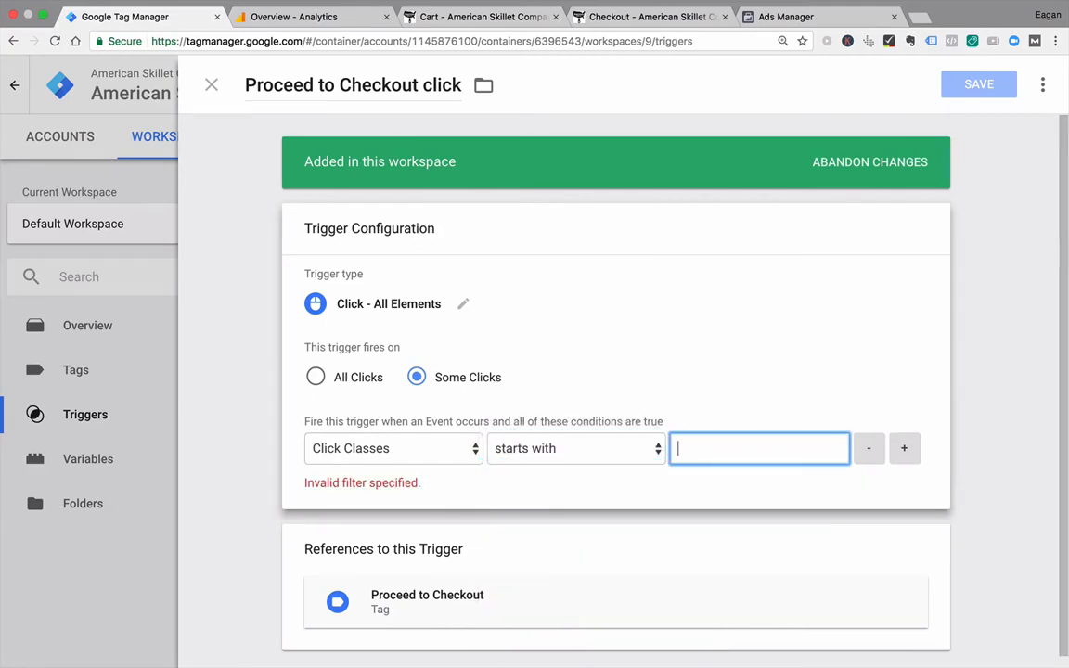
{"action": "type", "text": "checkout-button"}
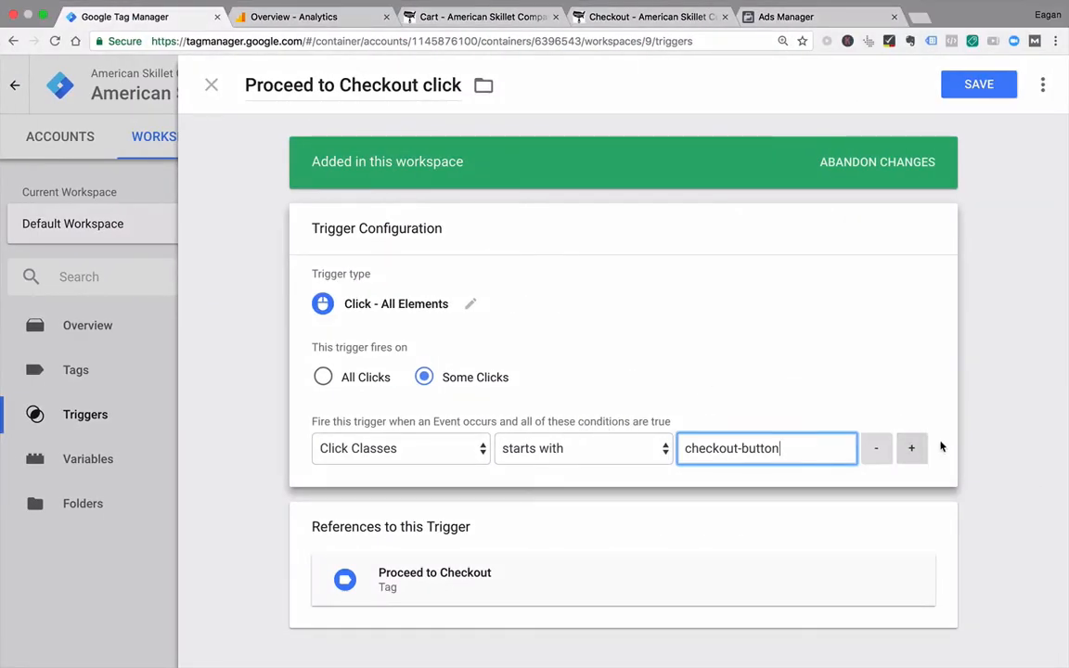
Step: Add a second firing condition, Click Text equals "Proceed to Checkout", checking it against the saved variables image in Preview
{"action": "left_click", "coordinate": [913, 451]}
{"action": "left_click", "coordinate": [429, 487]}
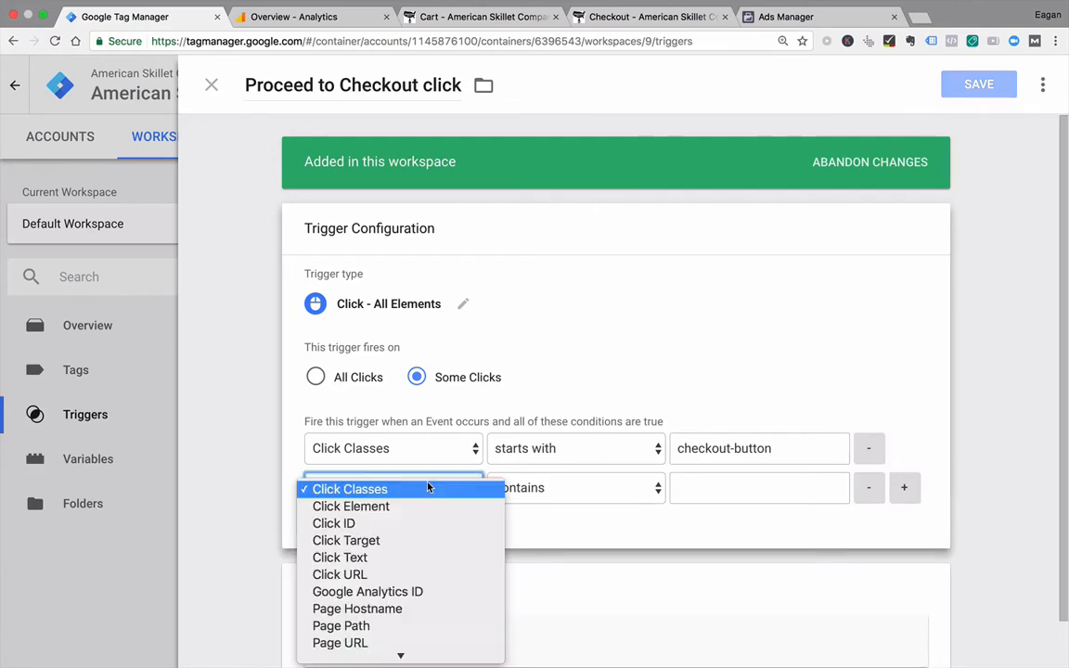
{"action": "left_click", "coordinate": [416, 494]}
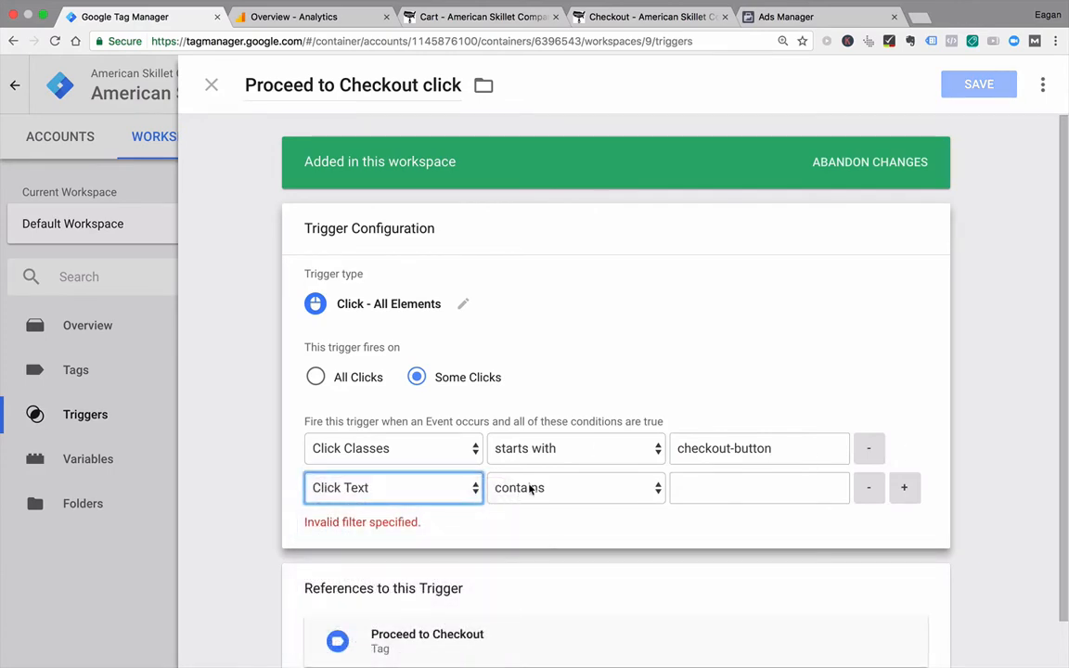
{"action": "left_click", "coordinate": [530, 489]}
{"action": "left_click", "coordinate": [513, 473]}
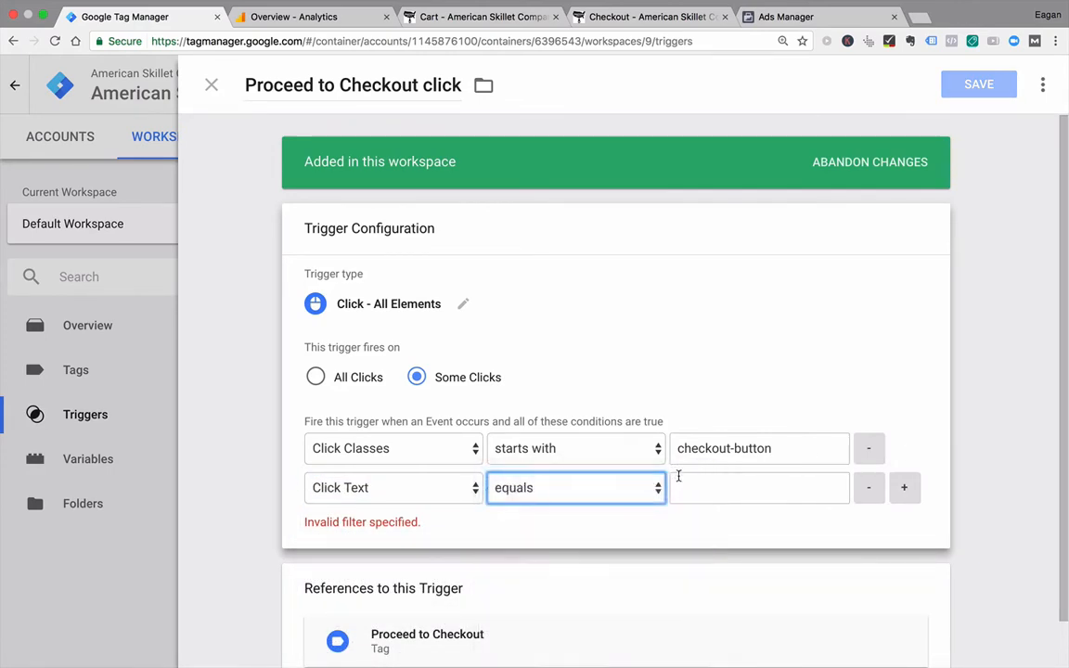
{"action": "left_click", "coordinate": [685, 487]}
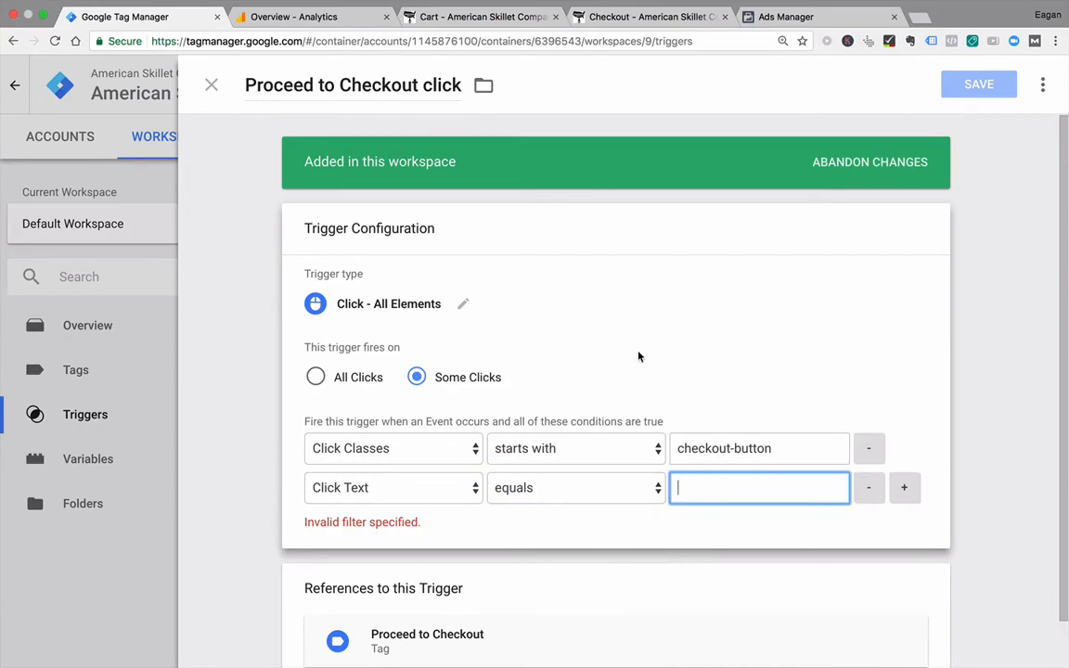
{"action": "key", "text": "ctrl+Left"}
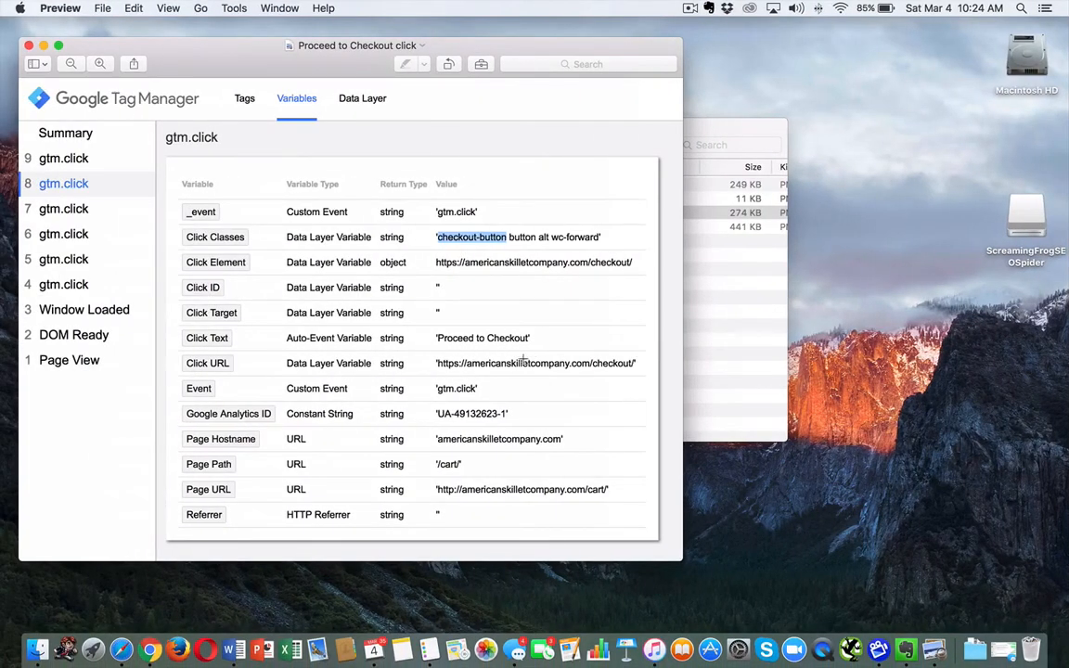
{"action": "key", "text": "ctrl+Right"}
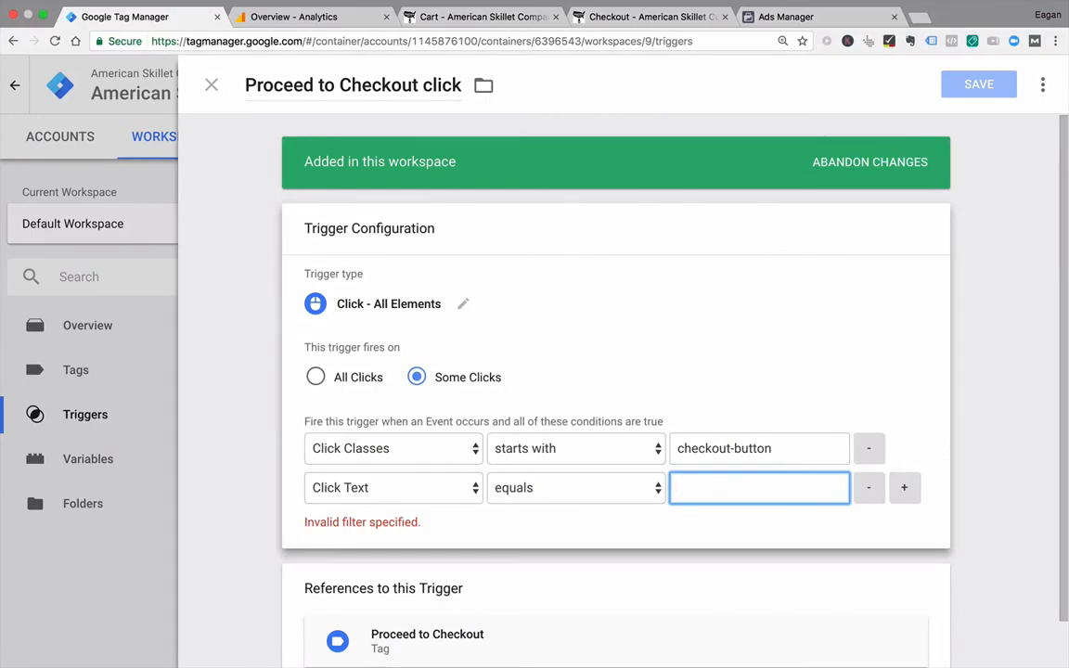
{"action": "type", "text": "Proceed to Checkout"}
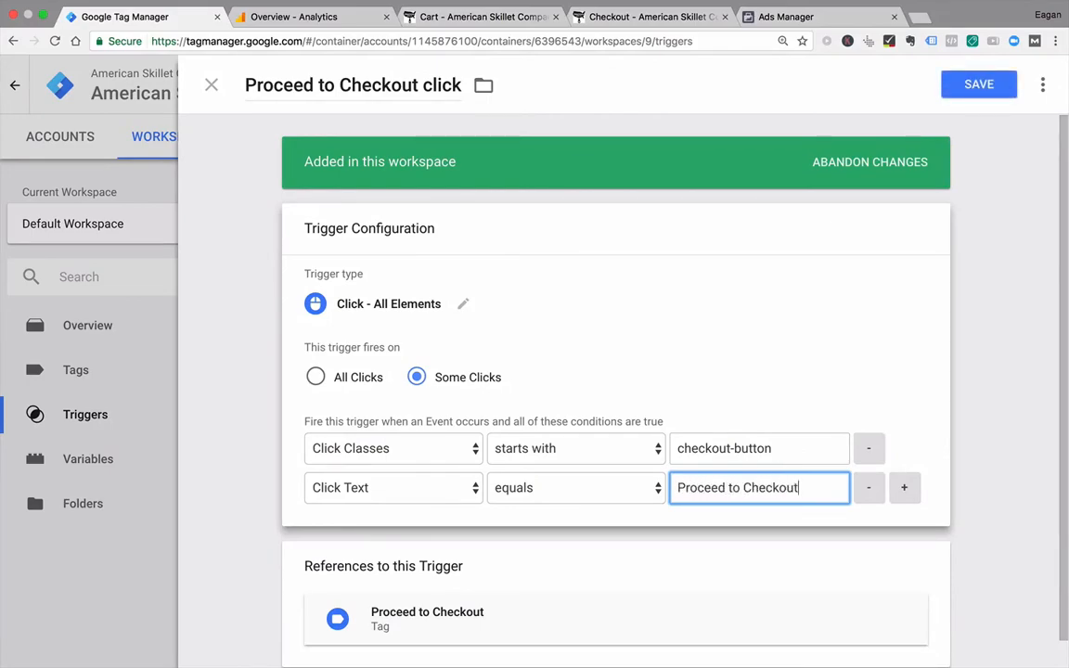
{"action": "key", "text": "ctrl+Left"}
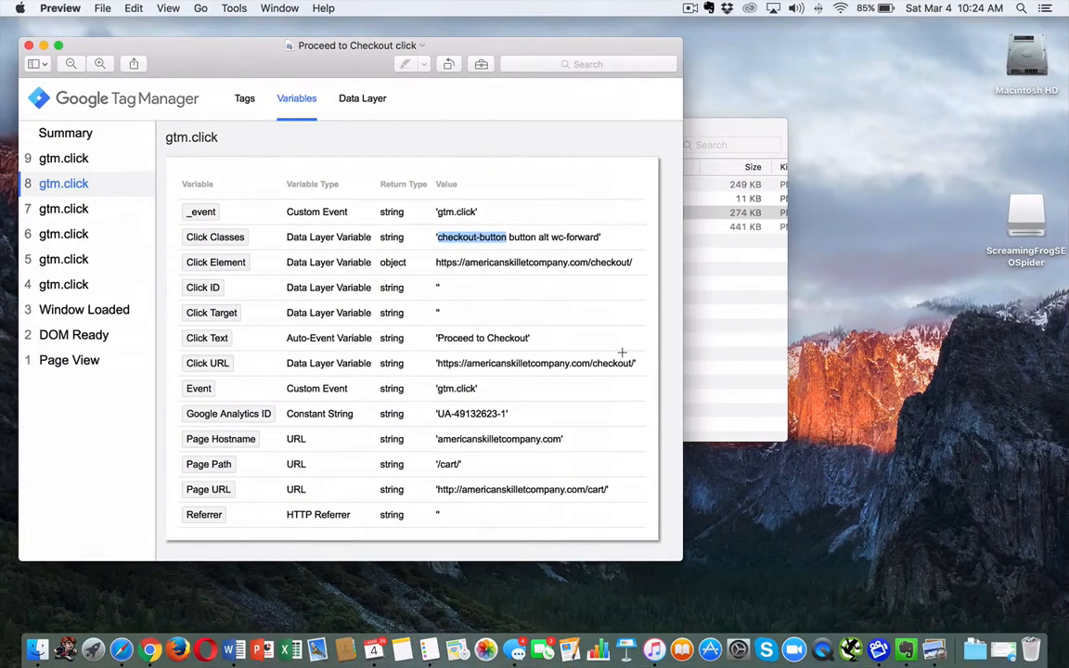
{"action": "key", "text": "ctrl+Right"}
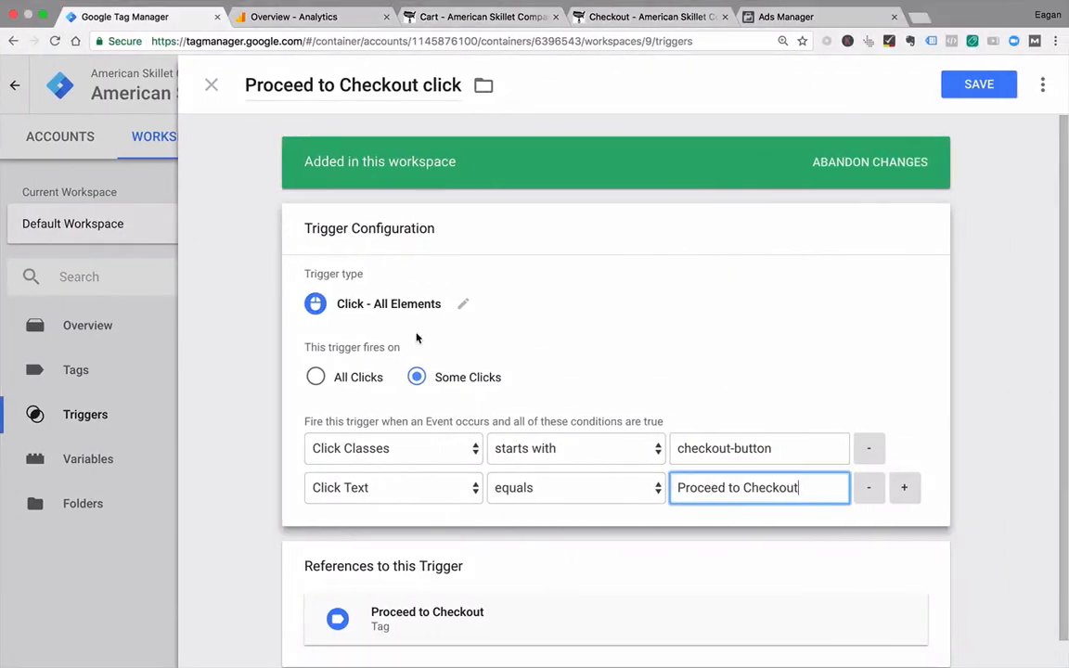
Step: Save the edited trigger and start Preview and Debug mode for the workspace
{"action": "left_click", "coordinate": [980, 85]}
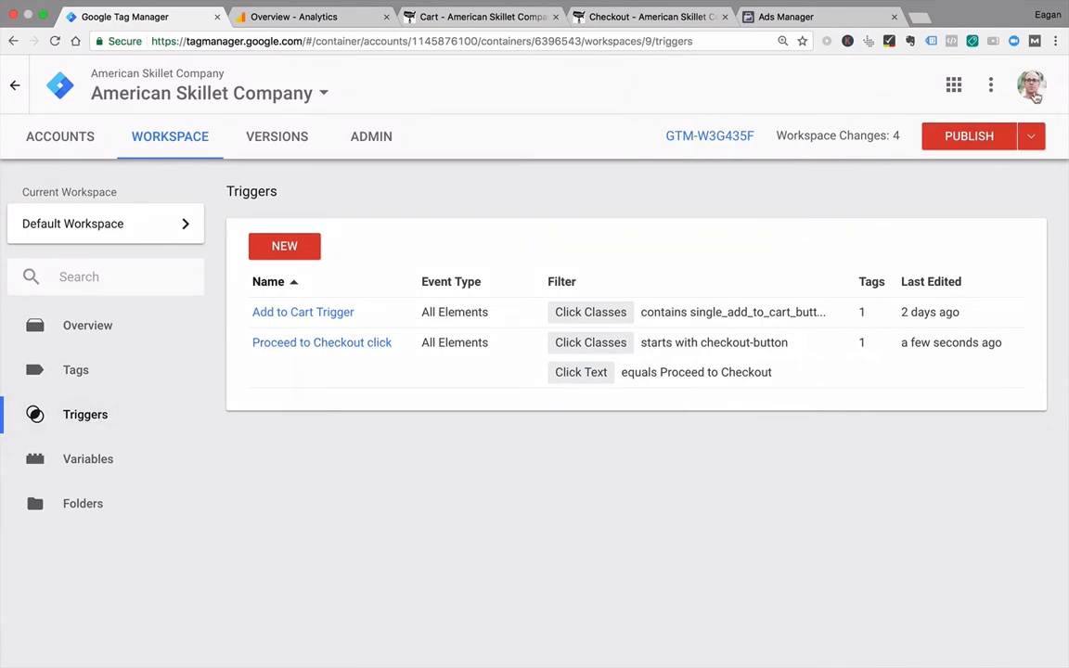
{"action": "left_click", "coordinate": [1032, 136]}
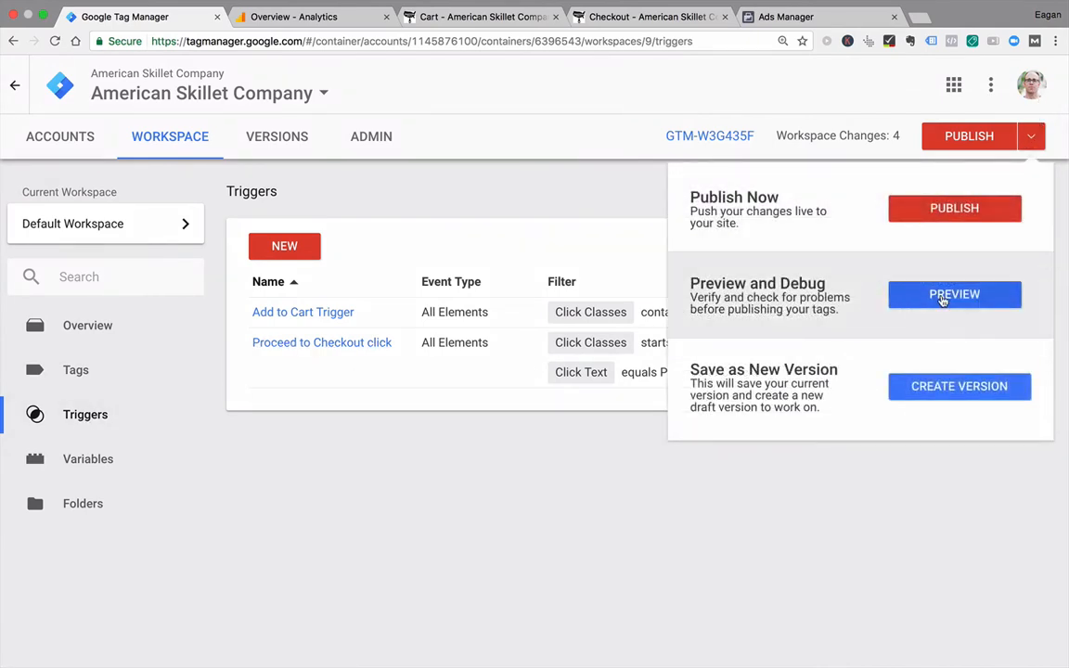
{"action": "left_click", "coordinate": [942, 297]}
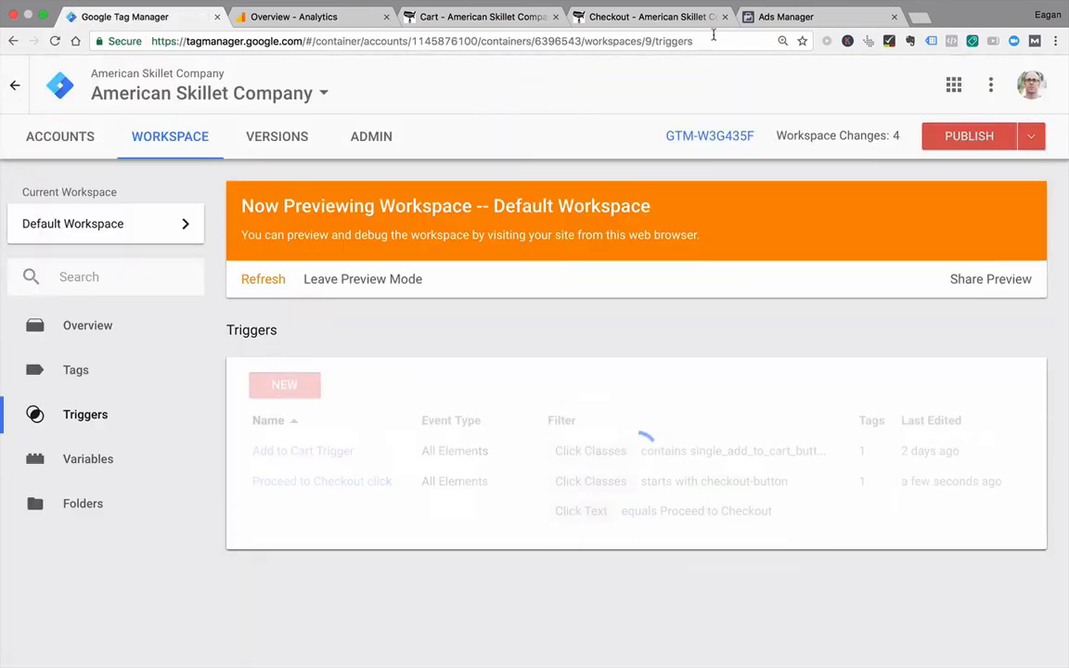
Step: Close the Checkout page, reload the cart page with a smaller debug panel, and check the tags not fired
{"action": "left_click", "coordinate": [725, 17]}
{"action": "left_click", "coordinate": [494, 18]}
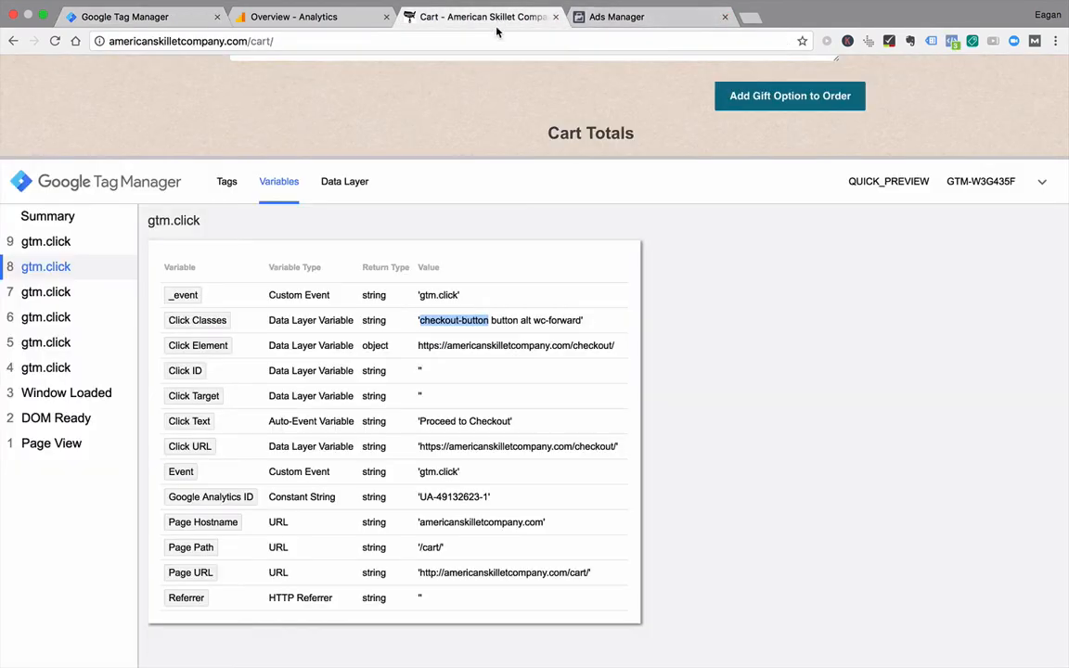
{"action": "left_click_drag", "start_coordinate": [380, 158], "coordinate": [424, 473]}
{"action": "left_click", "coordinate": [360, 45]}
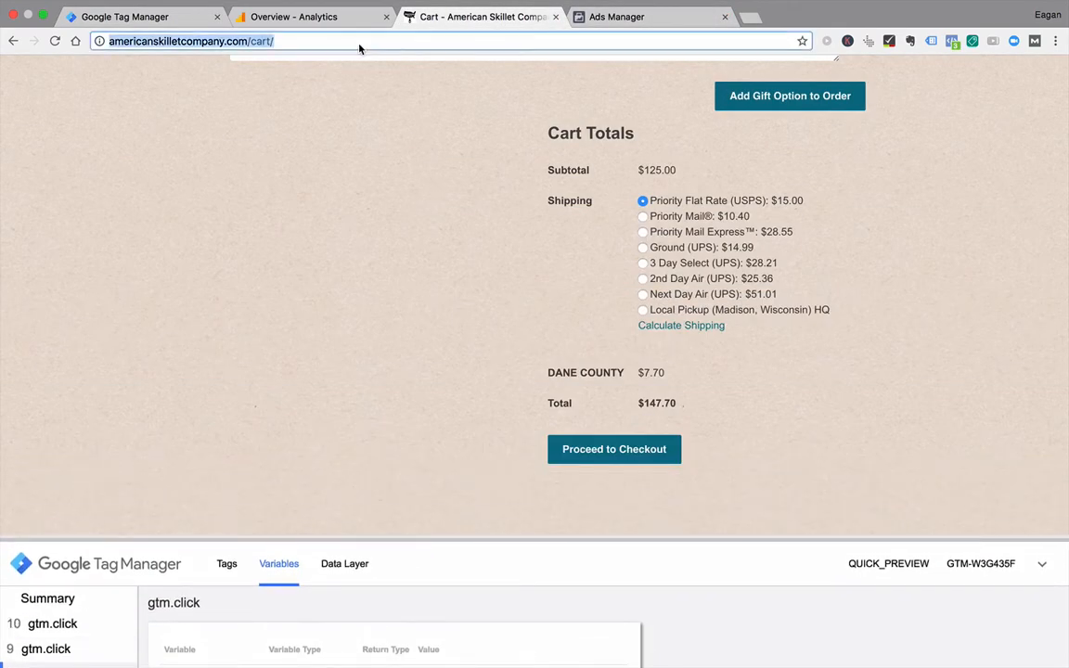
{"action": "left_click", "coordinate": [275, 40]}
{"action": "key", "text": "Return"}
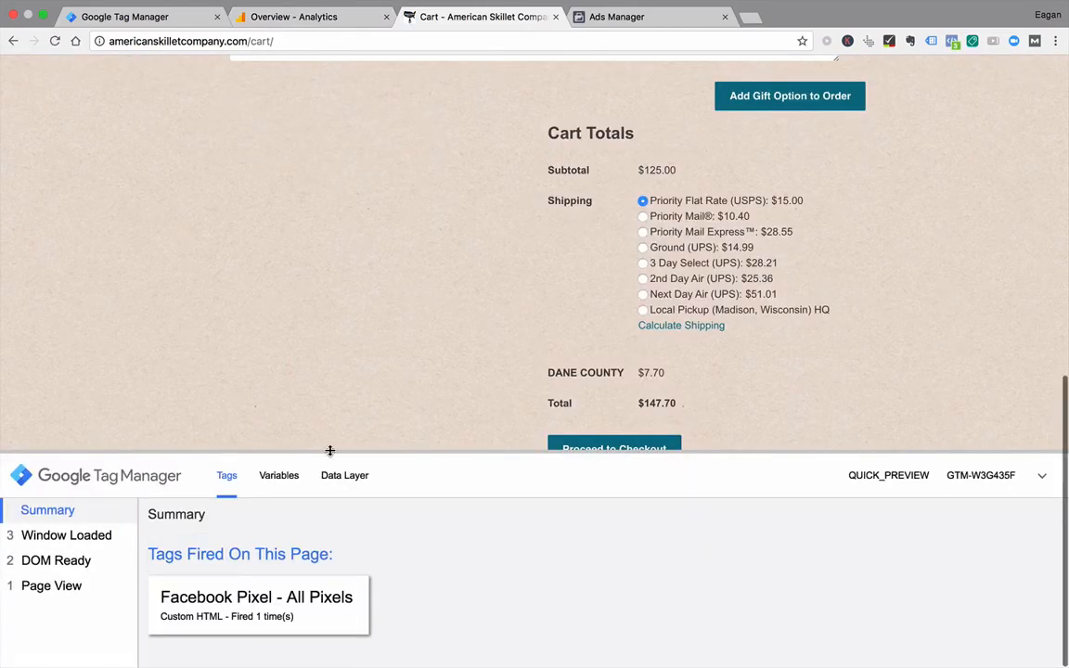
{"action": "scroll", "coordinate": [419, 560], "scroll_direction": "down", "scroll_amount": 2}
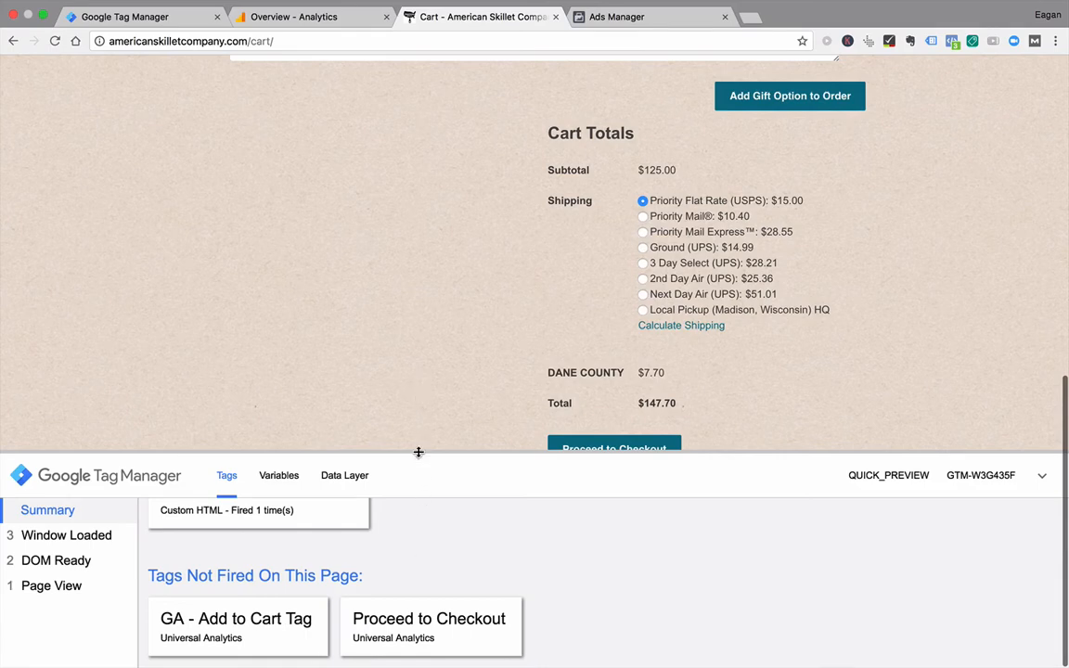
Step: Test the trigger with clicks on blank areas of the cart page, resizing the debug panel to check the tags
{"action": "left_click_drag", "start_coordinate": [418, 452], "coordinate": [423, 517]}
{"action": "left_click", "coordinate": [281, 278]}
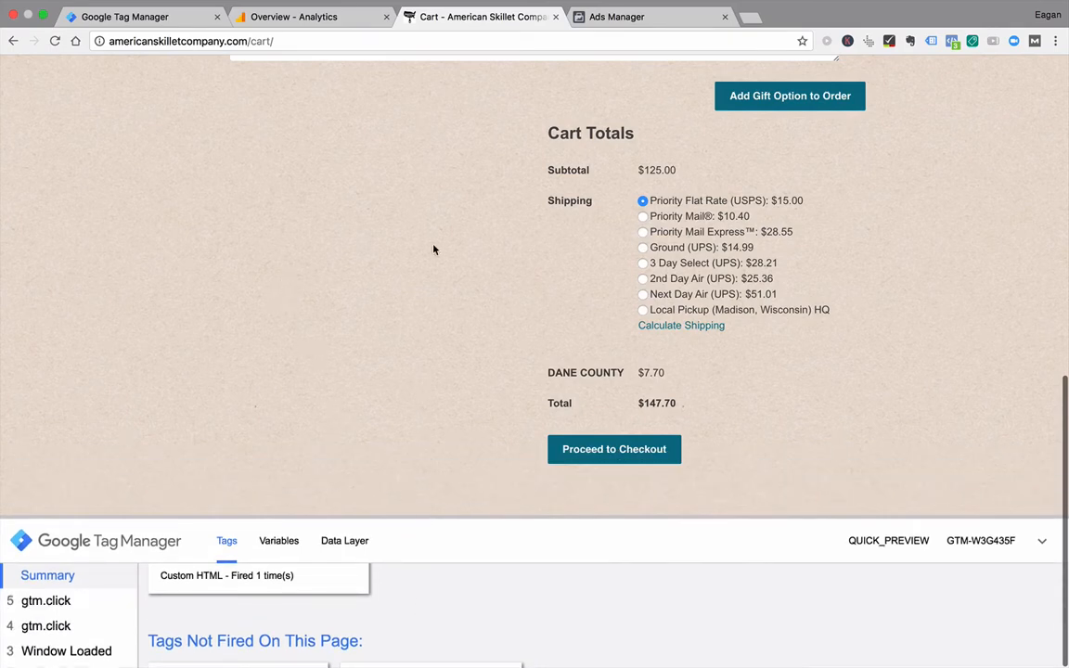
{"action": "left_click", "coordinate": [432, 244]}
{"action": "left_click", "coordinate": [860, 366]}
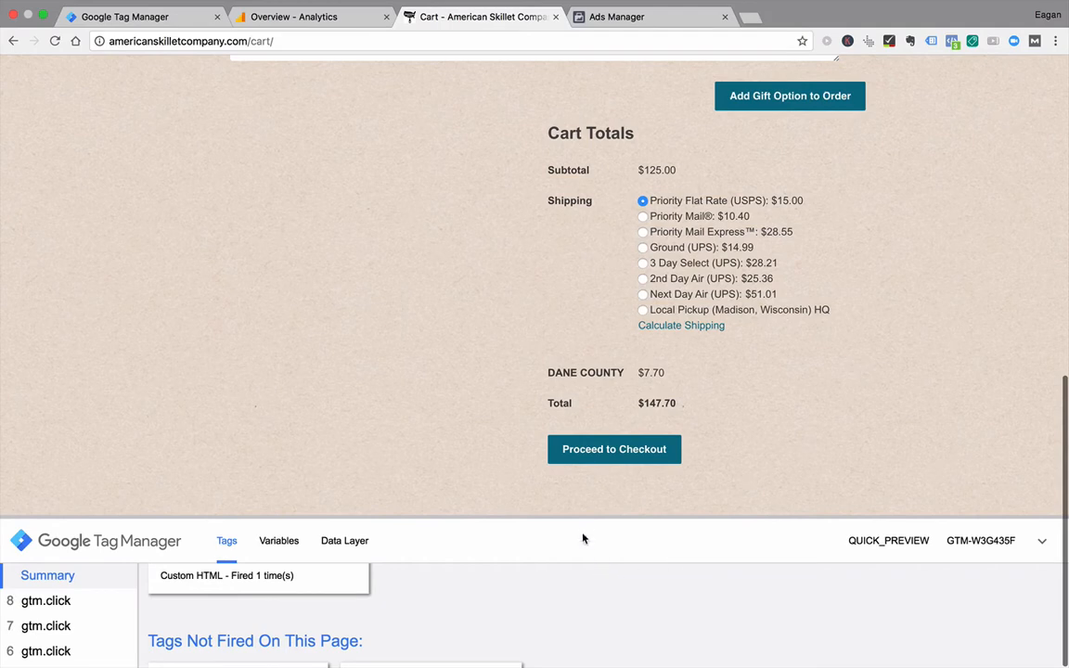
{"action": "left_click_drag", "start_coordinate": [582, 517], "coordinate": [580, 430]}
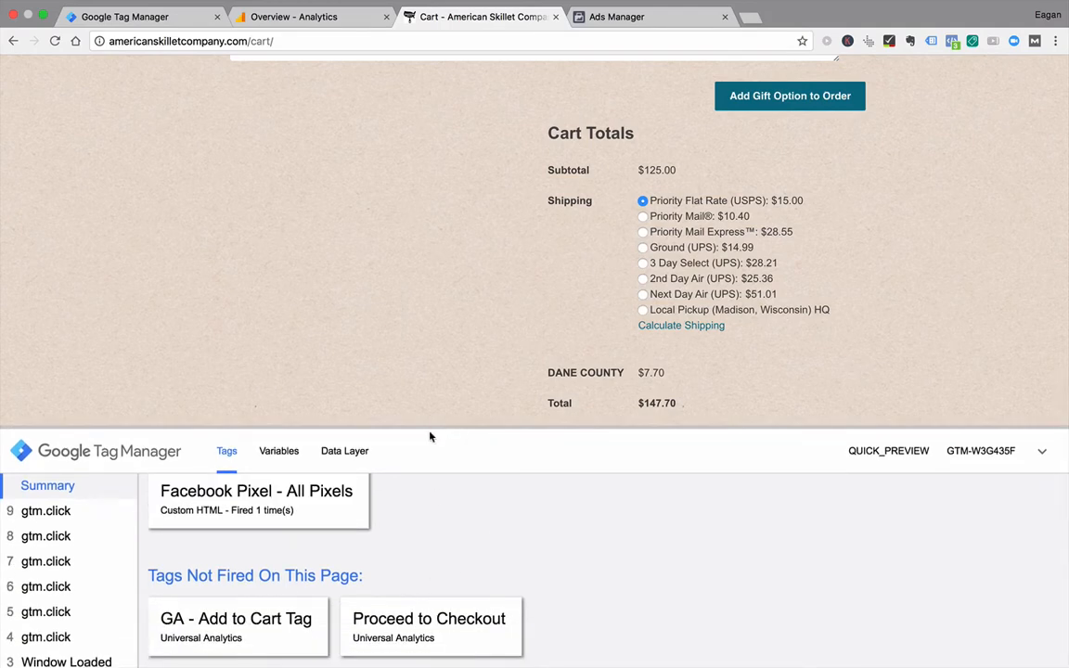
Step: Inspect the variable values of the recorded gtm.click events, then check which tags fired on event 4
{"action": "left_click", "coordinate": [289, 457]}
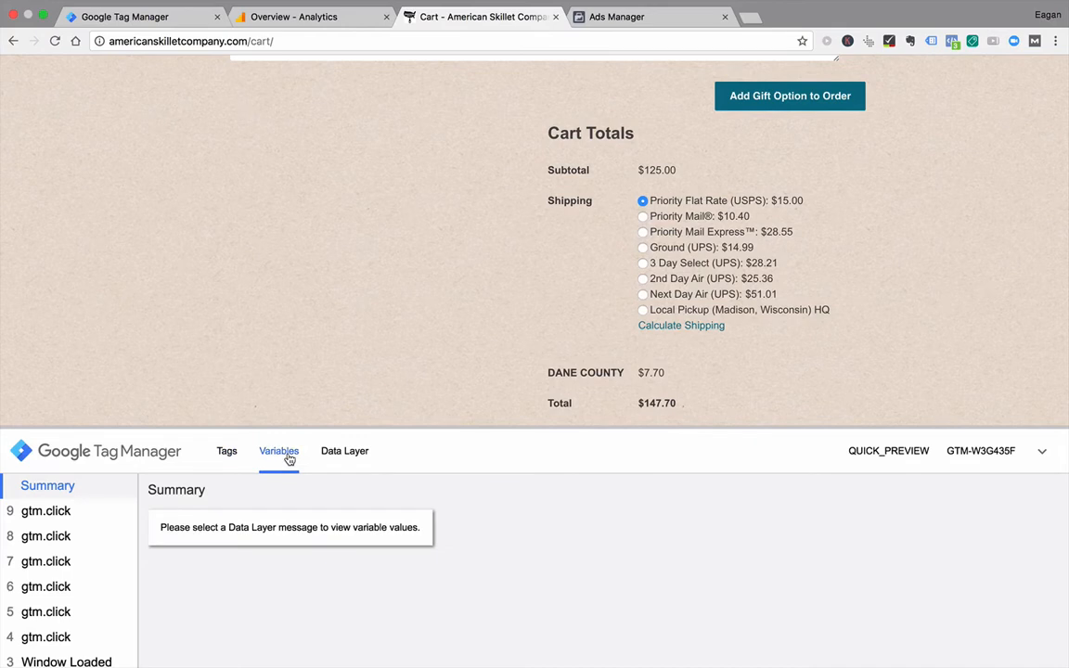
{"action": "left_click", "coordinate": [70, 521]}
{"action": "left_click", "coordinate": [53, 557]}
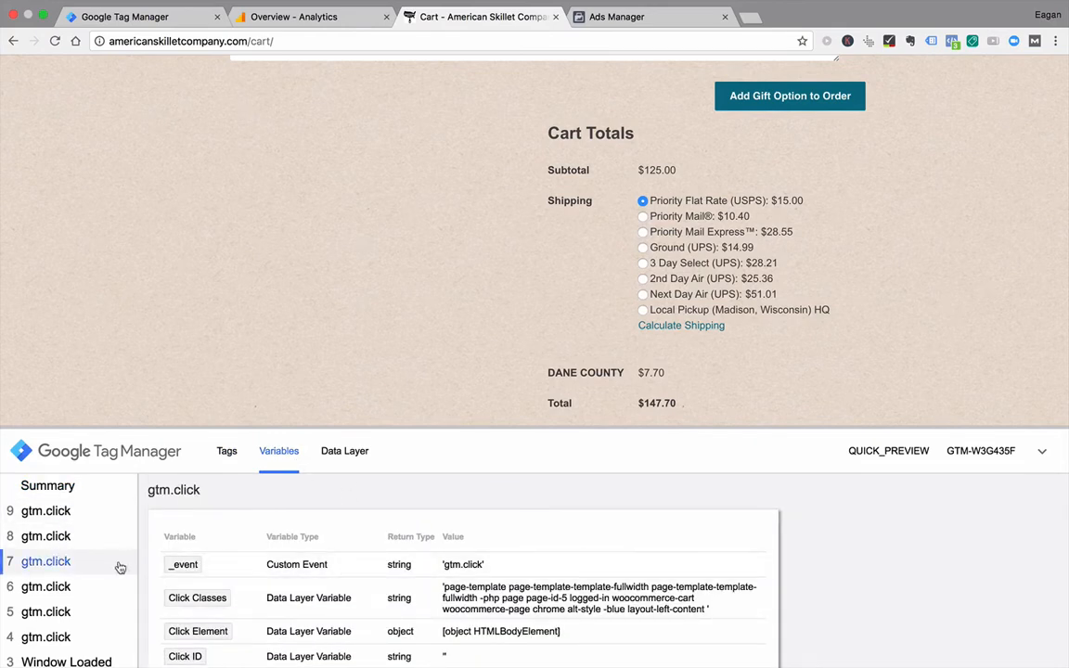
{"action": "left_click", "coordinate": [62, 595]}
{"action": "left_click", "coordinate": [54, 614]}
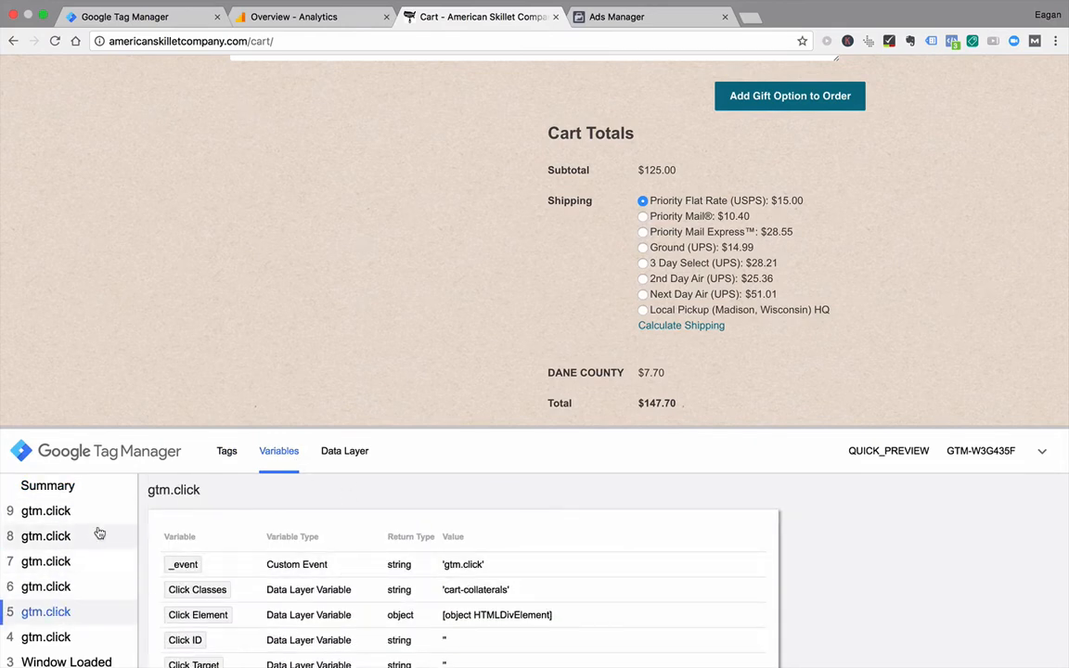
{"action": "left_click", "coordinate": [51, 638]}
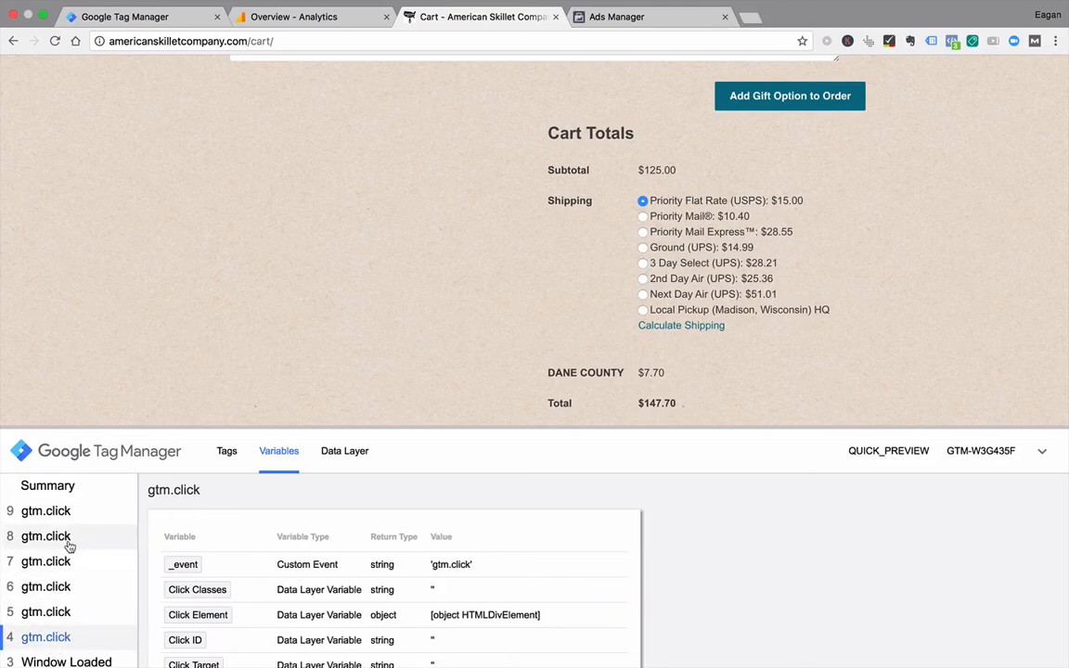
{"action": "left_click", "coordinate": [226, 452]}
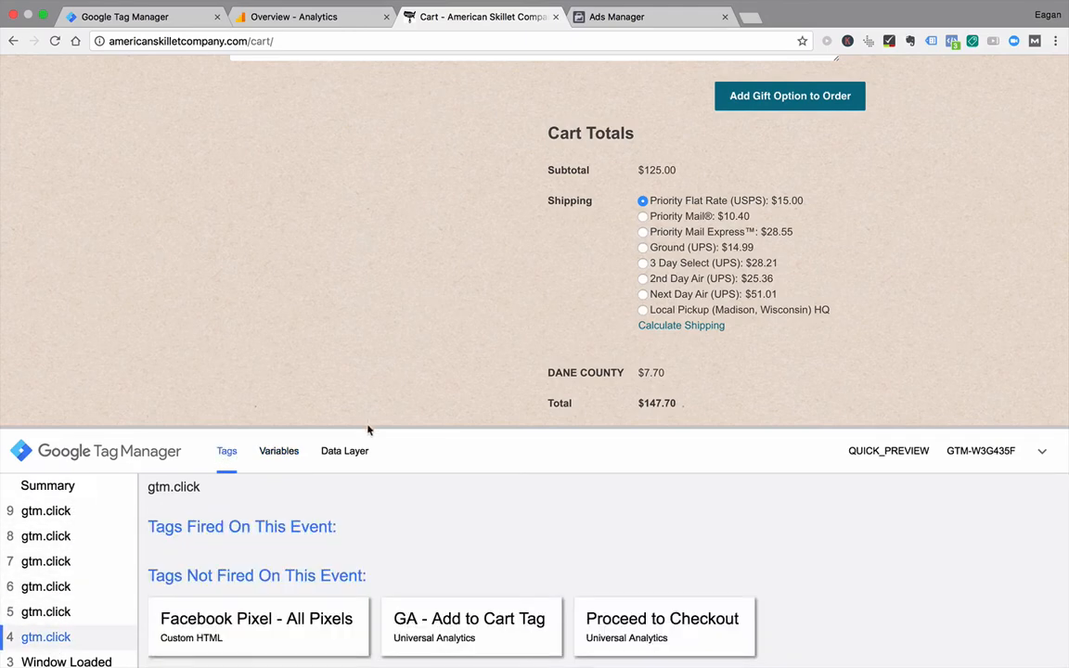
Step: Test the cart's Proceed to Checkout button in a separate browser tab and enlarge the debug panel to check the tags
{"action": "left_click_drag", "start_coordinate": [367, 427], "coordinate": [380, 506]}
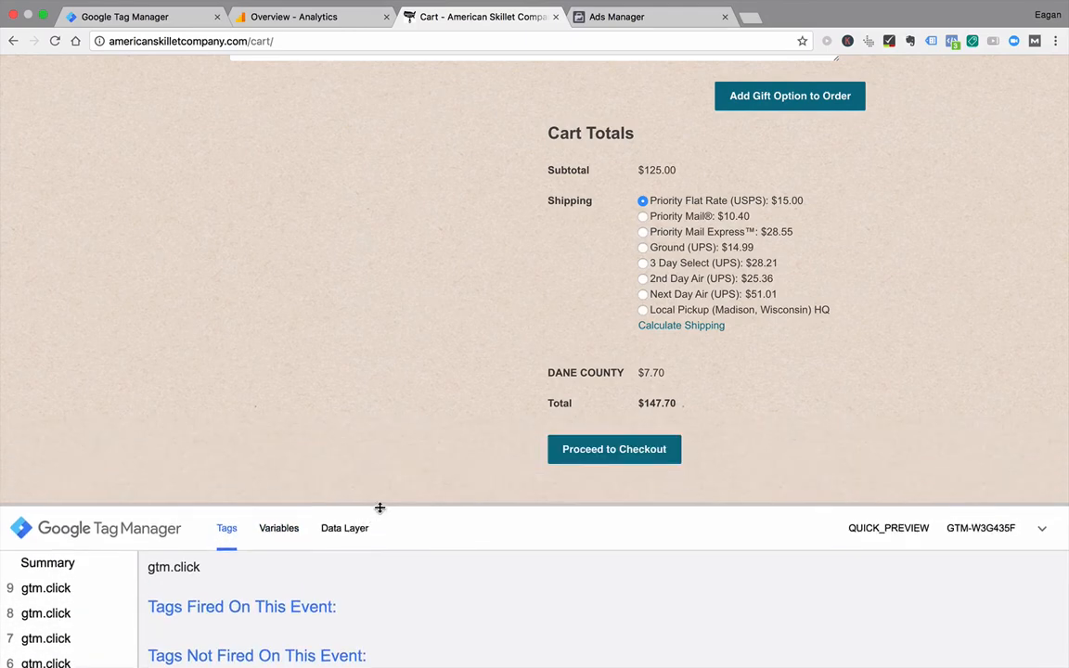
{"action": "left_click", "coordinate": [596, 461], "text": "super"}
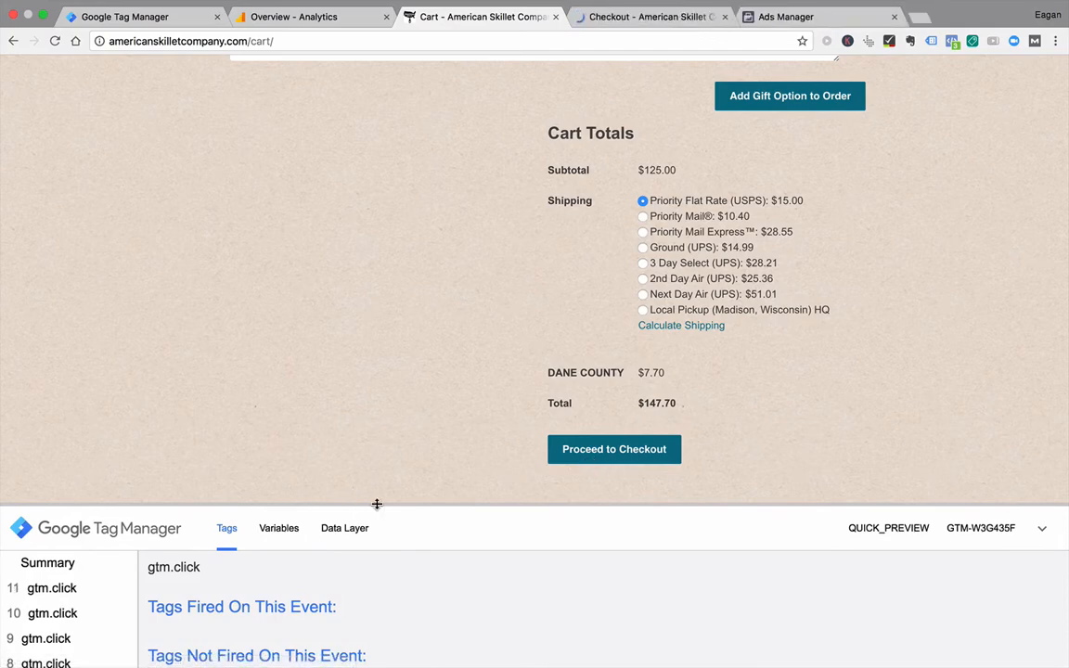
{"action": "left_click_drag", "start_coordinate": [380, 491], "coordinate": [391, 248]}
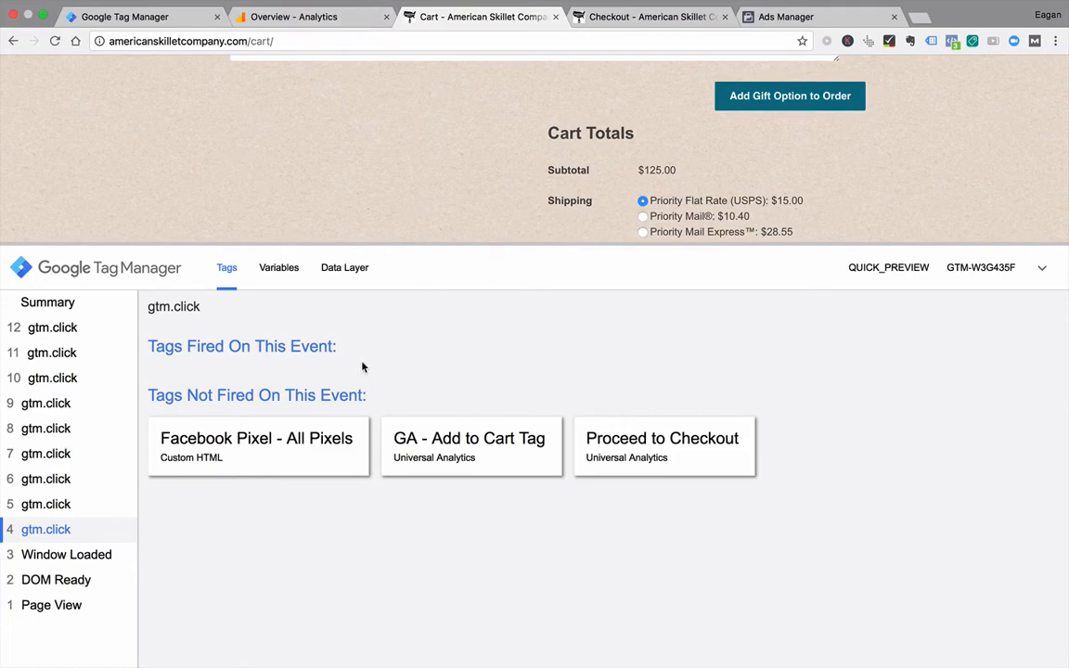
Step: In Tag Manager, change the Proceed to Checkout click trigger's Click Classes condition to "contains" checkout-button and save it
{"action": "left_click", "coordinate": [160, 17]}
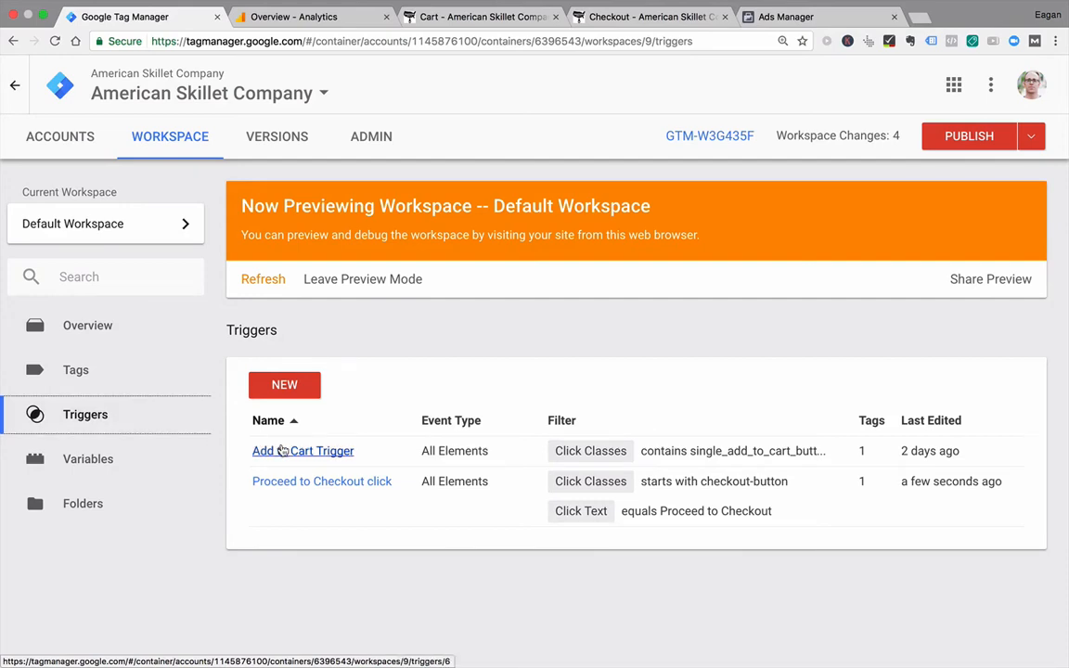
{"action": "left_click", "coordinate": [295, 481]}
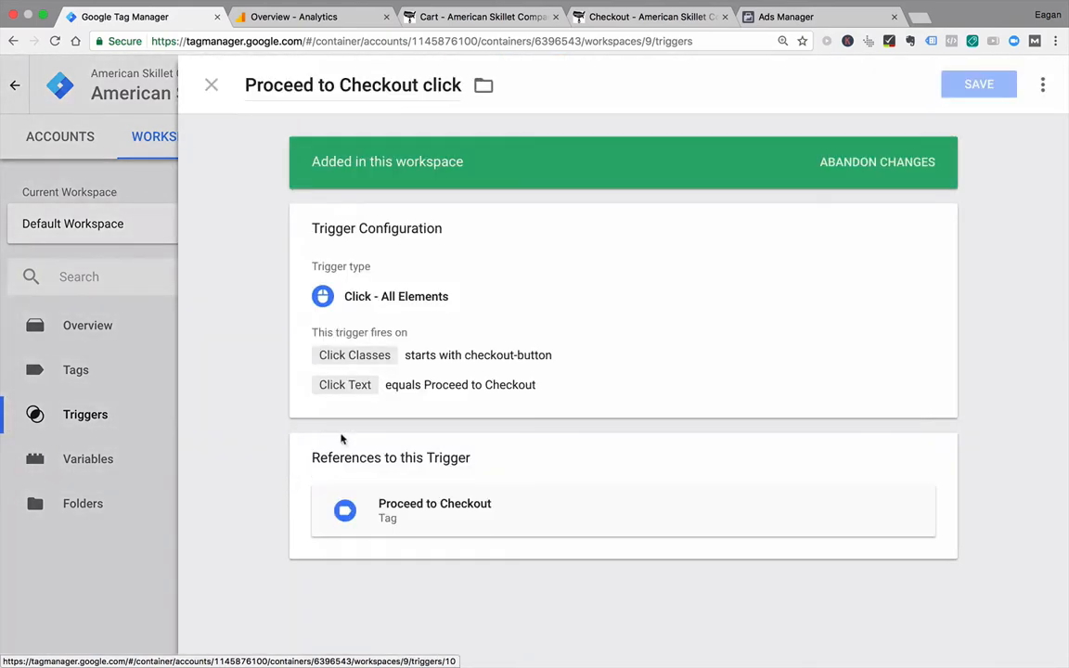
{"action": "left_click", "coordinate": [432, 392]}
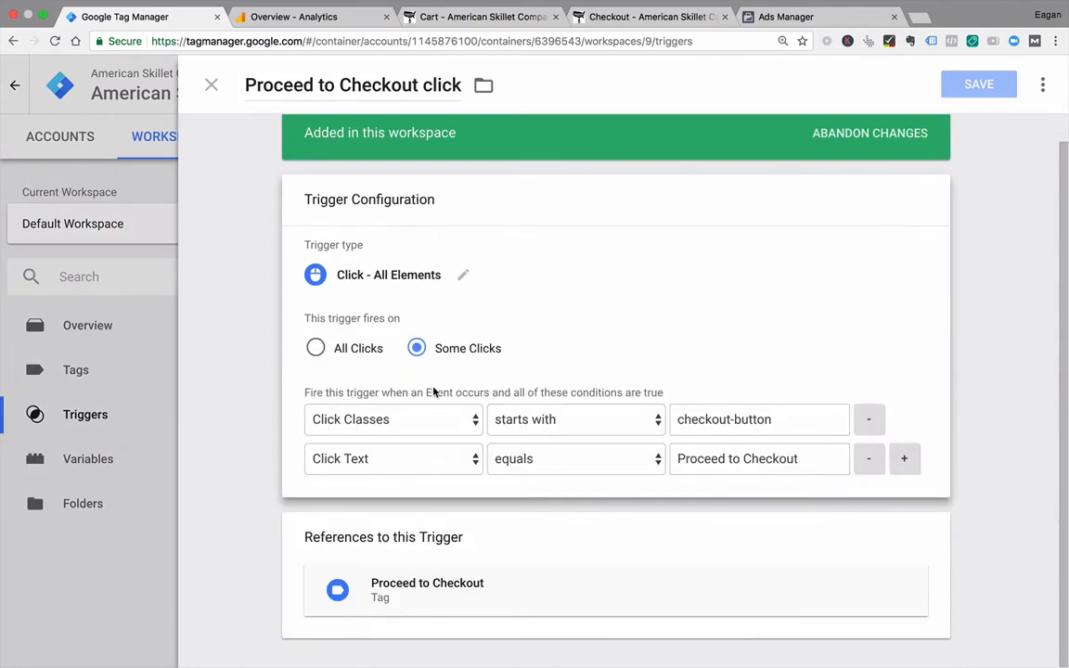
{"action": "left_click", "coordinate": [565, 420]}
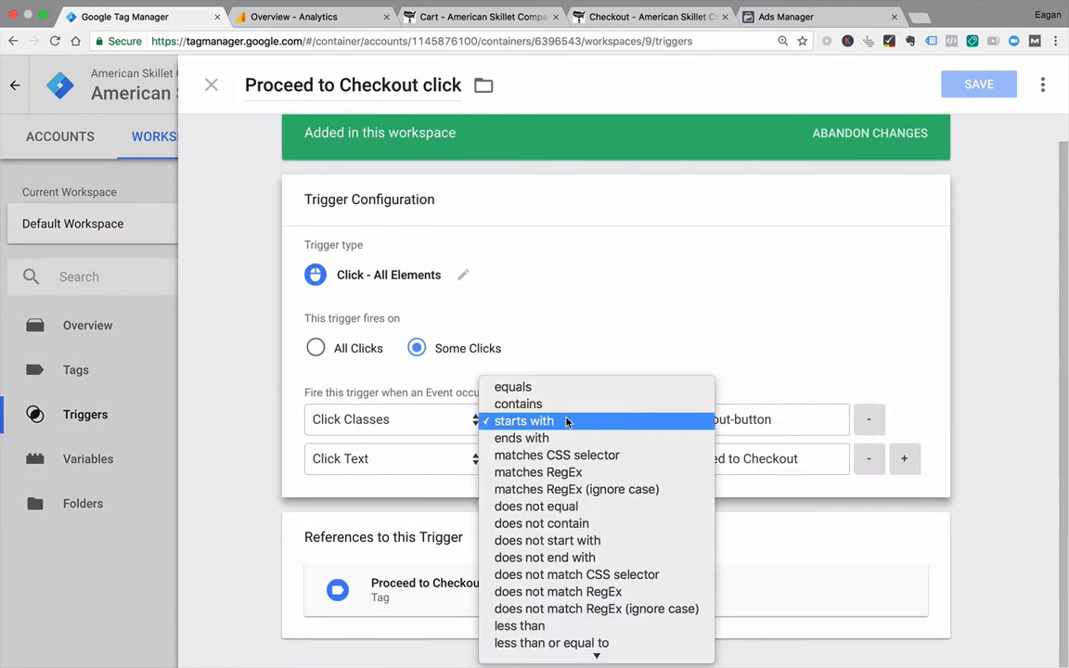
{"action": "left_click", "coordinate": [555, 406]}
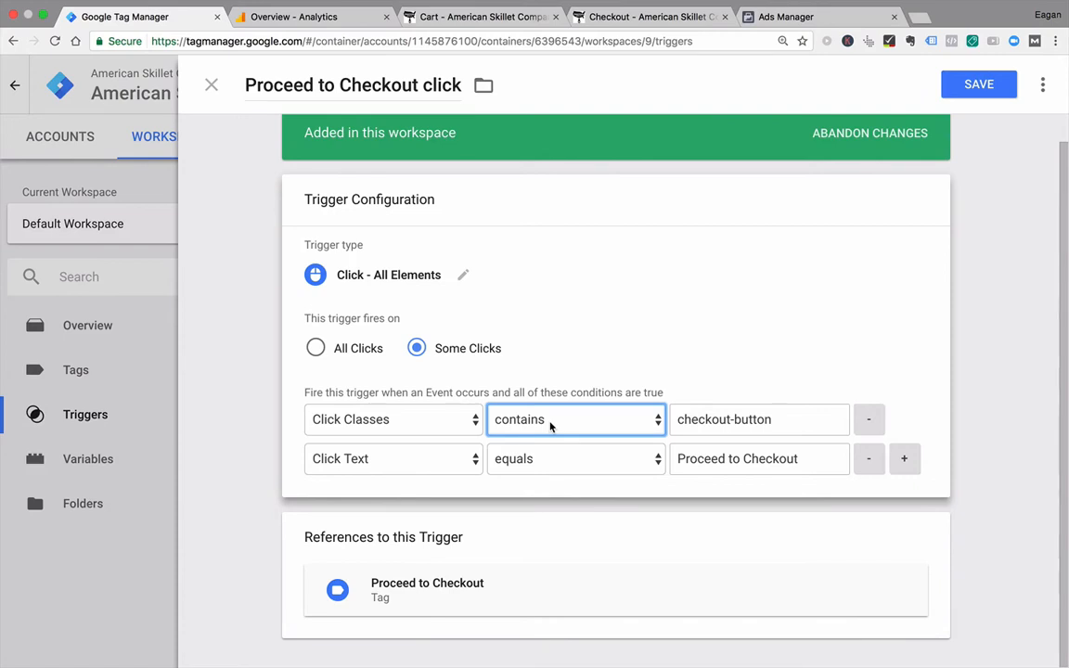
{"action": "left_click", "coordinate": [966, 89]}
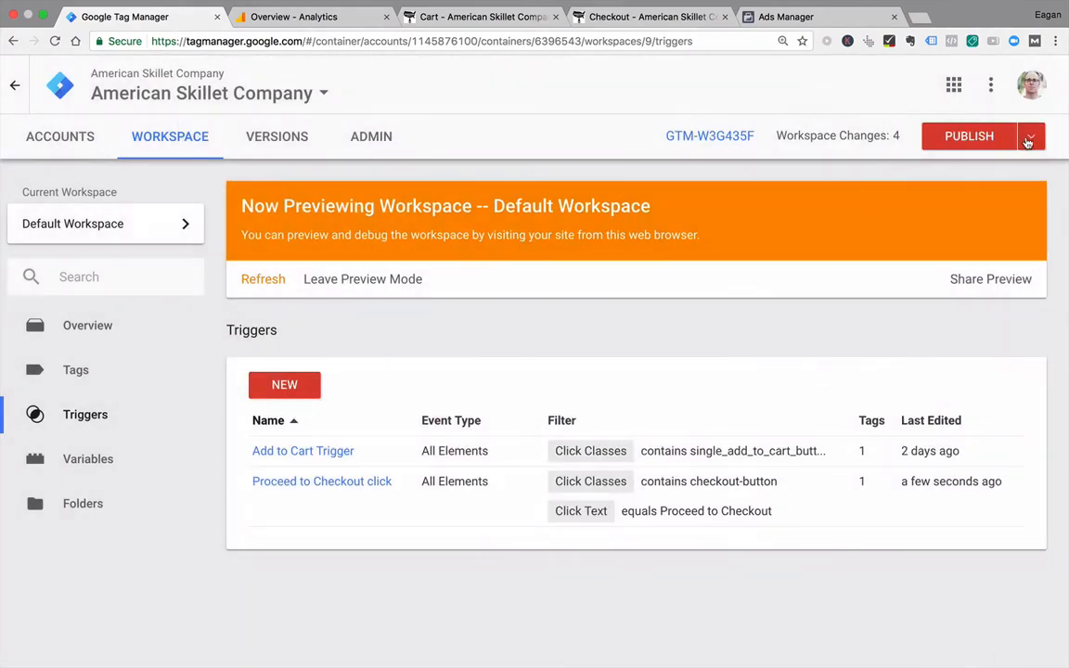
Step: Restart Preview mode with the updated trigger and reload the American Skillet Company cart page
{"action": "left_click", "coordinate": [1030, 138]}
{"action": "left_click", "coordinate": [943, 294]}
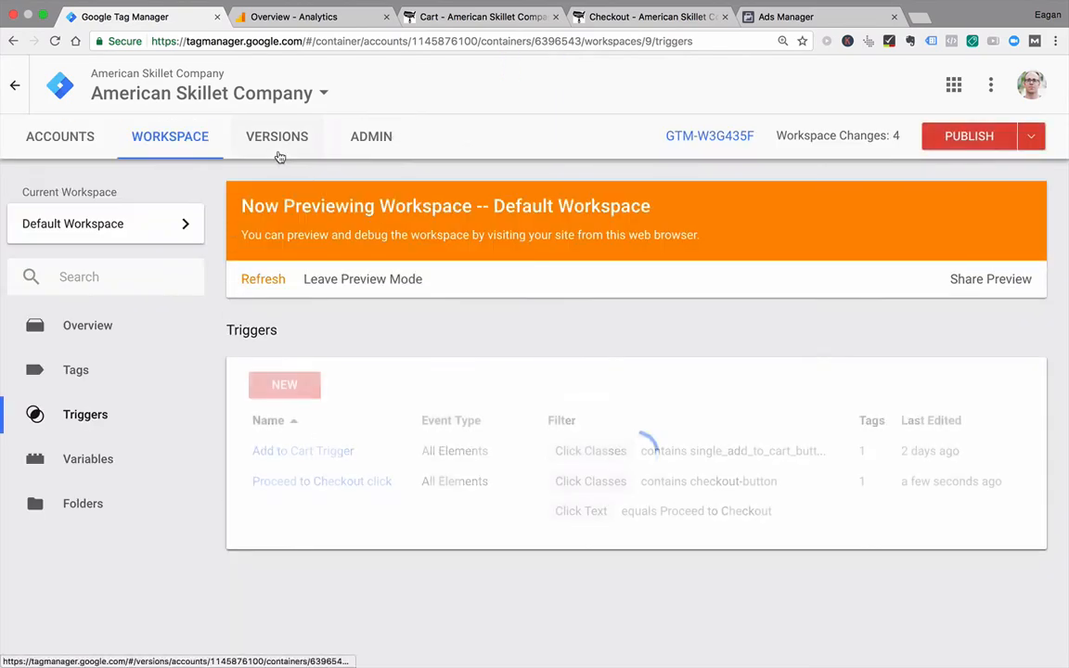
{"action": "left_click", "coordinate": [502, 16]}
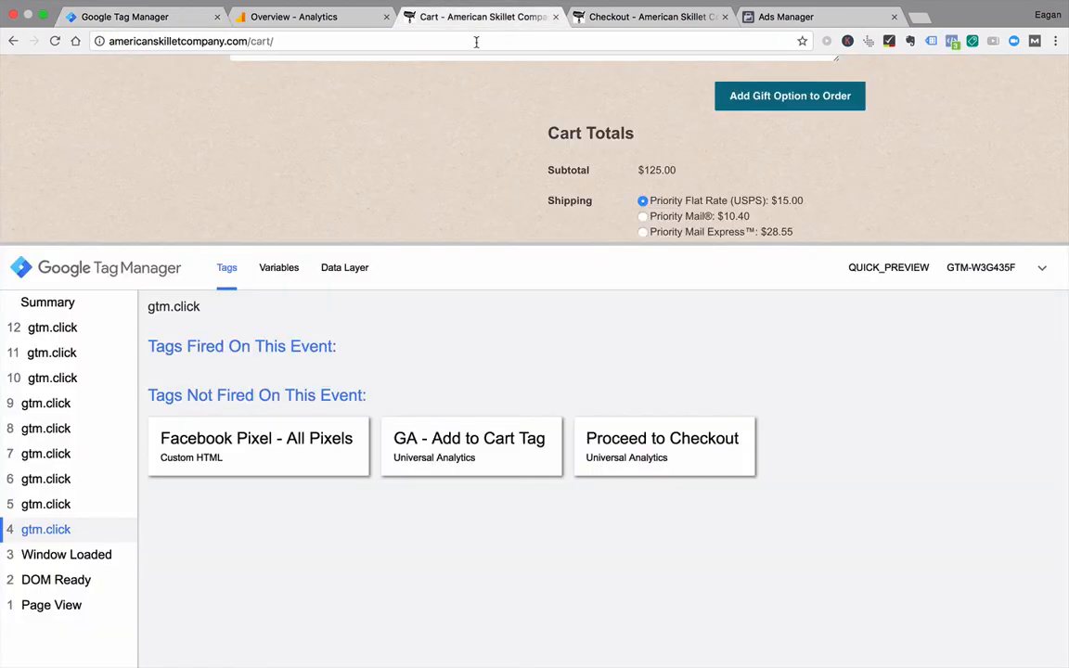
{"action": "left_click", "coordinate": [473, 41]}
{"action": "key", "text": "Return"}
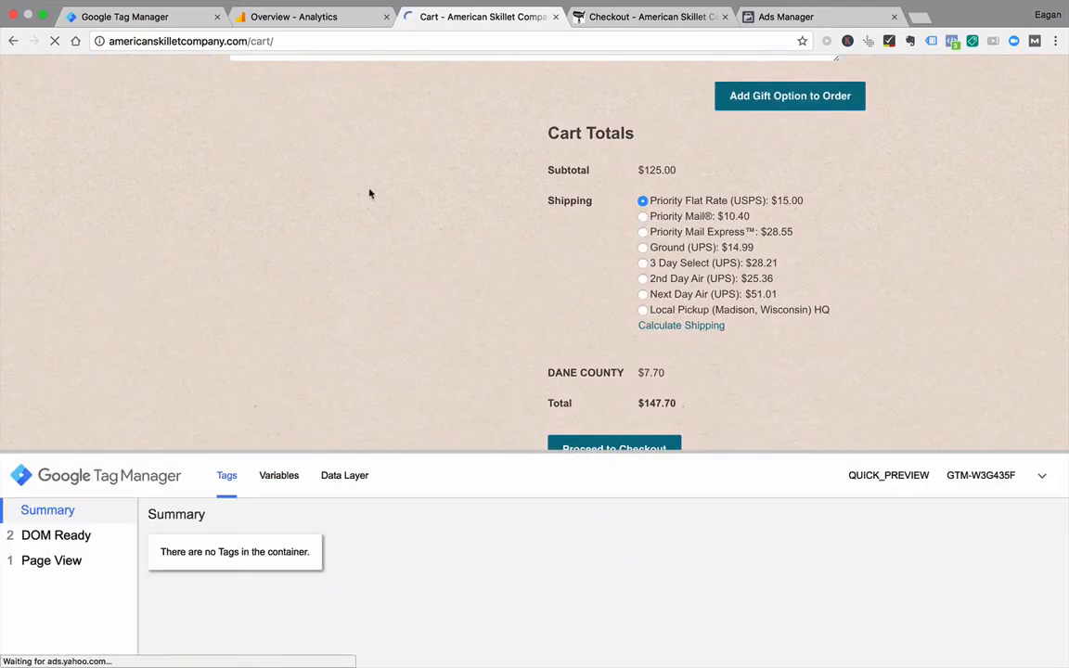
Step: Retest the trigger with clicks on blank cart areas and on Proceed to Checkout, and check the tags fired in the debug panel
{"action": "left_click", "coordinate": [605, 283]}
{"action": "left_click", "coordinate": [901, 296]}
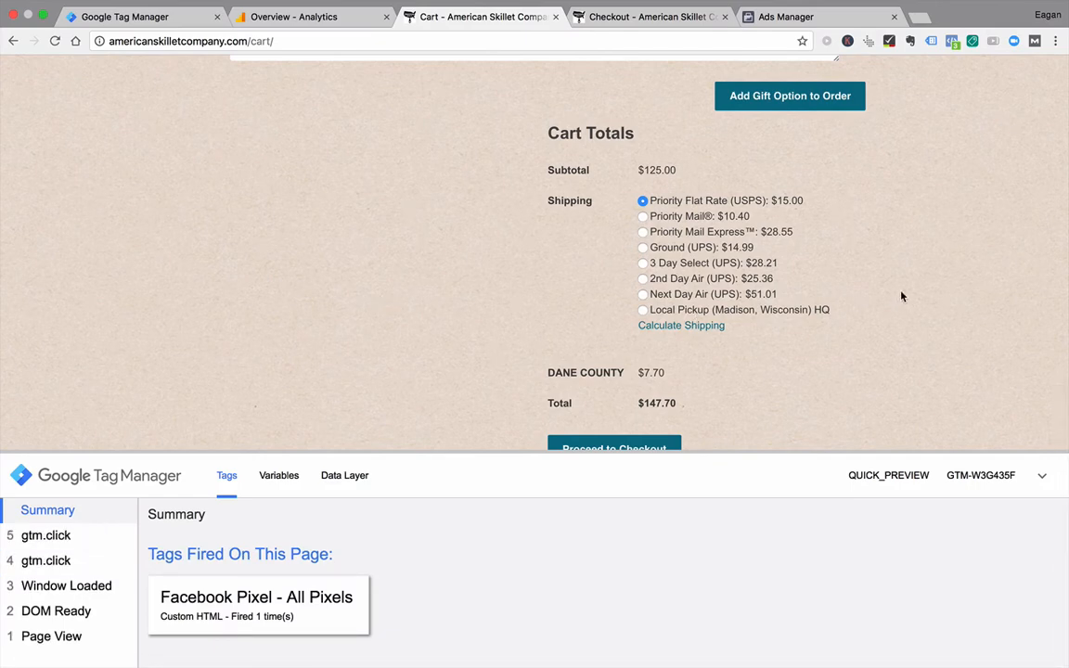
{"action": "left_click_drag", "start_coordinate": [745, 452], "coordinate": [745, 482]}
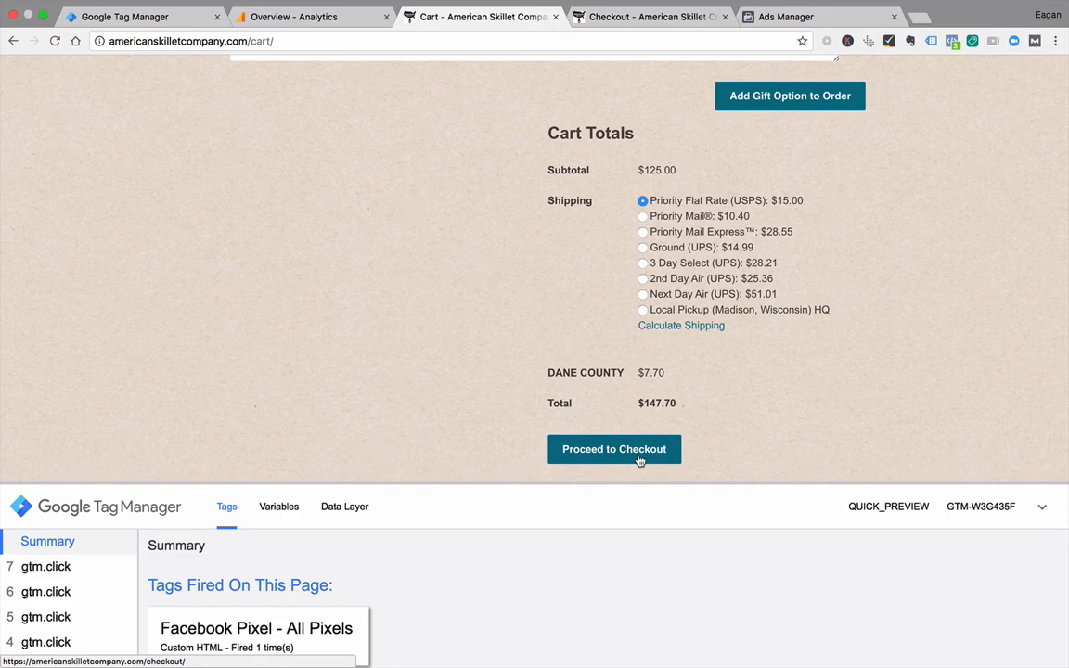
{"action": "left_click", "coordinate": [582, 450], "text": "super"}
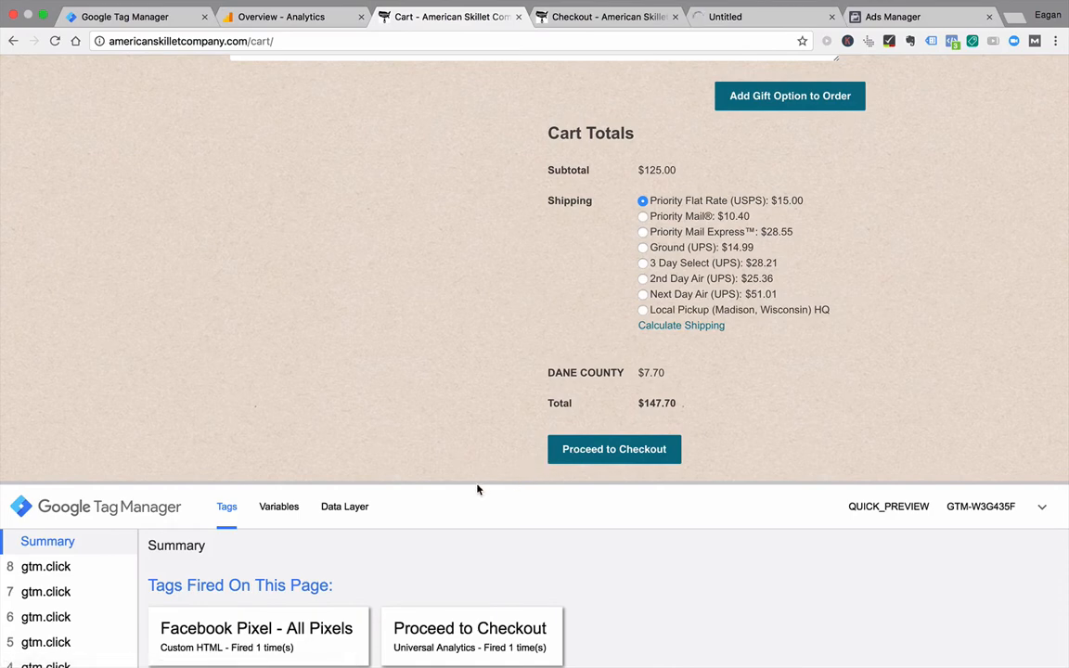
{"action": "left_click_drag", "start_coordinate": [485, 479], "coordinate": [484, 305]}
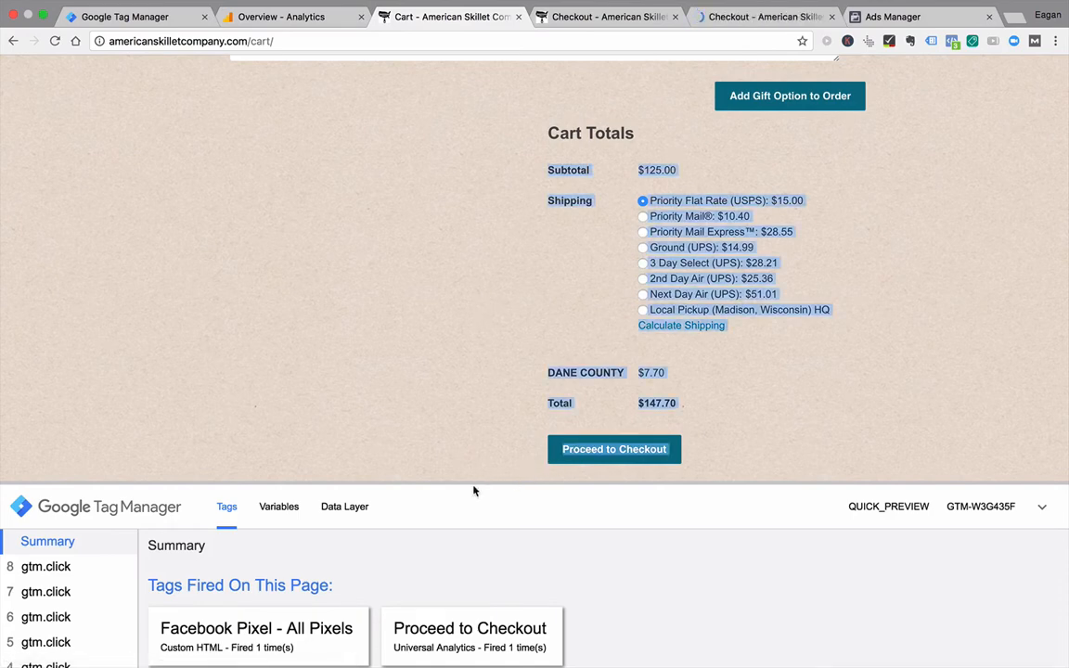
{"action": "left_click_drag", "start_coordinate": [474, 489], "coordinate": [487, 269]}
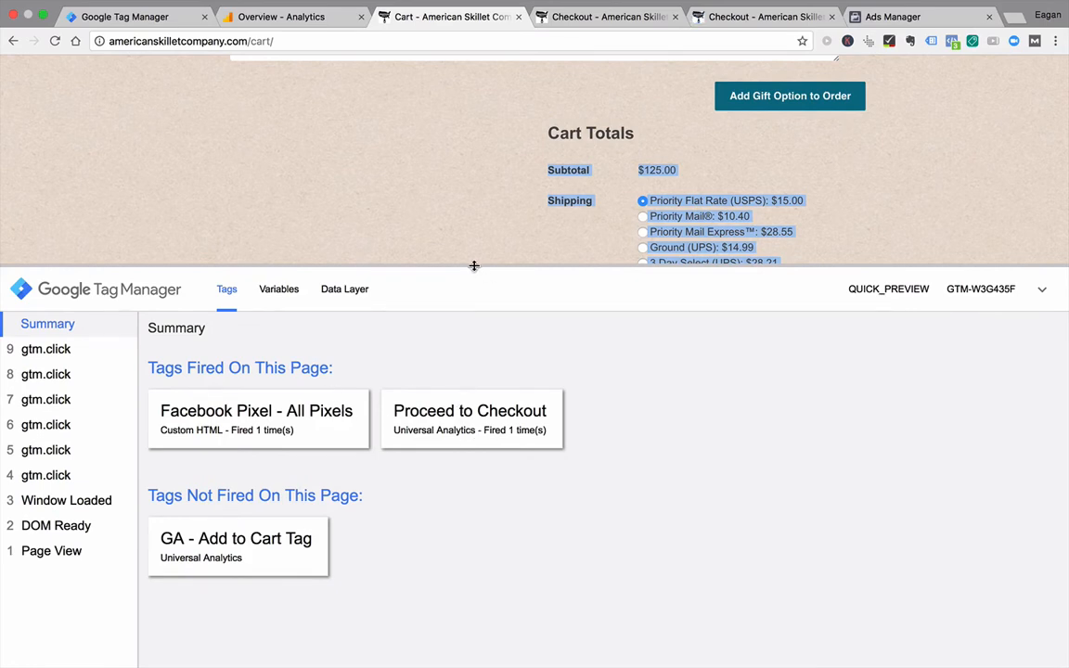
{"action": "left_click_drag", "start_coordinate": [474, 265], "coordinate": [518, 460]}
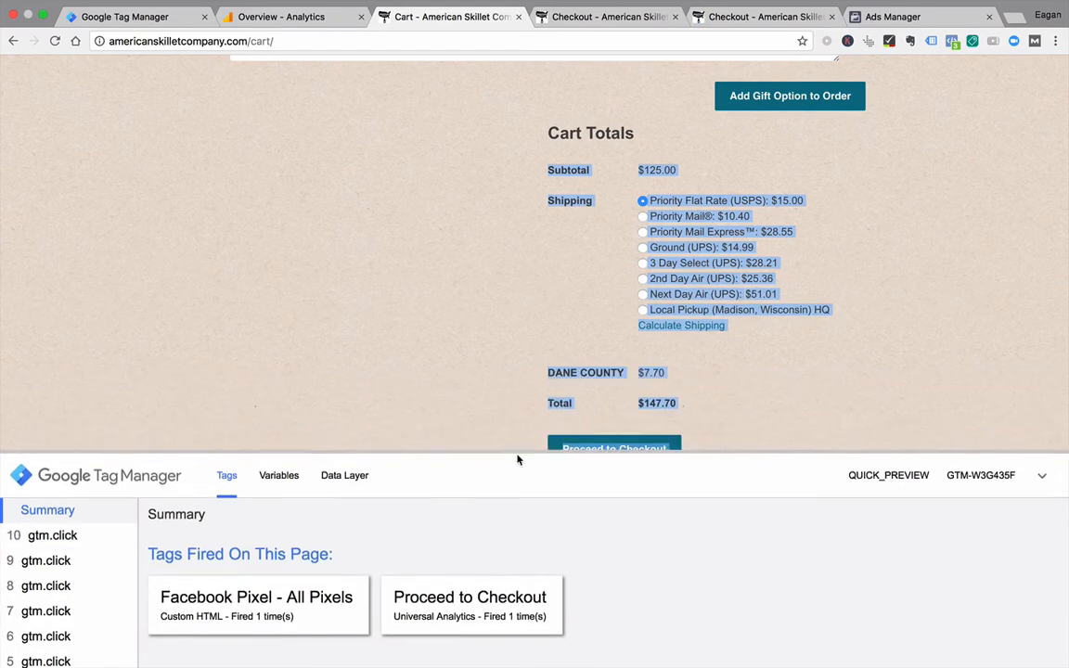
Step: Return to Tag Manager and leave preview mode for the Default Workspace
{"action": "left_click", "coordinate": [296, 33]}
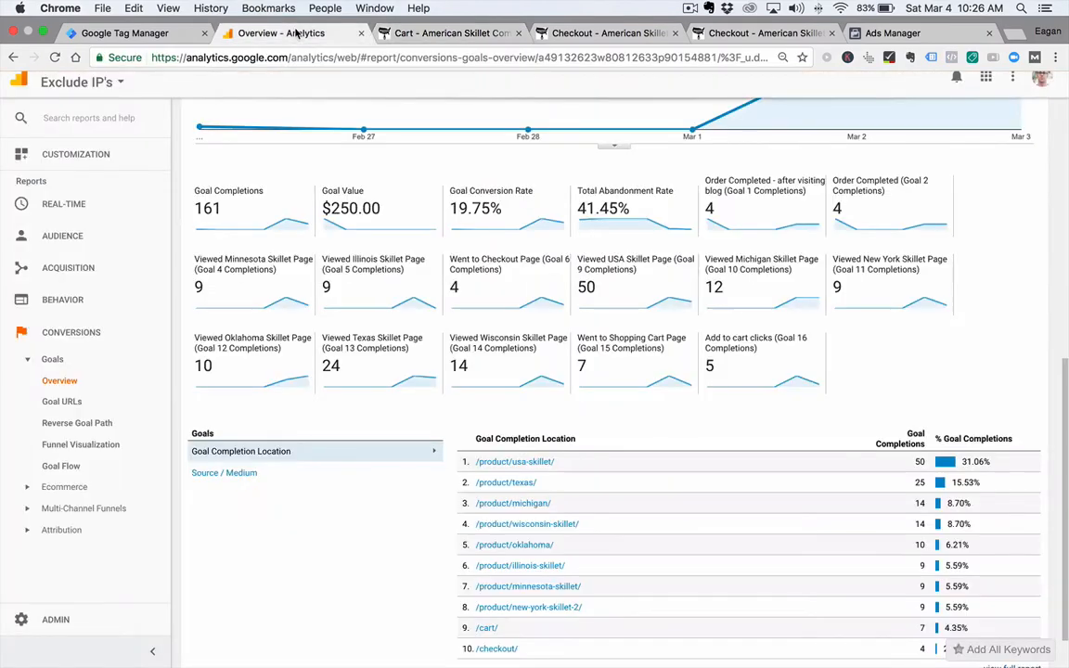
{"action": "left_click", "coordinate": [156, 35]}
{"action": "left_click", "coordinate": [390, 278]}
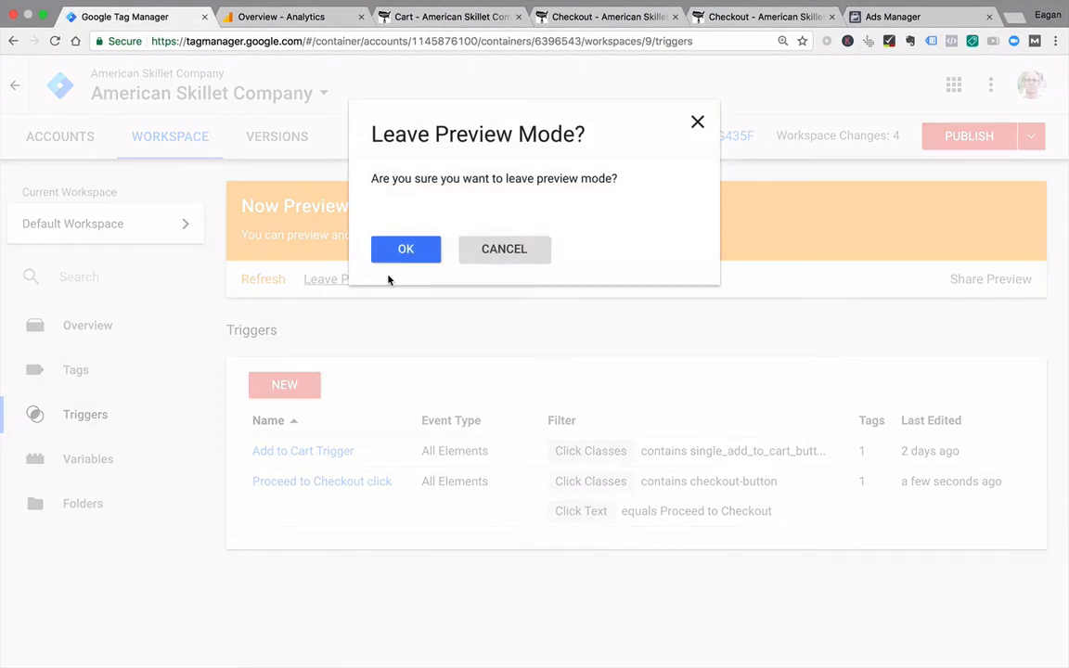
{"action": "left_click", "coordinate": [405, 261]}
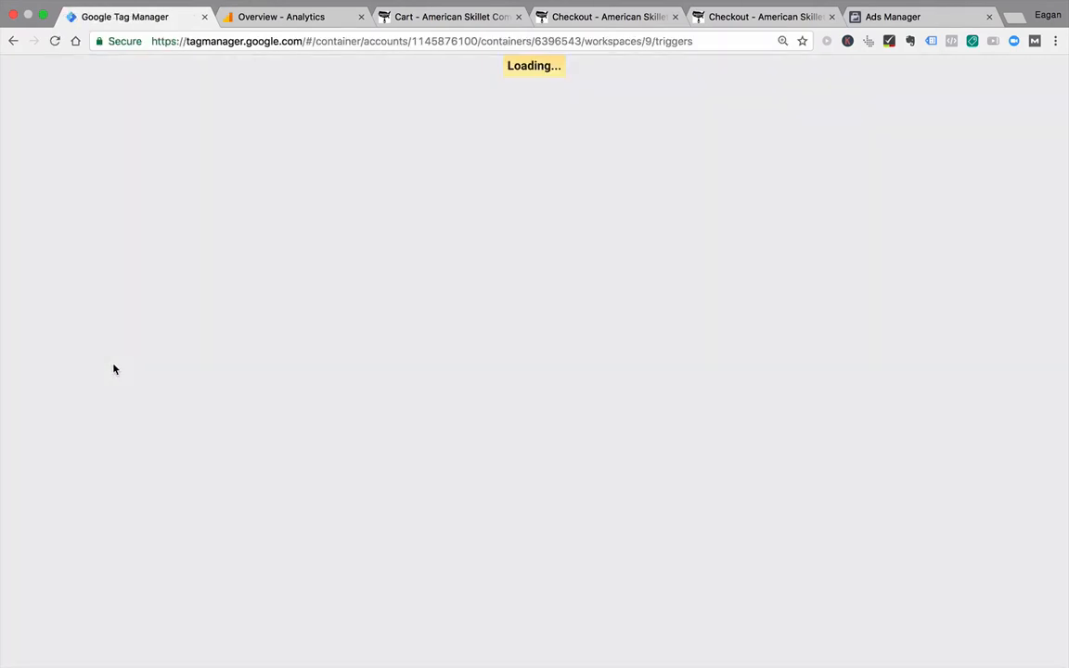
Step: Rename the Proceed to Checkout tag as "GA - Proceed to Checkout"
{"action": "left_click", "coordinate": [77, 376]}
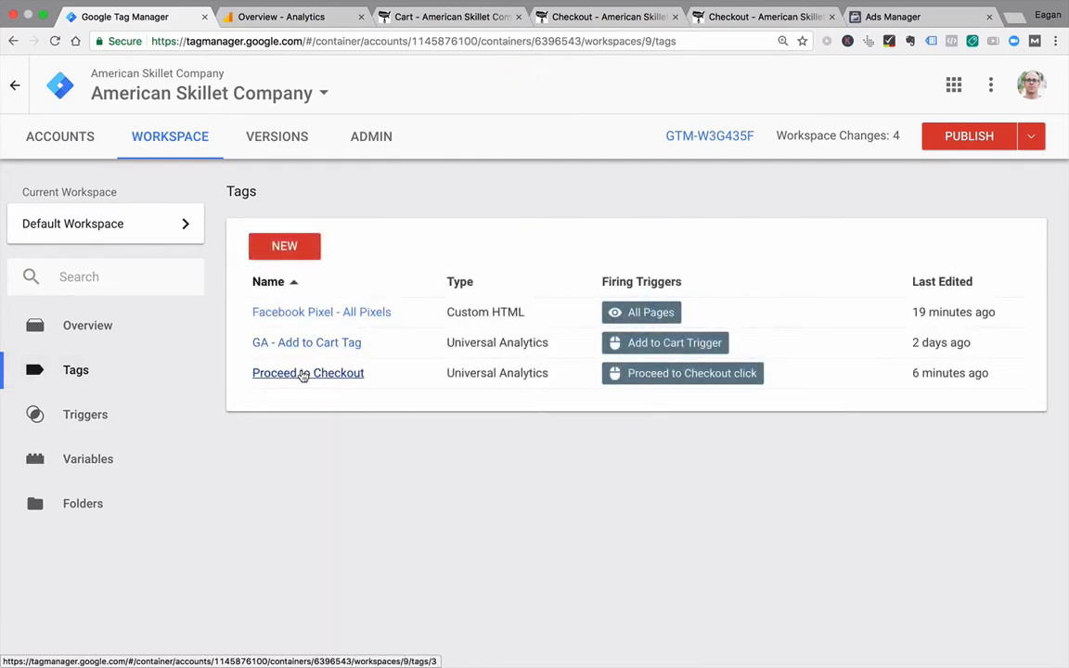
{"action": "left_click", "coordinate": [302, 375]}
{"action": "left_click", "coordinate": [247, 84]}
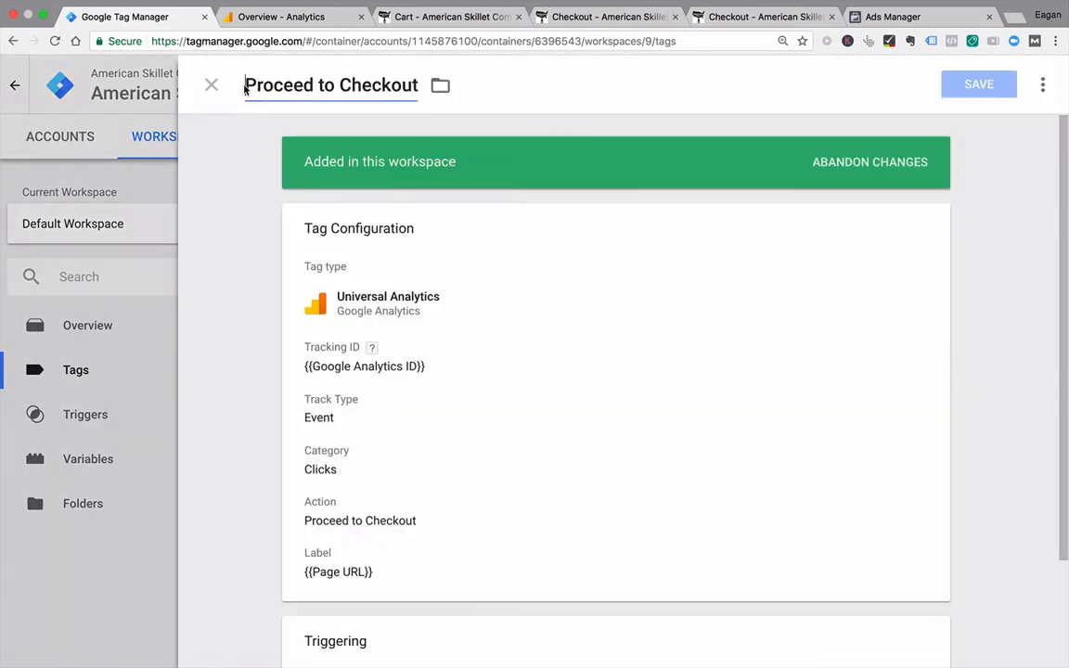
{"action": "type", "text": "GA -"}
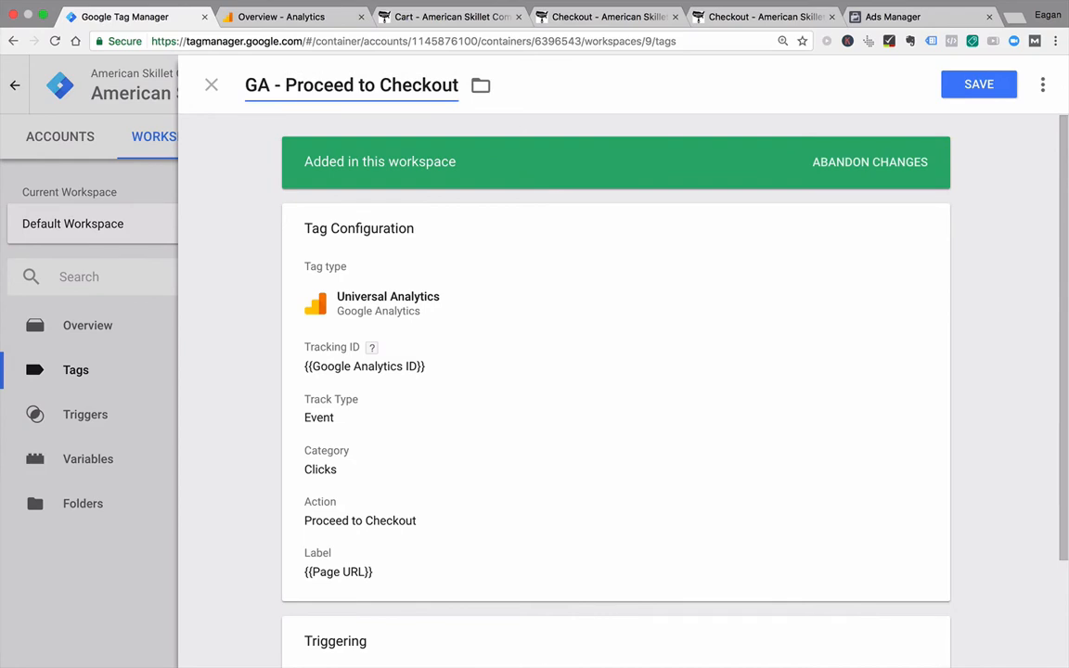
Step: Check the tag's event tracking parameters, and open the Add to cart clicks goal in the Analytics goal settings of the Exclude IP's view
{"action": "left_click", "coordinate": [348, 436]}
{"action": "scroll", "coordinate": [205, 464], "scroll_direction": "down", "scroll_amount": 2}
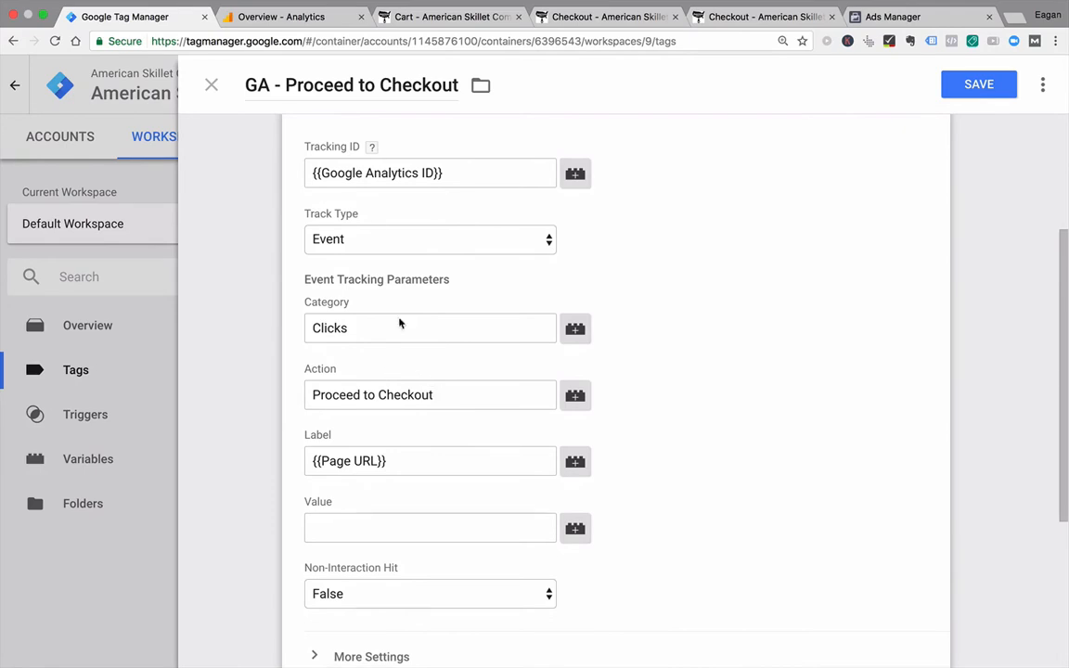
{"action": "left_click", "coordinate": [253, 15]}
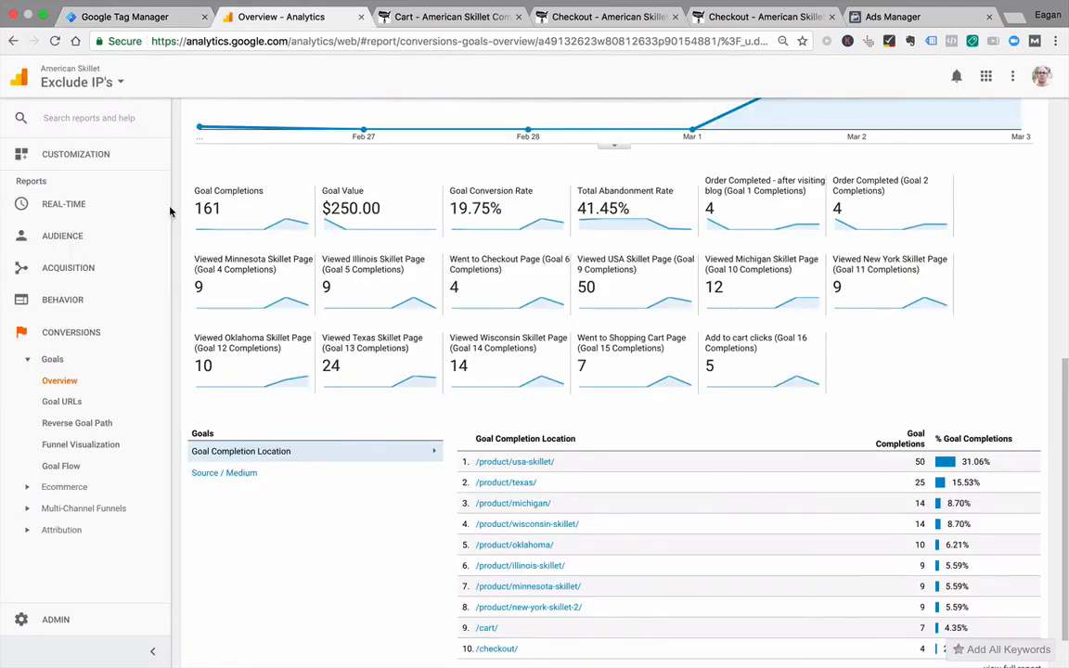
{"action": "left_click", "coordinate": [64, 628]}
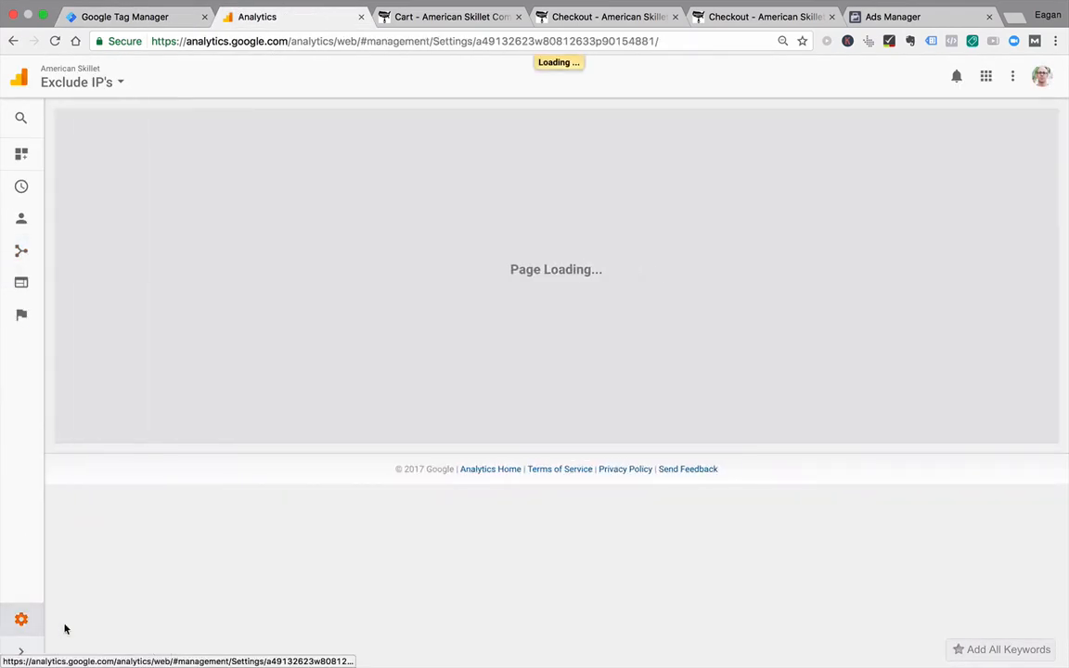
{"action": "left_click", "coordinate": [771, 264]}
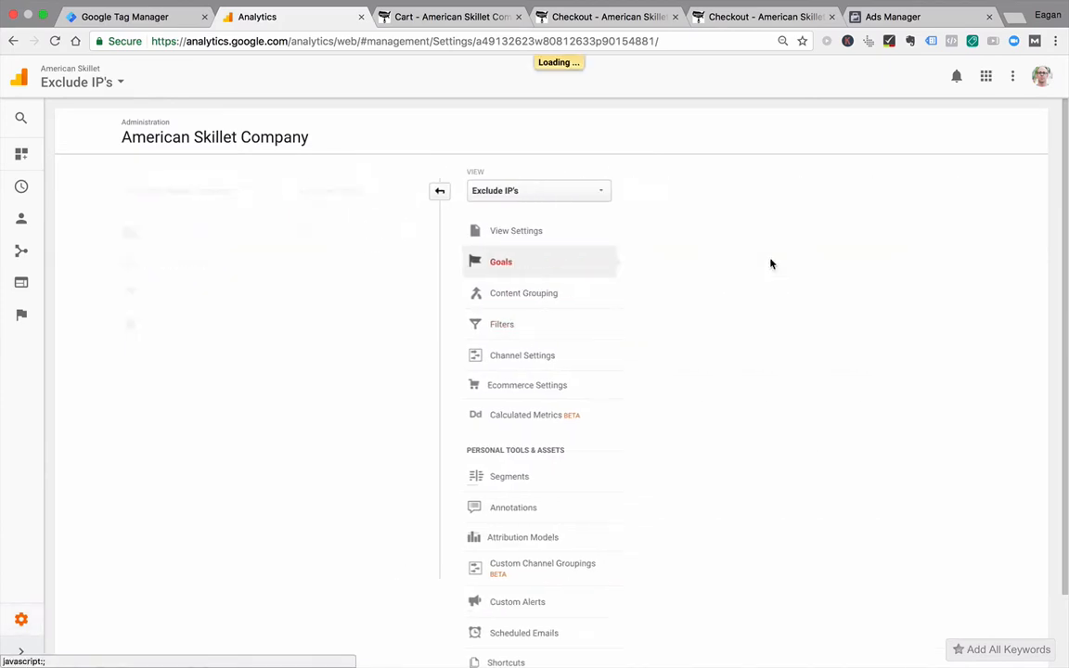
{"action": "scroll", "coordinate": [345, 407], "scroll_direction": "down", "scroll_amount": 3}
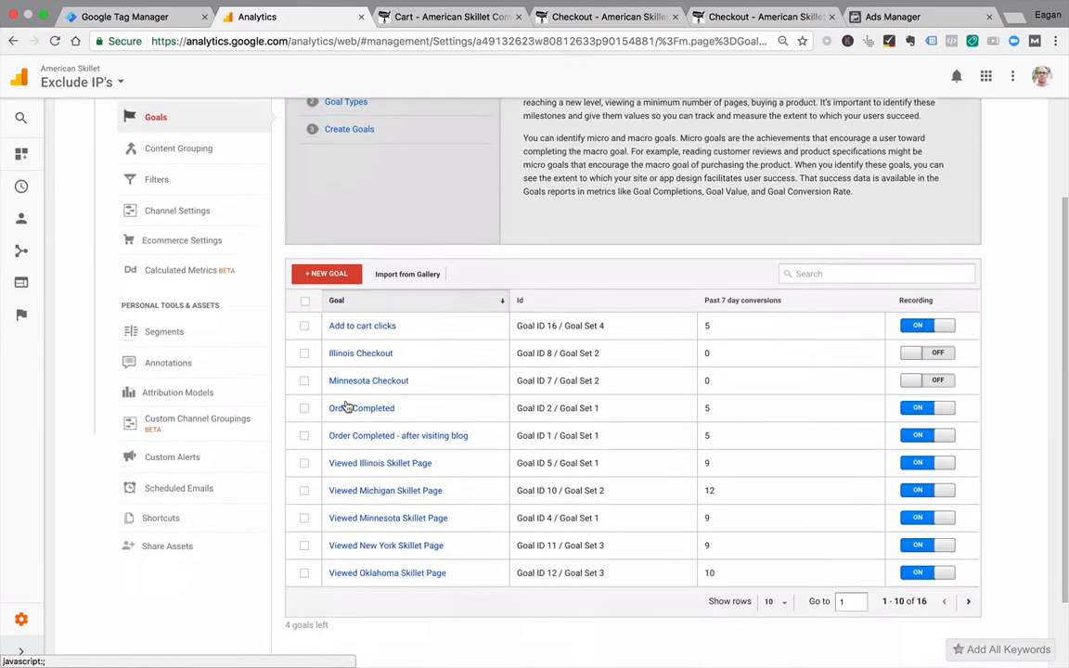
{"action": "scroll", "coordinate": [345, 407], "scroll_direction": "down", "scroll_amount": 1}
{"action": "left_click", "coordinate": [379, 270]}
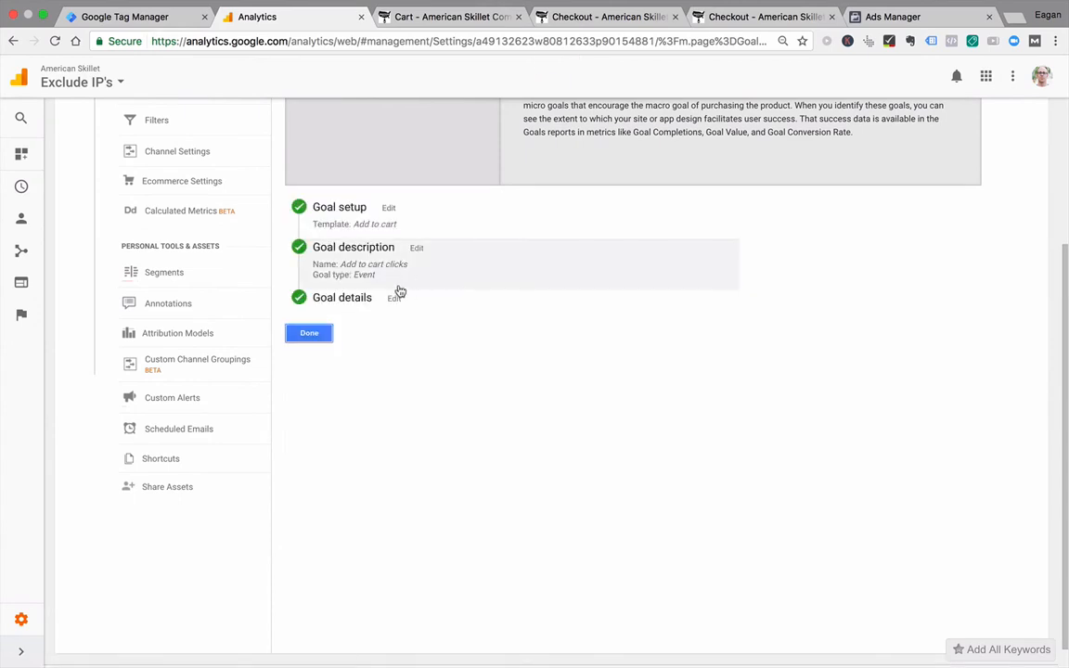
Step: Review the Add to cart clicks goal's template setup, its Event type description and its event conditions
{"action": "left_click", "coordinate": [389, 227]}
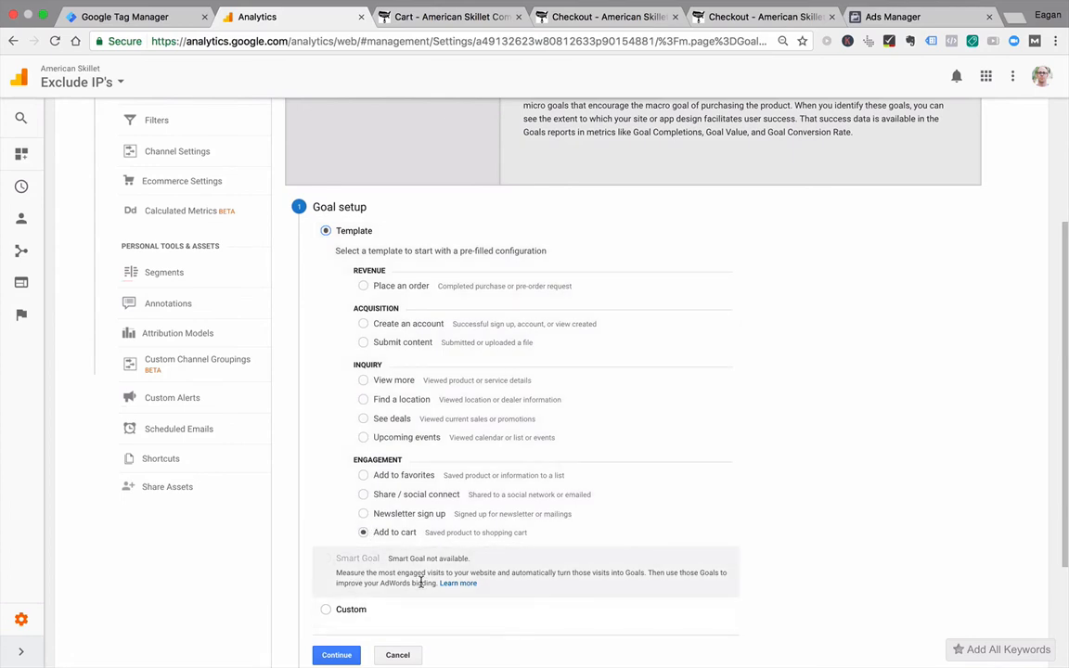
{"action": "scroll", "coordinate": [417, 580], "scroll_direction": "down", "scroll_amount": 1}
{"action": "left_click", "coordinate": [350, 613]}
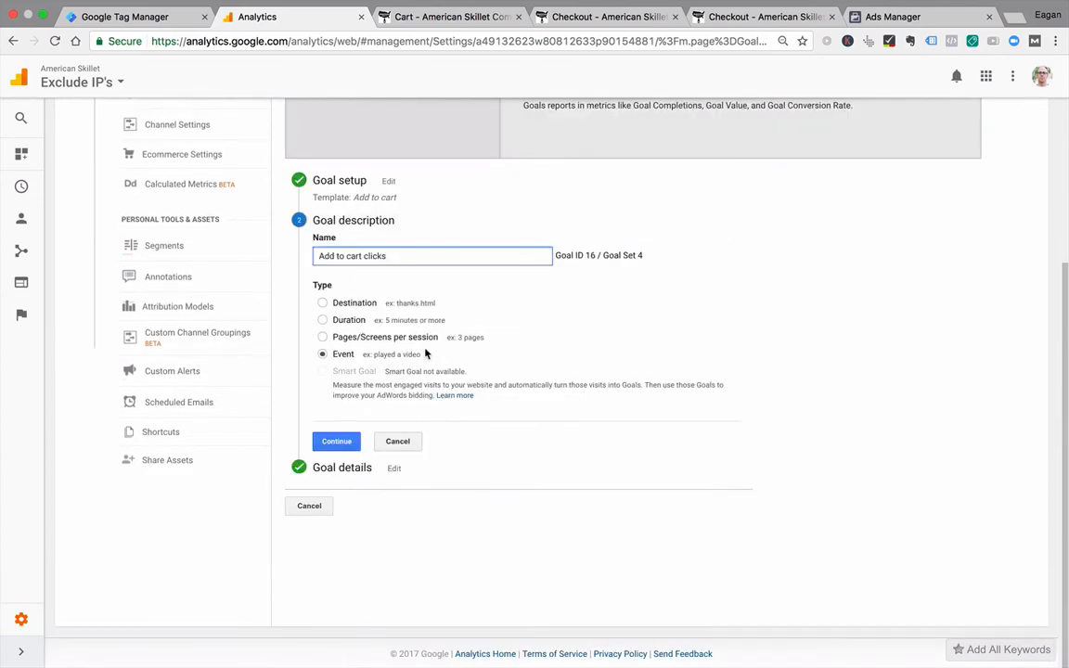
{"action": "left_click", "coordinate": [336, 441]}
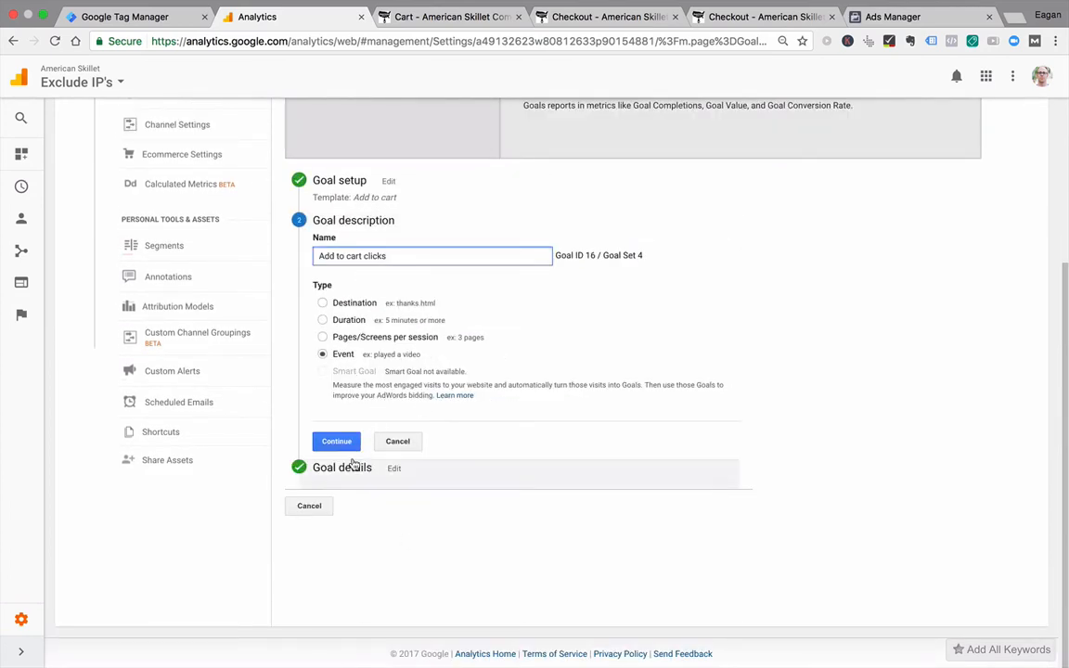
{"action": "left_click", "coordinate": [475, 342]}
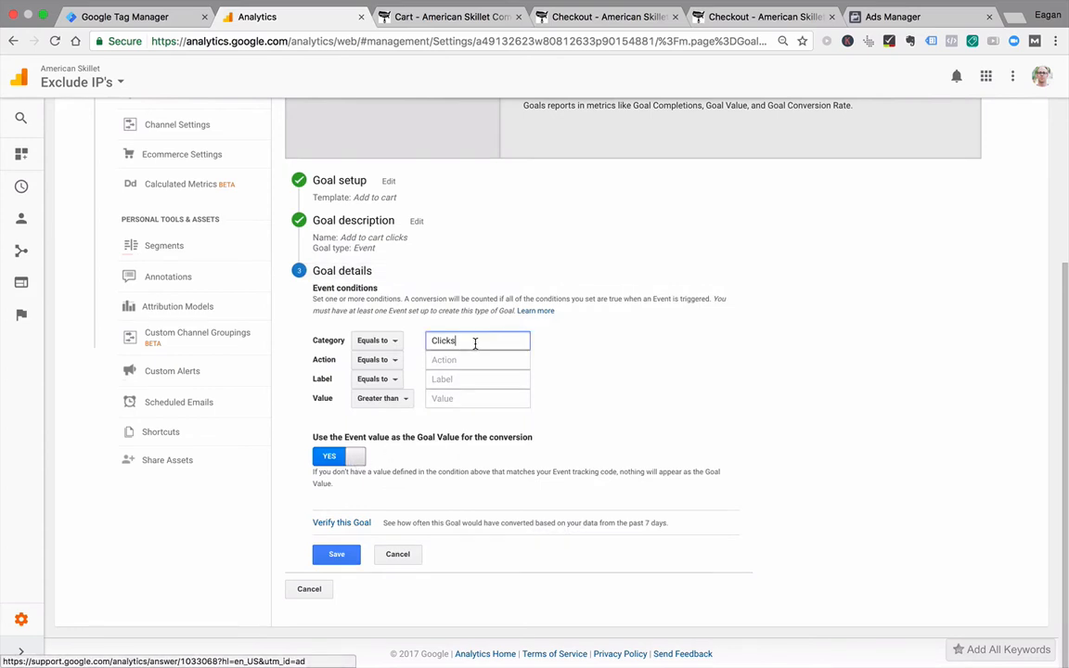
{"action": "left_click", "coordinate": [465, 359]}
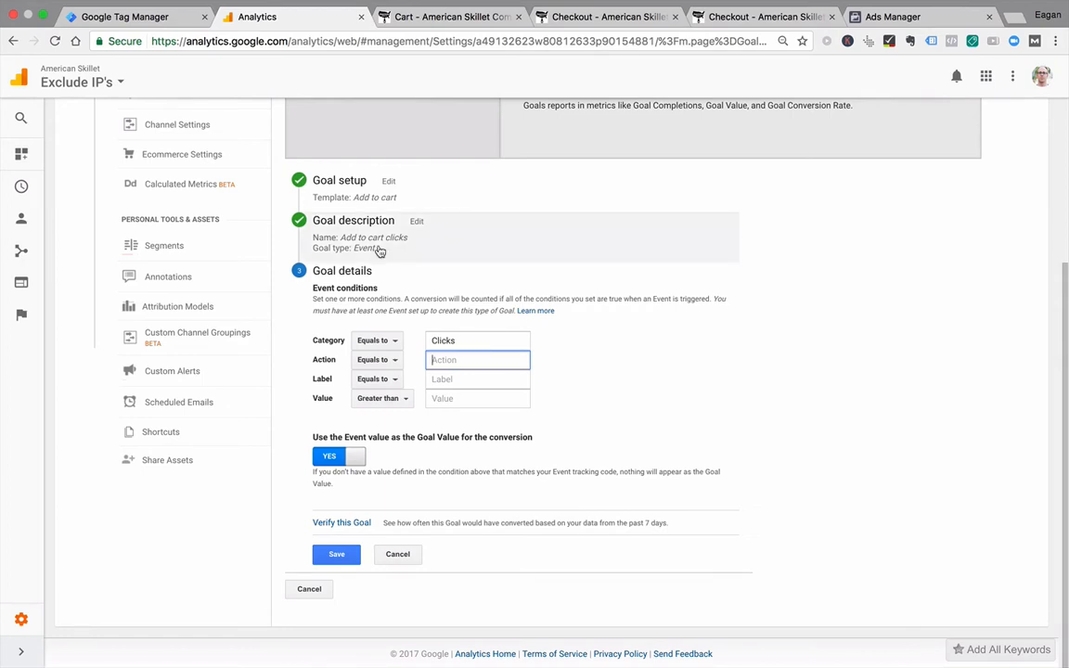
Step: Compare the goal with the Proceed to Checkout tag in Tag Manager, keeping the tag's unsaved edits, and close the goal without saving
{"action": "left_click", "coordinate": [159, 19]}
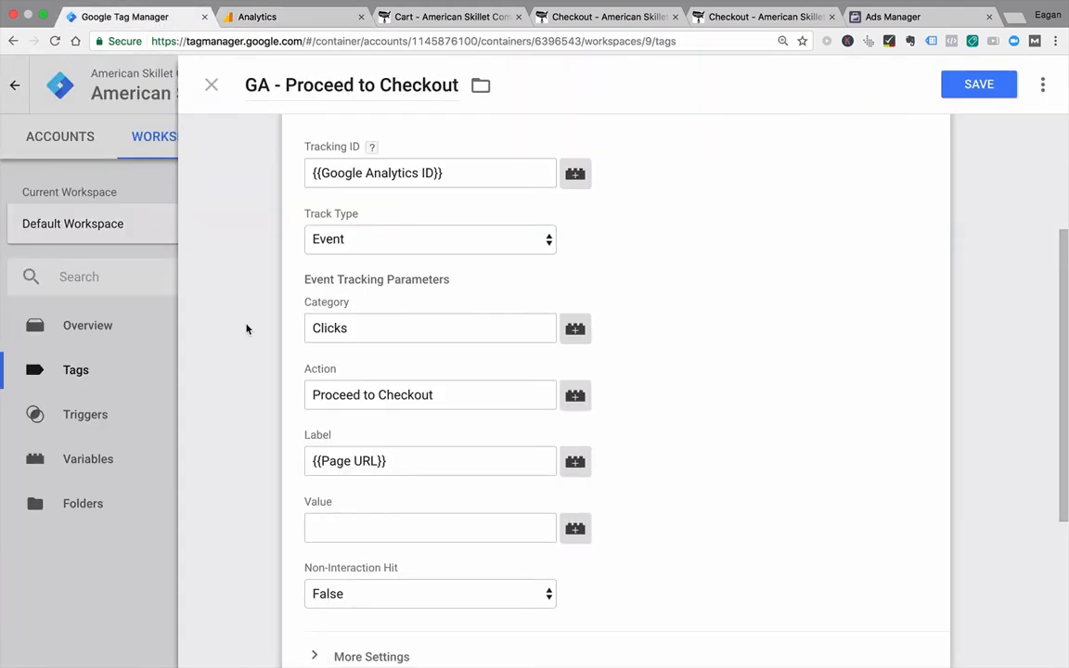
{"action": "left_click", "coordinate": [146, 342]}
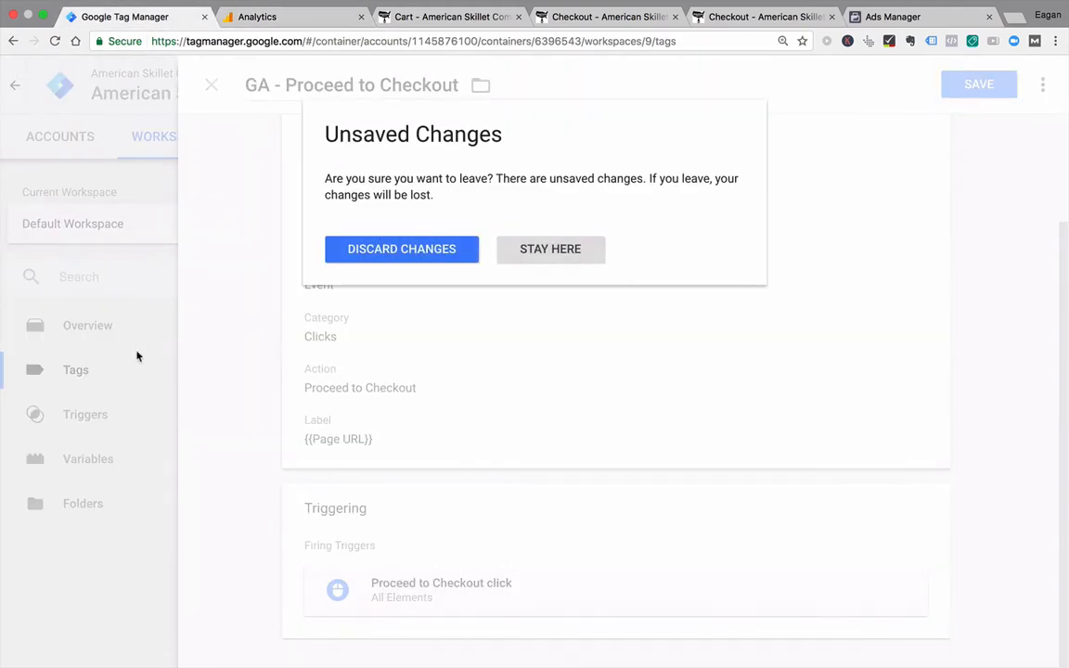
{"action": "left_click", "coordinate": [536, 255]}
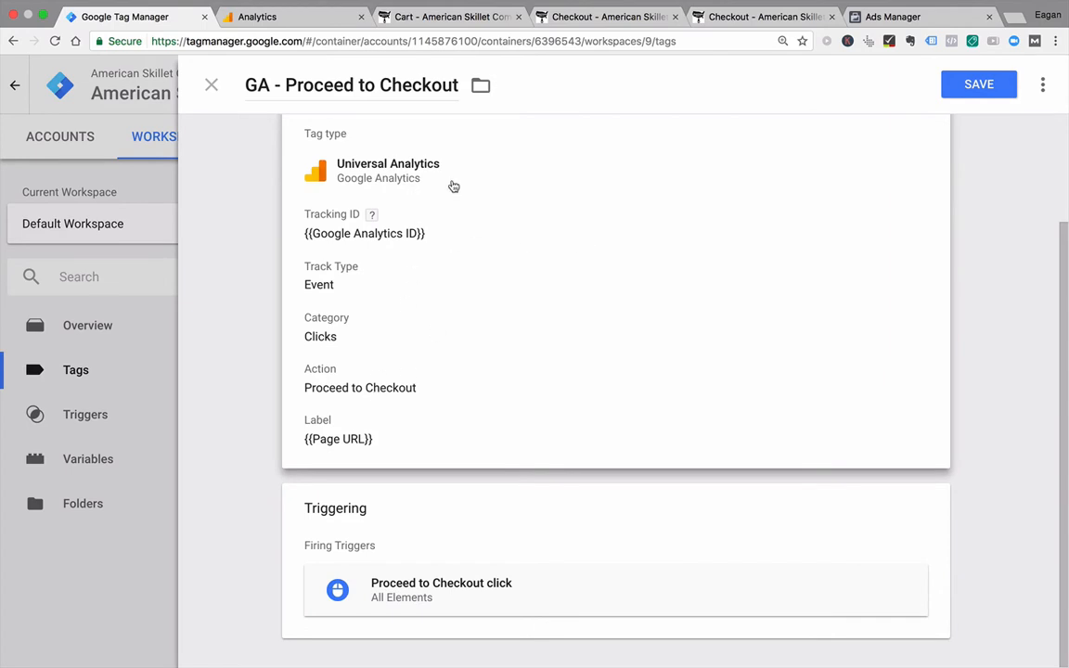
{"action": "left_click", "coordinate": [305, 16]}
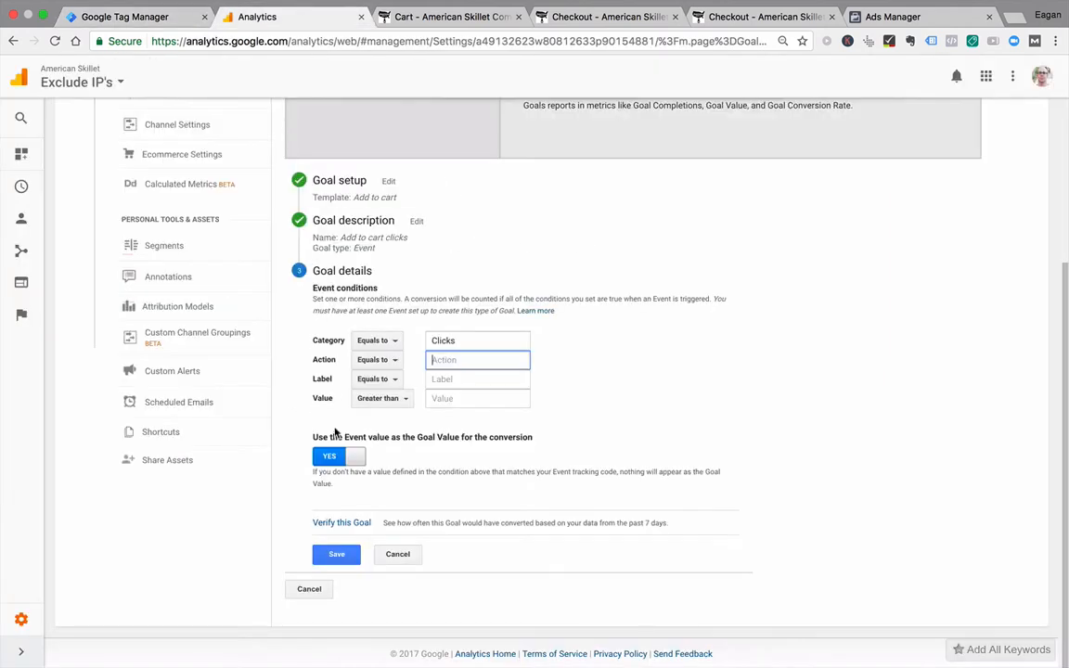
{"action": "left_click", "coordinate": [407, 559]}
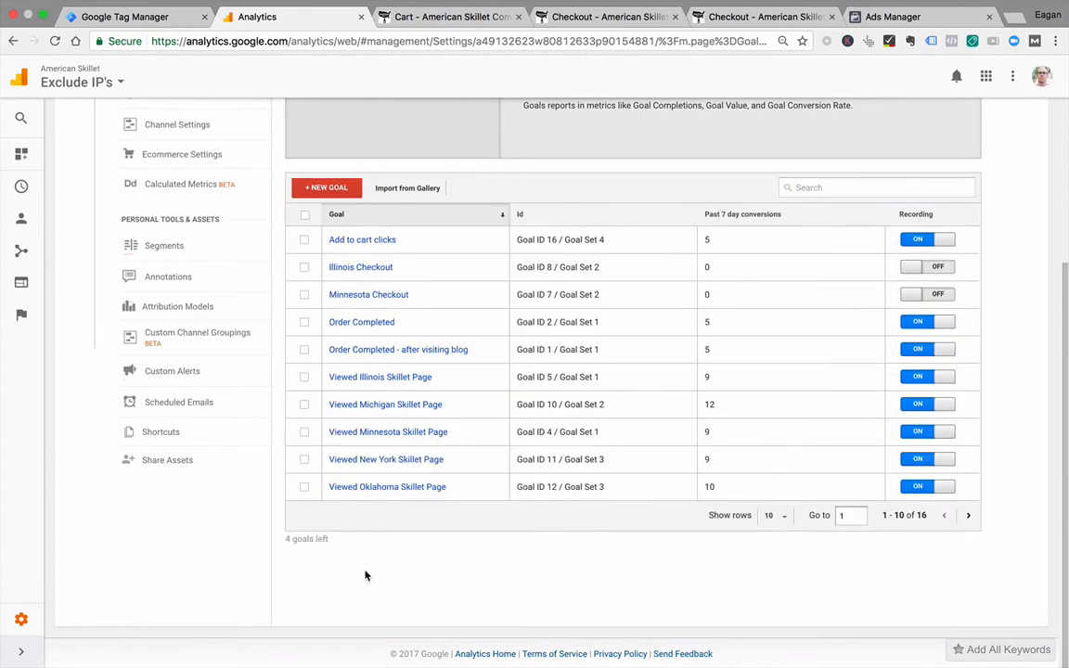
Step: Start a new custom goal named "Proceed to Checkout Click" with the Event type and continue to its details
{"action": "left_click", "coordinate": [325, 188]}
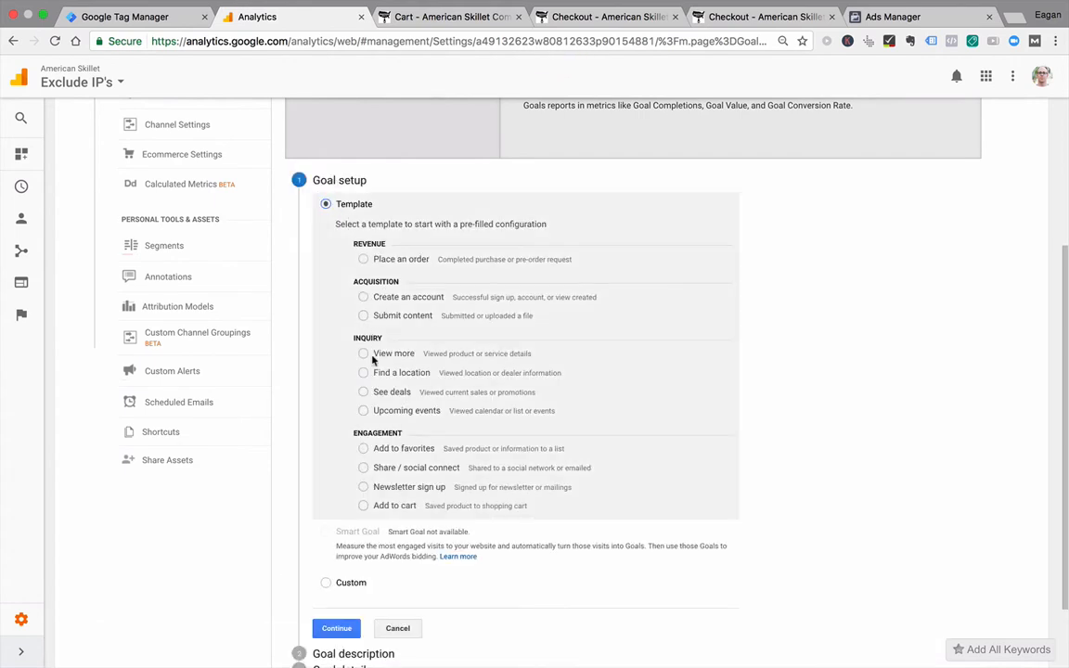
{"action": "left_click", "coordinate": [363, 506]}
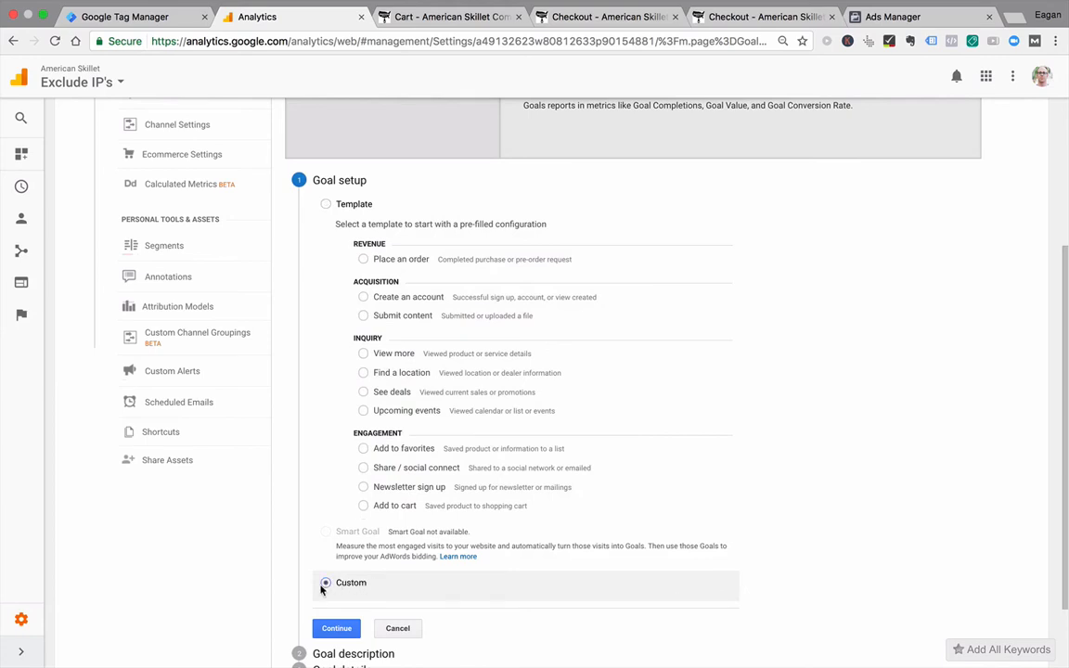
{"action": "left_click", "coordinate": [334, 629]}
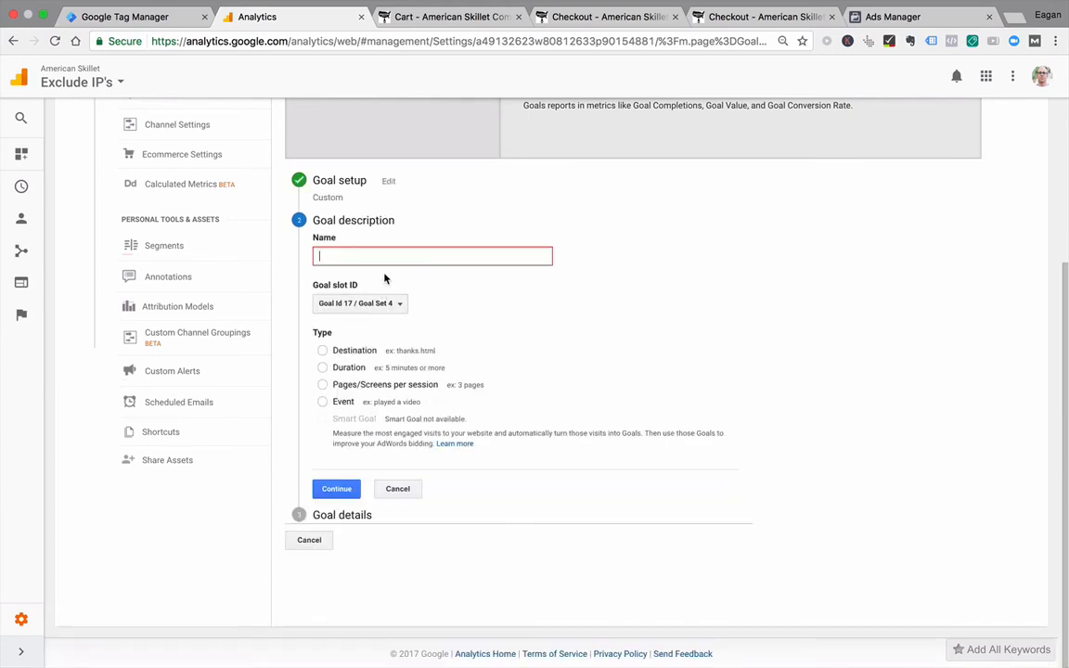
{"action": "type", "text": "Proceed to Checkout Click"}
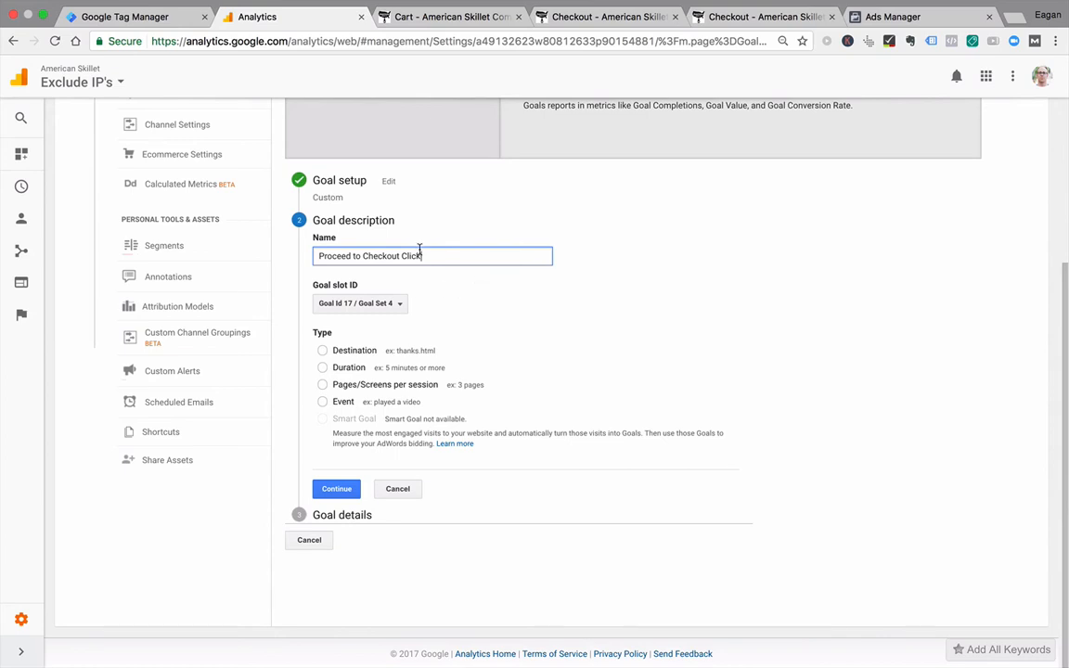
{"action": "left_click", "coordinate": [322, 403]}
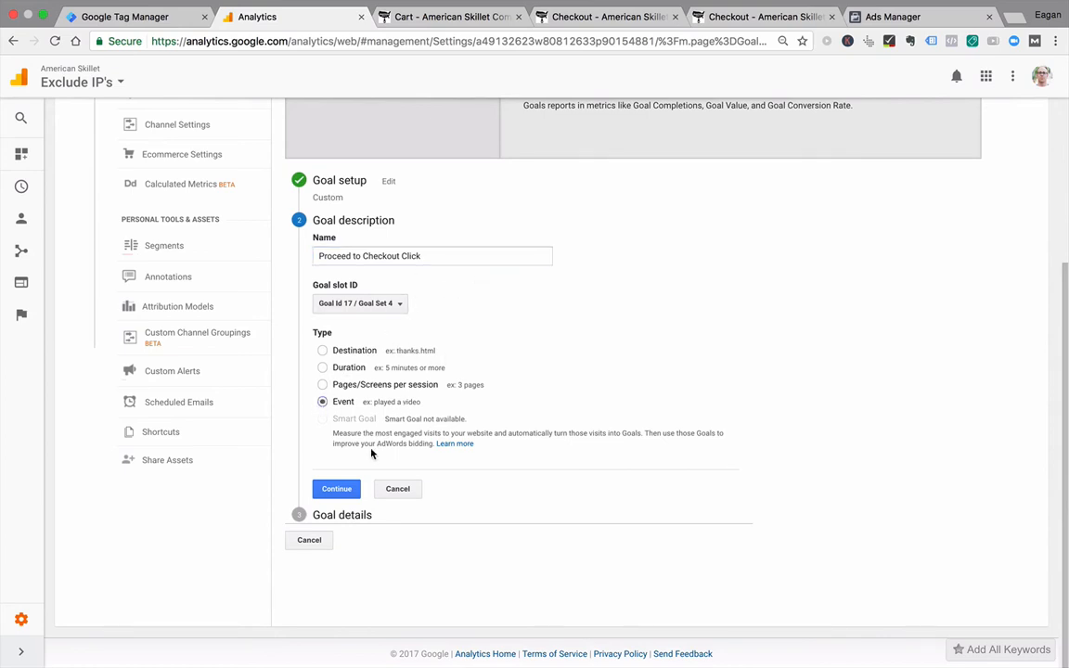
{"action": "left_click", "coordinate": [330, 489]}
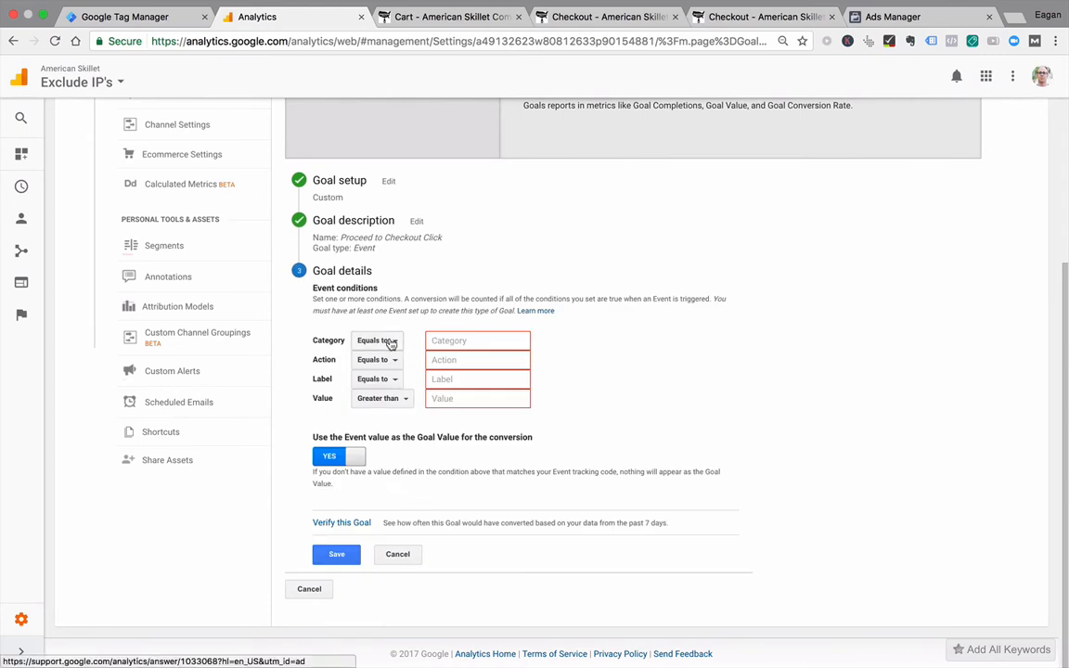
Step: Set the goal's event conditions to category equals "Clicks" and action equals "Proceed to Checkout"
{"action": "type", "text": "Clicks"}
{"action": "left_click", "coordinate": [447, 362]}
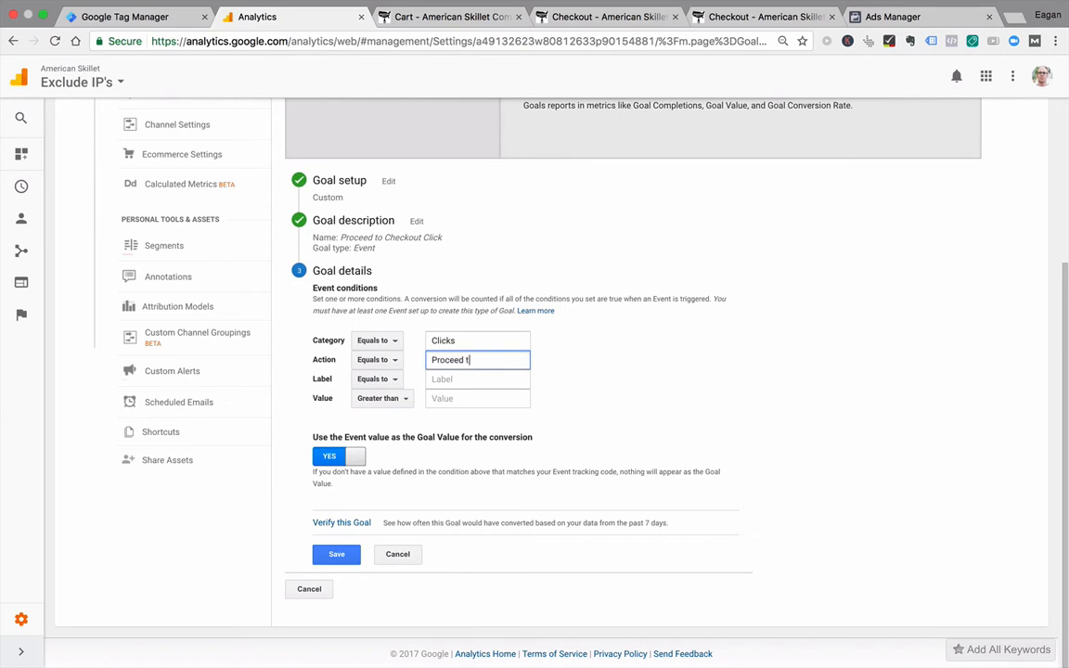
{"action": "type", "text": "Proceed to Checkout"}
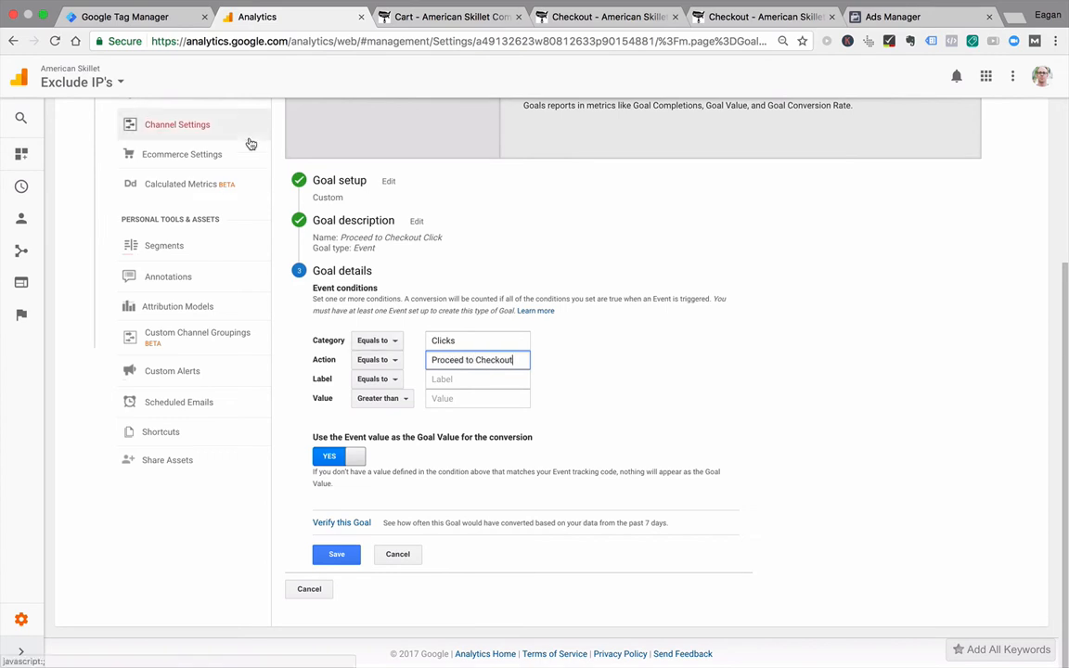
Step: Check the category, action, label and value parameters of the GA - Proceed to Checkout tag in Tag Manager
{"action": "left_click", "coordinate": [156, 17]}
{"action": "left_click", "coordinate": [399, 389]}
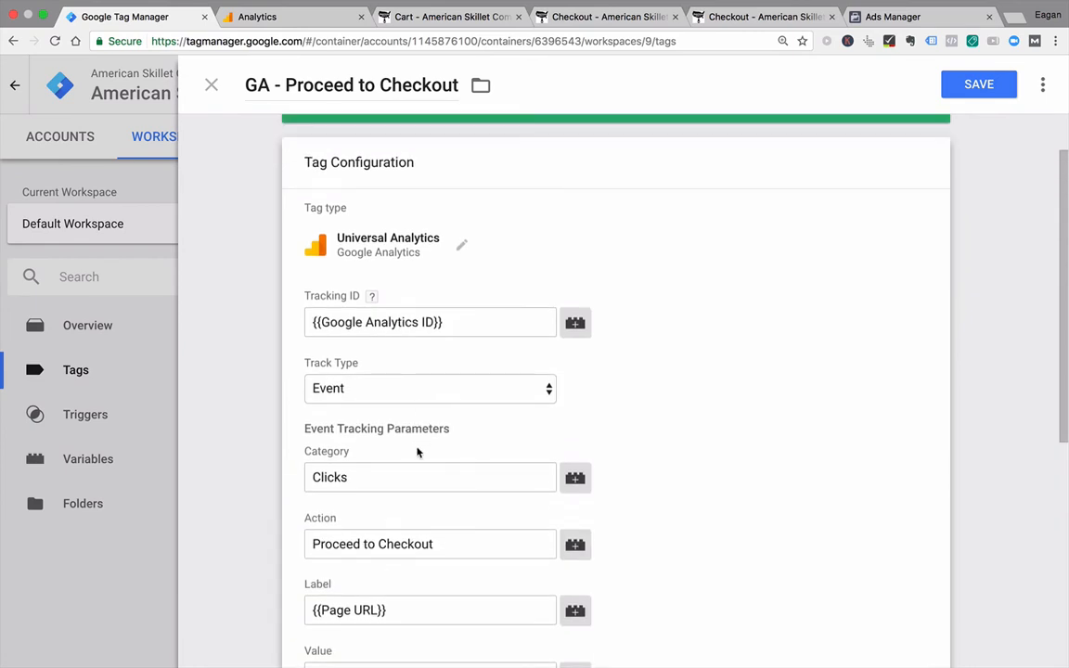
{"action": "left_click", "coordinate": [454, 546]}
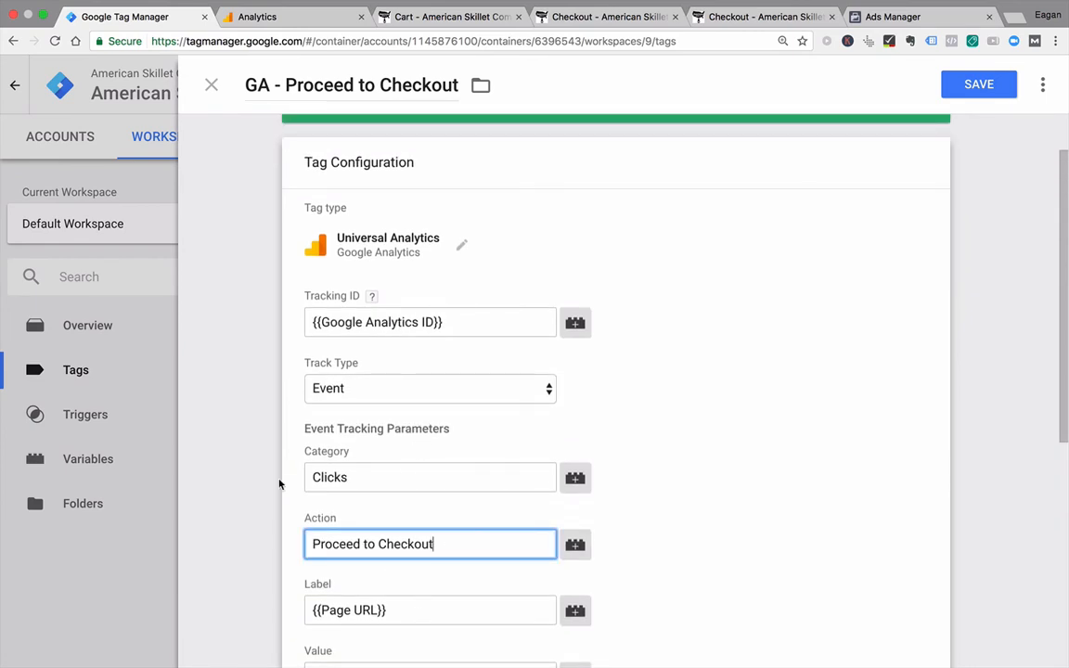
{"action": "left_click", "coordinate": [234, 490]}
{"action": "scroll", "coordinate": [234, 490], "scroll_direction": "down", "scroll_amount": 5}
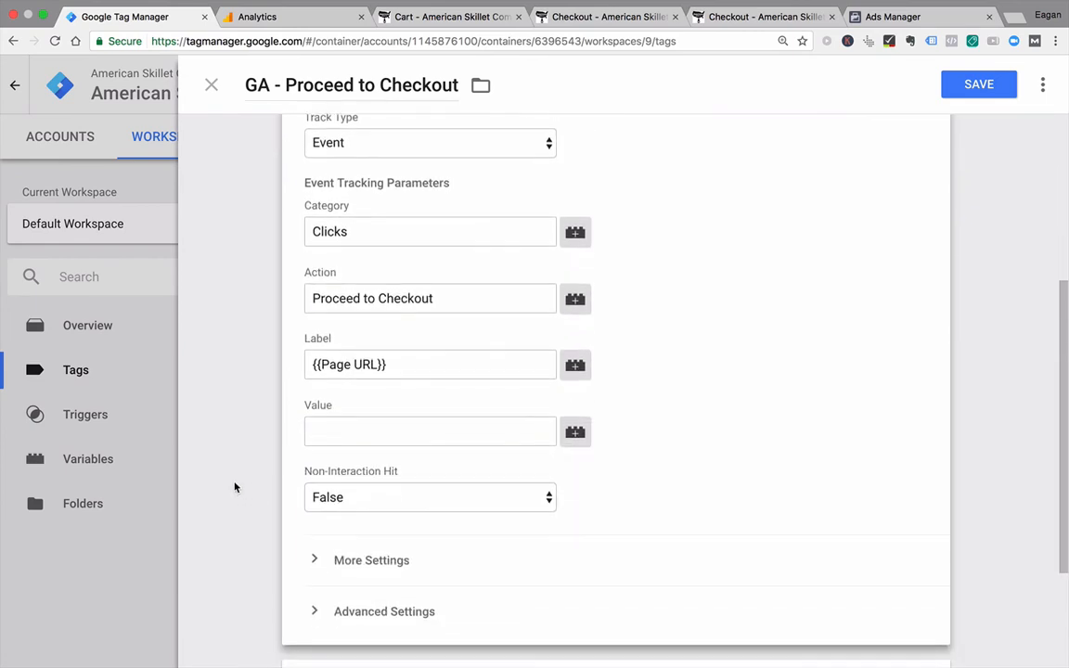
{"action": "scroll", "coordinate": [235, 487], "scroll_direction": "down", "scroll_amount": 1}
Step: Return to Analytics and discard the unsaved Proceed to Checkout Click goal
{"action": "left_click", "coordinate": [266, 22]}
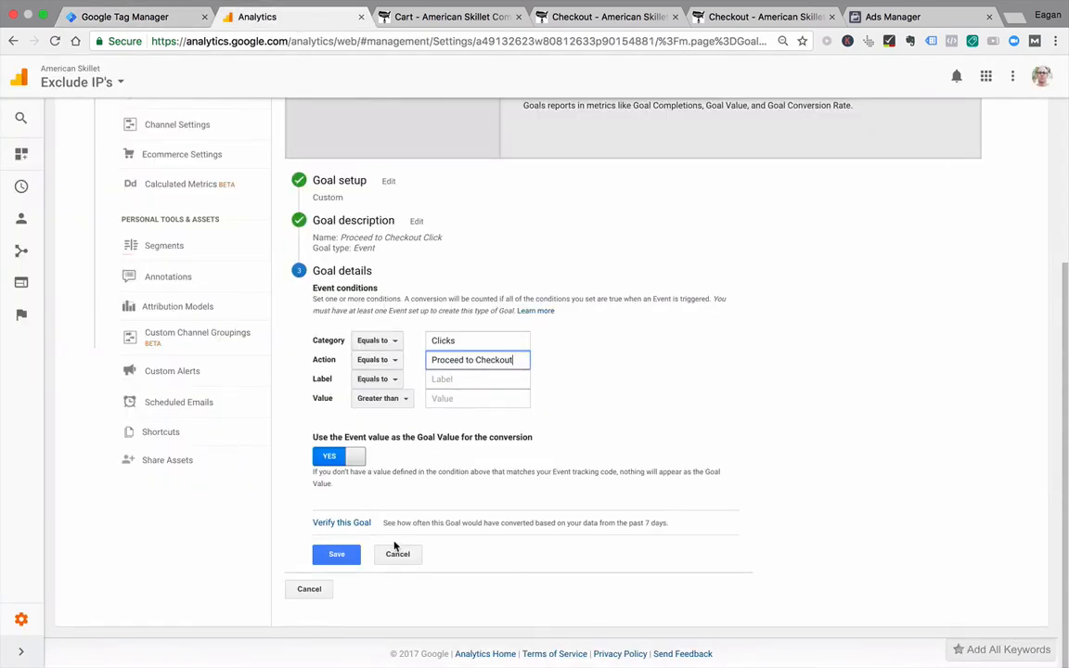
{"action": "left_click", "coordinate": [396, 553]}
{"action": "left_click", "coordinate": [316, 546]}
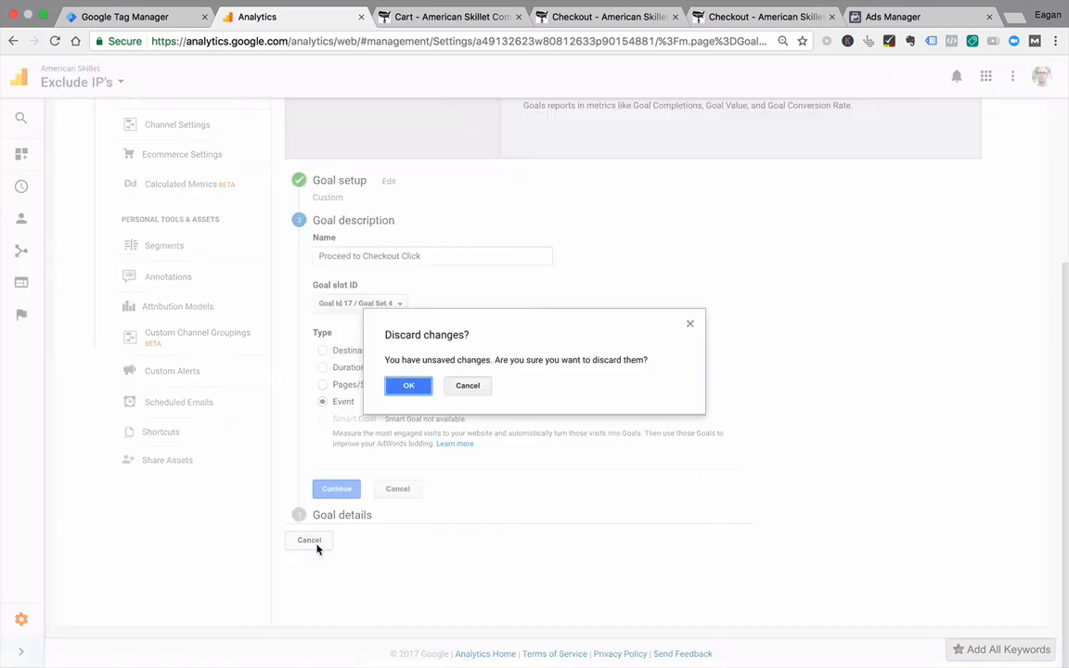
{"action": "left_click", "coordinate": [414, 390]}
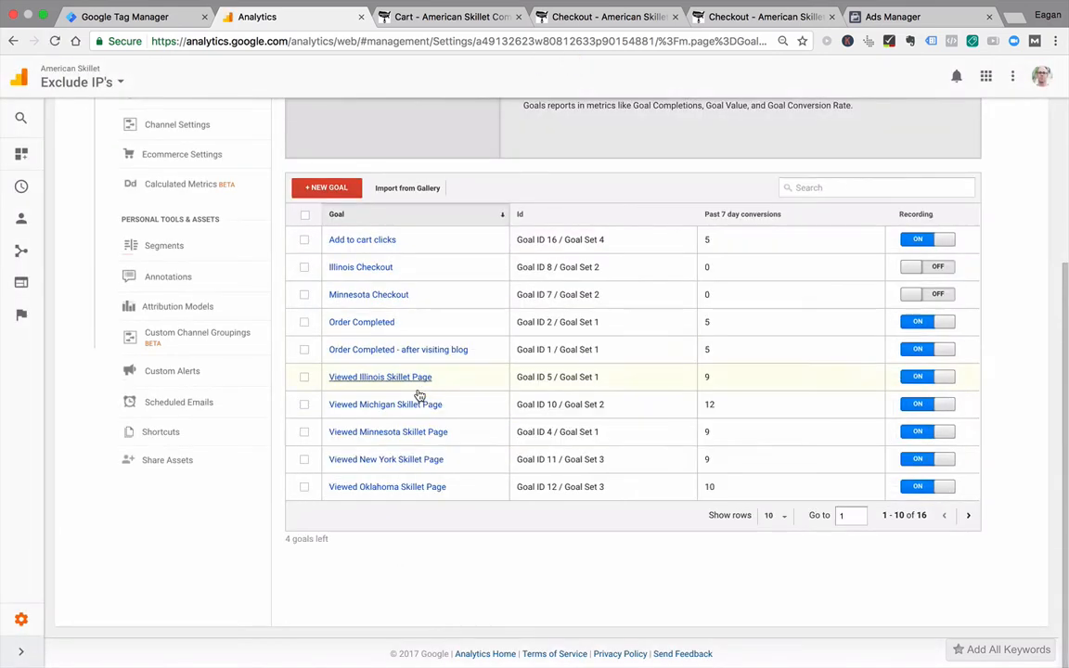
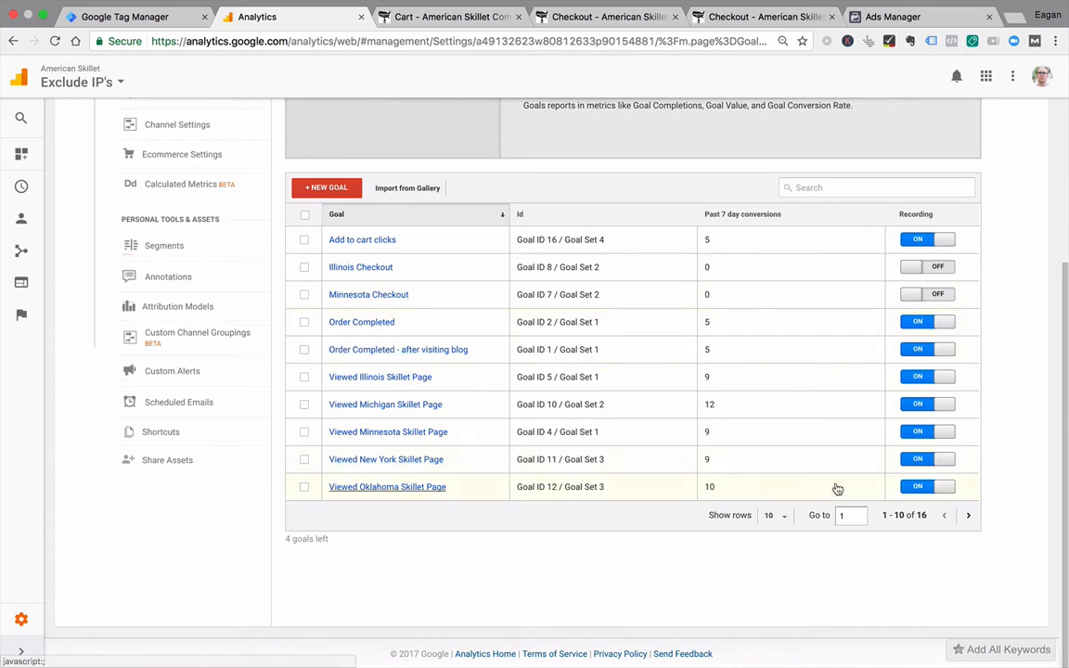
Step: Show 25 rows in the goals table and search the page for "checkout"
{"action": "left_click", "coordinate": [771, 514]}
{"action": "left_click", "coordinate": [784, 416]}
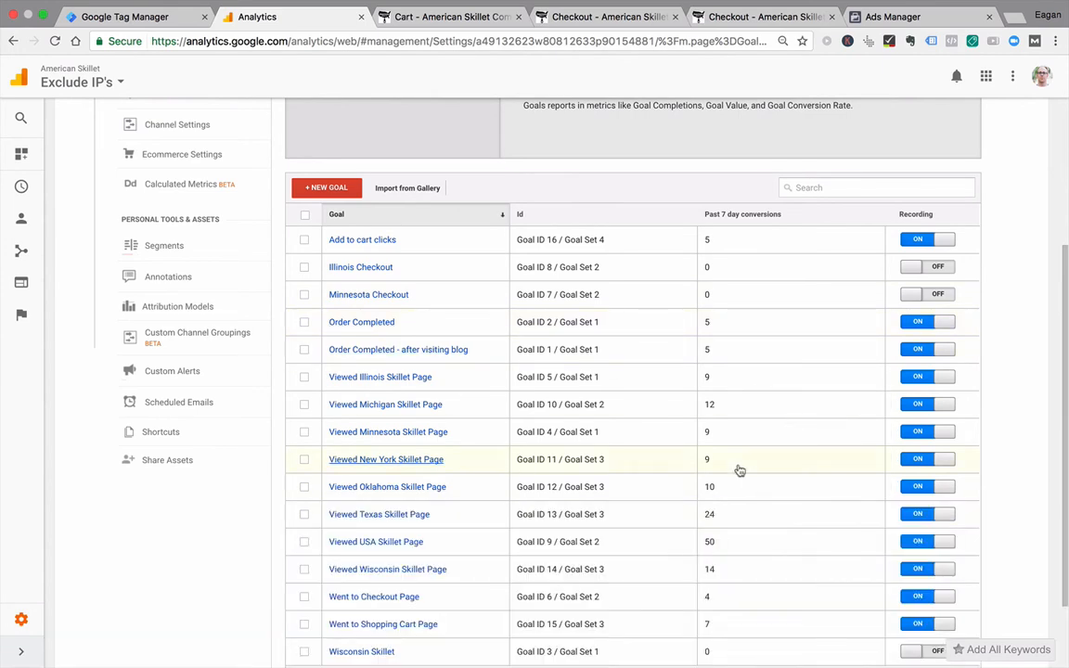
{"action": "key", "text": "ctrl+f"}
{"action": "type", "text": "checkout"}
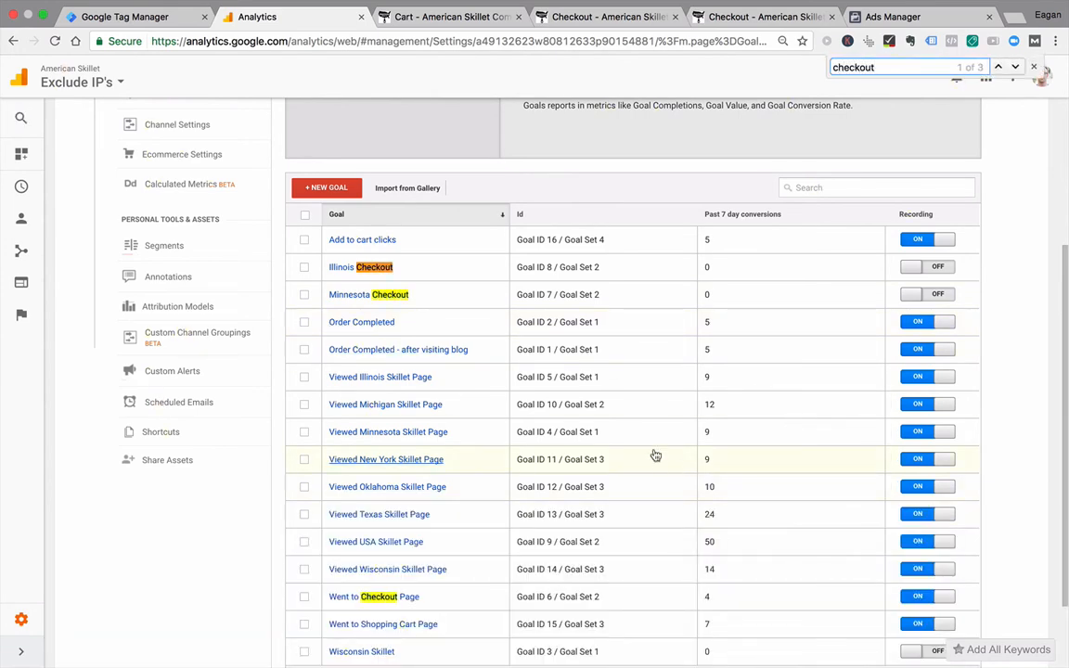
{"action": "scroll", "coordinate": [342, 611], "scroll_direction": "down", "scroll_amount": 3}
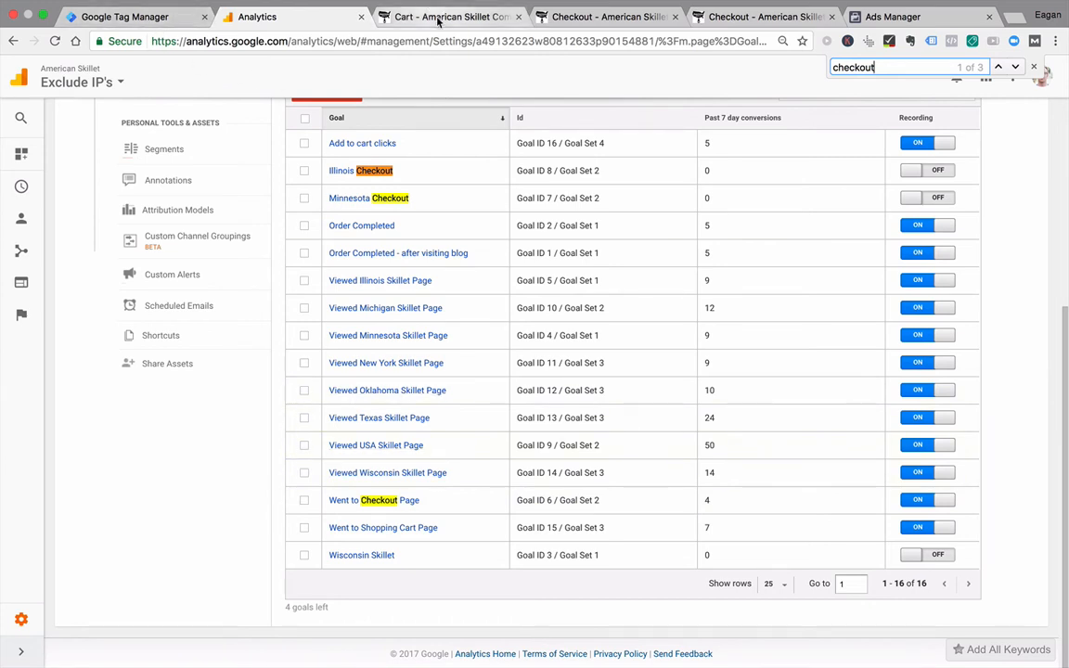
Step: Close the American Skillet cart page and the duplicate checkout page, keeping one checkout page open
{"action": "left_click", "coordinate": [439, 19]}
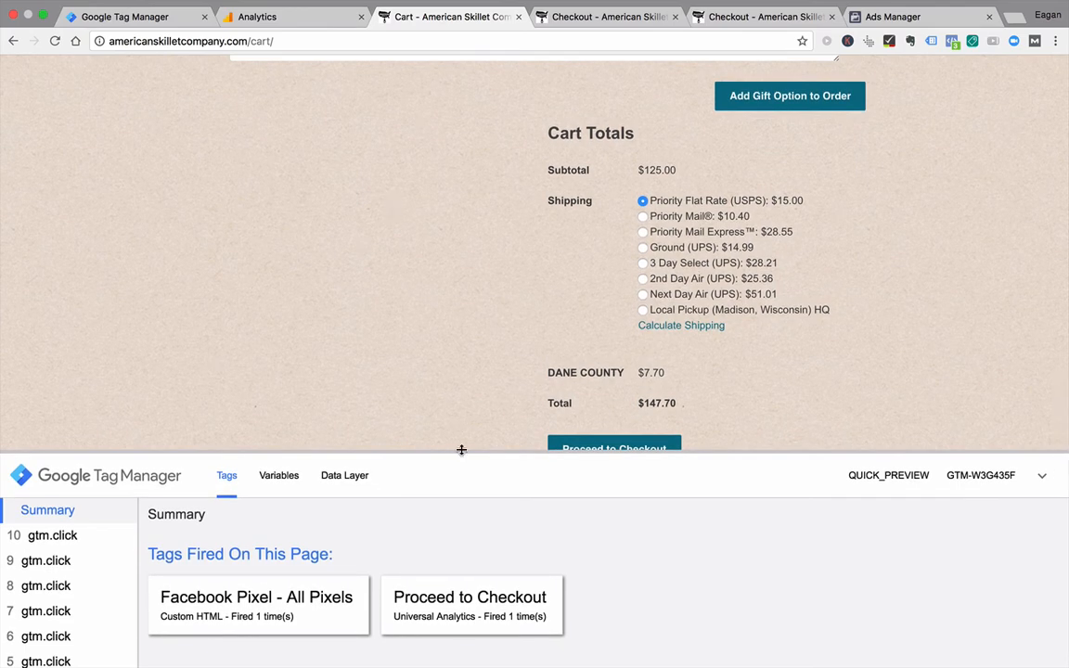
{"action": "left_click", "coordinate": [518, 17]}
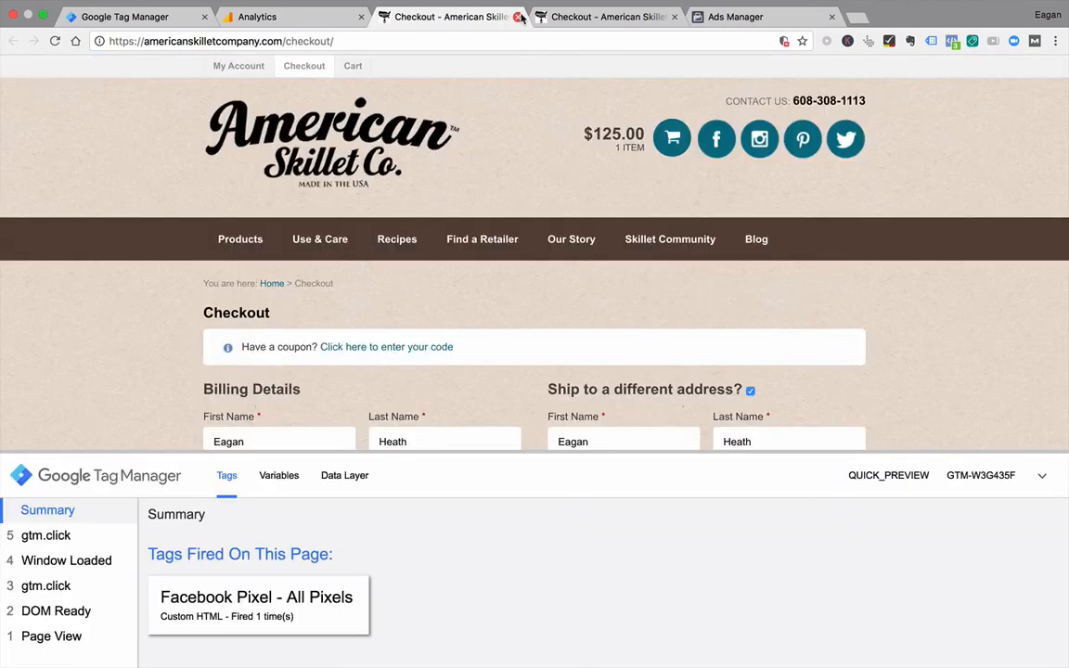
{"action": "left_click", "coordinate": [519, 16]}
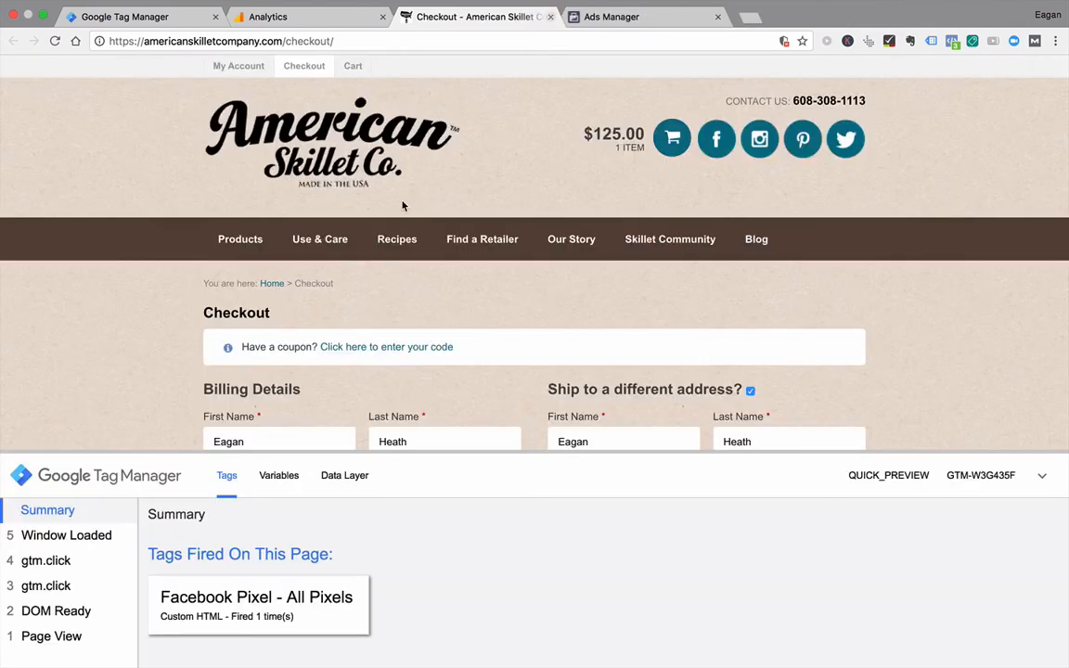
Step: Try placing the order on the checkout page and examine the variables of click event 6 in the Tag Manager preview
{"action": "scroll", "coordinate": [134, 320], "scroll_direction": "down", "scroll_amount": 10}
{"action": "scroll", "coordinate": [120, 321], "scroll_direction": "down", "scroll_amount": 15}
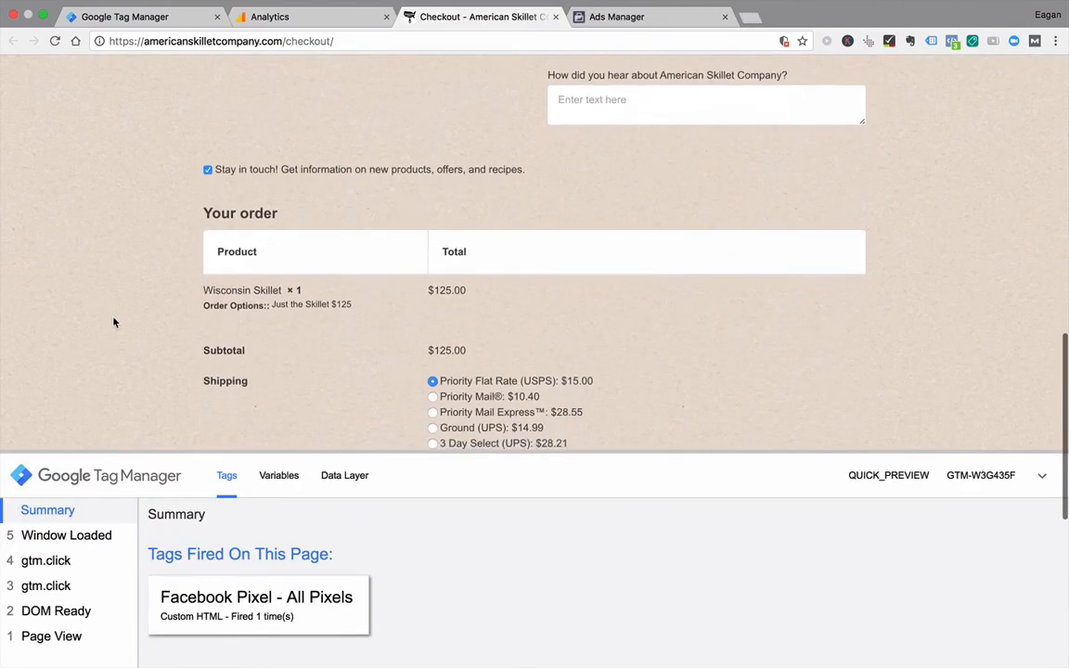
{"action": "scroll", "coordinate": [114, 322], "scroll_direction": "down", "scroll_amount": 3}
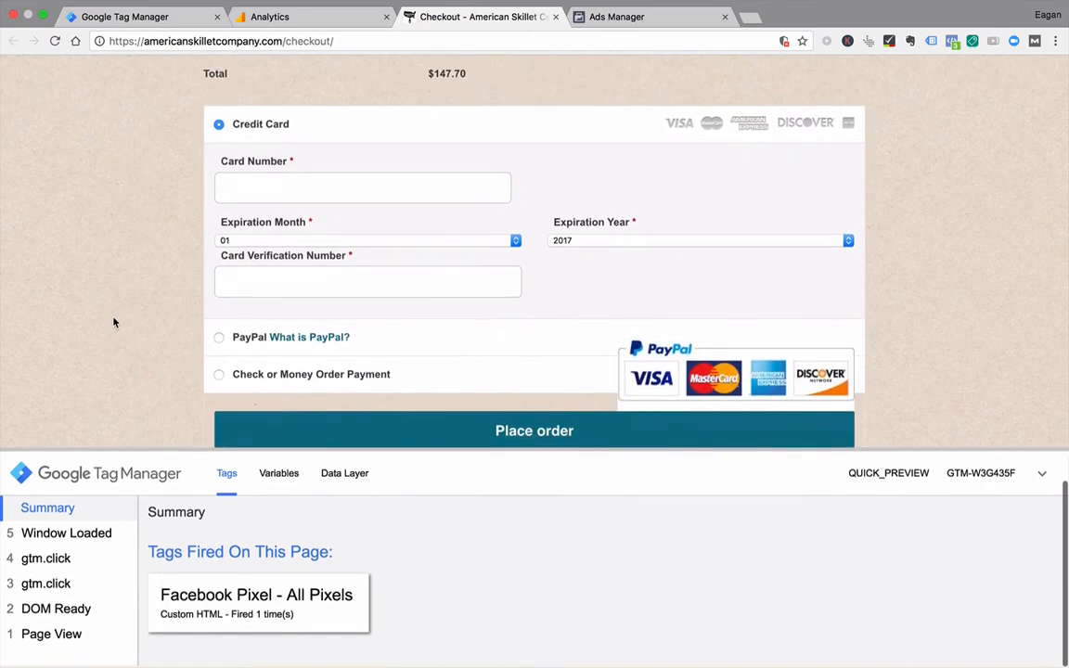
{"action": "left_click", "coordinate": [453, 431]}
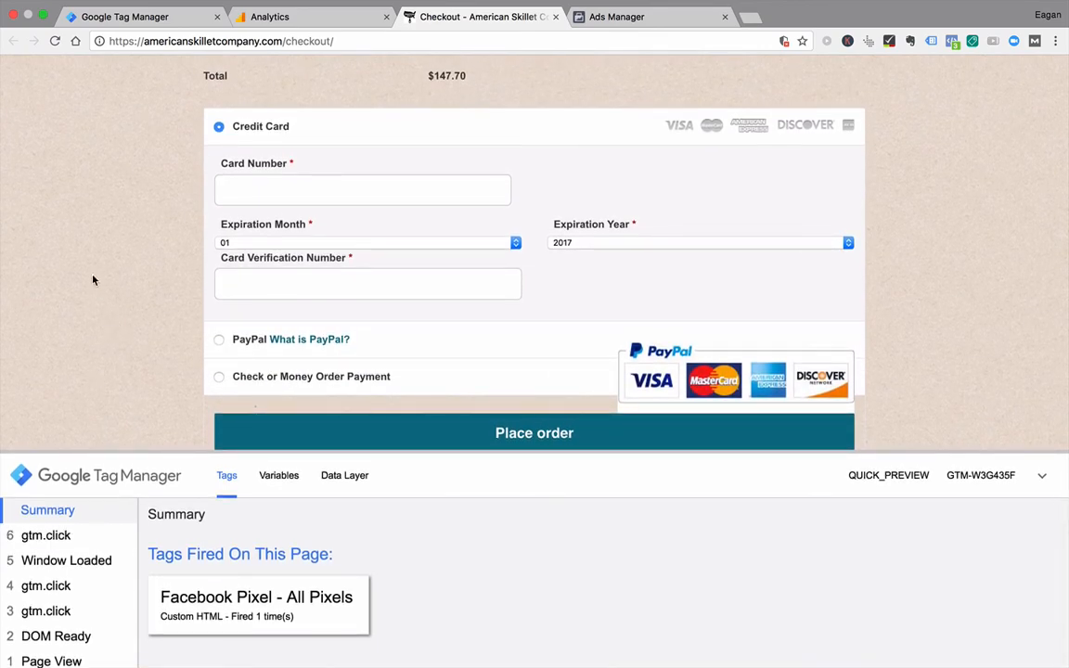
{"action": "left_click", "coordinate": [67, 536]}
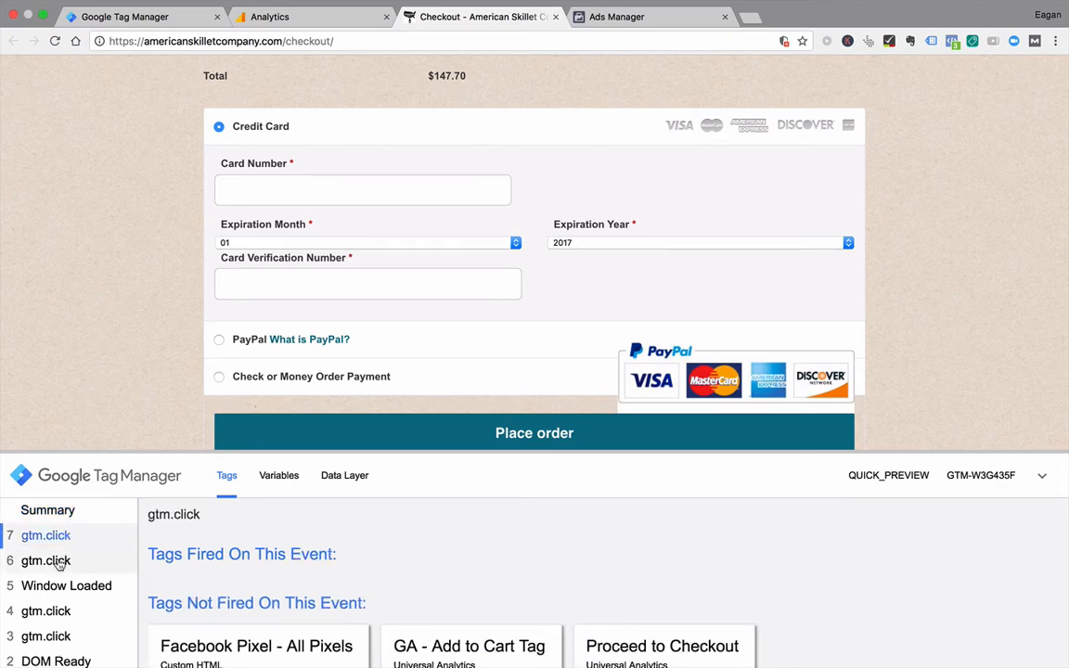
{"action": "left_click", "coordinate": [58, 562]}
{"action": "left_click", "coordinate": [279, 476]}
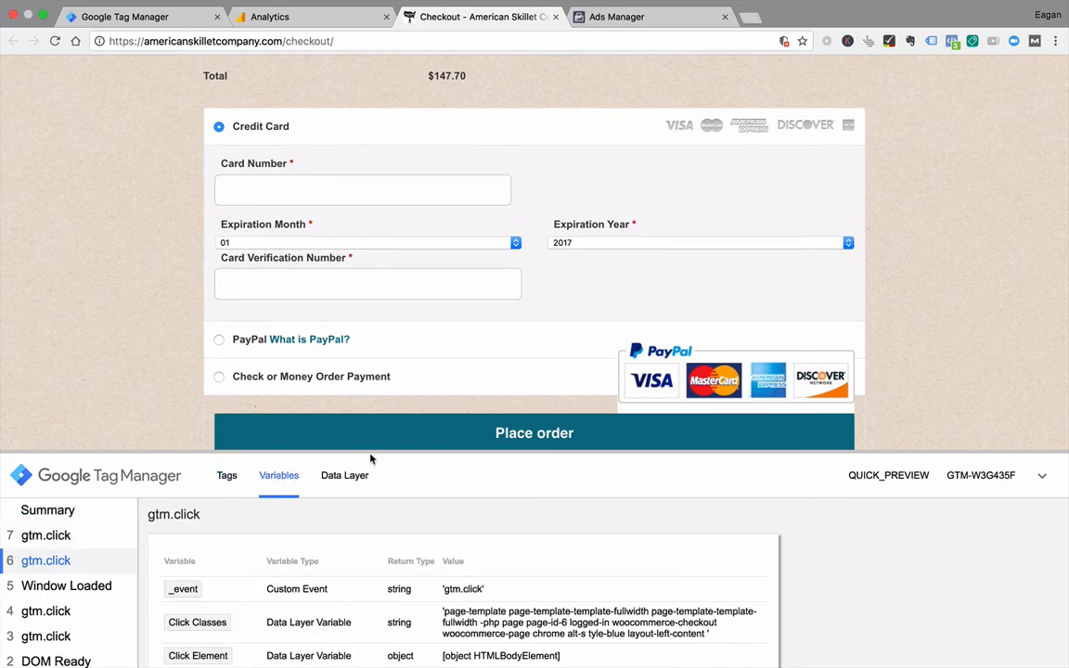
Step: Enlarge the preview pane and look for "place order" among the variables of click event 6
{"action": "left_click_drag", "start_coordinate": [381, 450], "coordinate": [389, 301]}
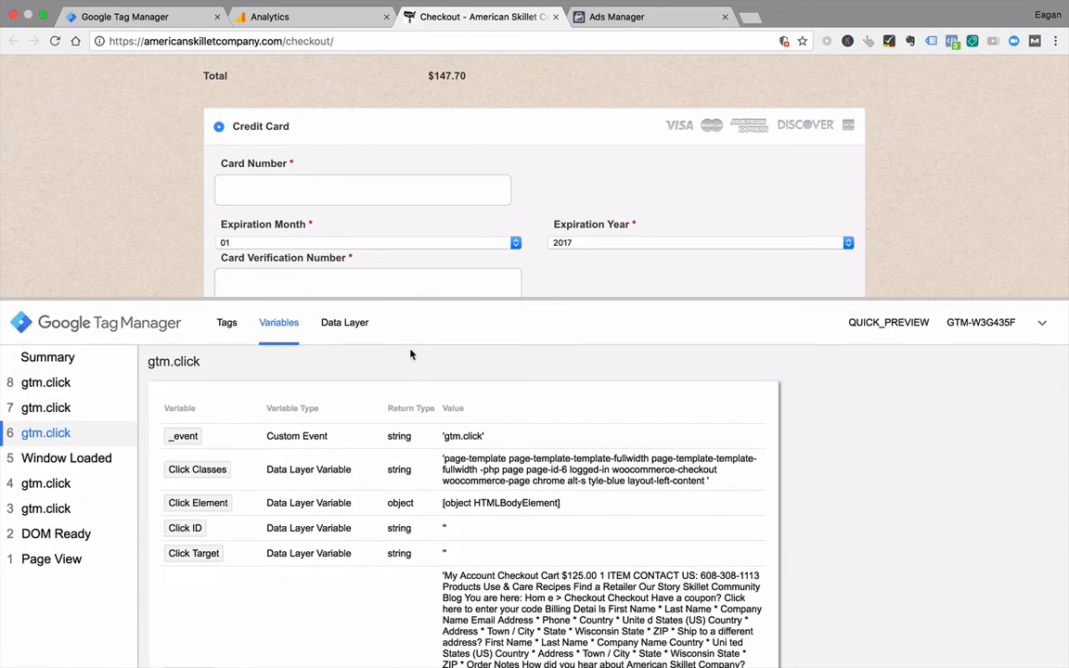
{"action": "key", "text": "ctrl+f"}
{"action": "type", "text": "p"}
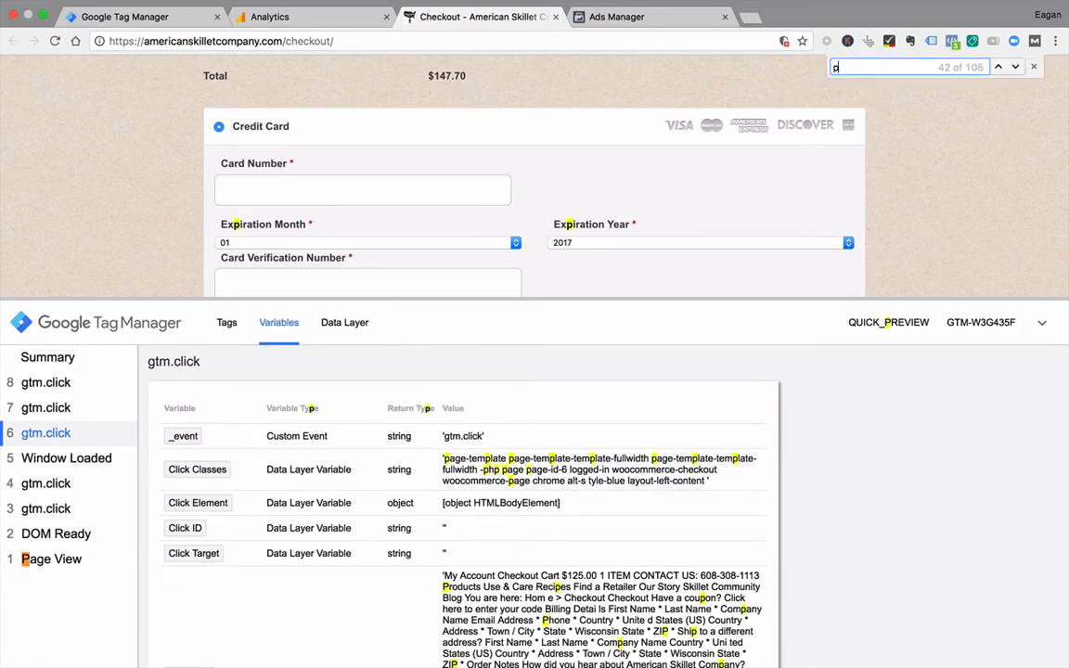
{"action": "type", "text": "lace order"}
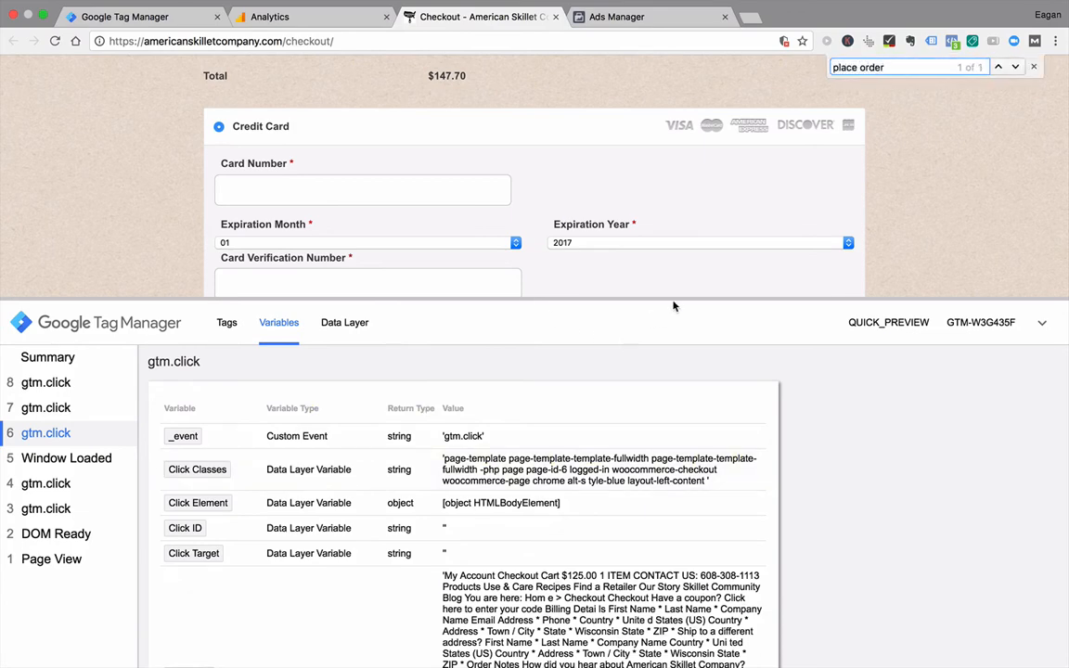
{"action": "left_click_drag", "start_coordinate": [671, 299], "coordinate": [656, 109]}
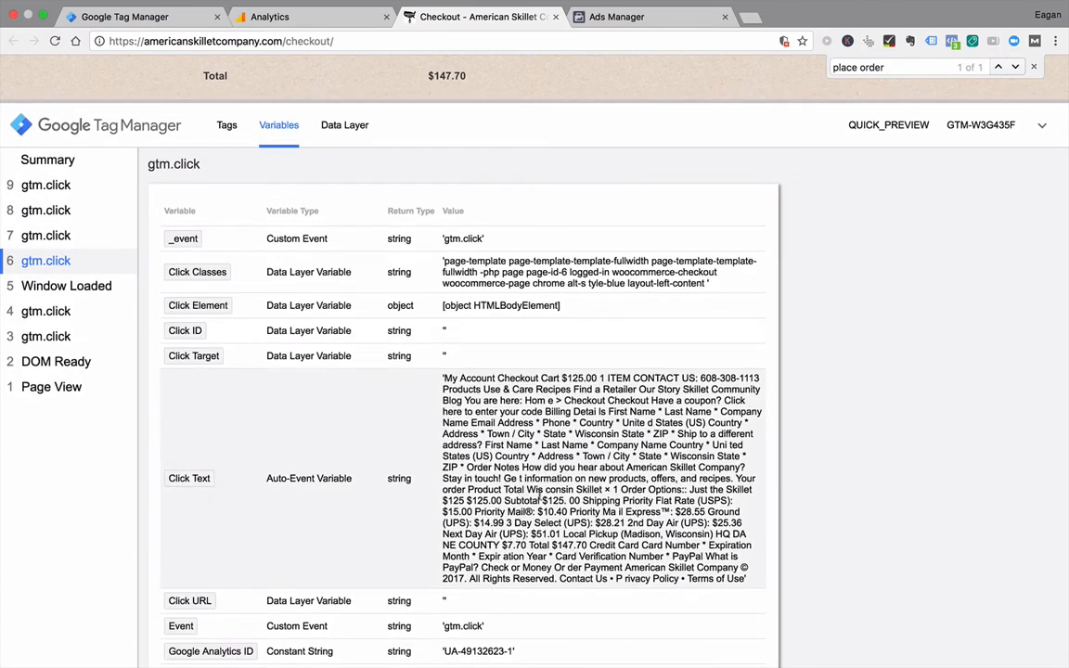
{"action": "scroll", "coordinate": [539, 494], "scroll_direction": "down", "scroll_amount": 5}
{"action": "scroll", "coordinate": [529, 368], "scroll_direction": "up", "scroll_amount": 10}
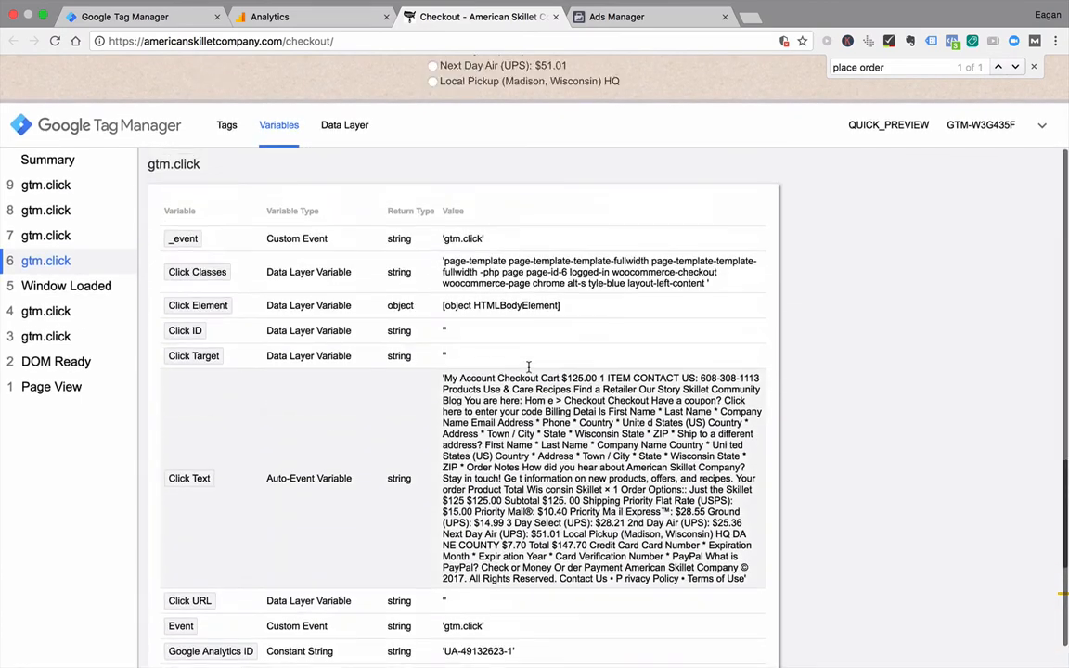
Step: Place the order with the card fields empty and compare the variables of click events 12, 11 and 9
{"action": "left_click_drag", "start_coordinate": [346, 110], "coordinate": [377, 573]}
{"action": "scroll", "coordinate": [181, 419], "scroll_direction": "down", "scroll_amount": 3}
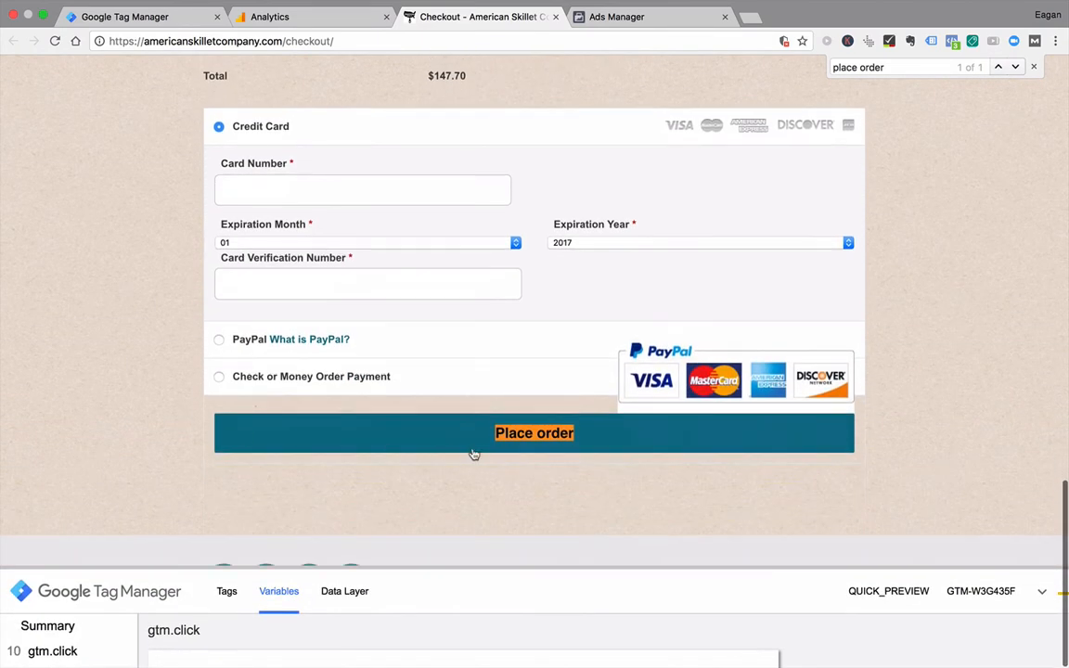
{"action": "left_click", "coordinate": [487, 442]}
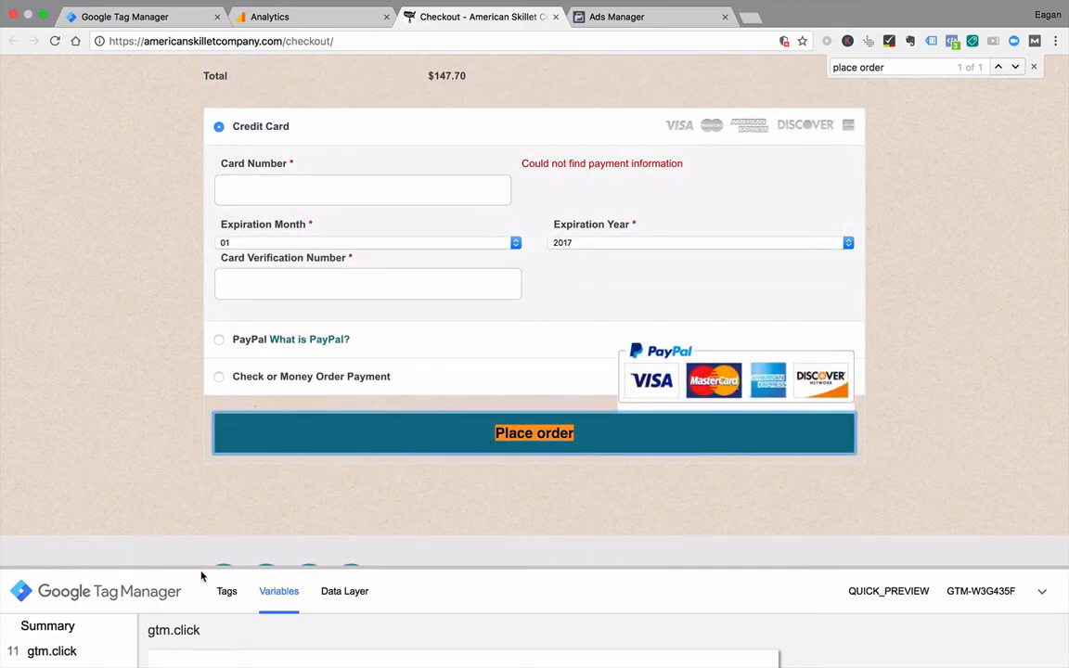
{"action": "left_click_drag", "start_coordinate": [204, 568], "coordinate": [231, 160]}
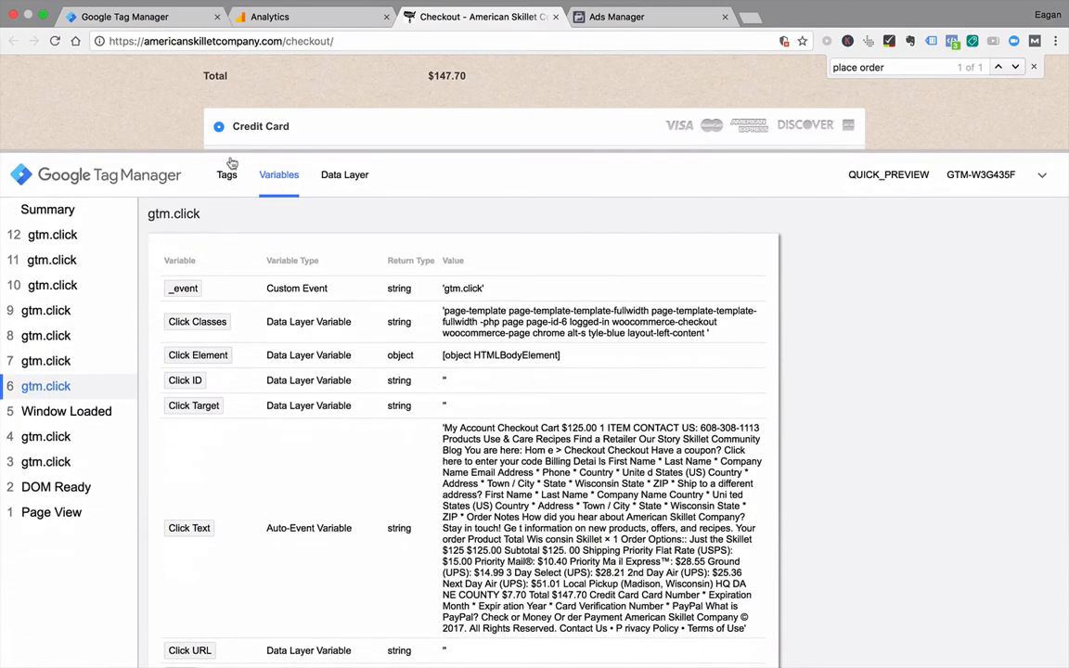
{"action": "left_click", "coordinate": [76, 235]}
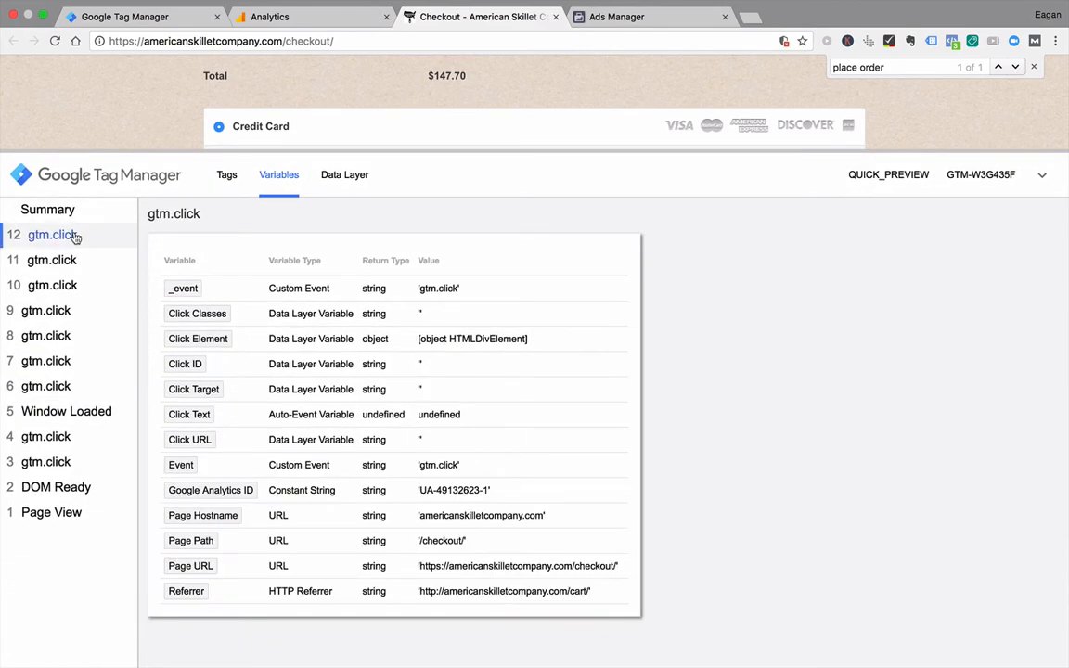
{"action": "left_click", "coordinate": [75, 264]}
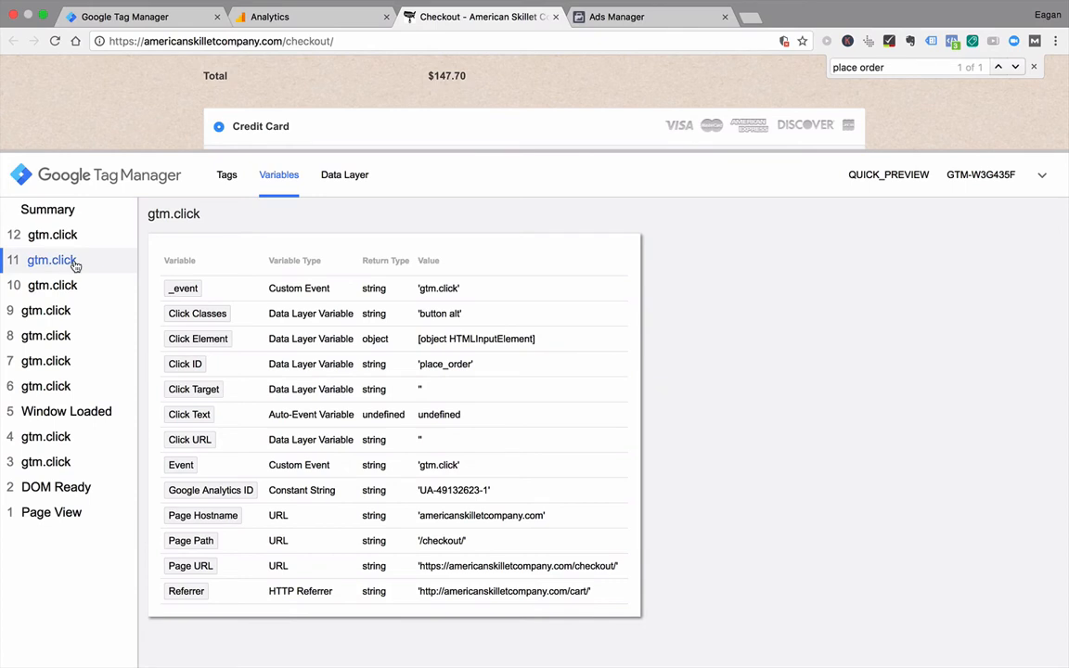
{"action": "left_click", "coordinate": [73, 308]}
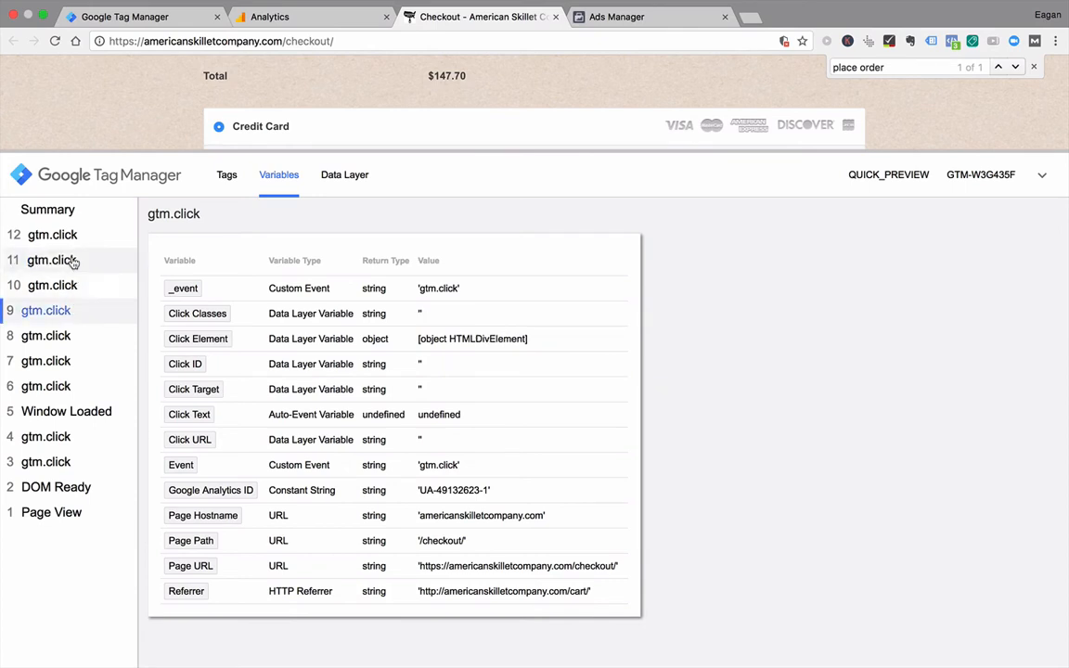
{"action": "left_click", "coordinate": [73, 263]}
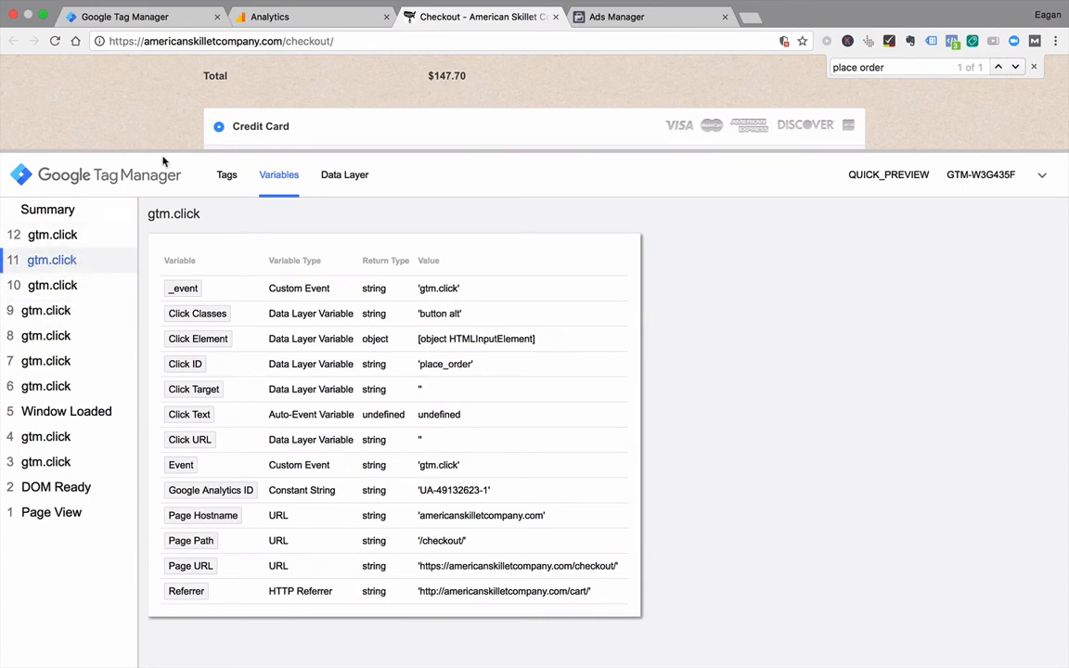
Step: Repeat the Place order click and check the Click ID and other variables of click events 13, 14 and 15
{"action": "left_click_drag", "start_coordinate": [162, 149], "coordinate": [278, 532]}
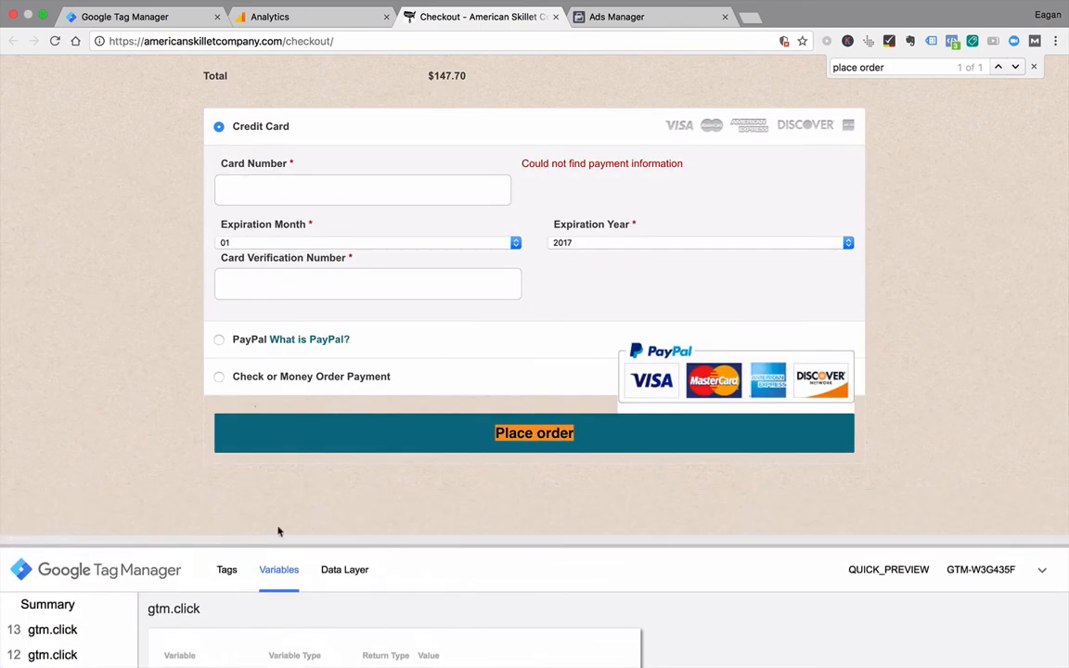
{"action": "left_click", "coordinate": [397, 433]}
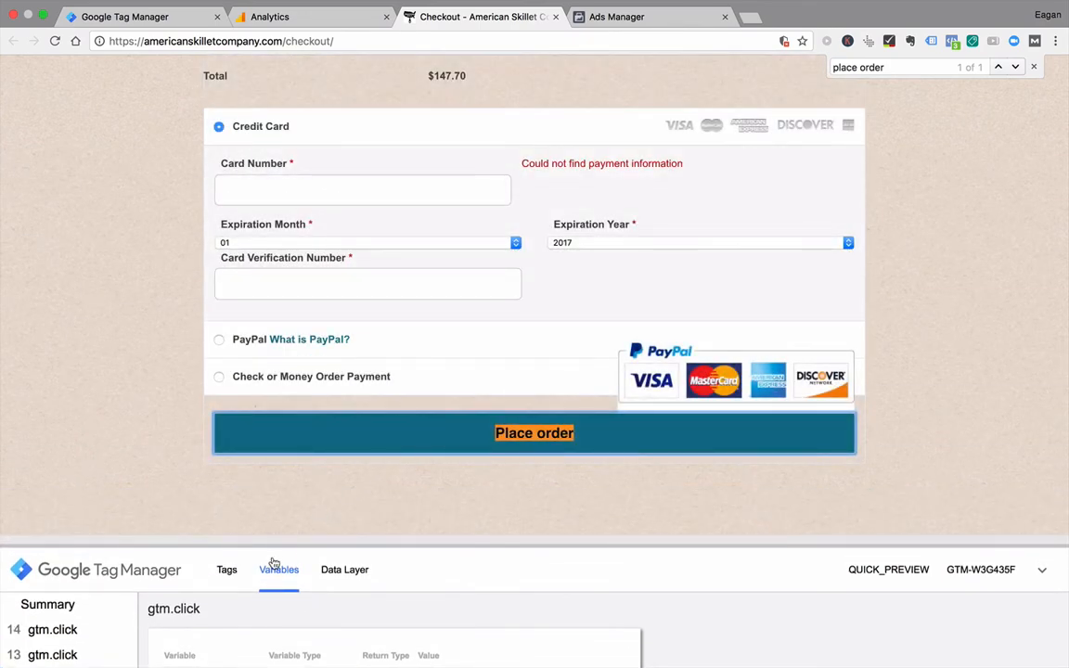
{"action": "left_click_drag", "start_coordinate": [298, 547], "coordinate": [186, 177]}
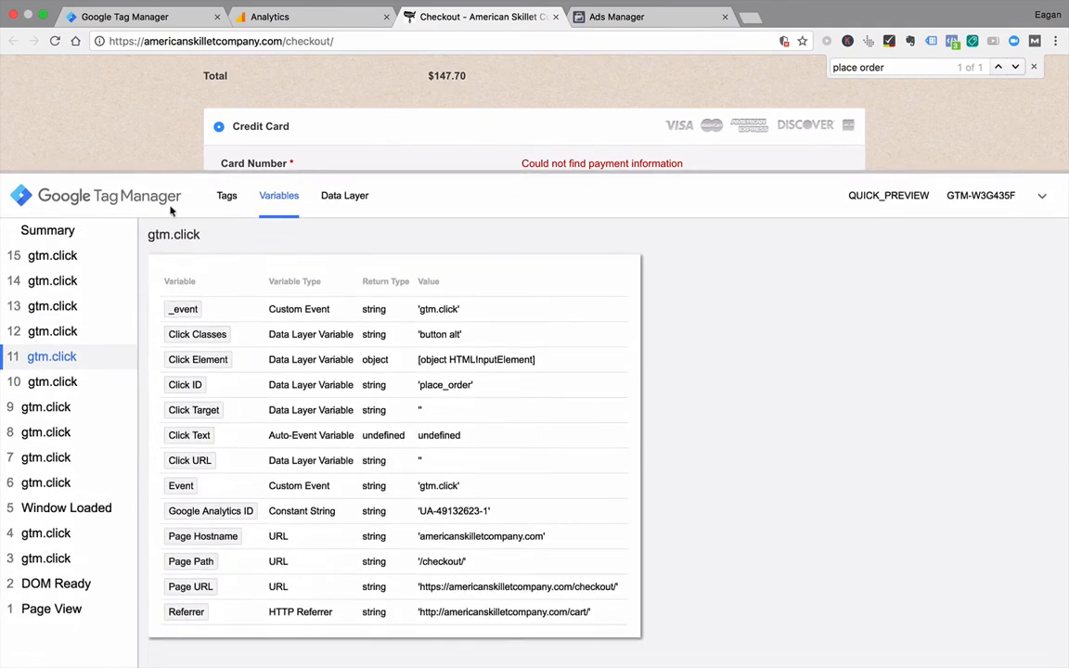
{"action": "left_click", "coordinate": [60, 308]}
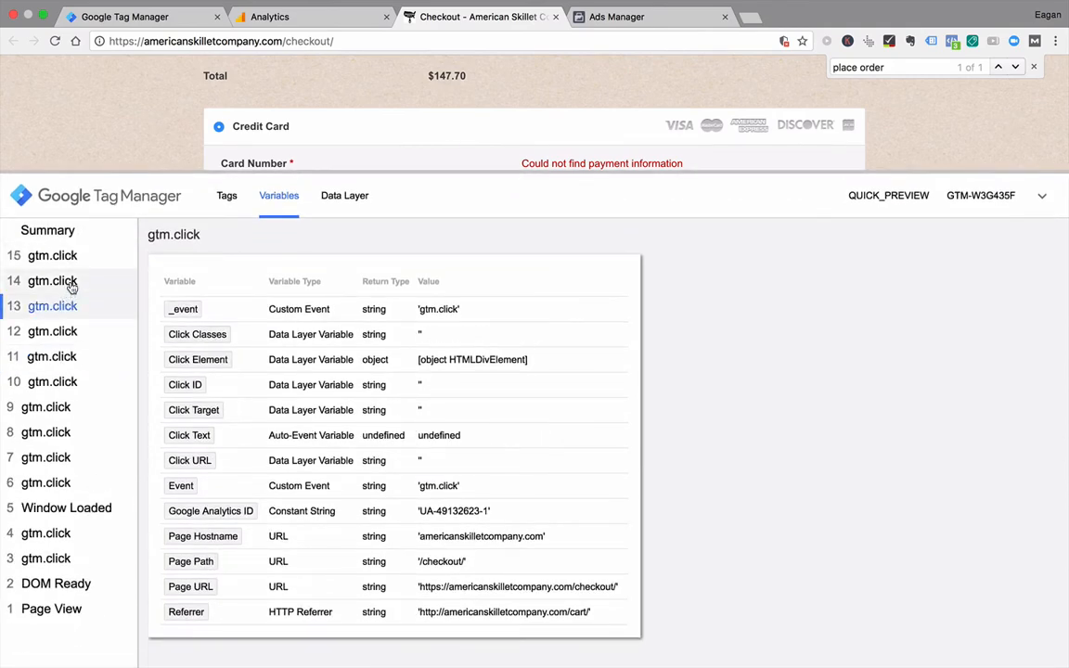
{"action": "left_click", "coordinate": [70, 285]}
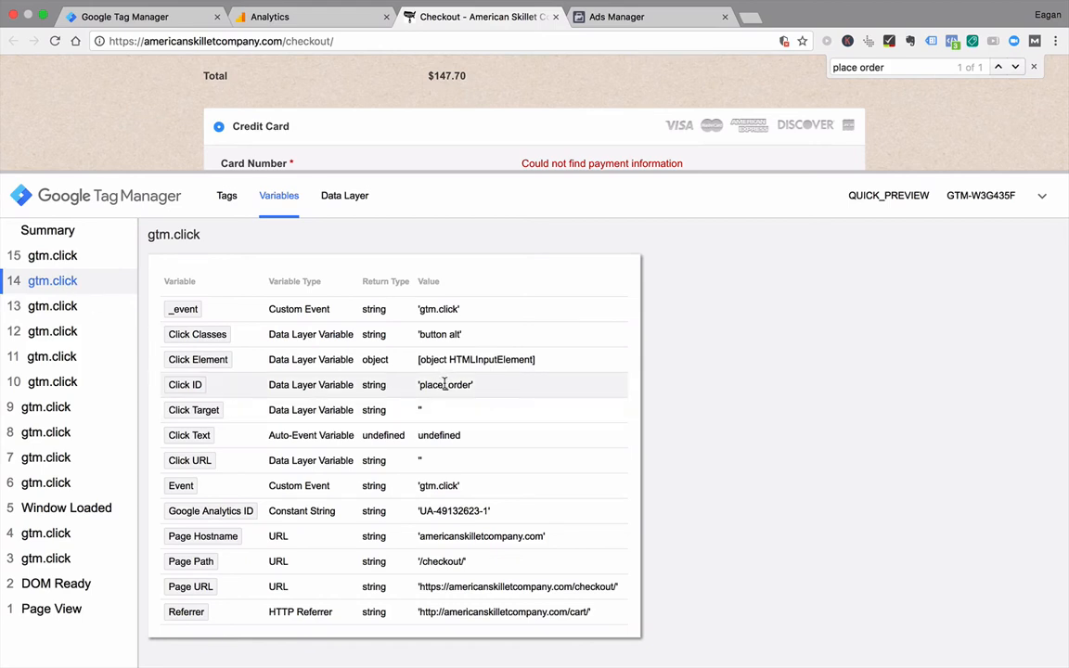
{"action": "left_click", "coordinate": [81, 257]}
{"action": "left_click", "coordinate": [72, 283]}
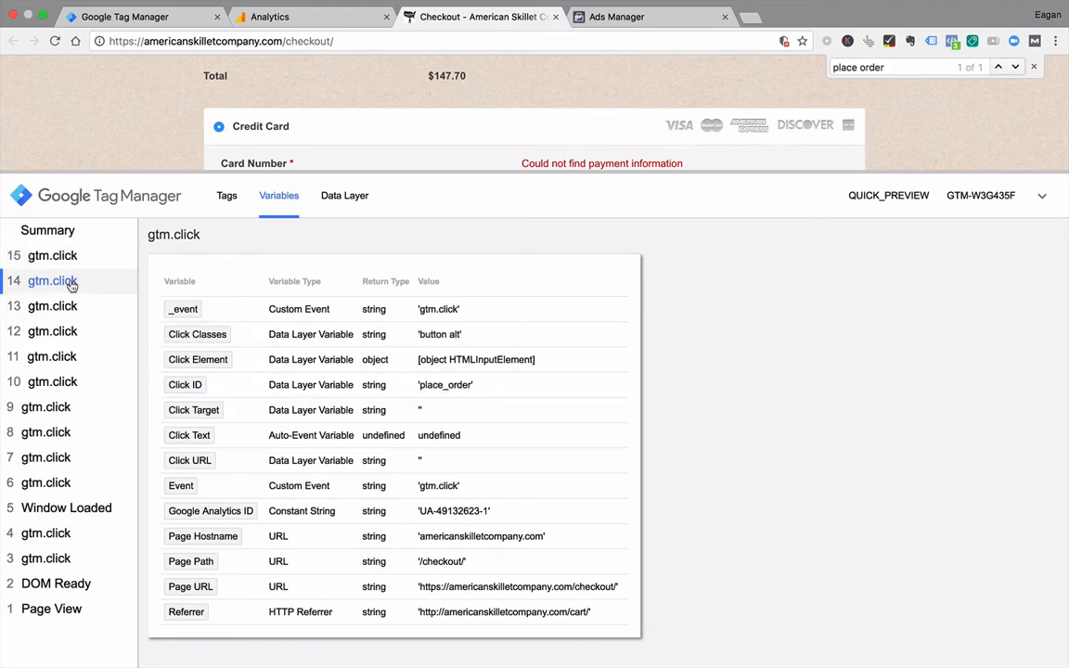
Step: Switch to Tag Manager and set the GA - Proceed to Checkout tag's event action to "Place Order"
{"action": "left_click", "coordinate": [184, 20]}
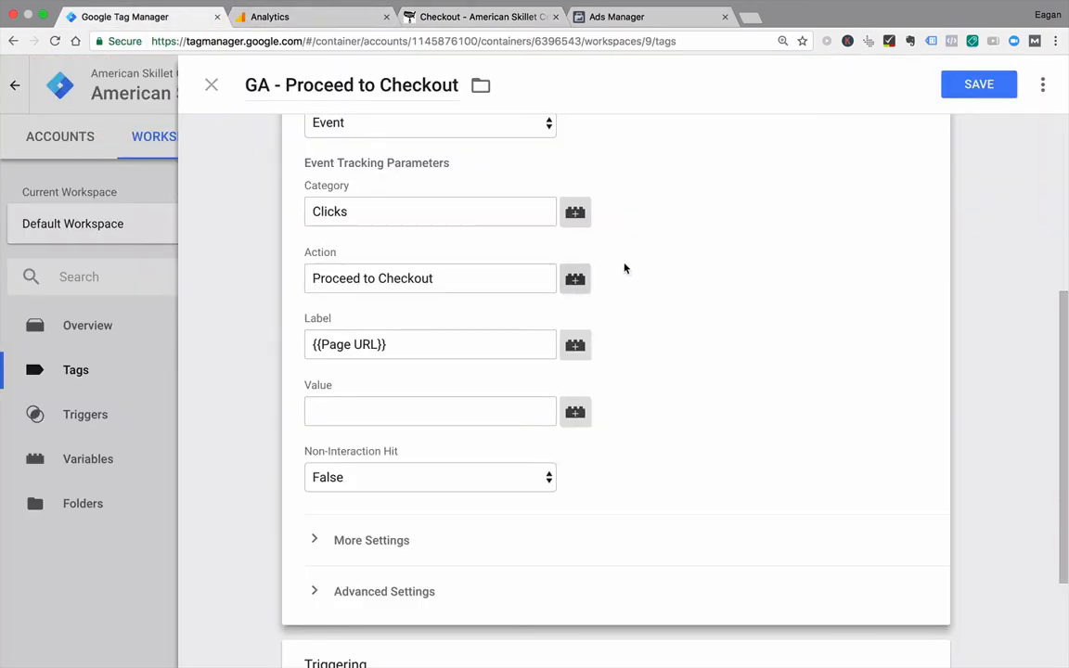
{"action": "left_click", "coordinate": [454, 276]}
{"action": "left_click_drag", "start_coordinate": [454, 277], "coordinate": [214, 270]}
{"action": "type", "text": "Pl"}
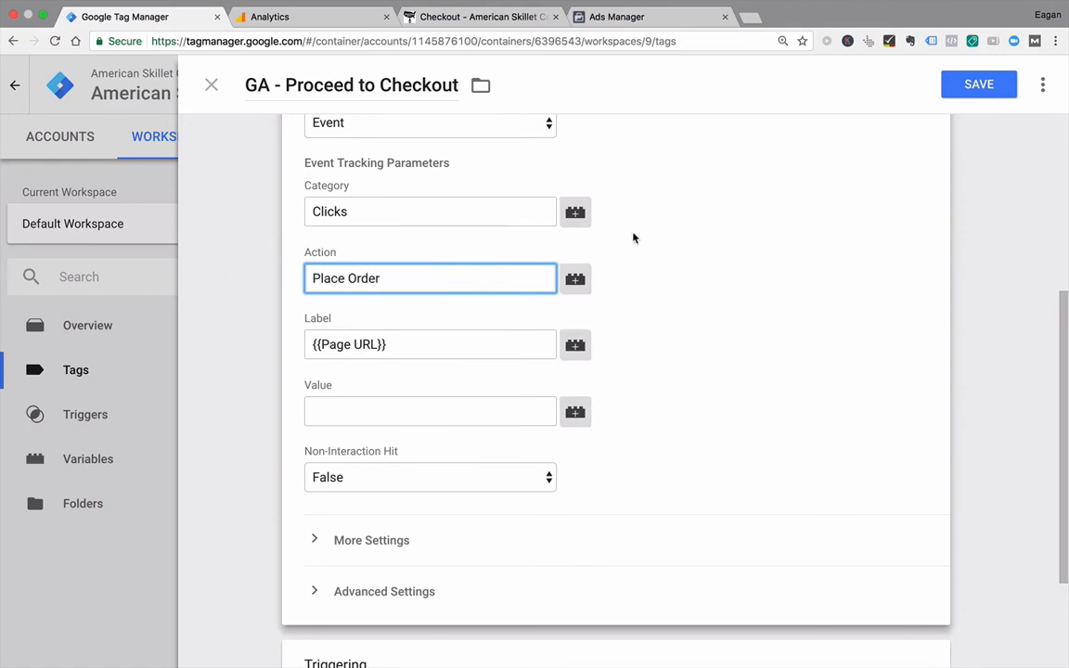
{"action": "type", "text": "ace Order"}
Step: Rename the tag as "GA - Place Order" and save it
{"action": "left_click", "coordinate": [976, 85]}
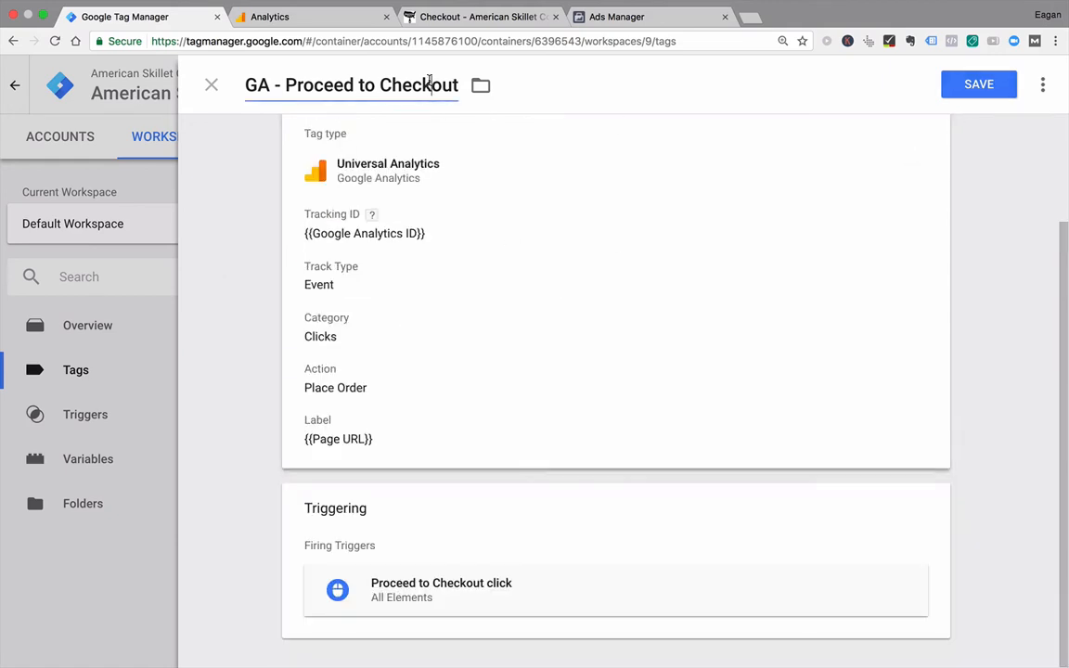
{"action": "key", "text": "BackSpace"}
{"action": "key", "text": "BackSpace"}
{"action": "key", "text": "BackSpace"}
{"action": "key", "text": "BackSpace"}
{"action": "key", "text": "BackSpace"}
{"action": "key", "text": "BackSpace"}
{"action": "key", "text": "BackSpace"}
{"action": "key", "text": "BackSpace"}
{"action": "key", "text": "BackSpace"}
{"action": "key", "text": "BackSpace"}
{"action": "key", "text": "BackSpace"}
{"action": "key", "text": "BackSpace"}
{"action": "key", "text": "BackSpace"}
{"action": "key", "text": "BackSpace"}
{"action": "key", "text": "BackSpace"}
{"action": "key", "text": "BackSpace"}
{"action": "key", "text": "BackSpace"}
{"action": "key", "text": "BackSpace"}
{"action": "key", "text": "BackSpace"}
{"action": "type", "text": "Place Ord"}
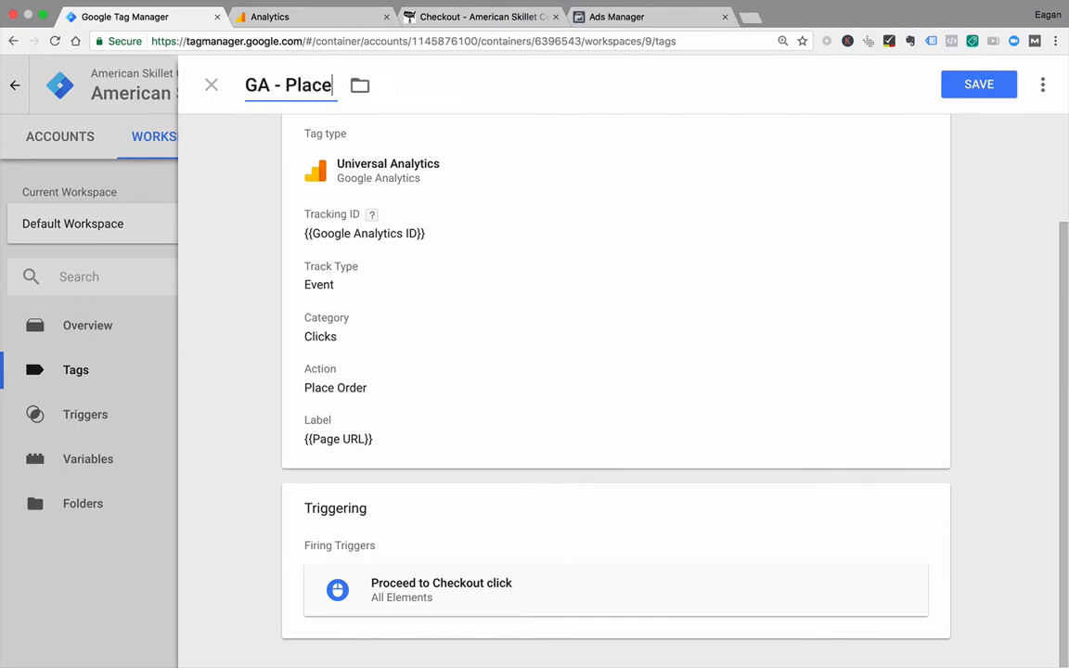
{"action": "type", "text": "er"}
{"action": "left_click", "coordinate": [972, 85]}
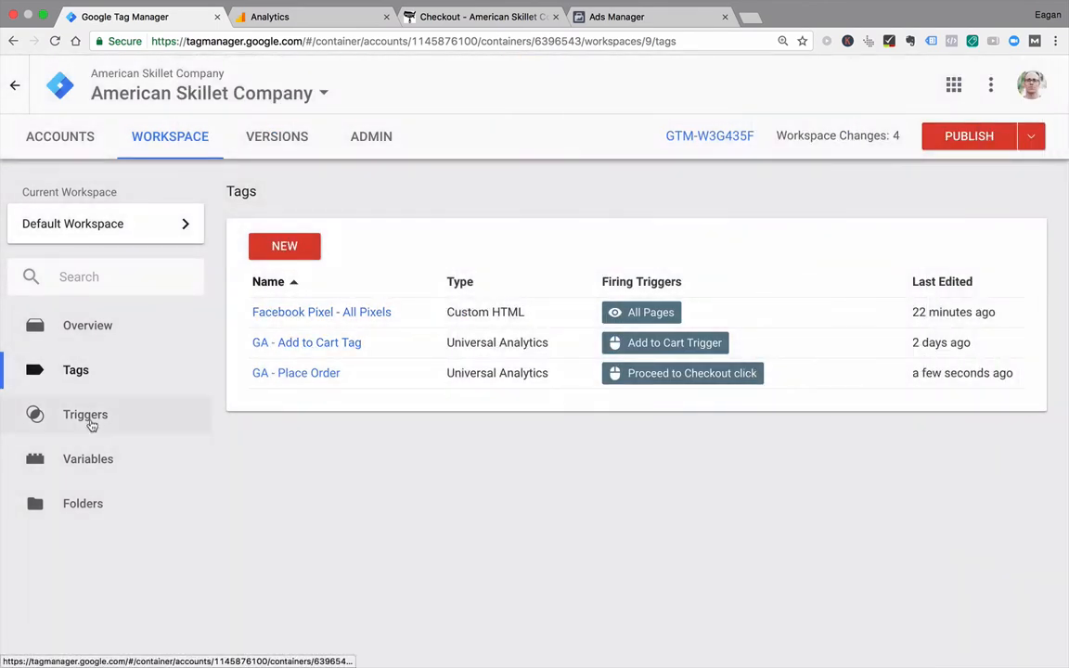
Step: Open the Proceed to Checkout click trigger and rename it as "Place Order click"
{"action": "left_click", "coordinate": [91, 418]}
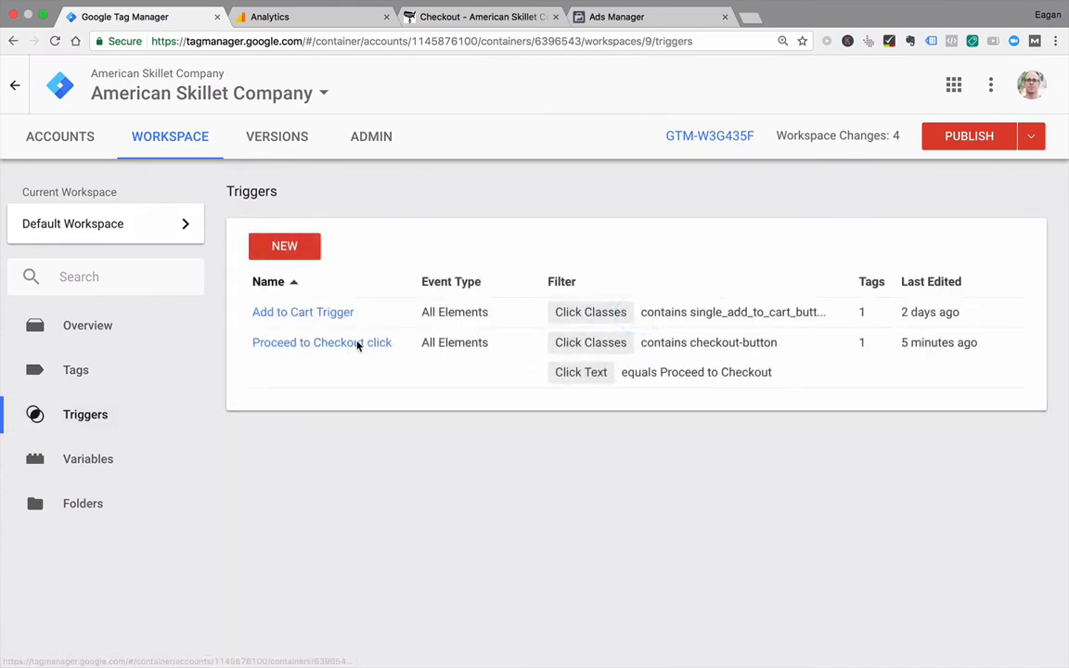
{"action": "left_click", "coordinate": [346, 346]}
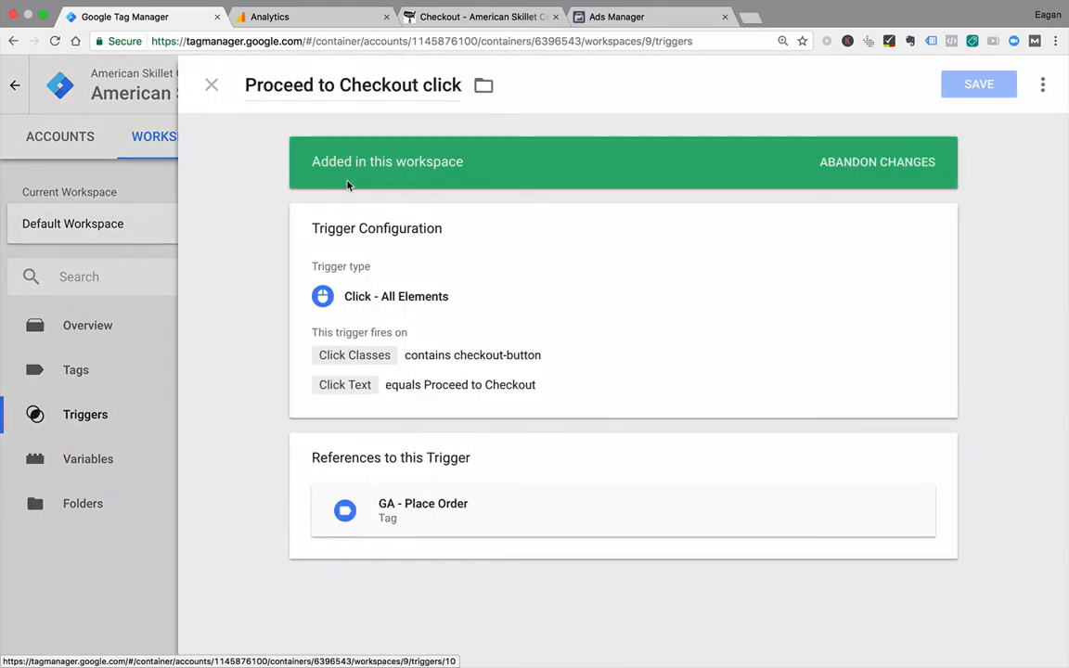
{"action": "left_click", "coordinate": [421, 83]}
{"action": "key", "text": "super+BackSpace"}
{"action": "type", "text": "Place ORder"}
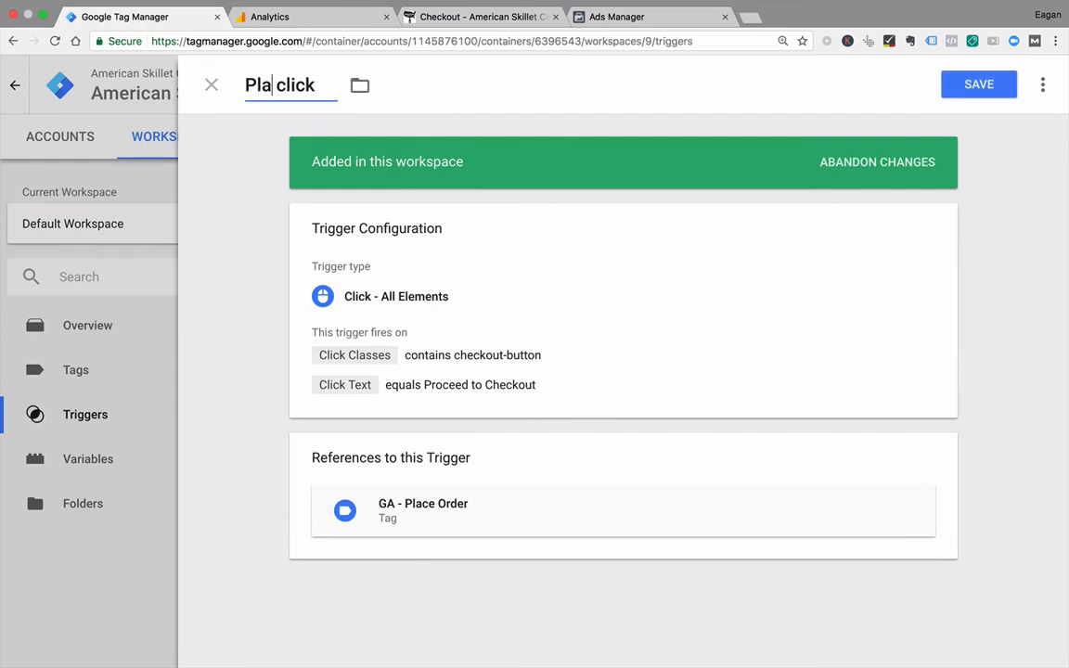
{"action": "key", "text": "BackSpace"}
{"action": "key", "text": "BackSpace"}
{"action": "key", "text": "BackSpace"}
{"action": "key", "text": "BackSpace"}
{"action": "type", "text": "rder"}
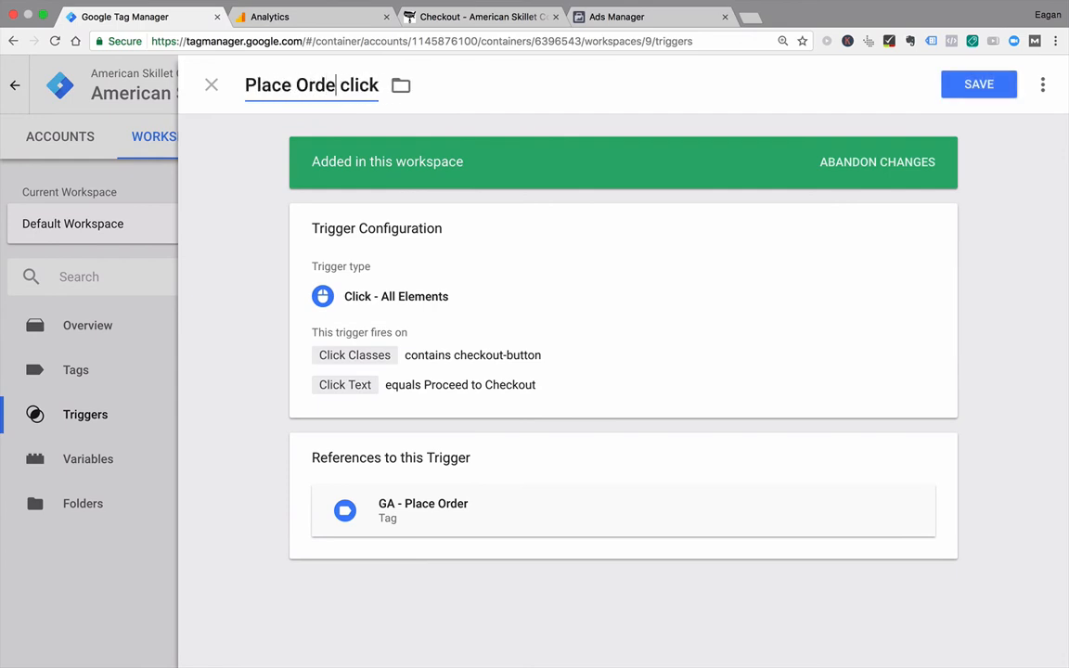
Step: Remove the trigger's Click Text condition, change the Click Classes condition to Click ID equals place_order, and save the trigger
{"action": "left_click", "coordinate": [478, 345]}
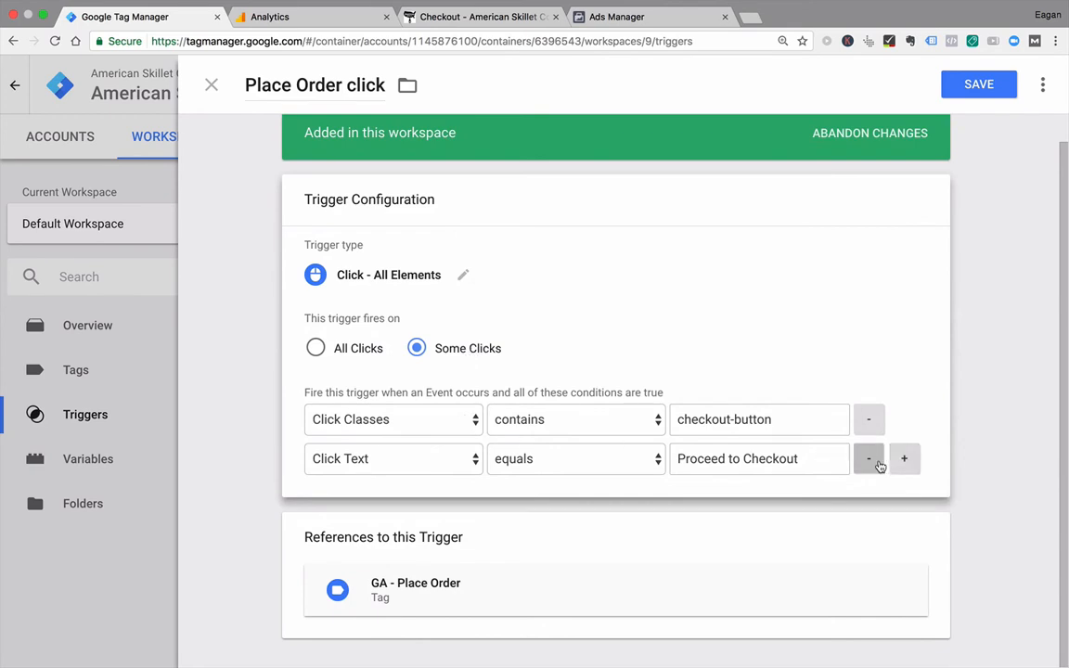
{"action": "left_click", "coordinate": [872, 461]}
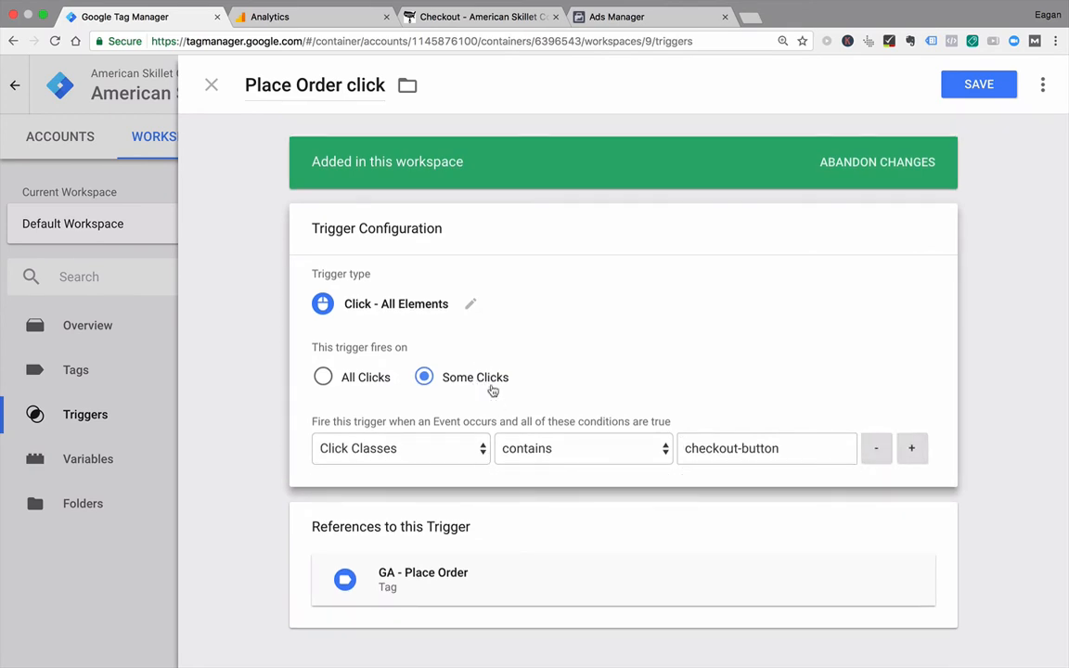
{"action": "left_click", "coordinate": [518, 19]}
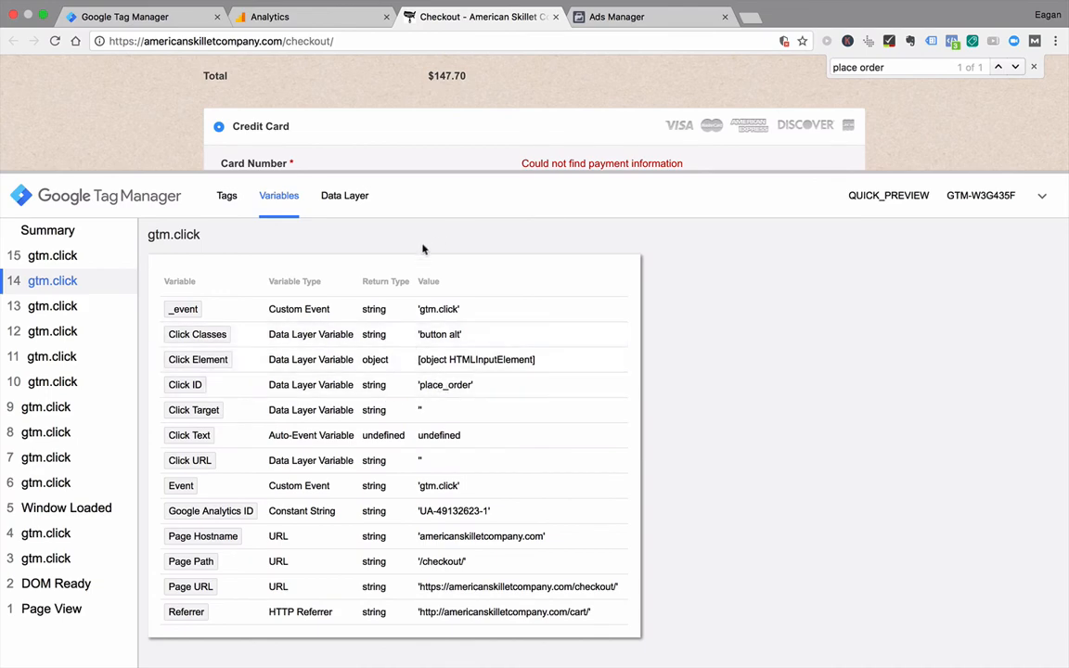
{"action": "left_click", "coordinate": [175, 17]}
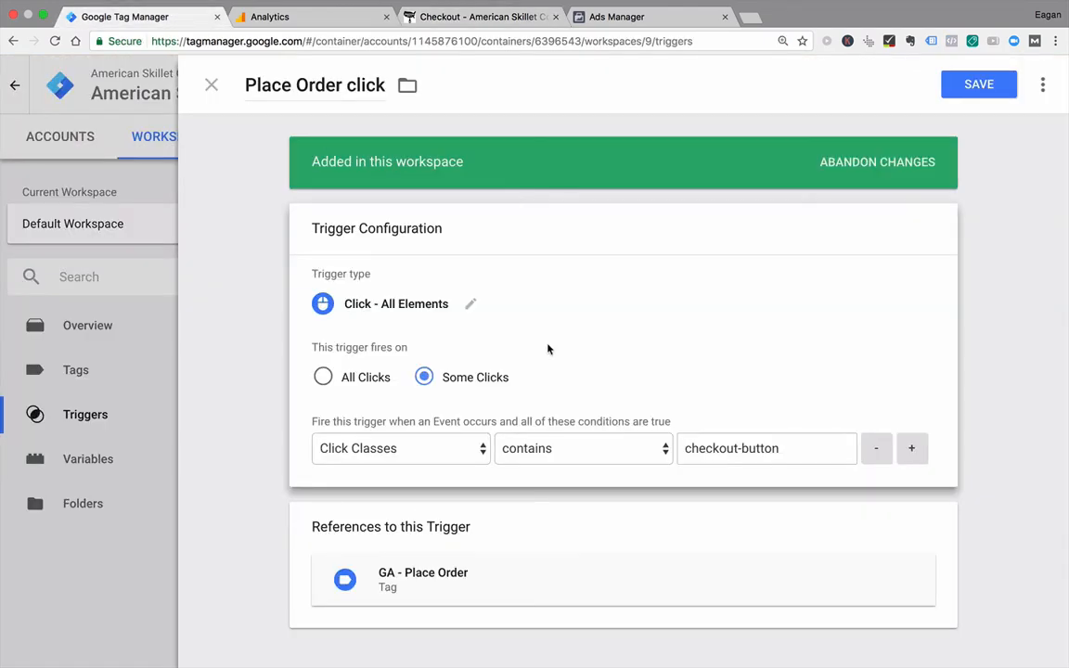
{"action": "left_click", "coordinate": [468, 450]}
{"action": "left_click", "coordinate": [432, 486]}
{"action": "left_click", "coordinate": [534, 452]}
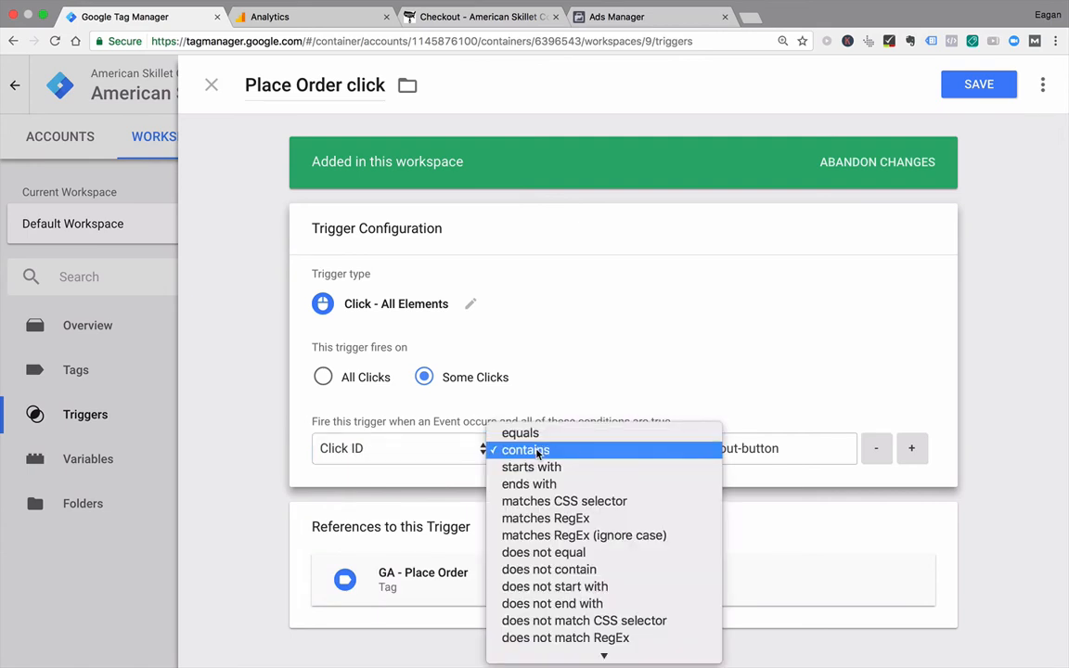
{"action": "left_click", "coordinate": [520, 433]}
{"action": "triple_click", "coordinate": [706, 448]}
{"action": "type", "text": "place_order"}
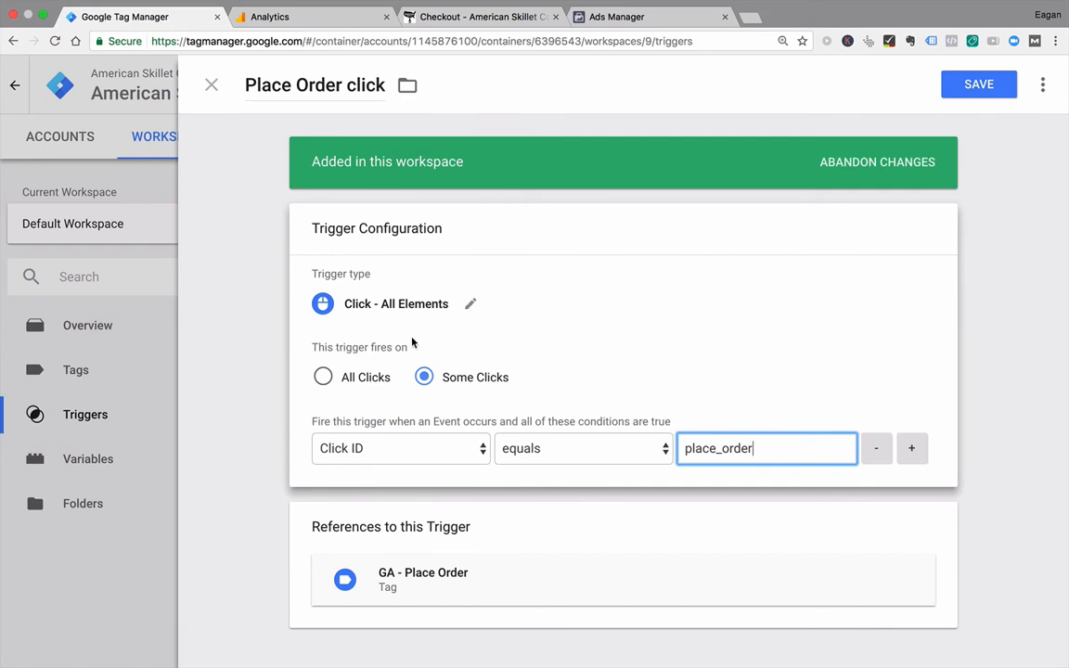
{"action": "left_click", "coordinate": [978, 84]}
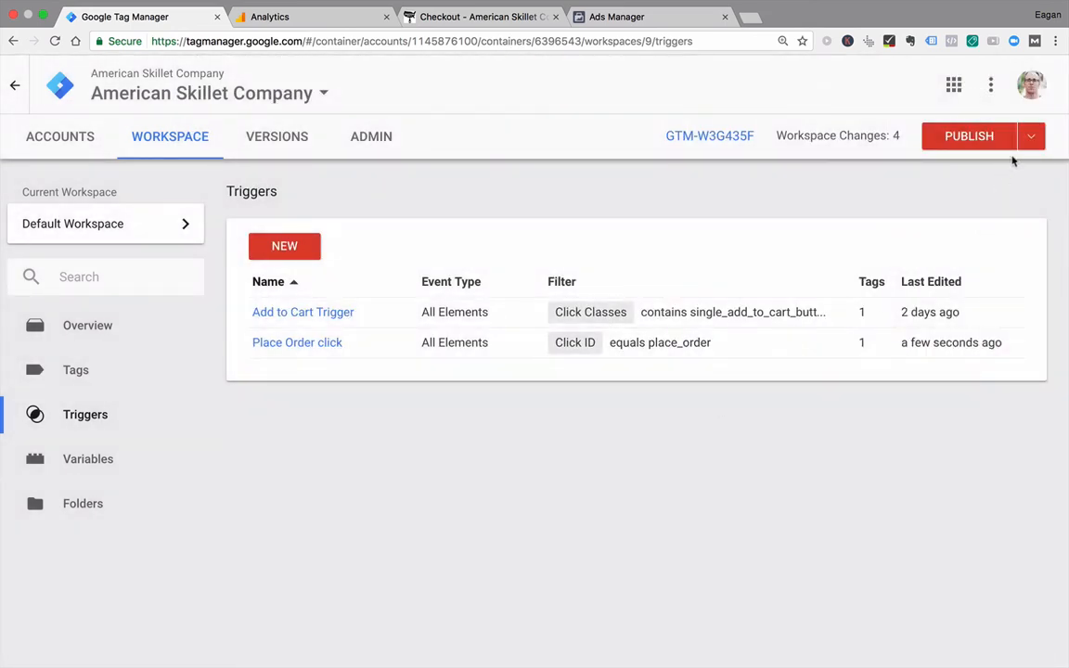
Step: Preview the workspace and test blank-area clicks and the Place order button on the reloaded checkout page
{"action": "left_click", "coordinate": [1032, 136]}
{"action": "left_click", "coordinate": [940, 305]}
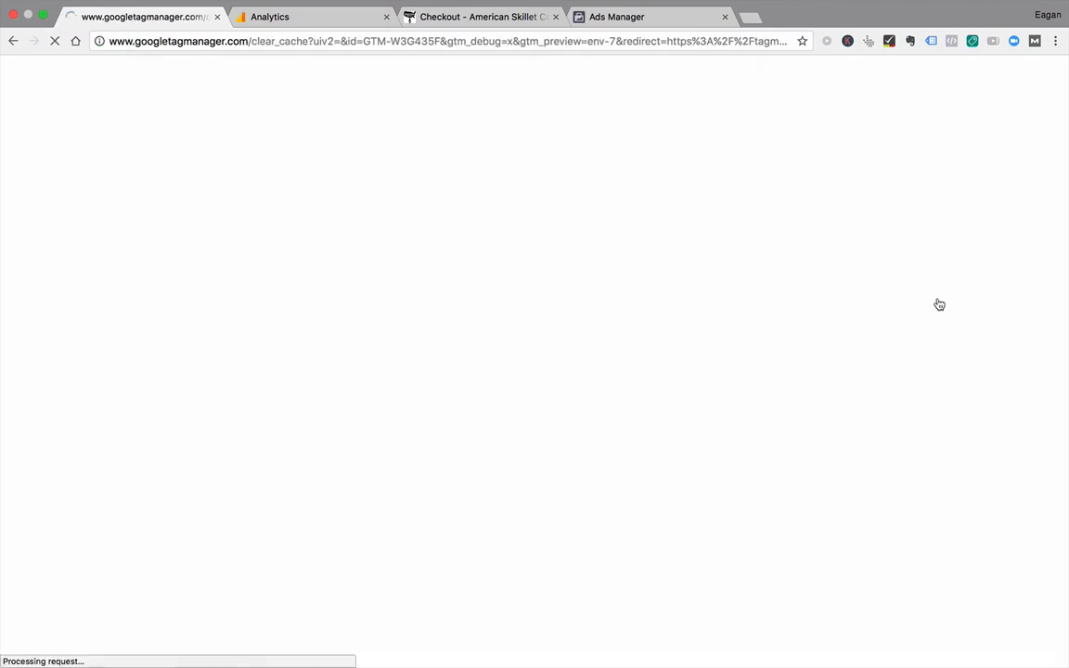
{"action": "left_click", "coordinate": [484, 18]}
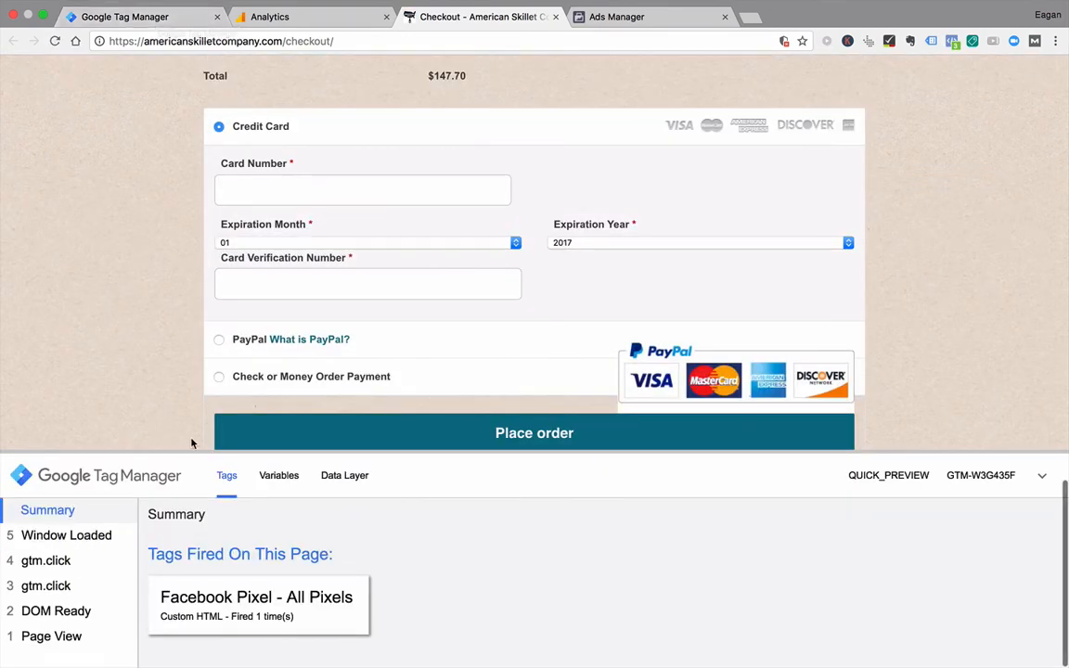
{"action": "left_click", "coordinate": [151, 369]}
{"action": "left_click", "coordinate": [941, 252]}
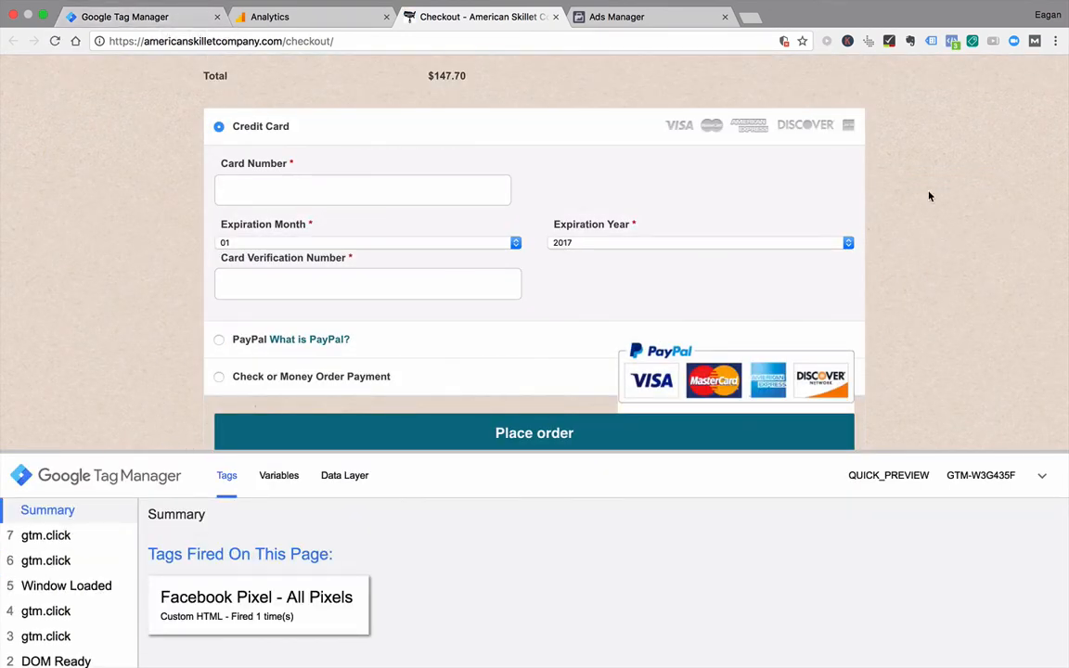
{"action": "left_click", "coordinate": [929, 196]}
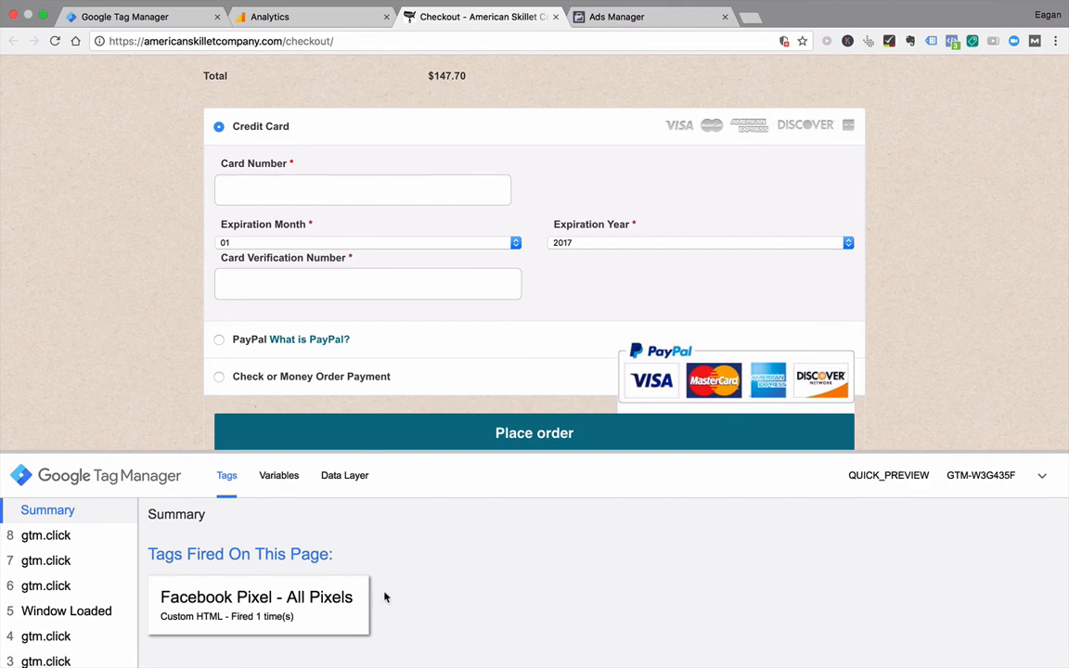
{"action": "left_click", "coordinate": [804, 443]}
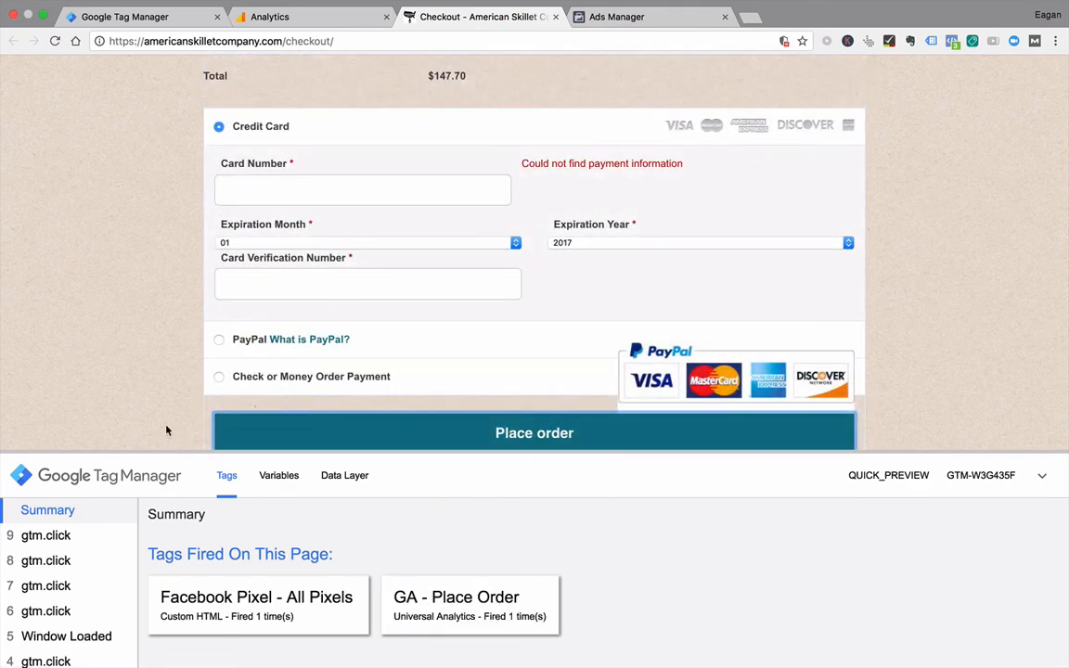
Step: Enlarge the debug pane to check the fired and unfired tags, and look over the checkout page
{"action": "left_click_drag", "start_coordinate": [161, 450], "coordinate": [161, 463]}
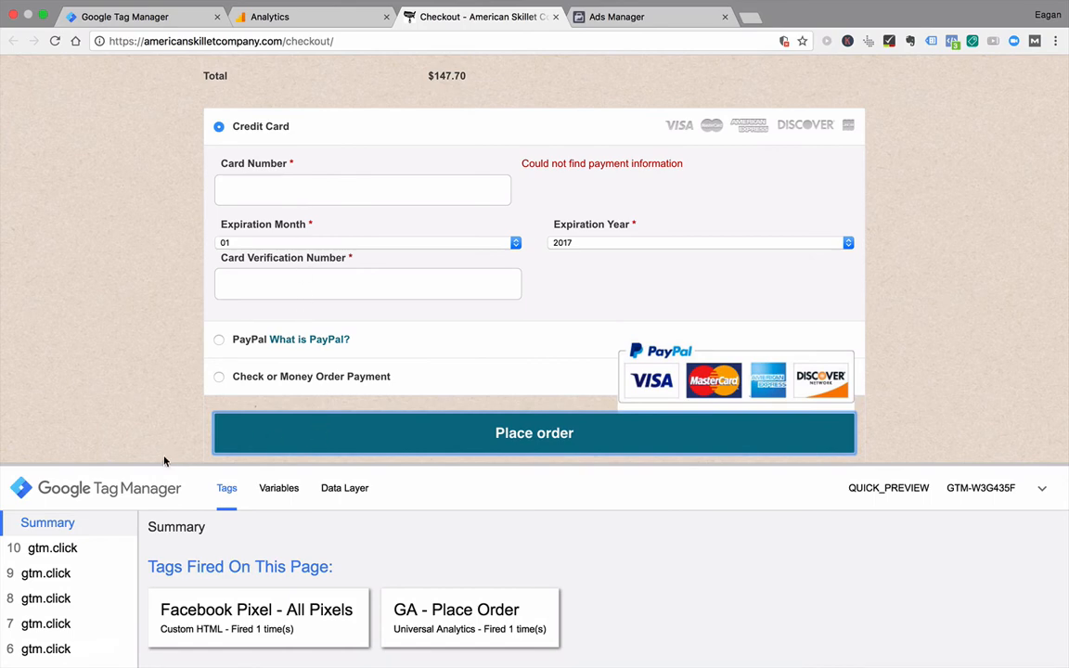
{"action": "left_click_drag", "start_coordinate": [164, 461], "coordinate": [163, 316]}
{"action": "scroll", "coordinate": [159, 168], "scroll_direction": "up", "scroll_amount": 3}
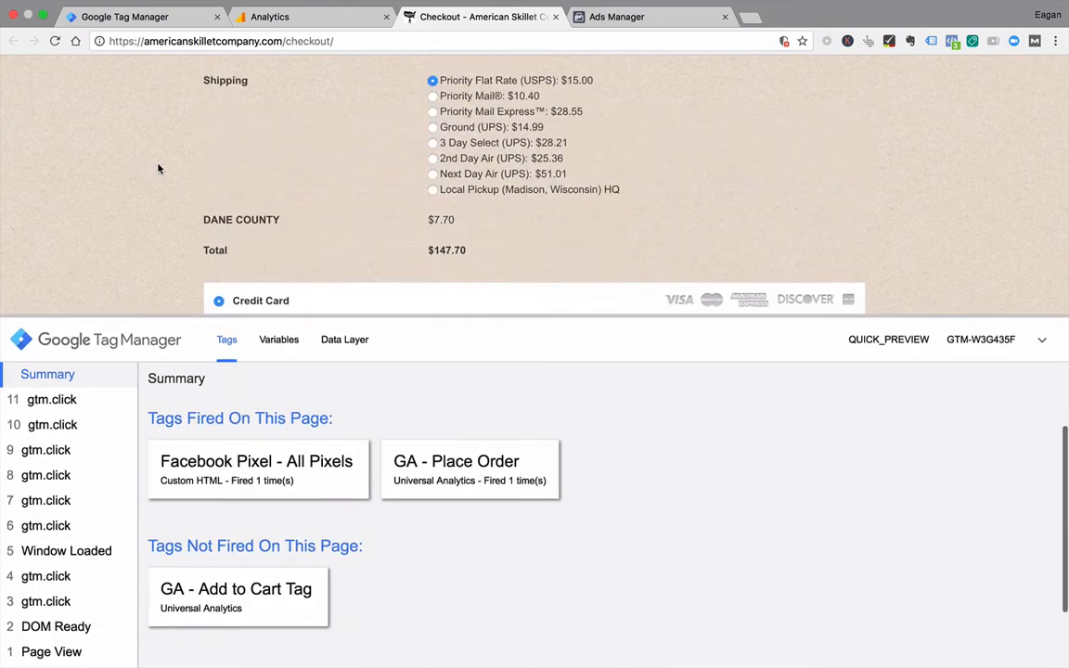
{"action": "scroll", "coordinate": [158, 168], "scroll_direction": "up", "scroll_amount": 15}
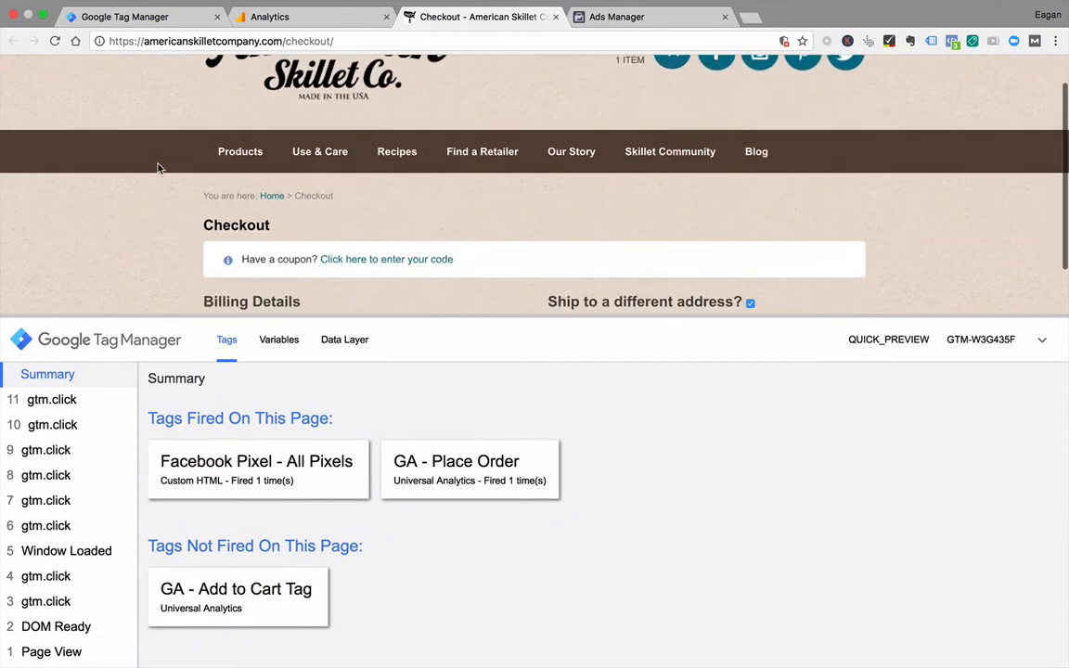
{"action": "scroll", "coordinate": [158, 168], "scroll_direction": "down", "scroll_amount": 15}
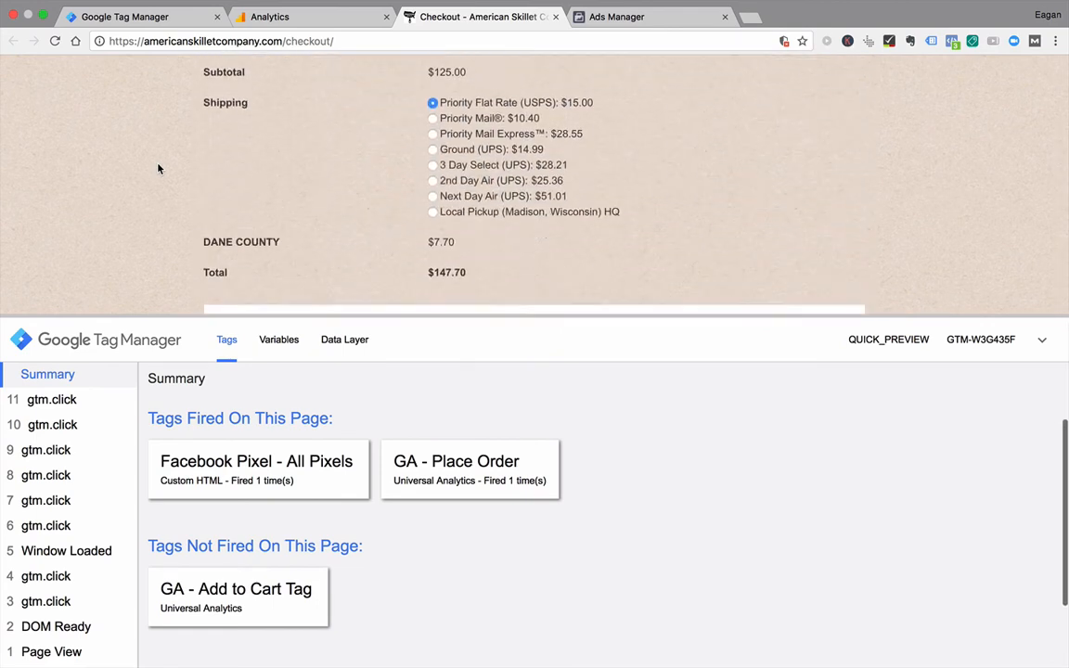
{"action": "scroll", "coordinate": [158, 168], "scroll_direction": "down", "scroll_amount": 2}
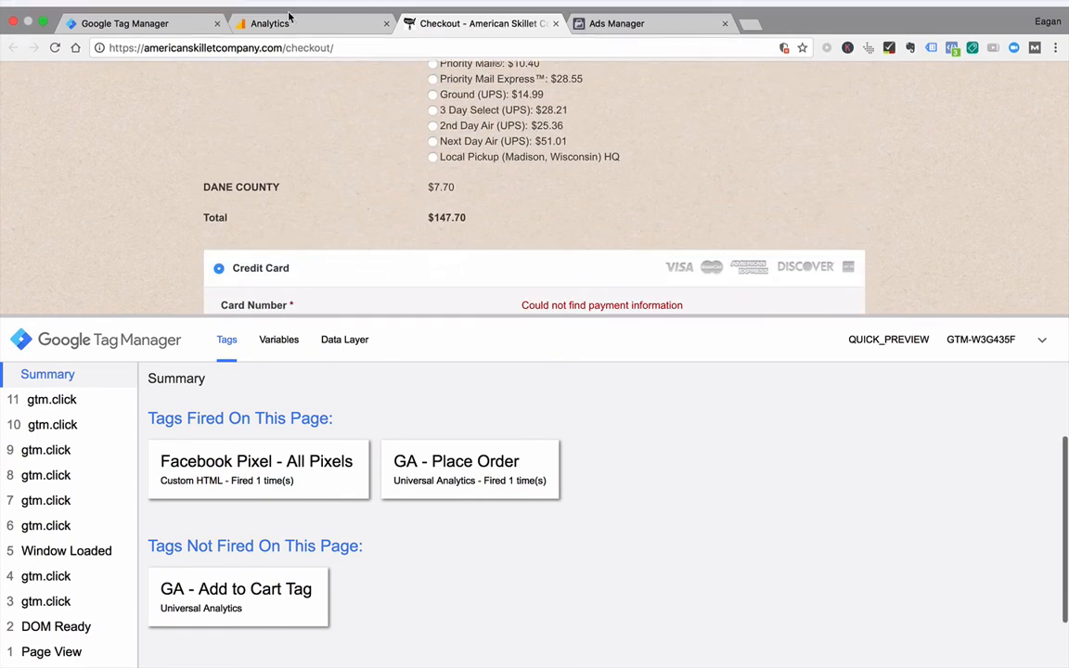
Step: Switch back to Tag Manager and leave preview mode for the workspace
{"action": "mouse_move", "coordinate": [289, 16]}
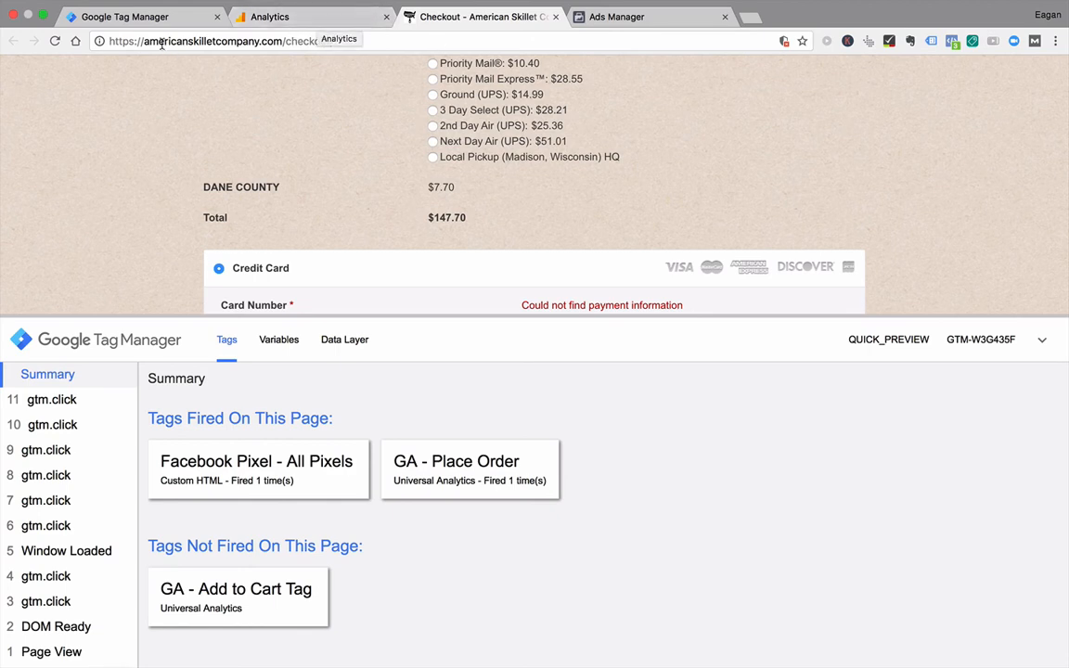
{"action": "left_click", "coordinate": [154, 16]}
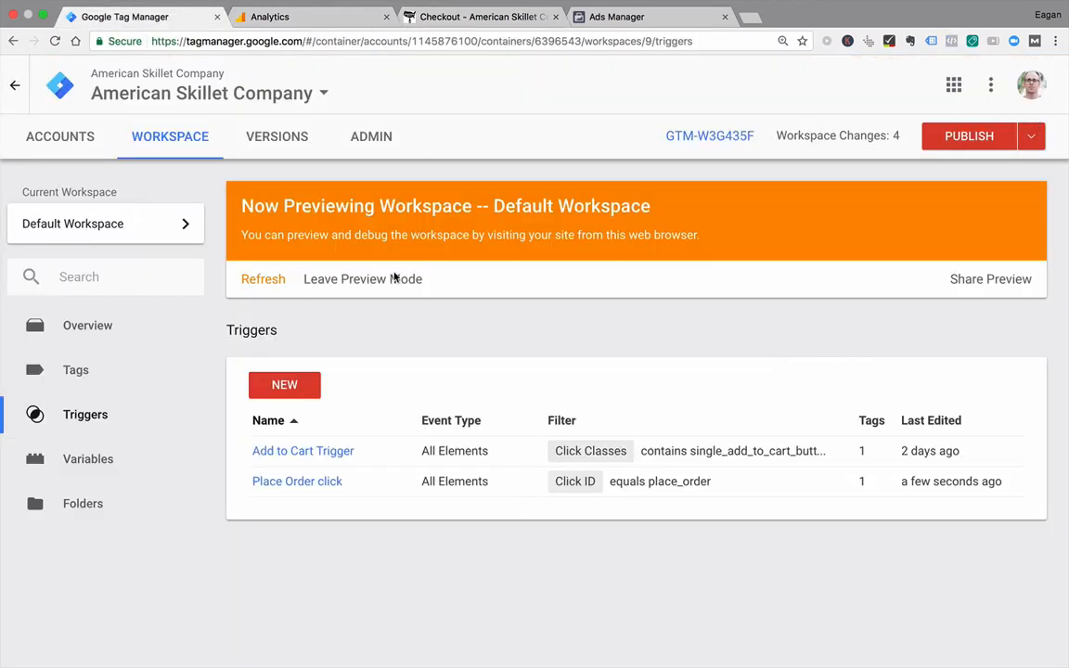
{"action": "left_click", "coordinate": [393, 277]}
{"action": "left_click", "coordinate": [406, 248]}
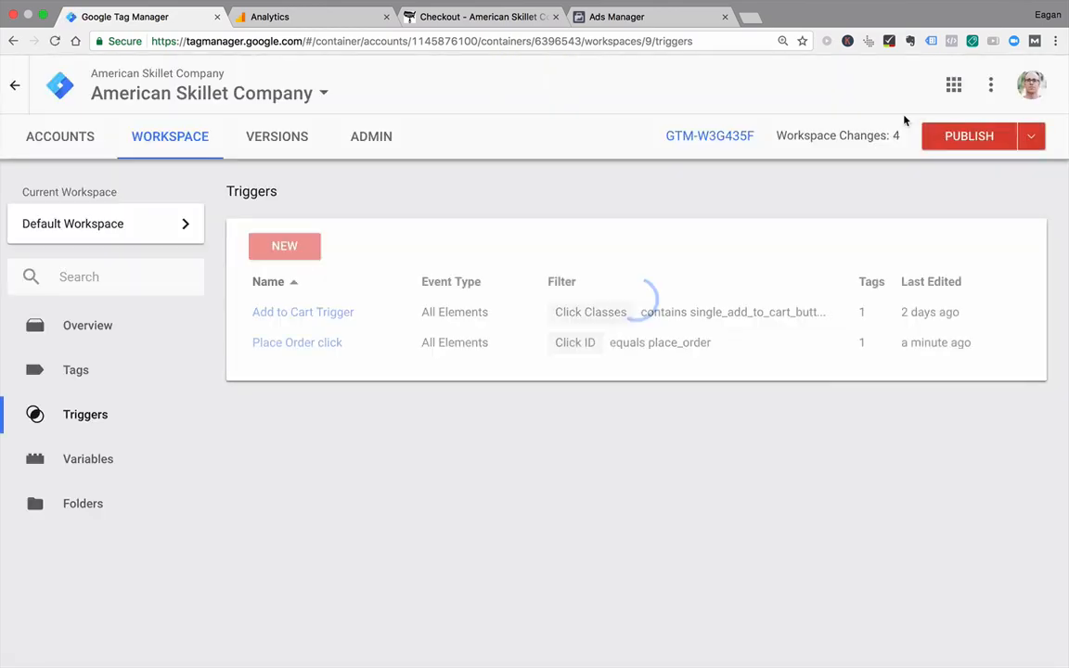
Step: Publish the workspace changes to Live as a version named "Added Place Order click for Google Analytics"
{"action": "left_click", "coordinate": [962, 140]}
{"action": "left_click", "coordinate": [394, 226]}
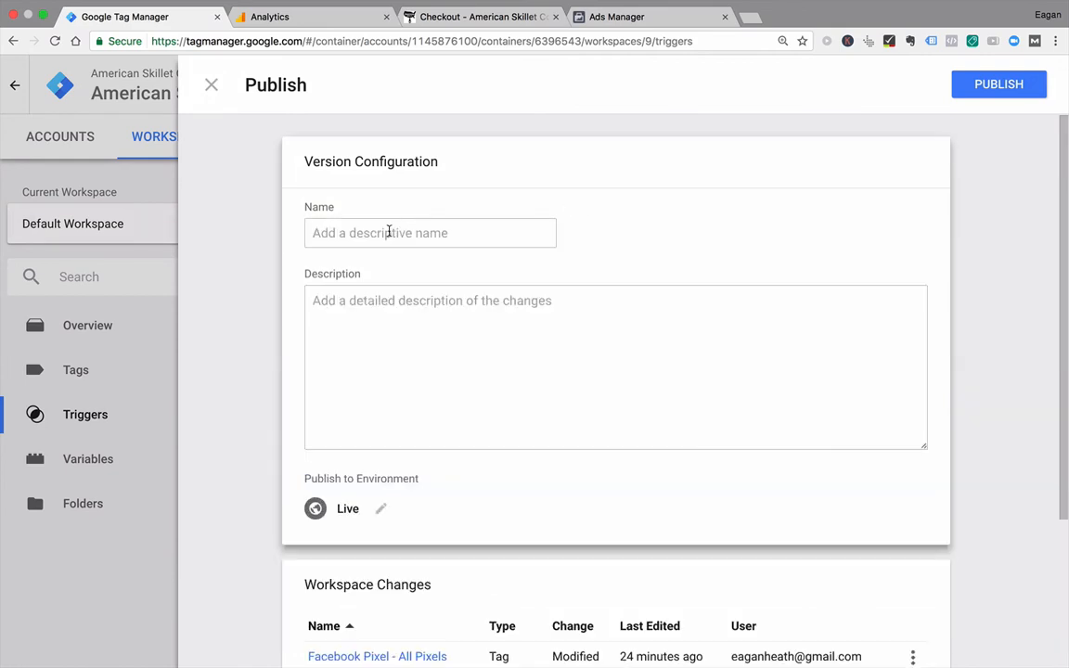
{"action": "left_click", "coordinate": [389, 232]}
{"action": "type", "text": "ADded"}
{"action": "key", "text": "BackSpace"}
{"action": "key", "text": "BackSpace"}
{"action": "key", "text": "BackSpace"}
{"action": "key", "text": "BackSpace"}
{"action": "type", "text": "d"}
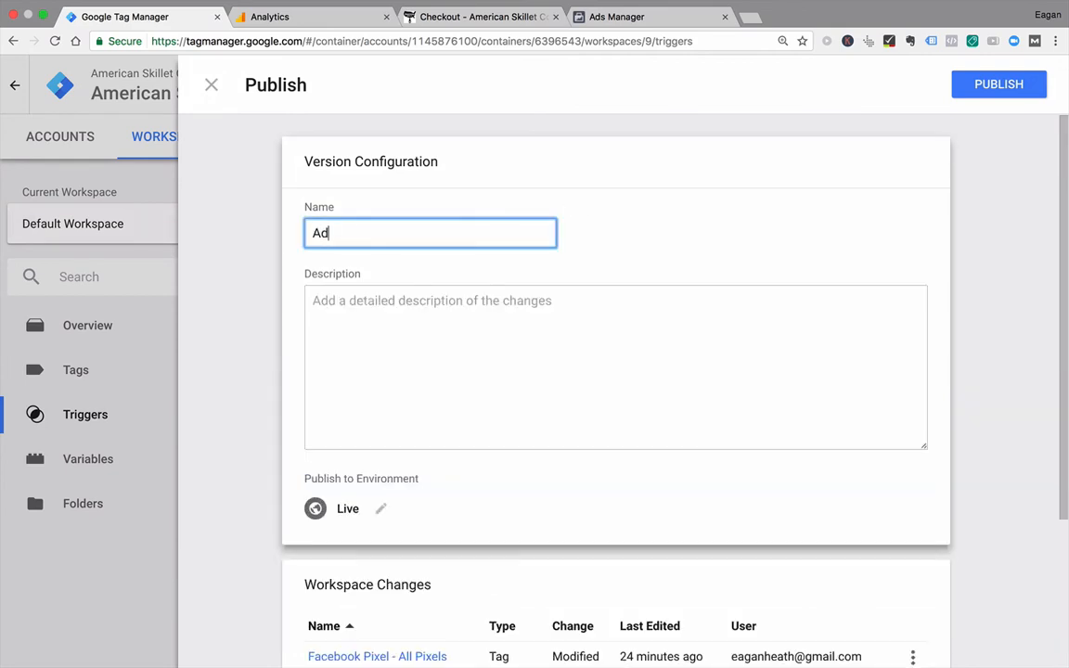
{"action": "type", "text": "ded Place Order click"}
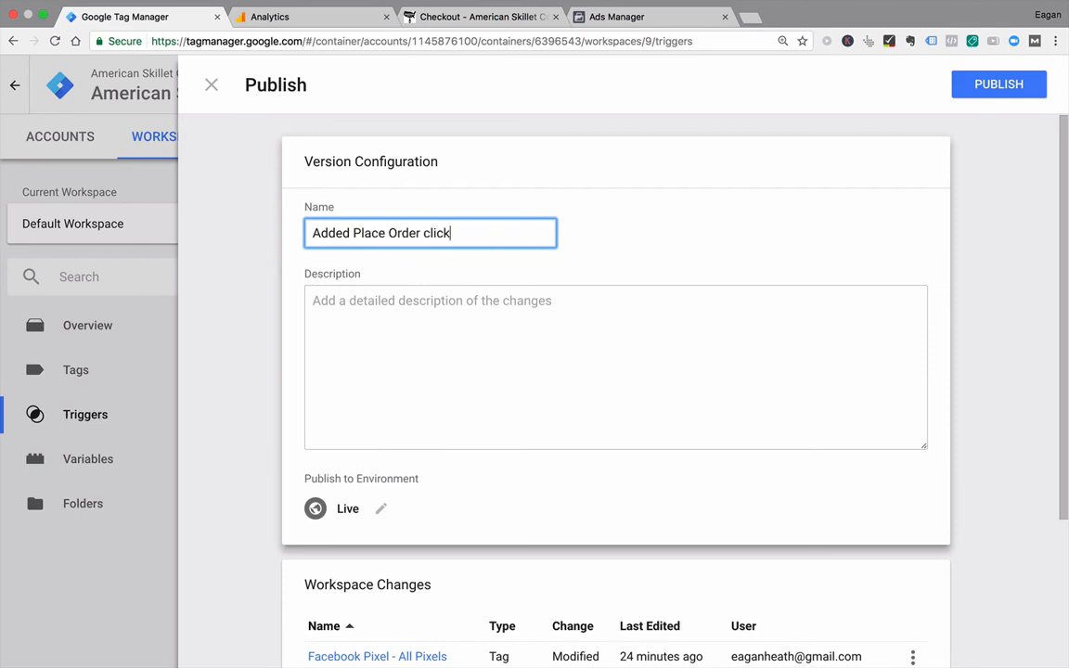
{"action": "type", "text": " for Google Analytics"}
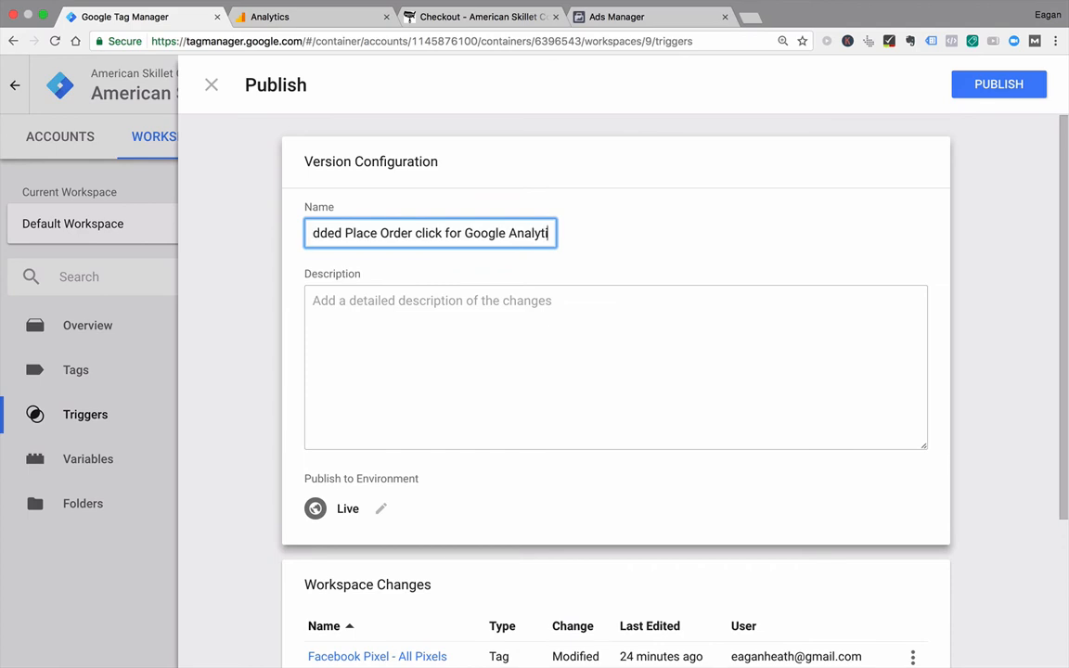
{"action": "left_click", "coordinate": [975, 87]}
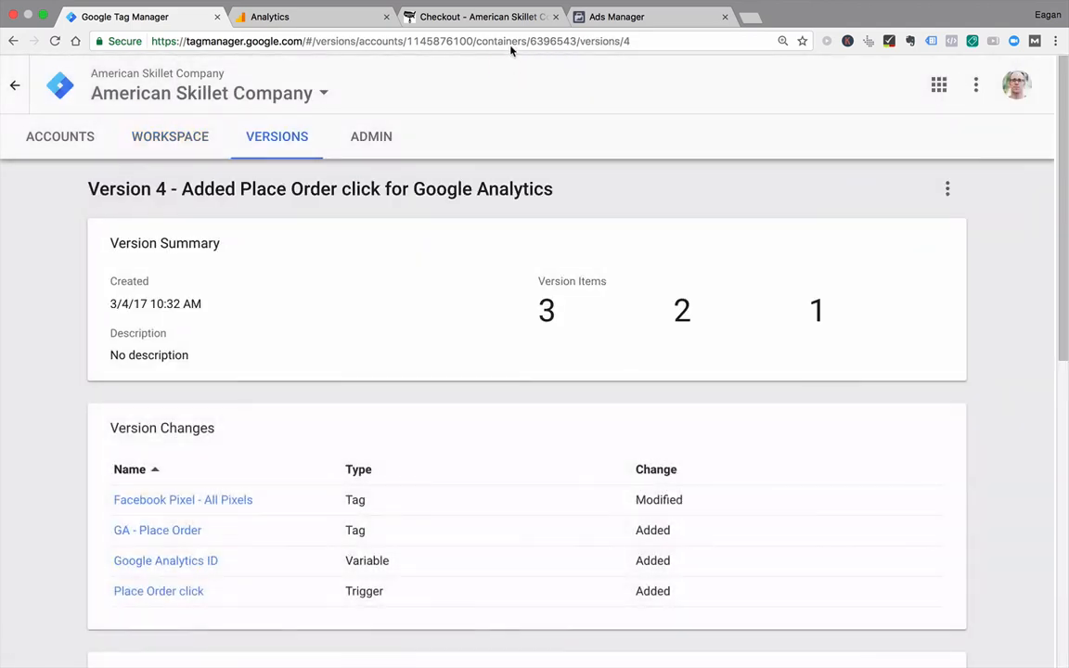
Step: Reload the American Skillet Company checkout page, enable Google Tag Assistant for it, and reload it again
{"action": "left_click", "coordinate": [480, 14]}
{"action": "key", "text": "super+r"}
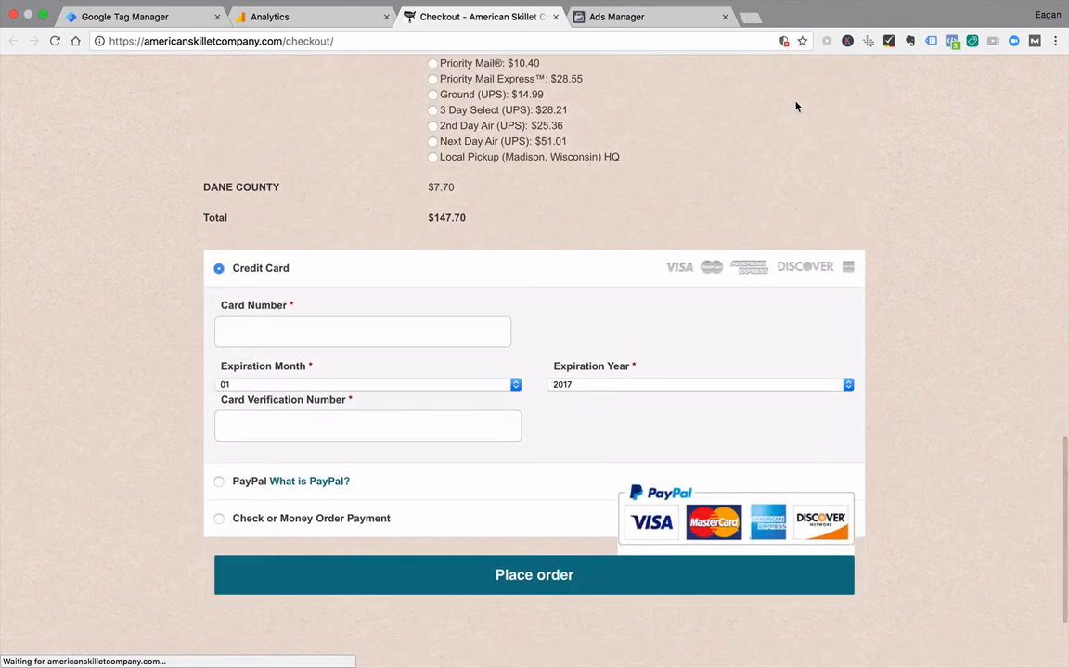
{"action": "left_click", "coordinate": [931, 40]}
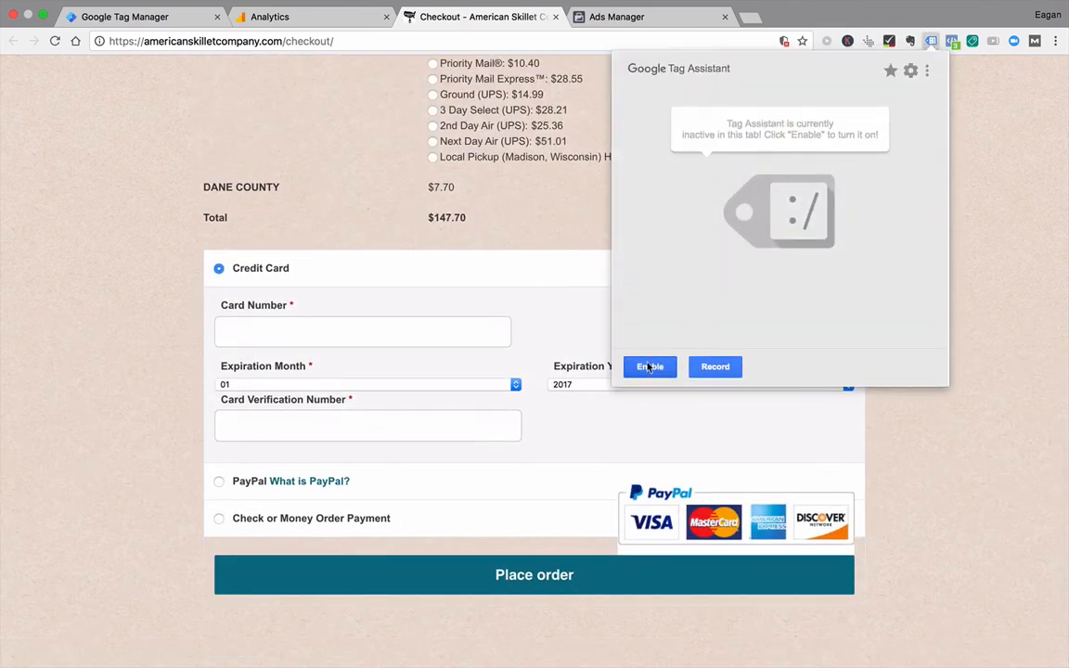
{"action": "left_click", "coordinate": [649, 368]}
{"action": "left_click", "coordinate": [484, 44]}
{"action": "key", "text": "Return"}
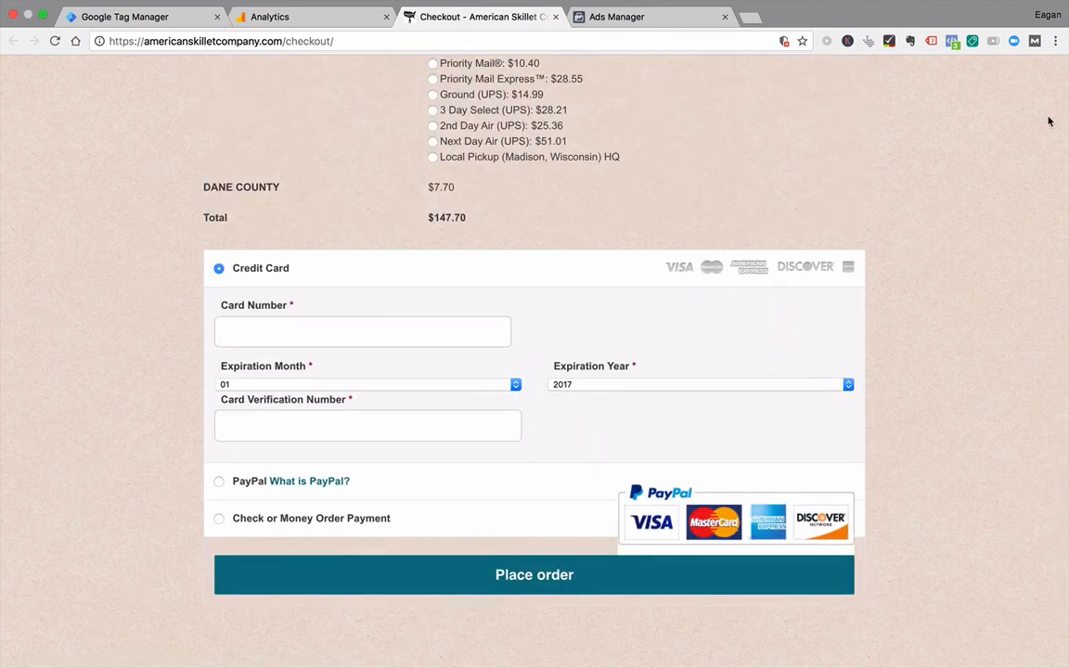
Step: Review the Tag Assistant analysis and the Google Tag Manager tag's metadata, and return to the checkout page
{"action": "left_click", "coordinate": [933, 42]}
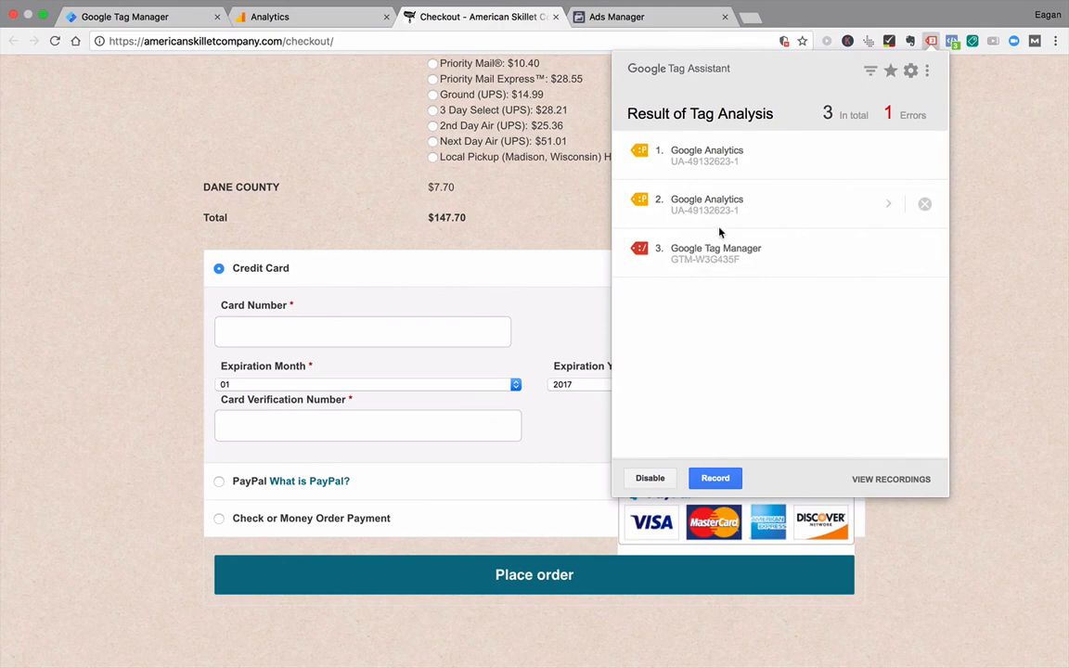
{"action": "left_click", "coordinate": [711, 249]}
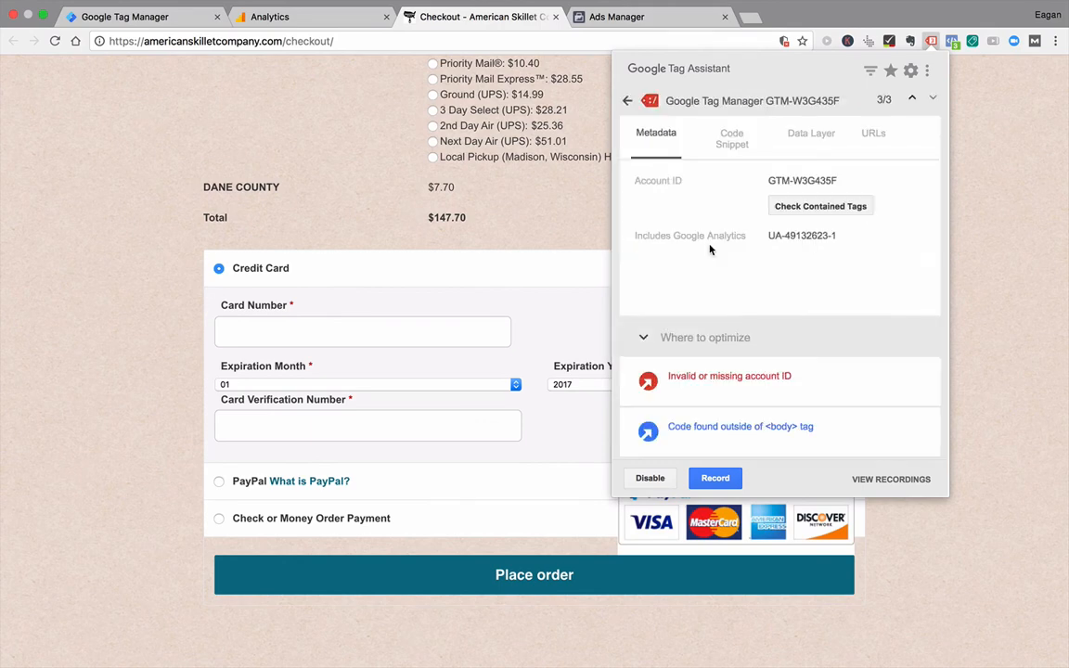
{"action": "left_click", "coordinate": [352, 582]}
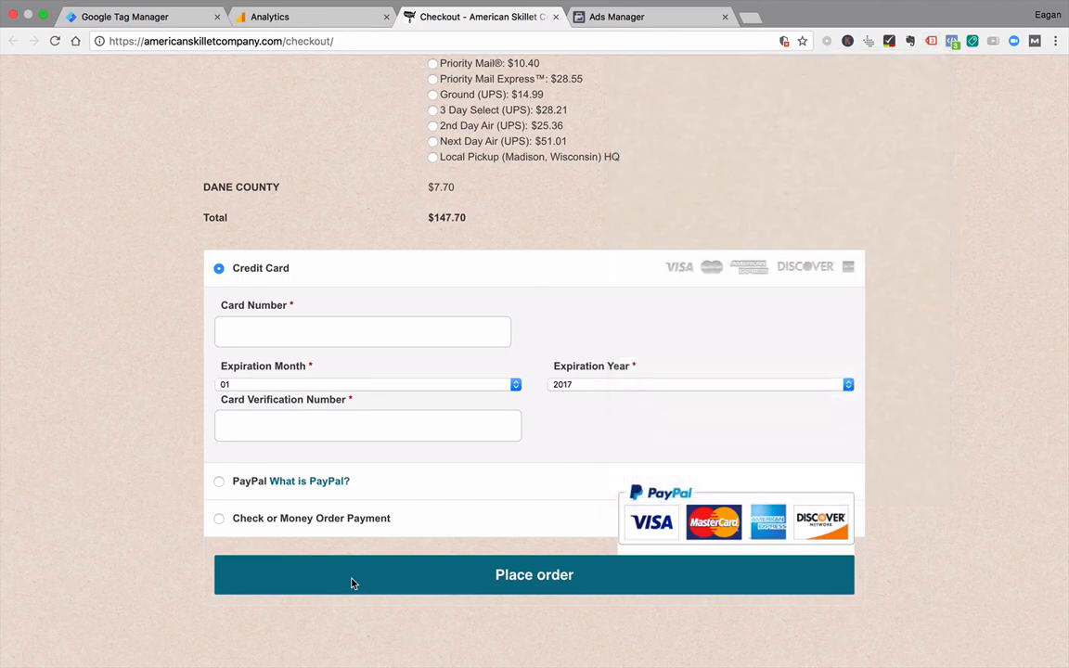
Step: Submit the checkout form with Place order and inspect the resulting Google Analytics event in Tag Assistant
{"action": "left_click", "coordinate": [405, 585]}
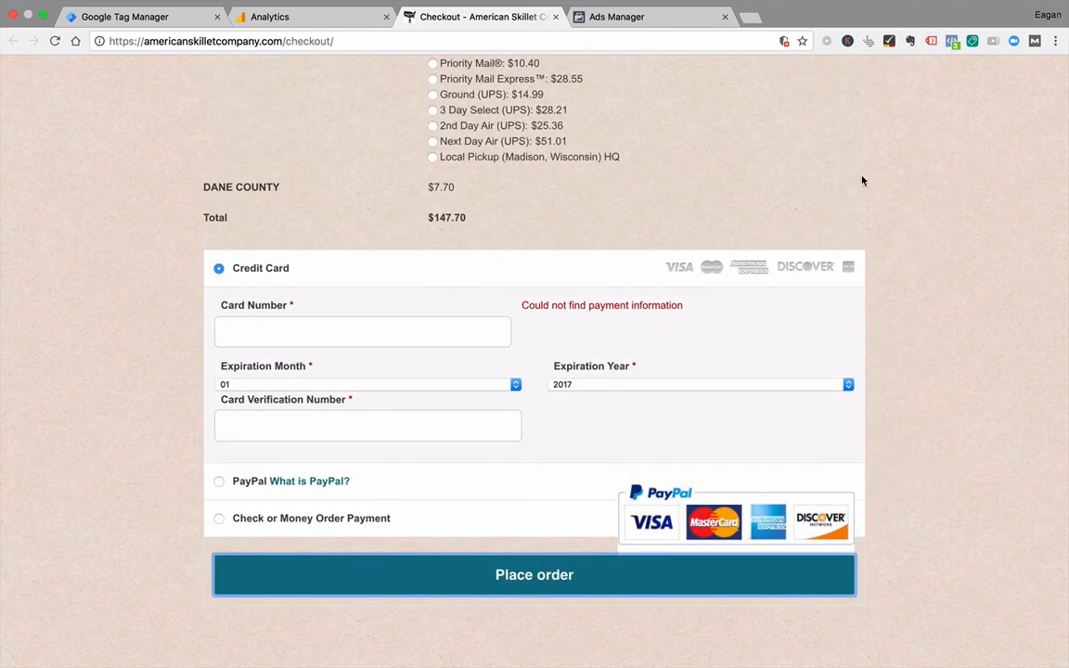
{"action": "left_click", "coordinate": [545, 585]}
{"action": "left_click", "coordinate": [931, 40]}
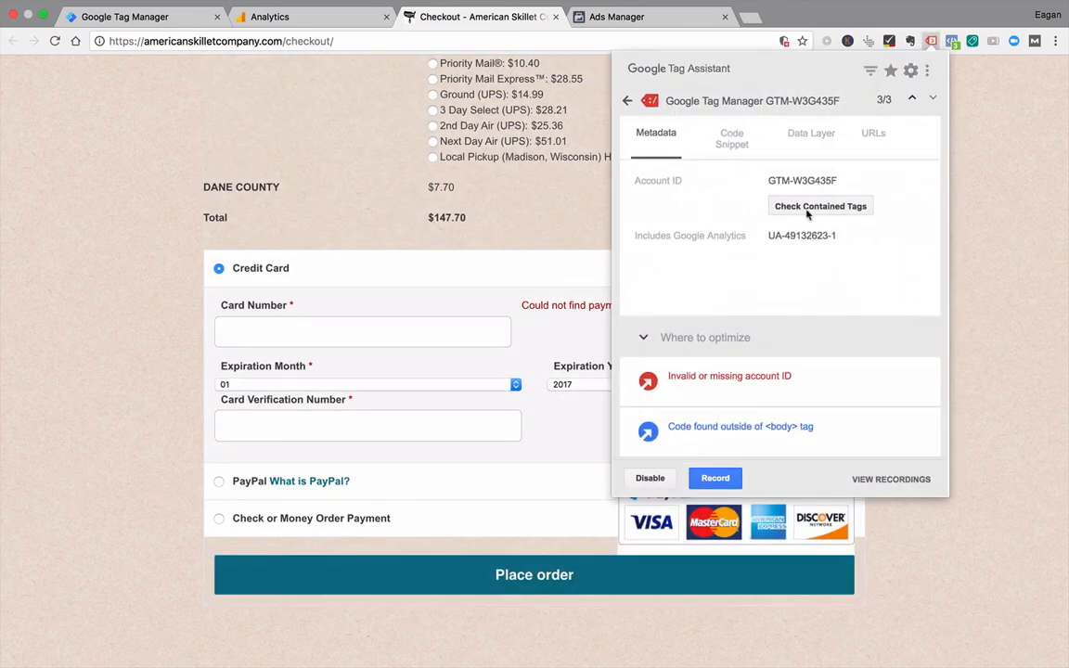
{"action": "left_click", "coordinate": [627, 100]}
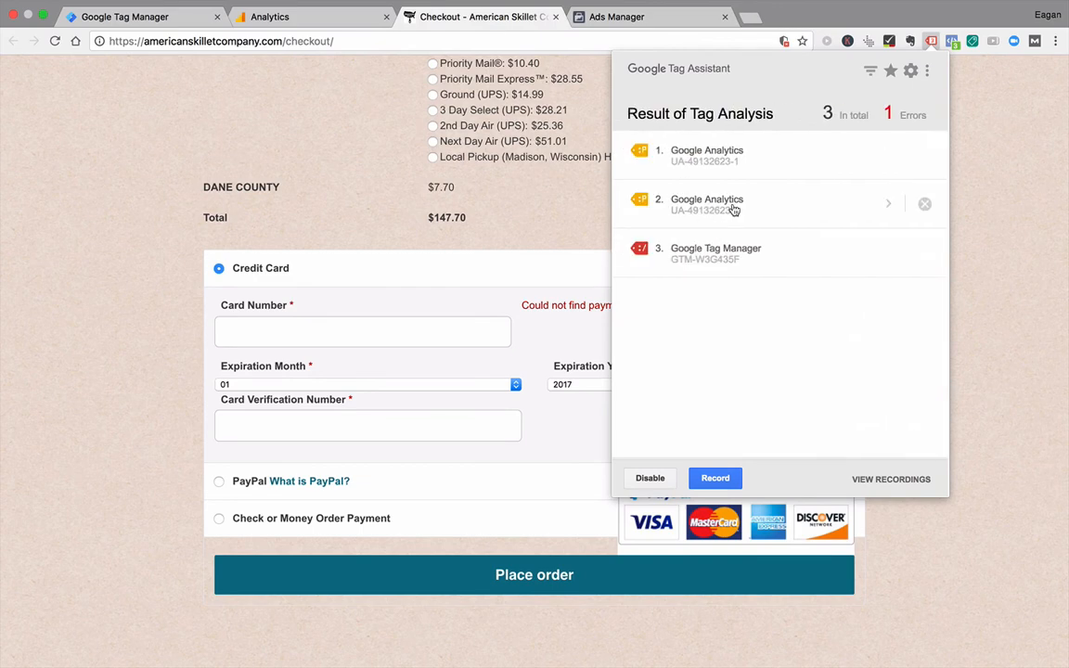
{"action": "left_click", "coordinate": [733, 261]}
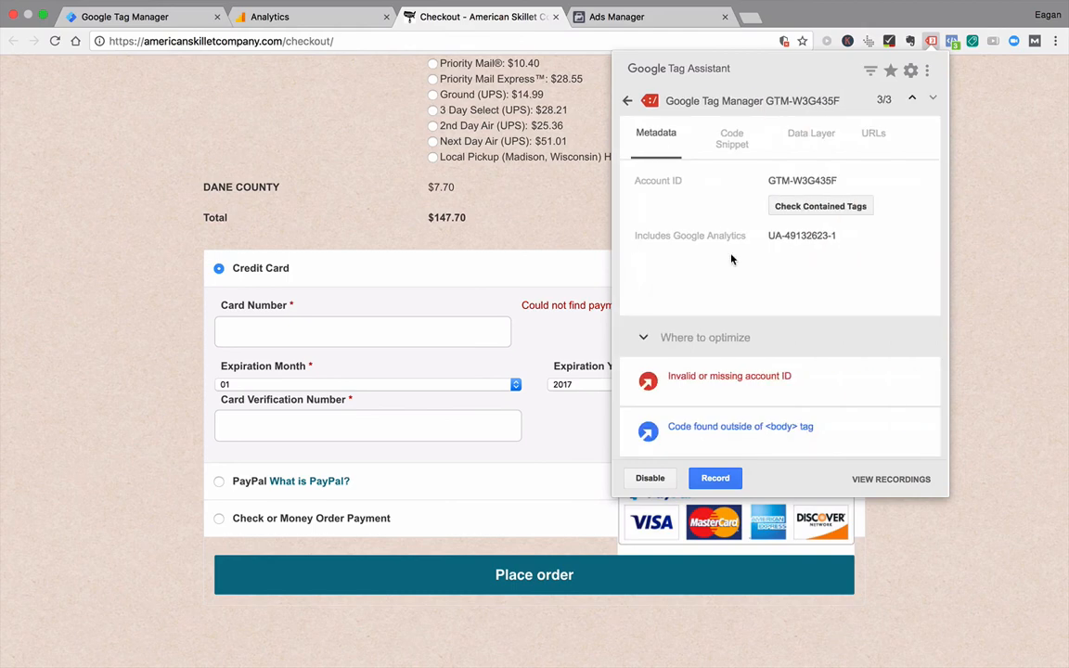
{"action": "left_click", "coordinate": [628, 102]}
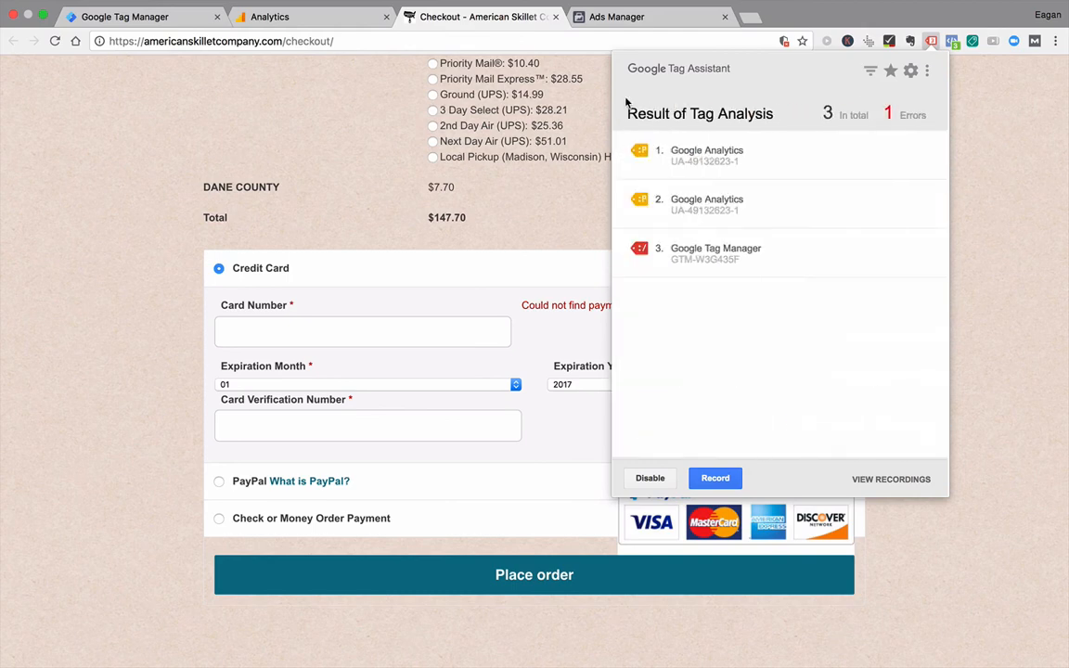
{"action": "left_click", "coordinate": [695, 208]}
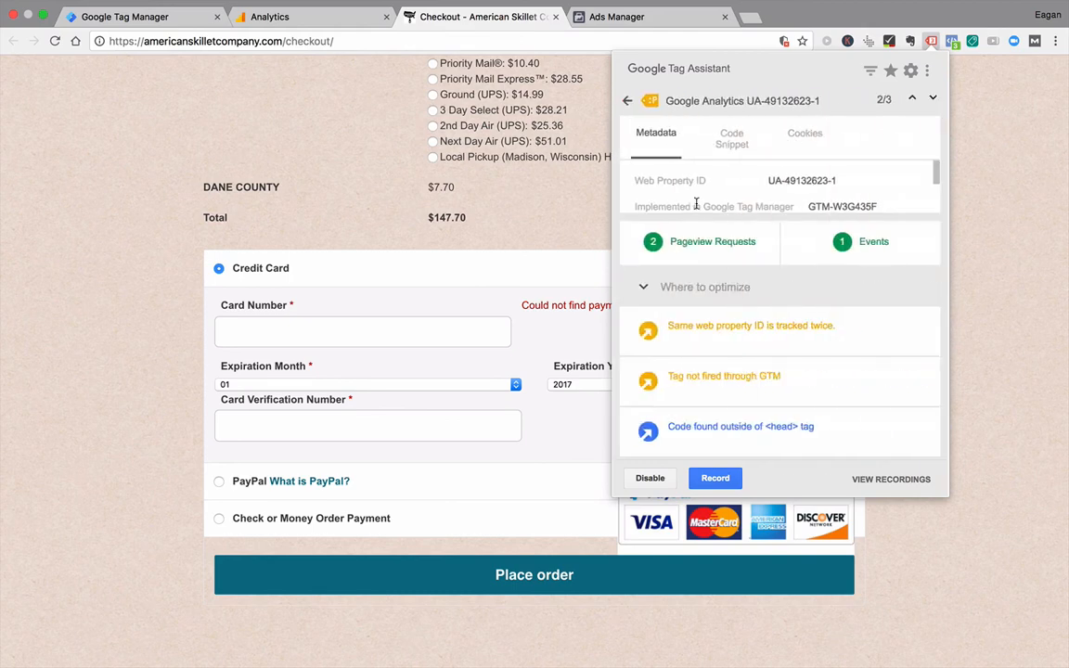
{"action": "left_click", "coordinate": [845, 244]}
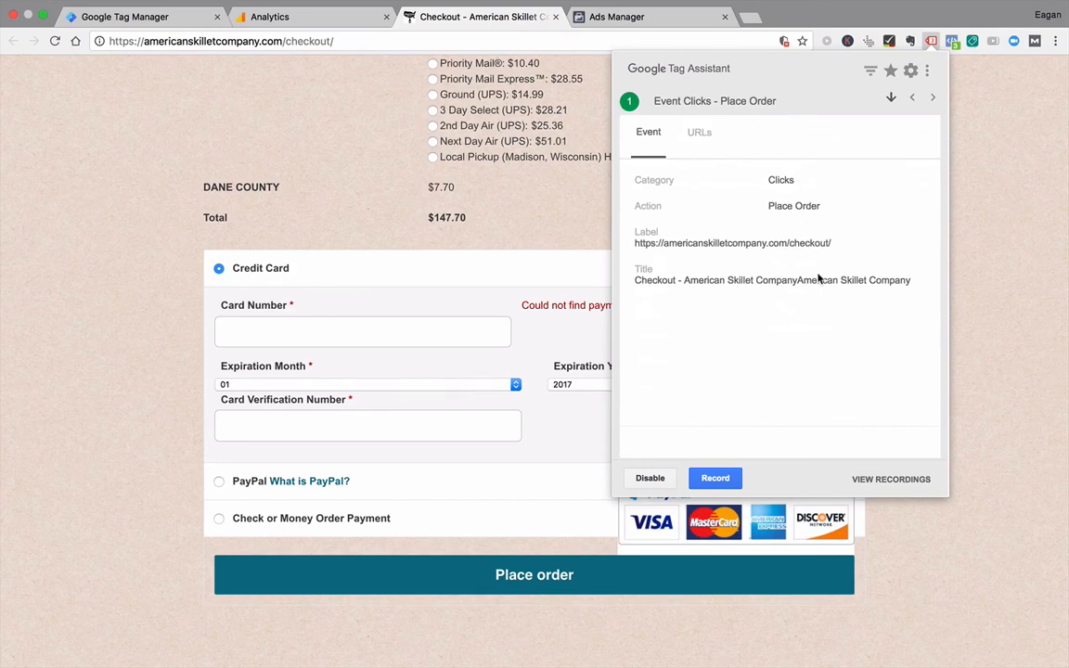
Step: Switch to Analytics and start a new custom goal named "Place Order Click" with the type Event
{"action": "left_click", "coordinate": [306, 16]}
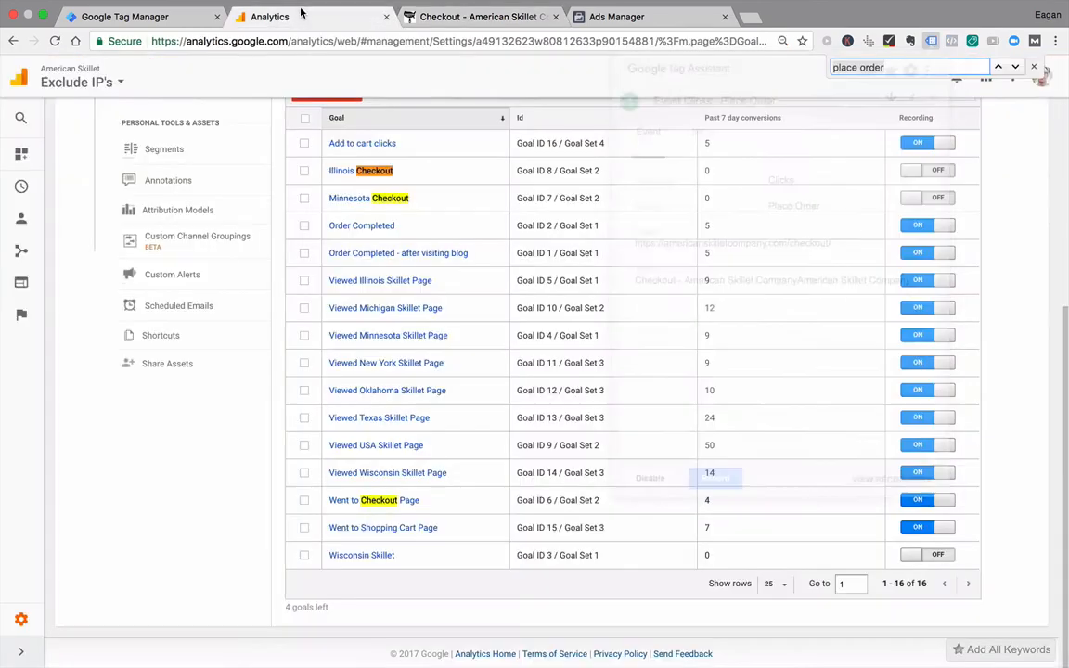
{"action": "scroll", "coordinate": [325, 269], "scroll_direction": "up", "scroll_amount": 2}
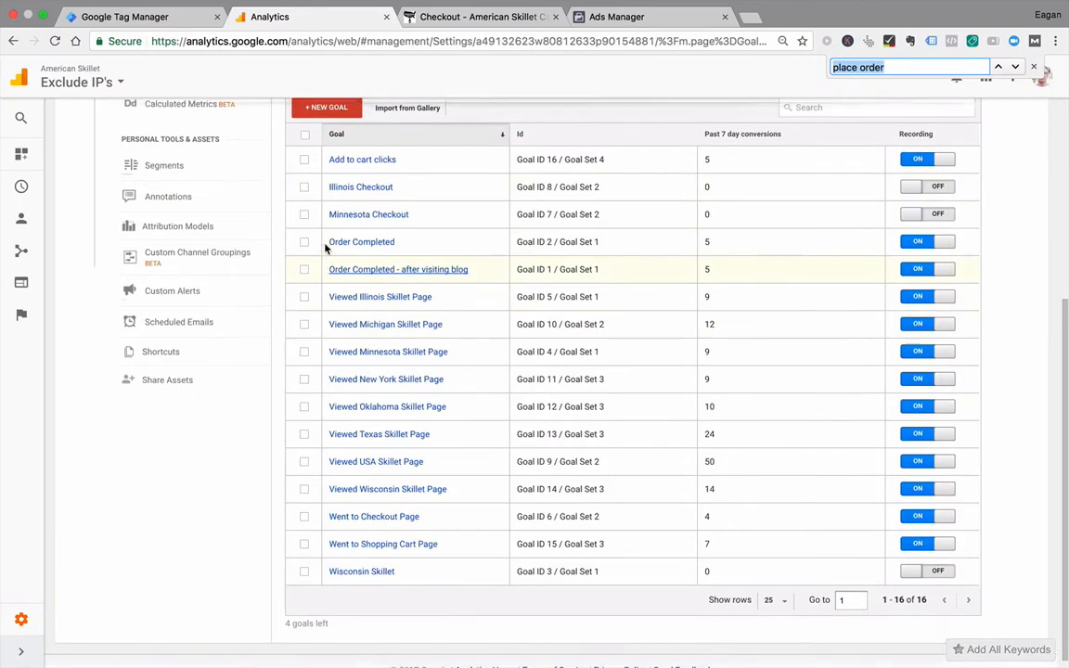
{"action": "left_click", "coordinate": [325, 134]}
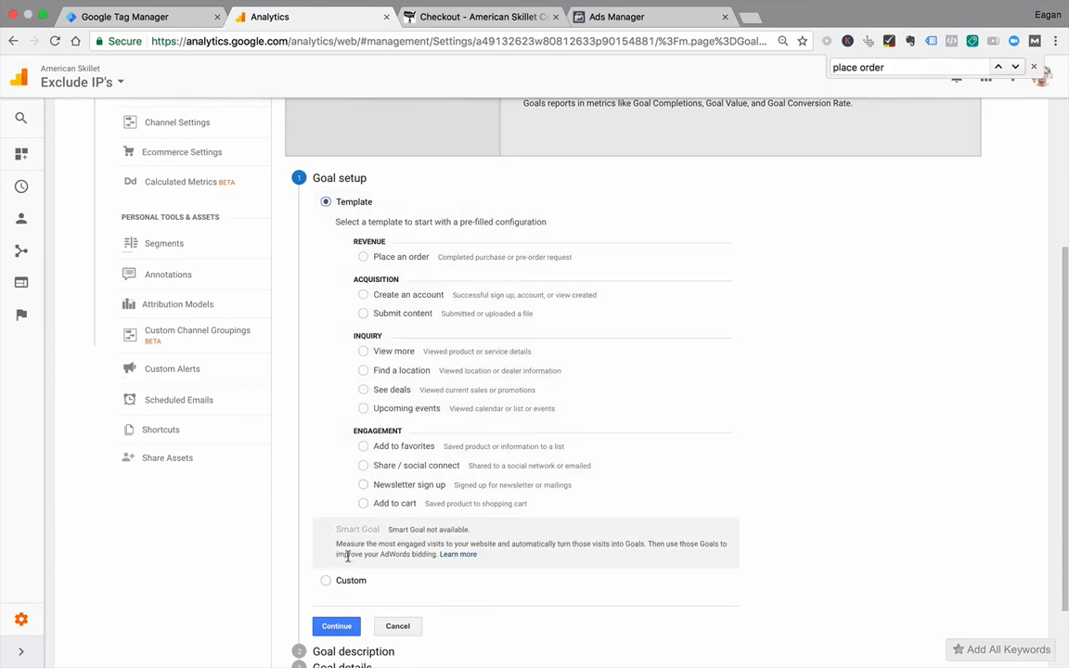
{"action": "left_click", "coordinate": [325, 581]}
{"action": "left_click", "coordinate": [334, 626]}
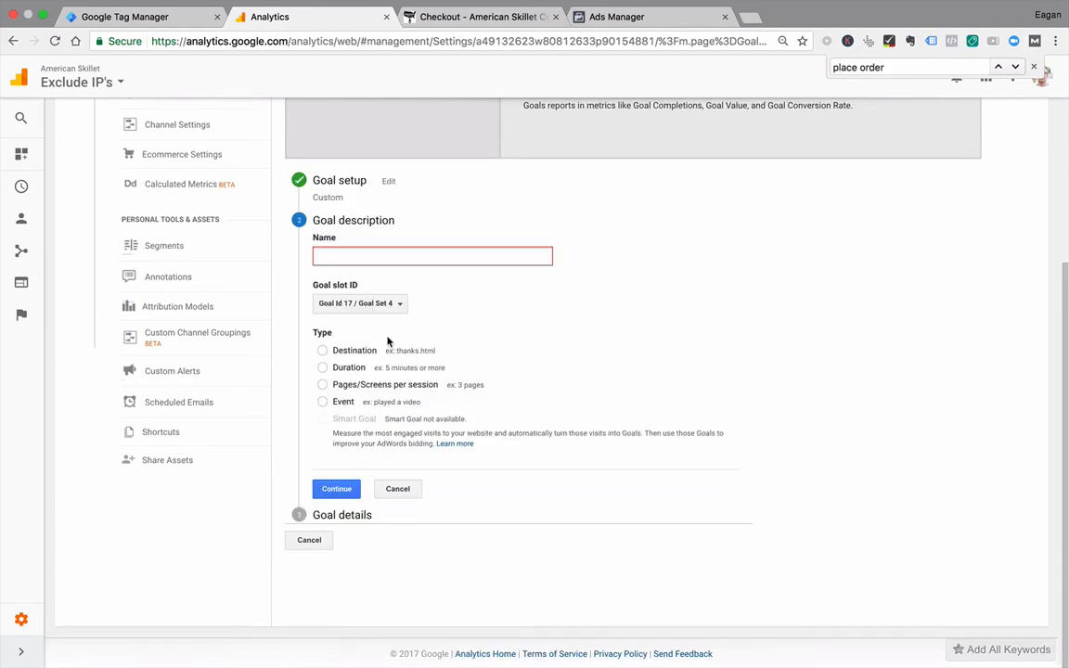
{"action": "type", "text": "Place Order Click"}
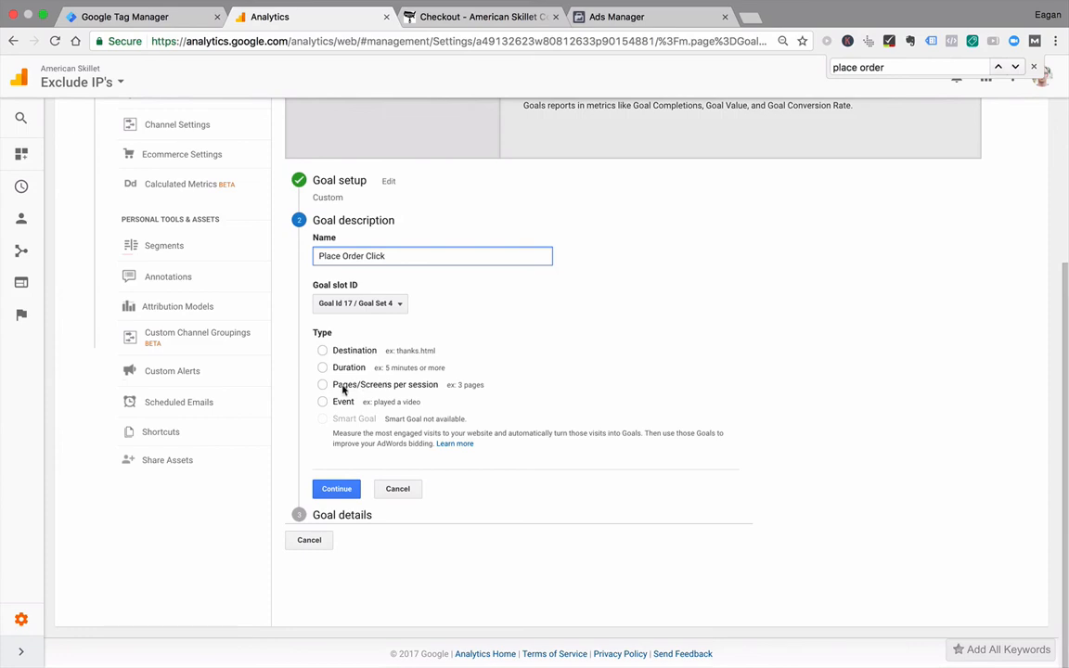
{"action": "left_click", "coordinate": [322, 402]}
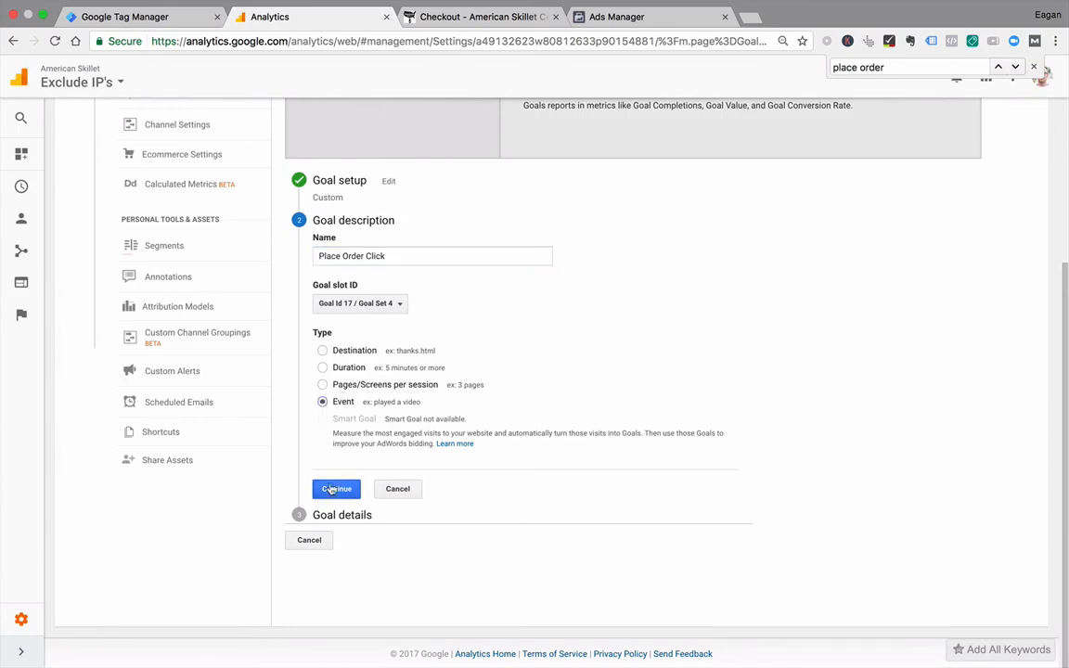
{"action": "left_click", "coordinate": [329, 489]}
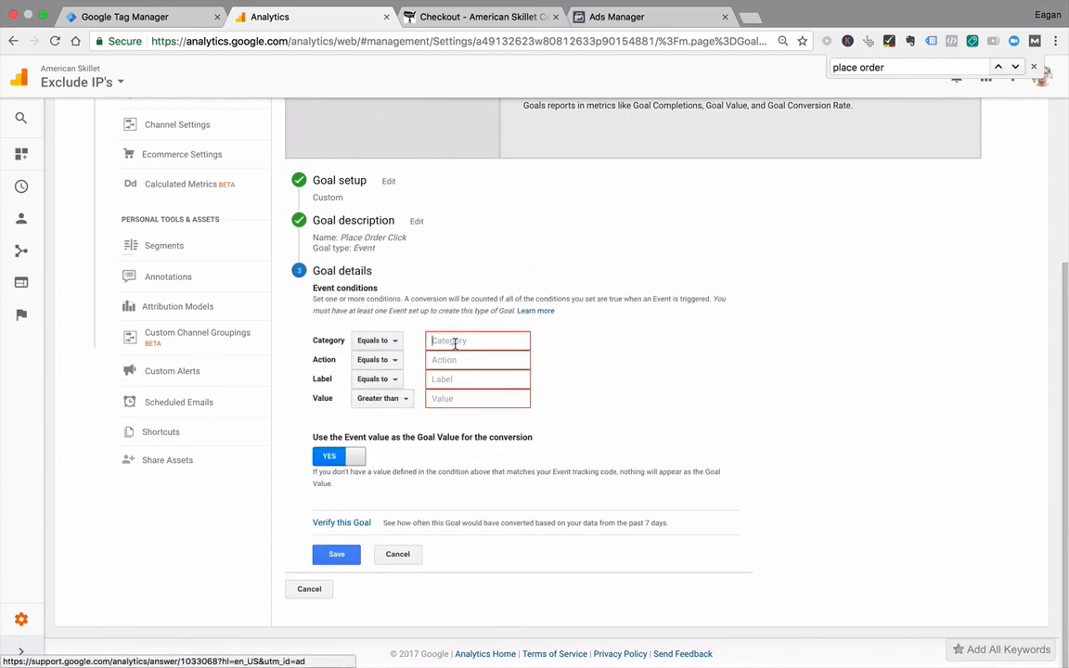
Step: Set the Category condition of the Place Order Click goal to "Clicks"
{"action": "left_click", "coordinate": [443, 341]}
{"action": "type", "text": "Clicks"}
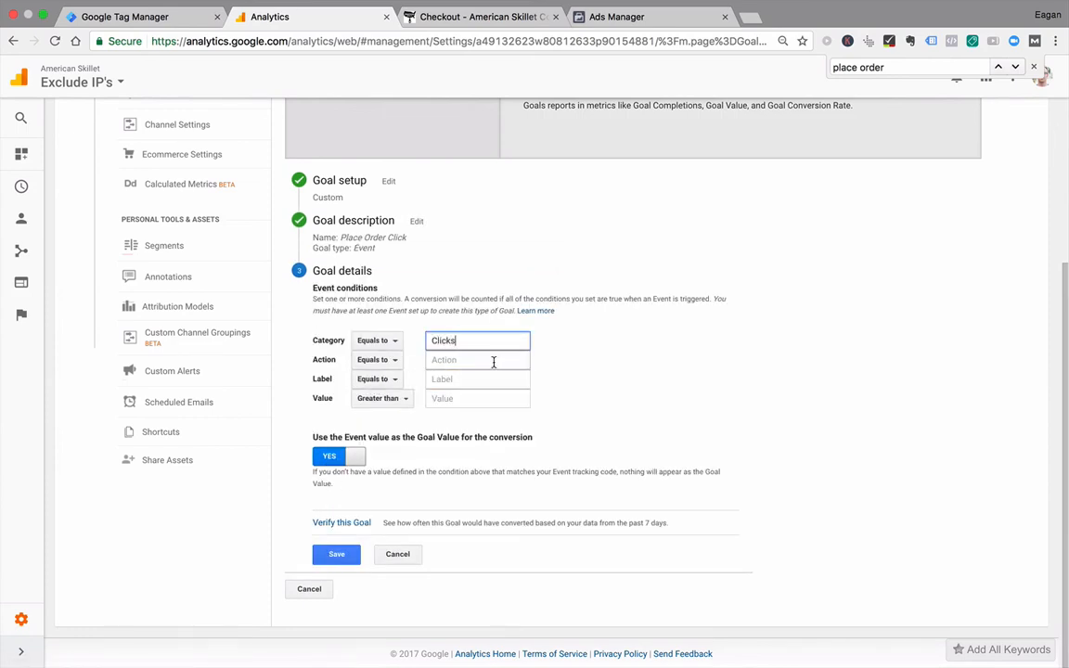
Step: Switch to Tag Manager, open the GA - Place Order tag in the American Skillet Company container, and copy its Action value
{"action": "left_click", "coordinate": [494, 360]}
{"action": "left_click", "coordinate": [130, 16]}
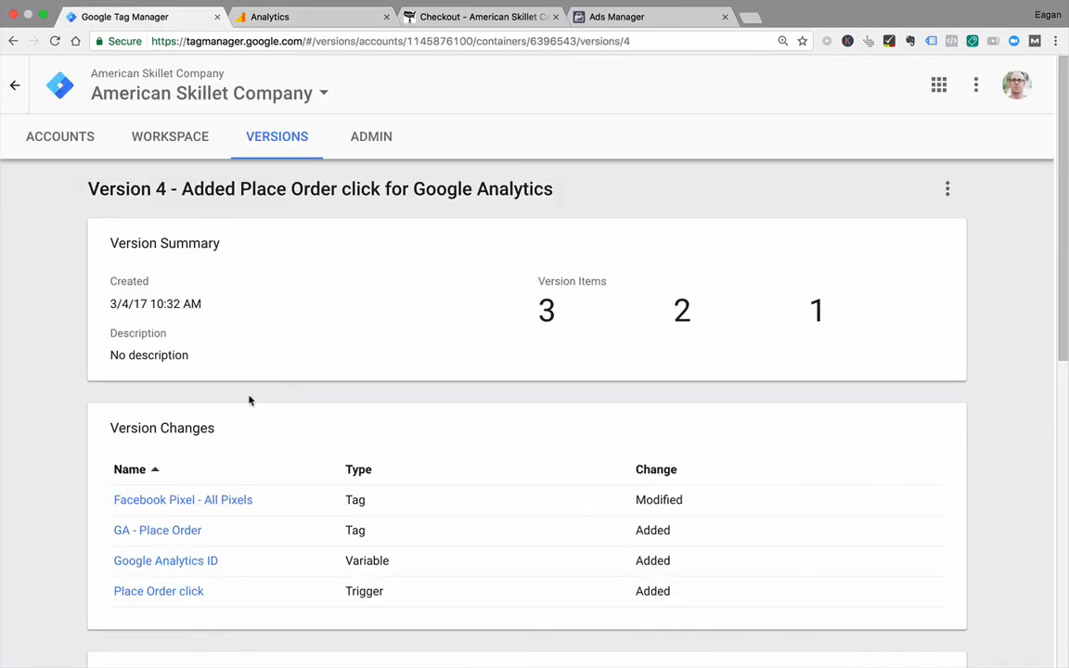
{"action": "left_click", "coordinate": [77, 150]}
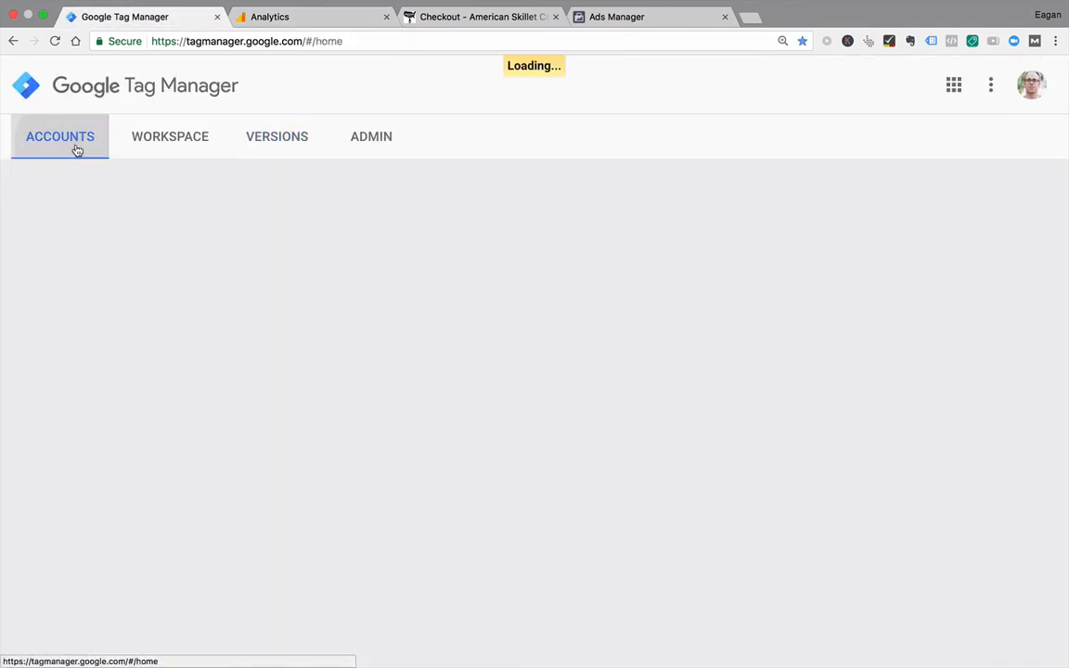
{"action": "left_click", "coordinate": [177, 488]}
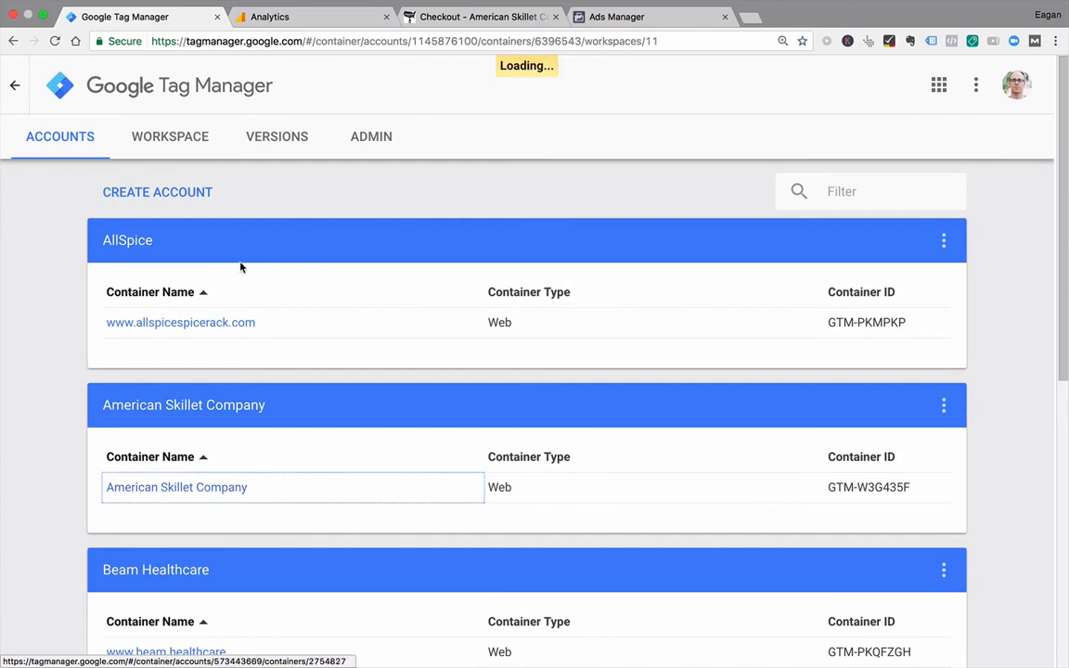
{"action": "left_click", "coordinate": [81, 371]}
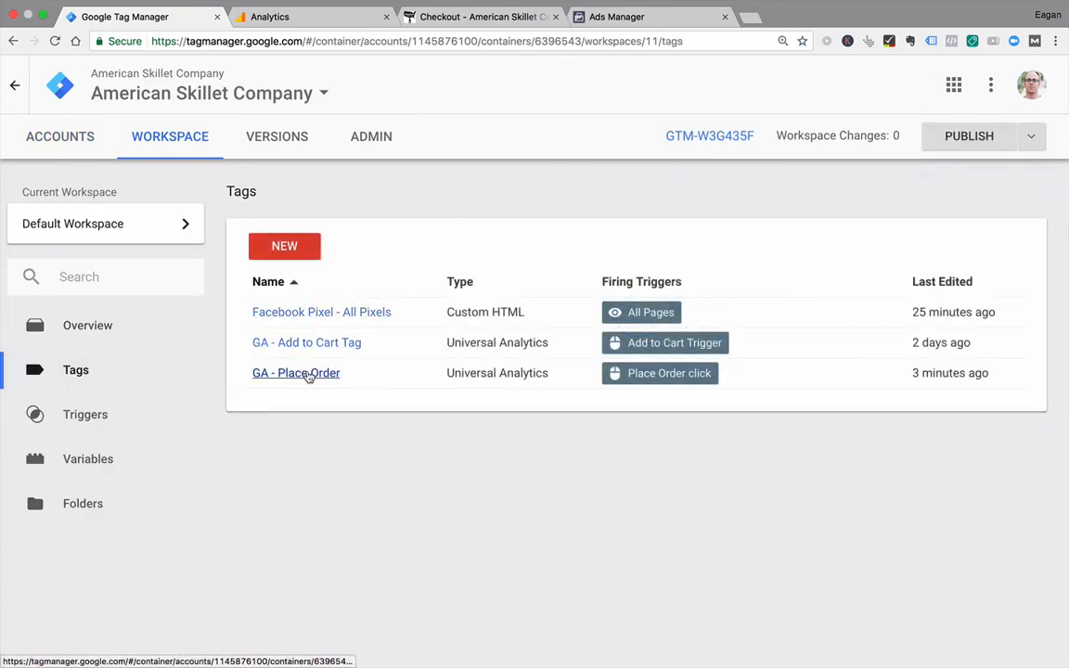
{"action": "left_click", "coordinate": [309, 374]}
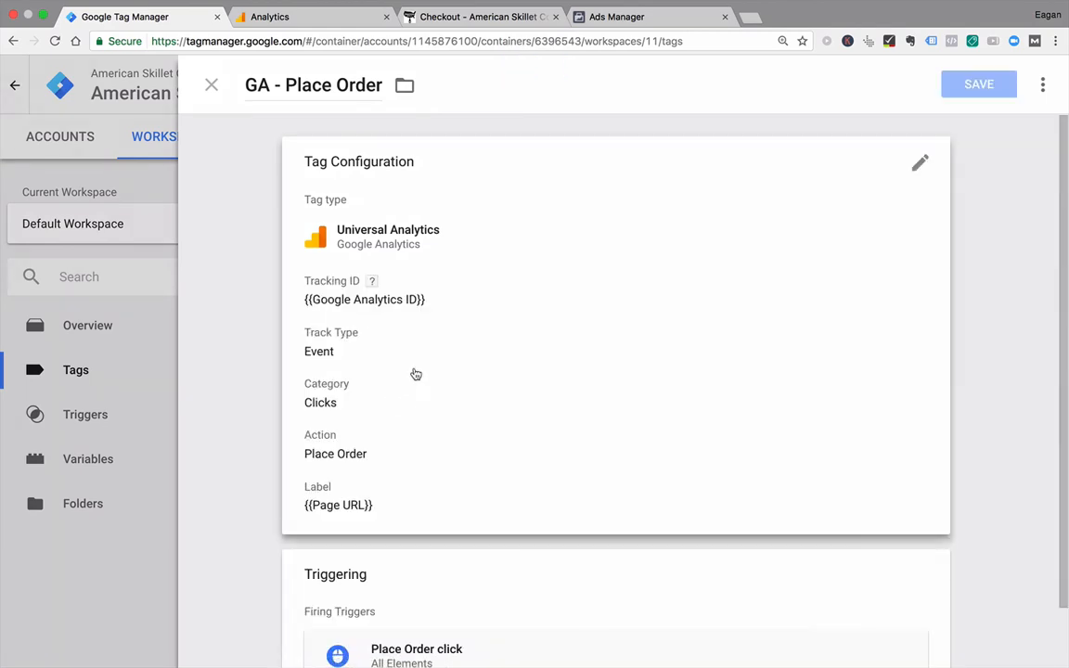
{"action": "left_click", "coordinate": [381, 414]}
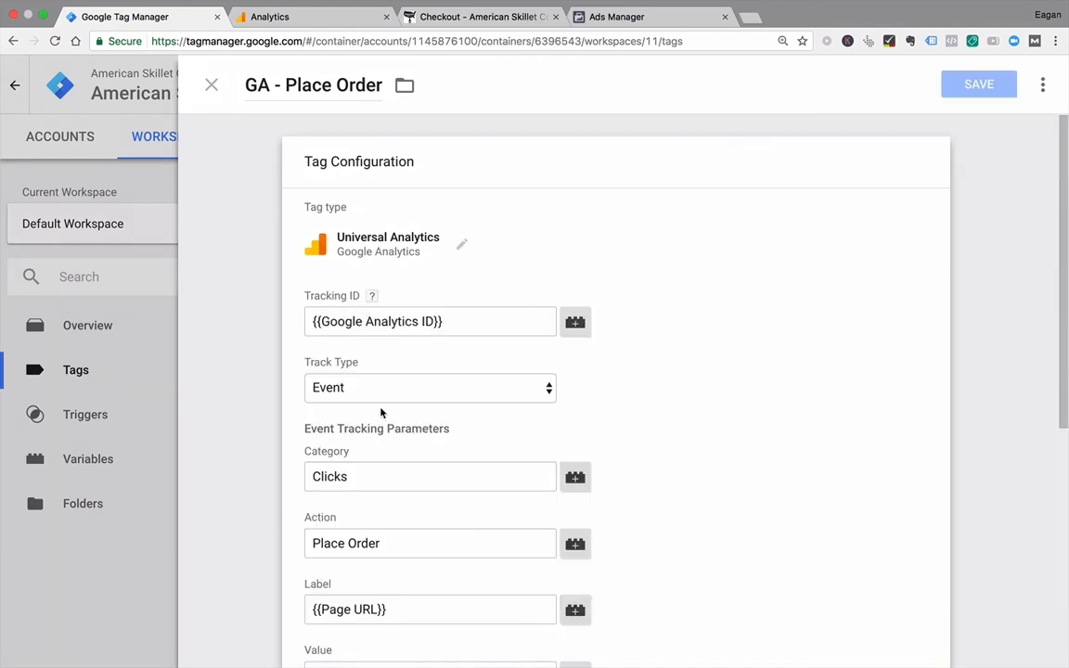
{"action": "left_click", "coordinate": [414, 543]}
{"action": "triple_click", "coordinate": [414, 543]}
{"action": "key", "text": "ctrl+c"}
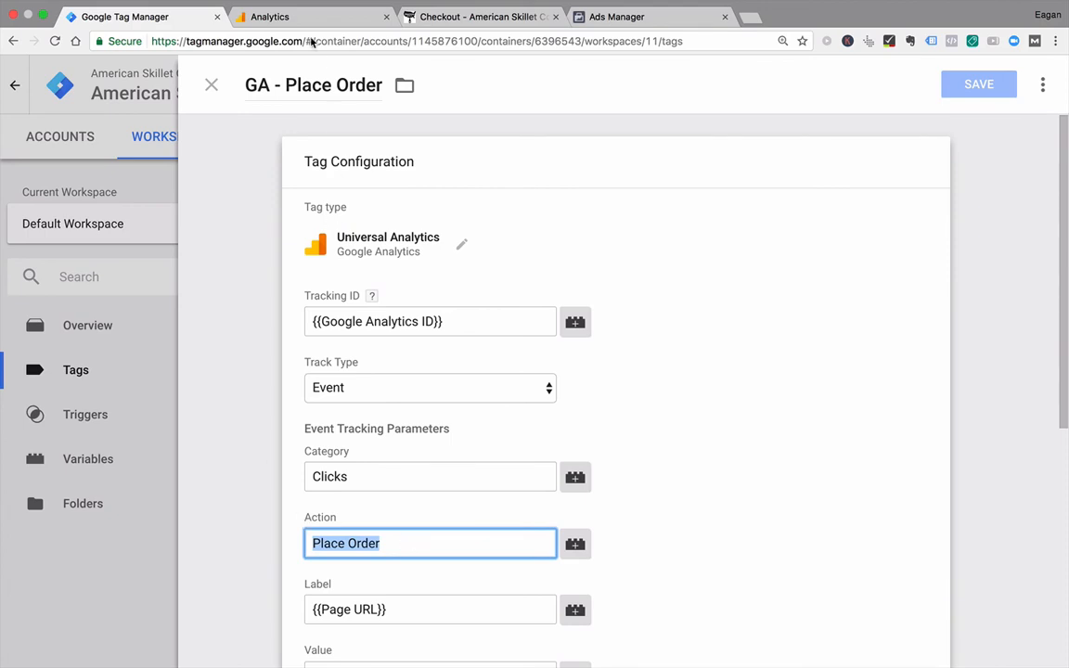
Step: Switch back to Analytics, paste "Place Order" as the goal's Action condition, and verify the goal against past data
{"action": "left_click", "coordinate": [278, 17]}
{"action": "key", "text": "ctrl+v"}
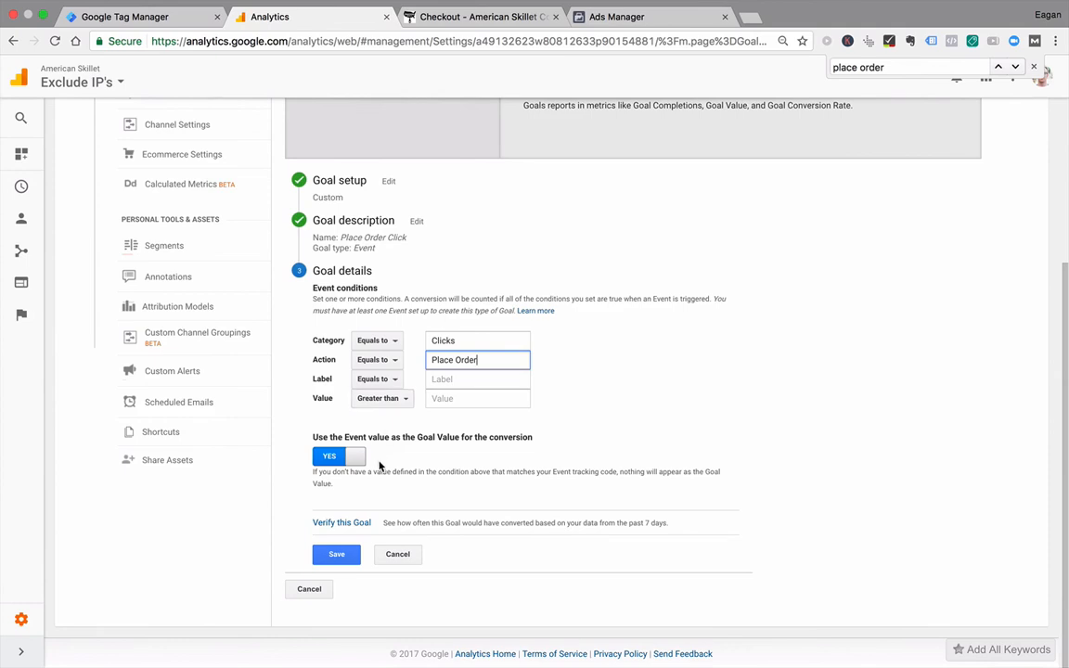
{"action": "left_click", "coordinate": [353, 523]}
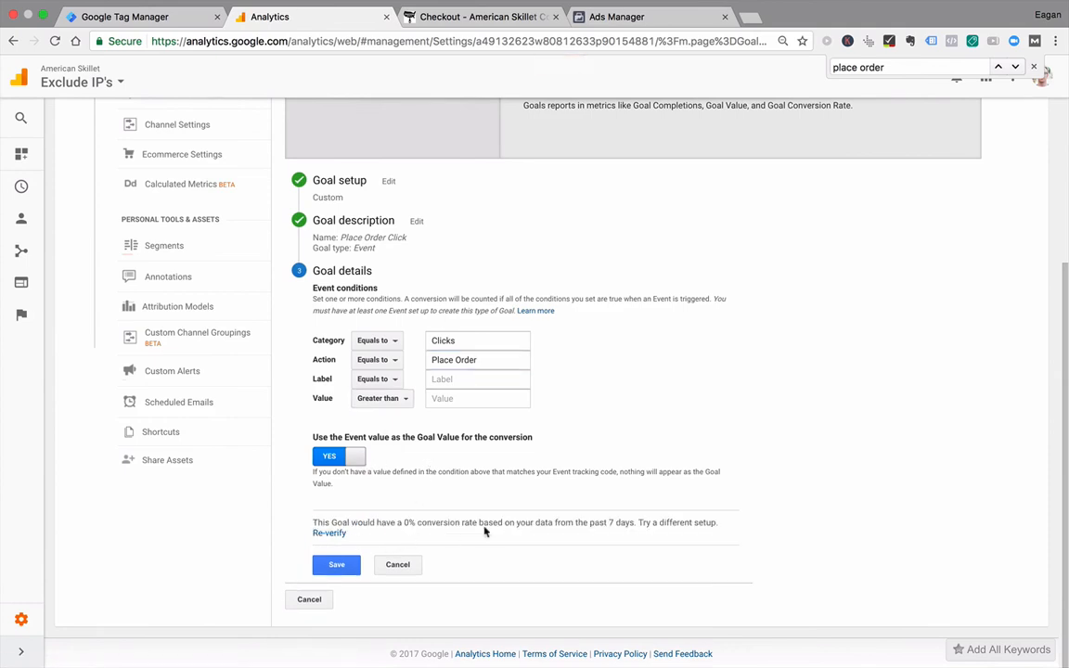
{"action": "scroll", "coordinate": [673, 517], "scroll_direction": "up", "scroll_amount": 1}
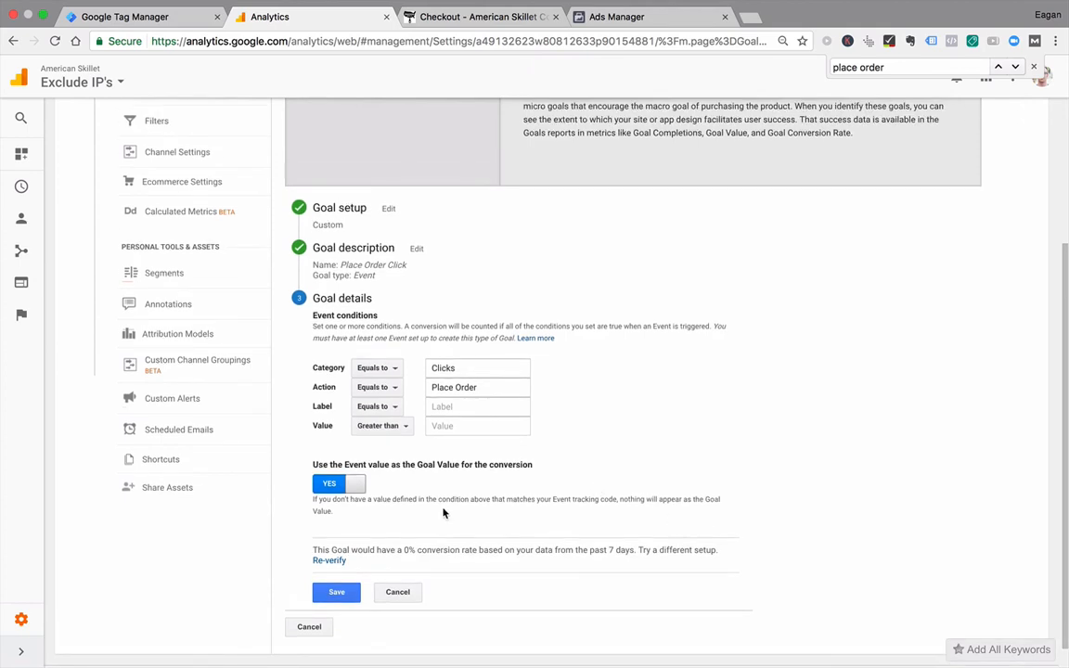
{"action": "scroll", "coordinate": [590, 464], "scroll_direction": "up", "scroll_amount": 5}
{"action": "scroll", "coordinate": [506, 400], "scroll_direction": "down", "scroll_amount": 6}
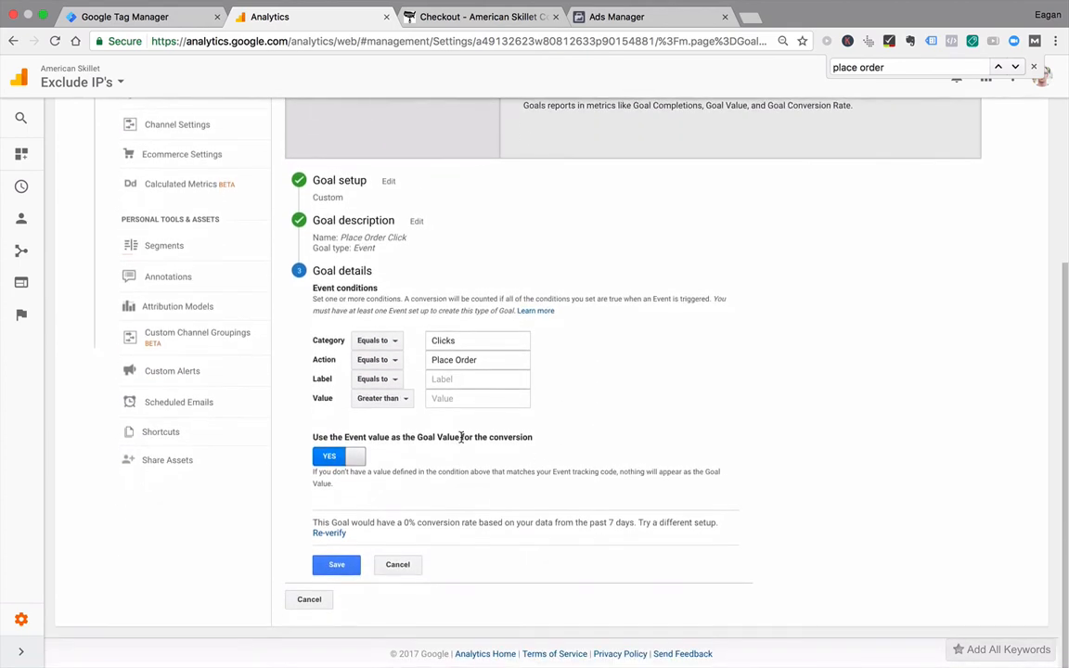
Step: Change the Action condition's match type to Regular expression and re-verify the goal
{"action": "left_click", "coordinate": [340, 567]}
{"action": "left_click", "coordinate": [373, 360]}
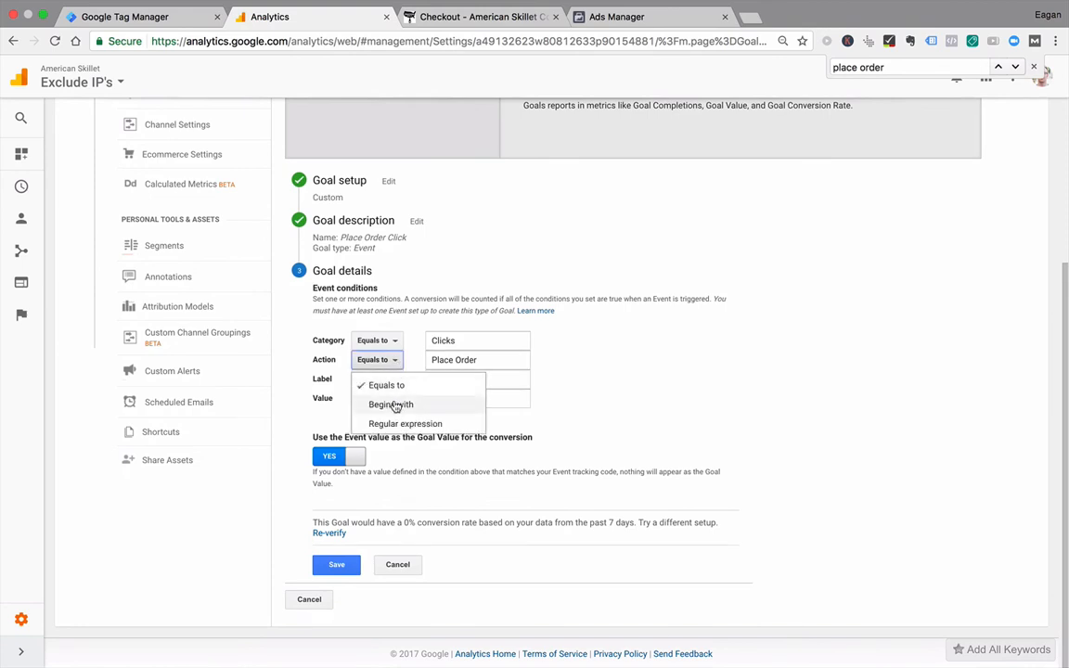
{"action": "left_click", "coordinate": [393, 404]}
{"action": "left_click", "coordinate": [396, 360]}
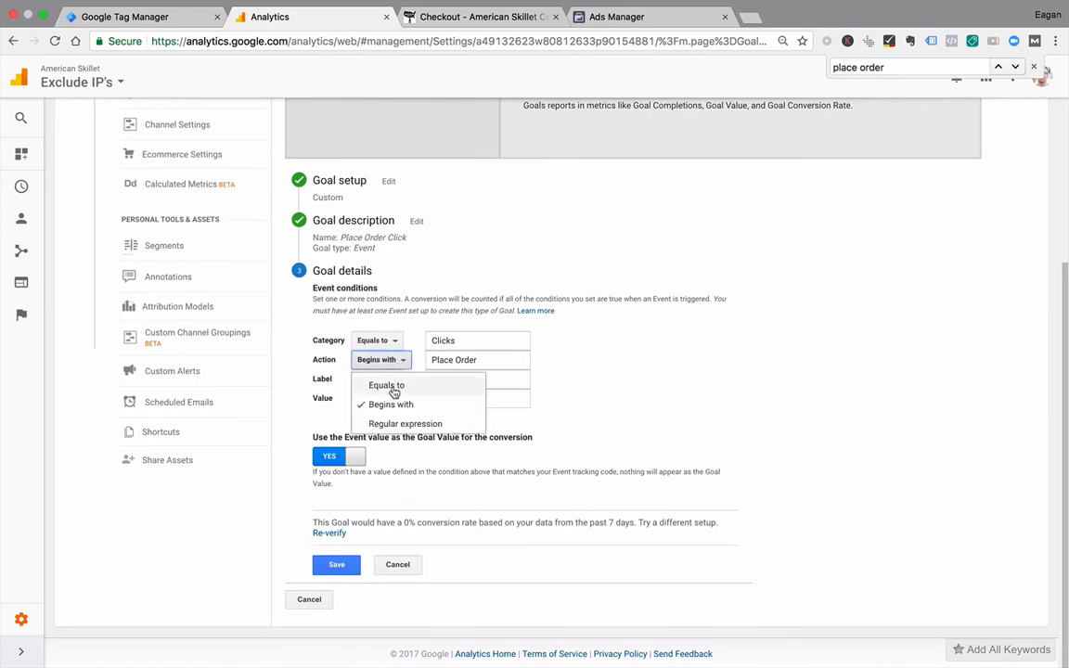
{"action": "left_click", "coordinate": [392, 424]}
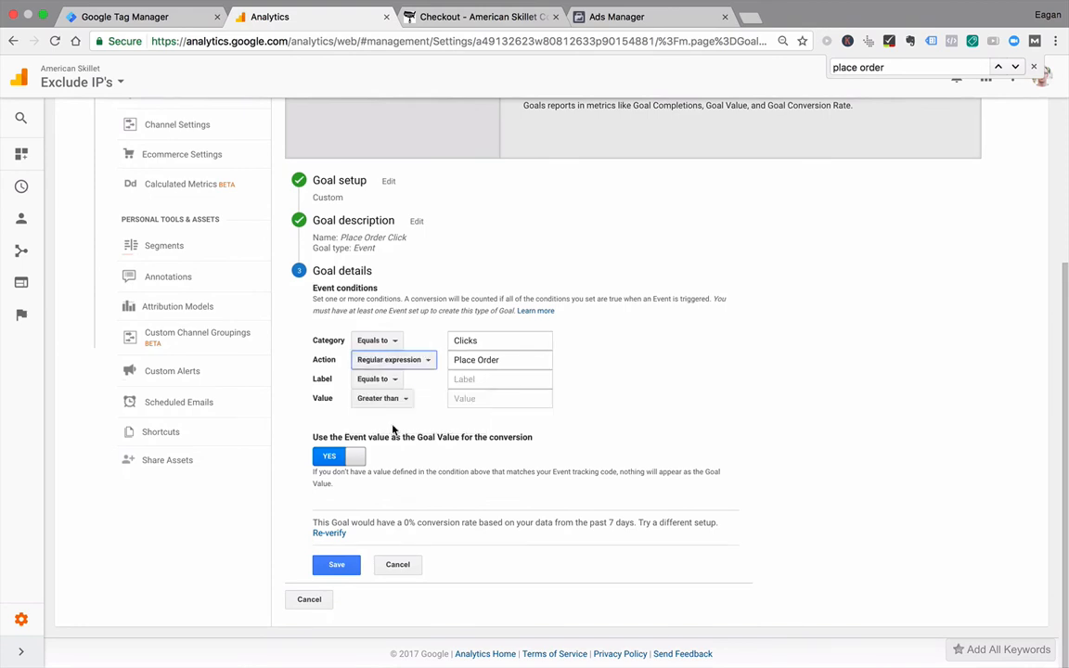
{"action": "left_click", "coordinate": [332, 534]}
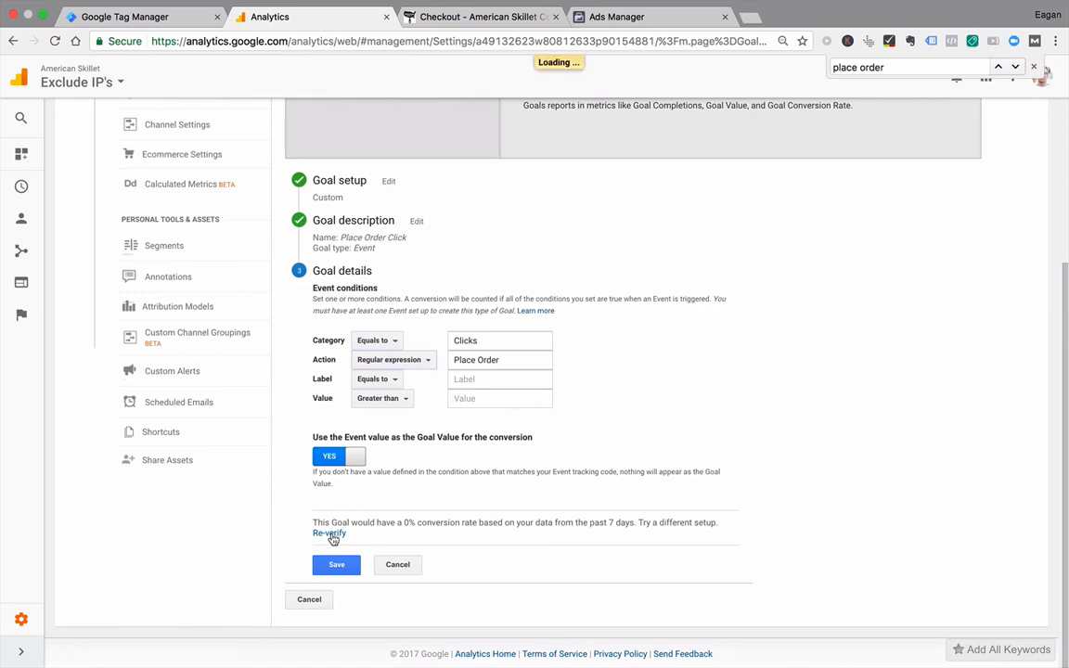
Step: Keep Regular expression as the Action match type and save the Place Order Click goal
{"action": "left_click", "coordinate": [411, 360]}
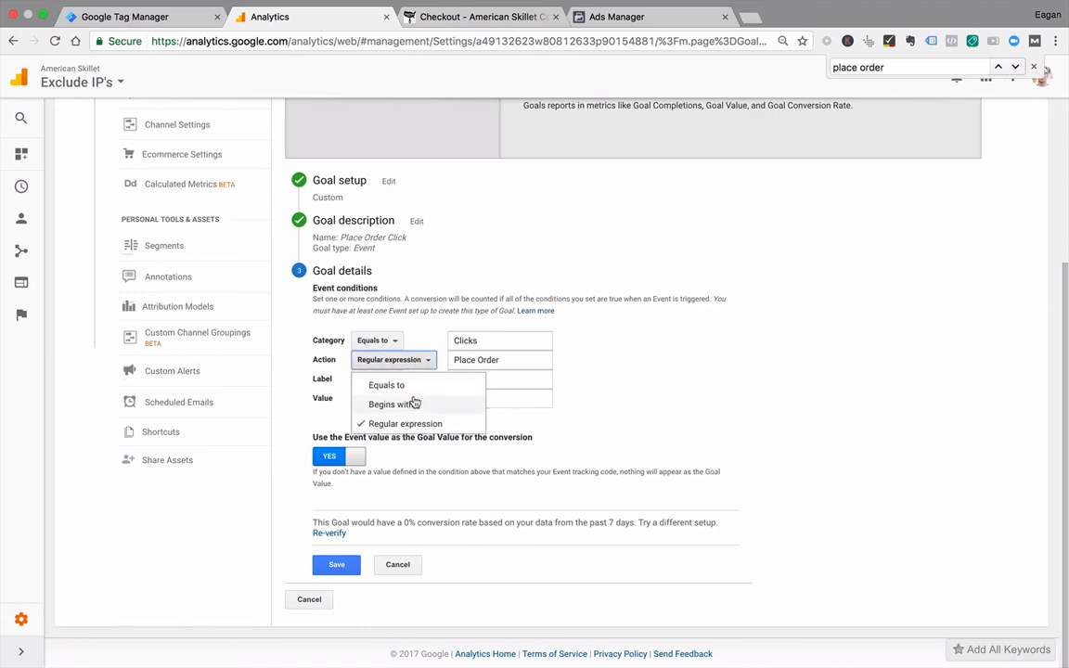
{"action": "left_click", "coordinate": [408, 424]}
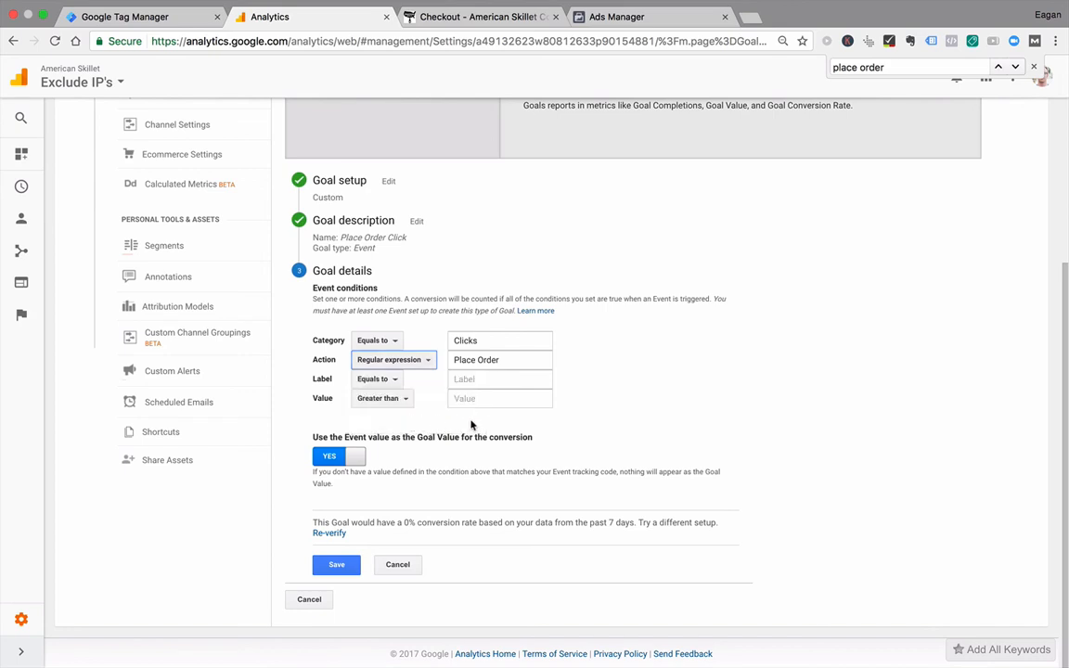
{"action": "left_click", "coordinate": [342, 568]}
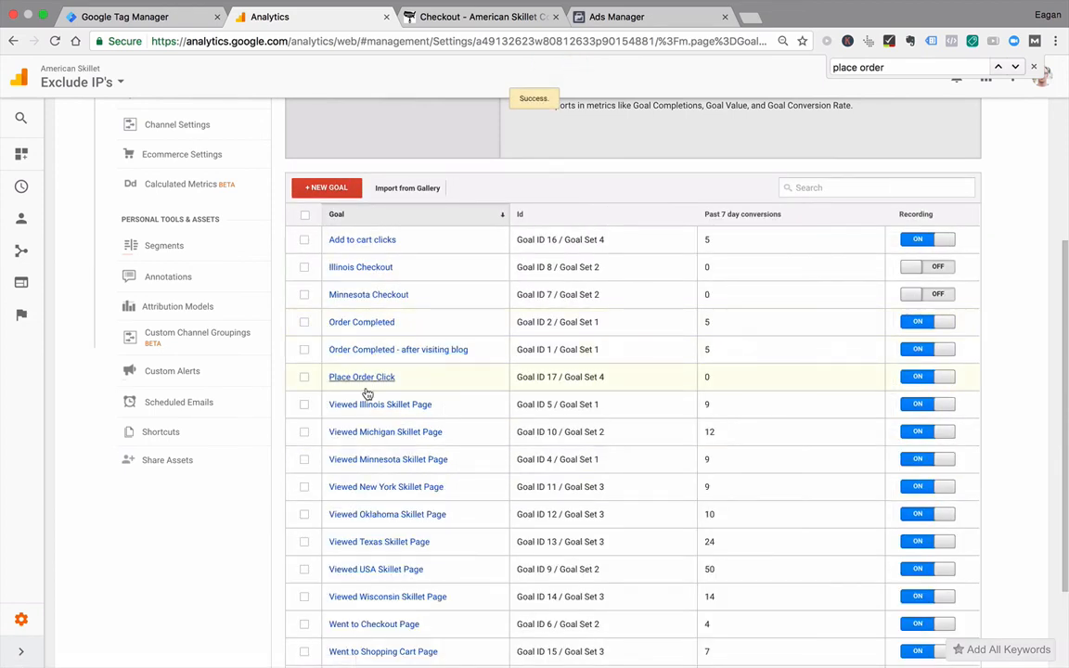
Step: Open the Add to cart clicks goal and expand its goal details for editing the event conditions
{"action": "left_click", "coordinate": [375, 243]}
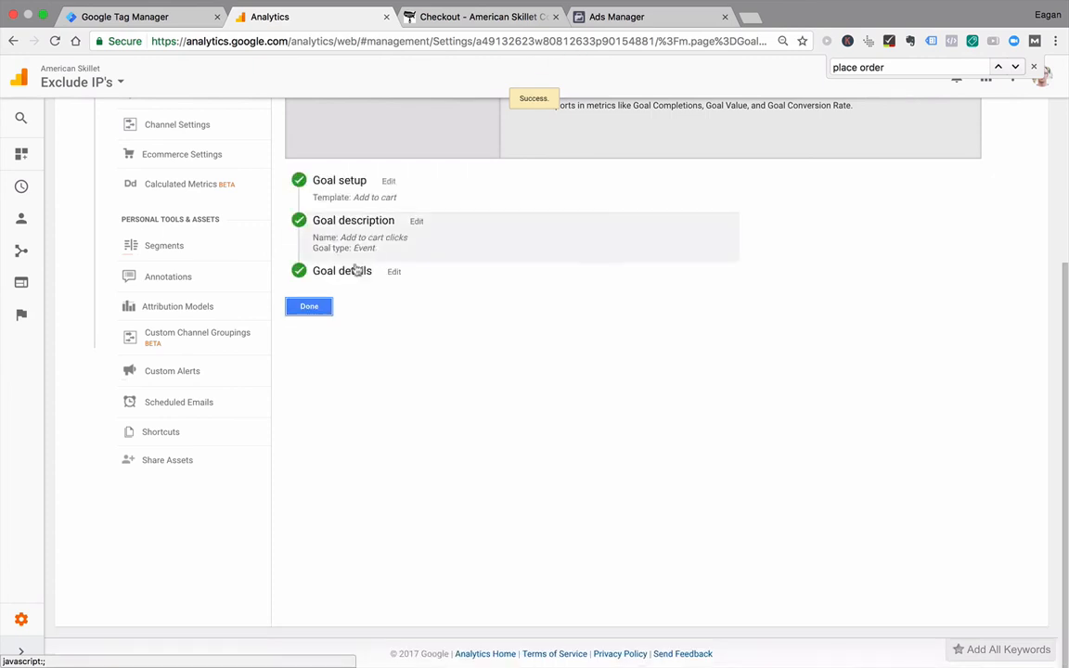
{"action": "left_click", "coordinate": [367, 273]}
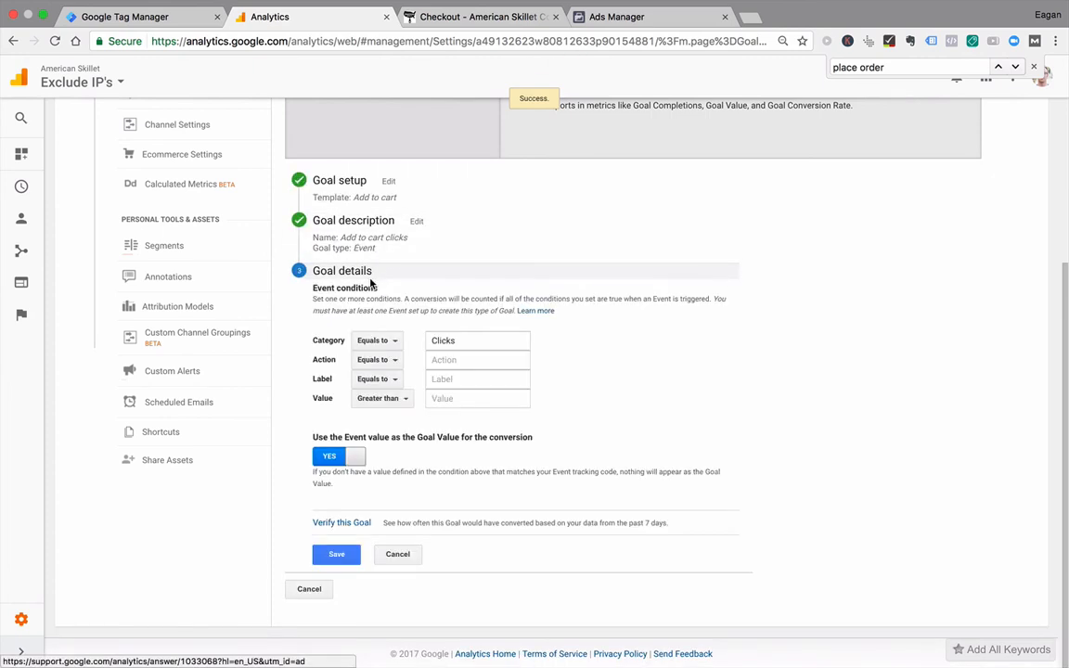
{"action": "left_click", "coordinate": [450, 366]}
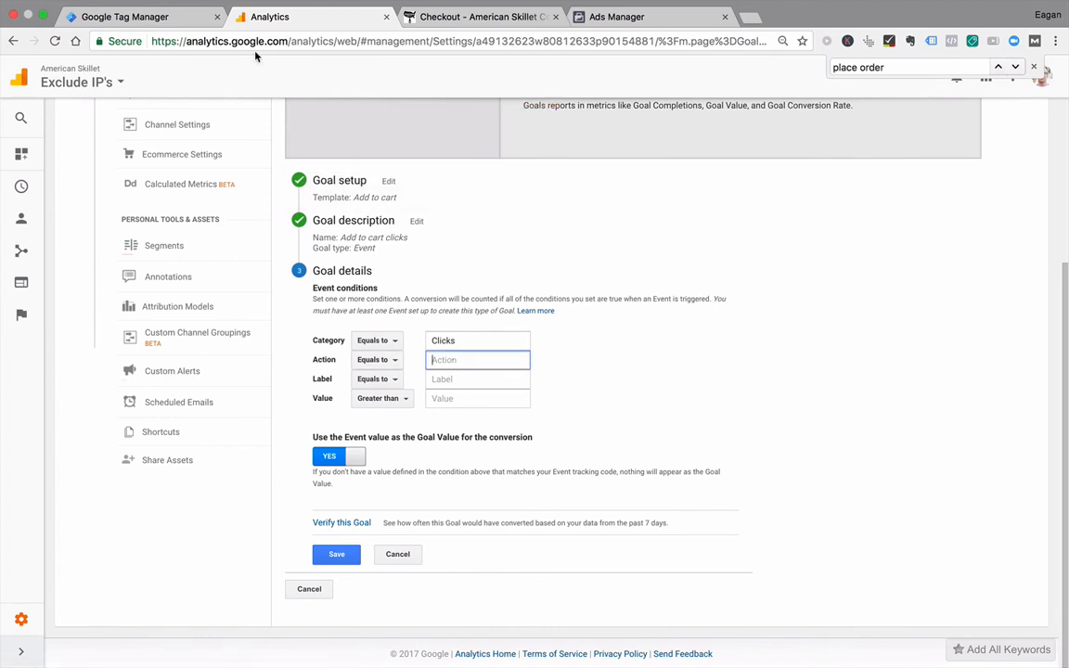
{"action": "left_click", "coordinate": [440, 340]}
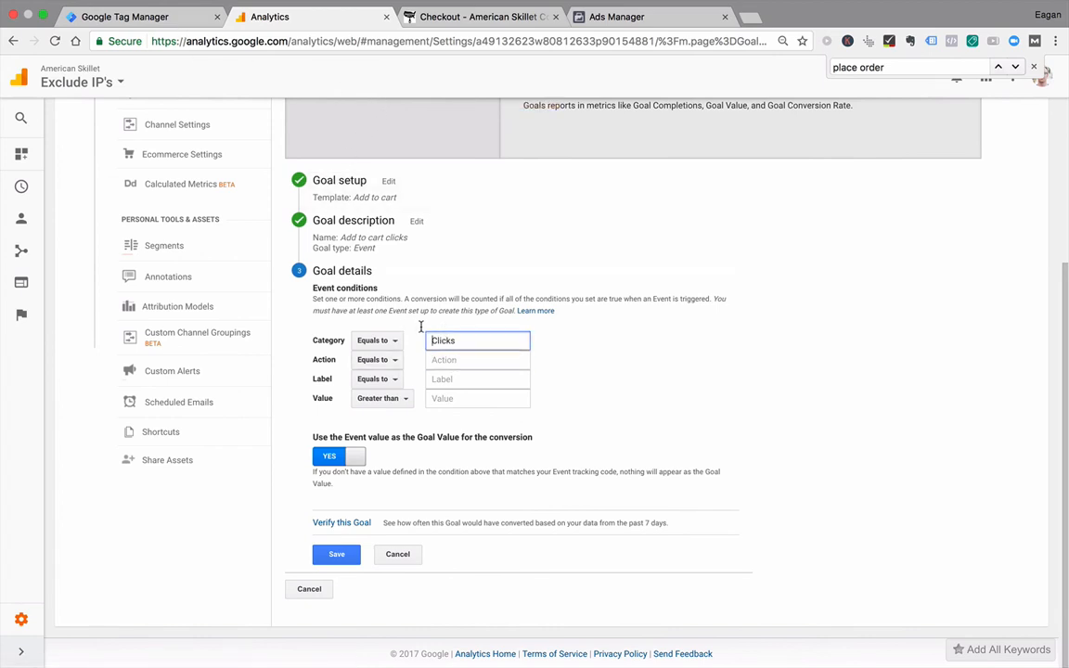
Step: Switch to Tag Manager, close the GA - Place Order tag, and open the GA - Add to Cart Tag's configuration for editing
{"action": "left_click", "coordinate": [167, 6]}
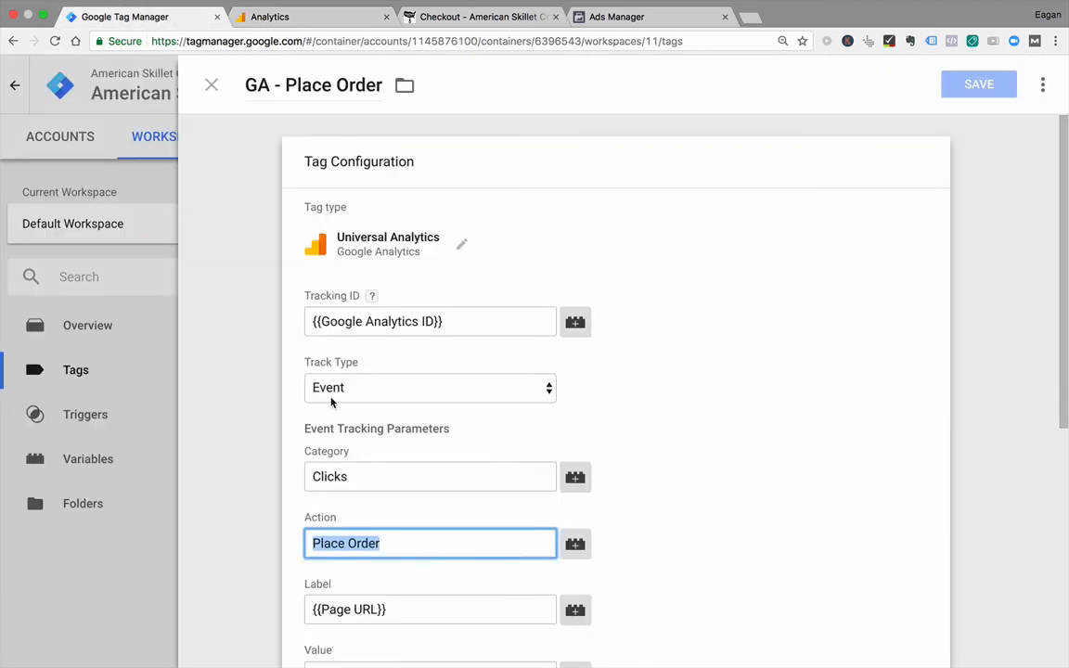
{"action": "left_click", "coordinate": [212, 85]}
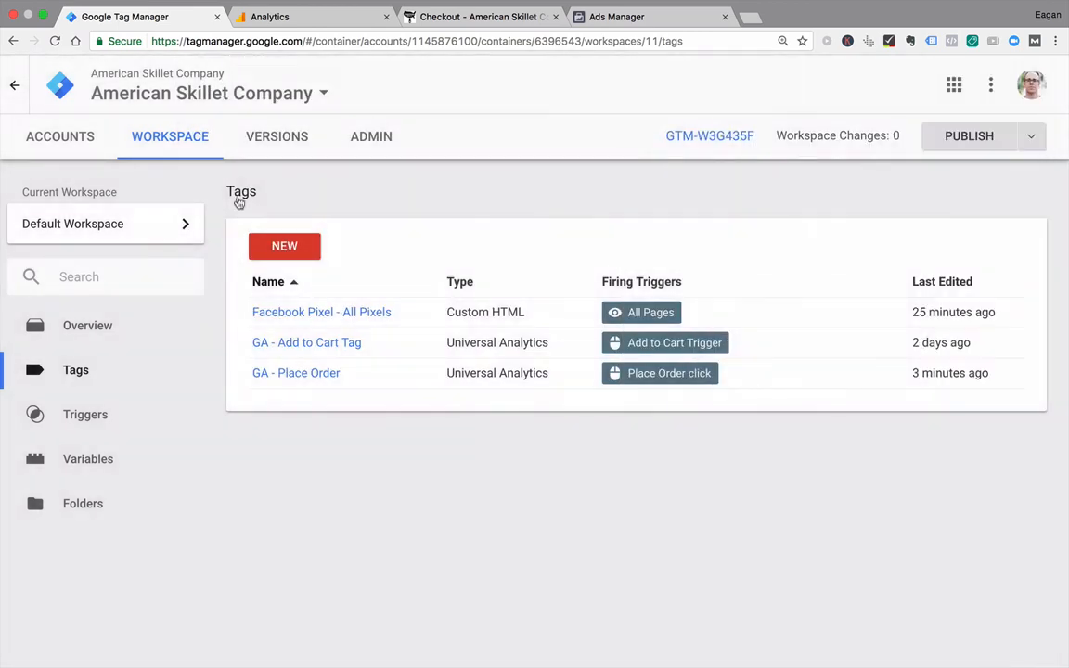
{"action": "left_click", "coordinate": [332, 355]}
{"action": "left_click", "coordinate": [375, 241]}
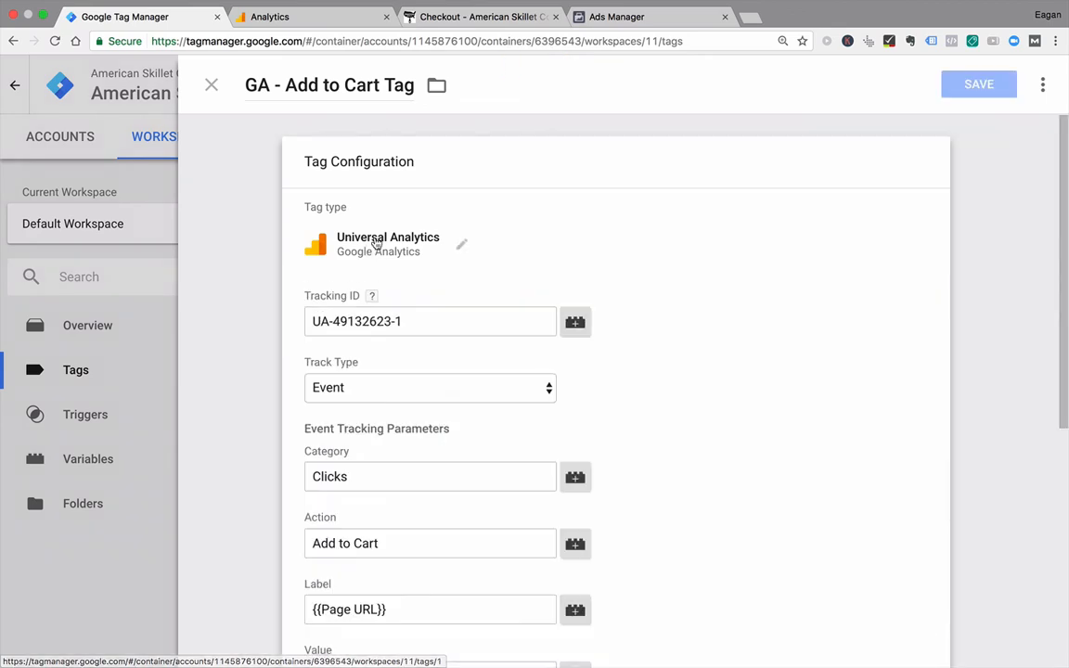
Step: Replace the hard-coded Tracking ID in the GA - Add to Cart Tag with the Google Analytics ID variable
{"action": "left_click", "coordinate": [526, 320]}
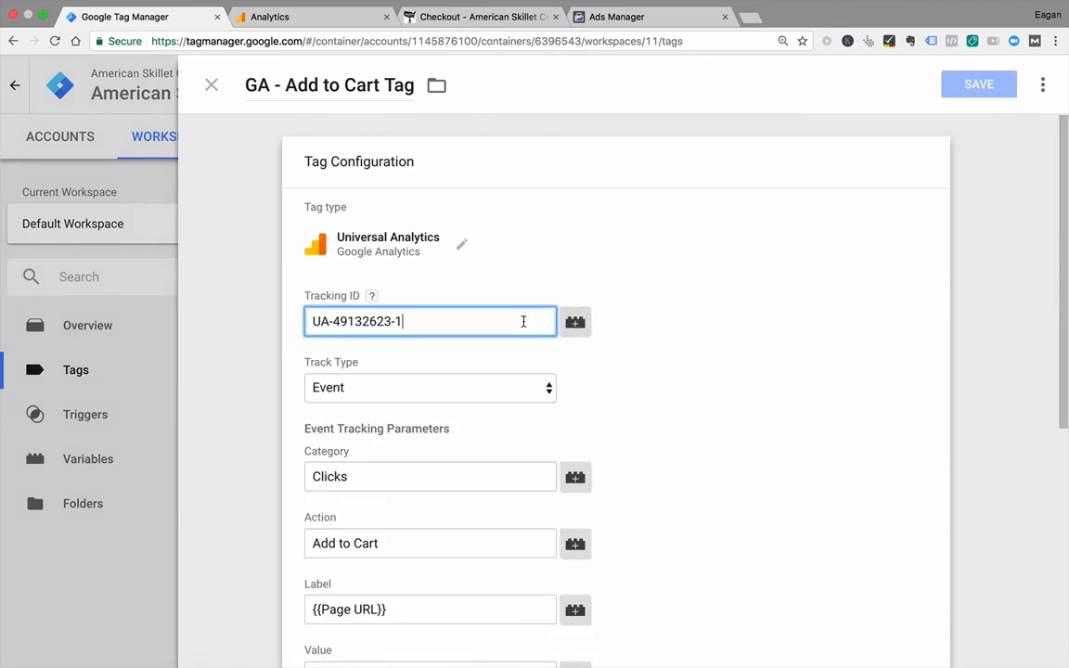
{"action": "key", "text": "super+a"}
{"action": "key", "text": "BackSpace"}
{"action": "left_click", "coordinate": [575, 322]}
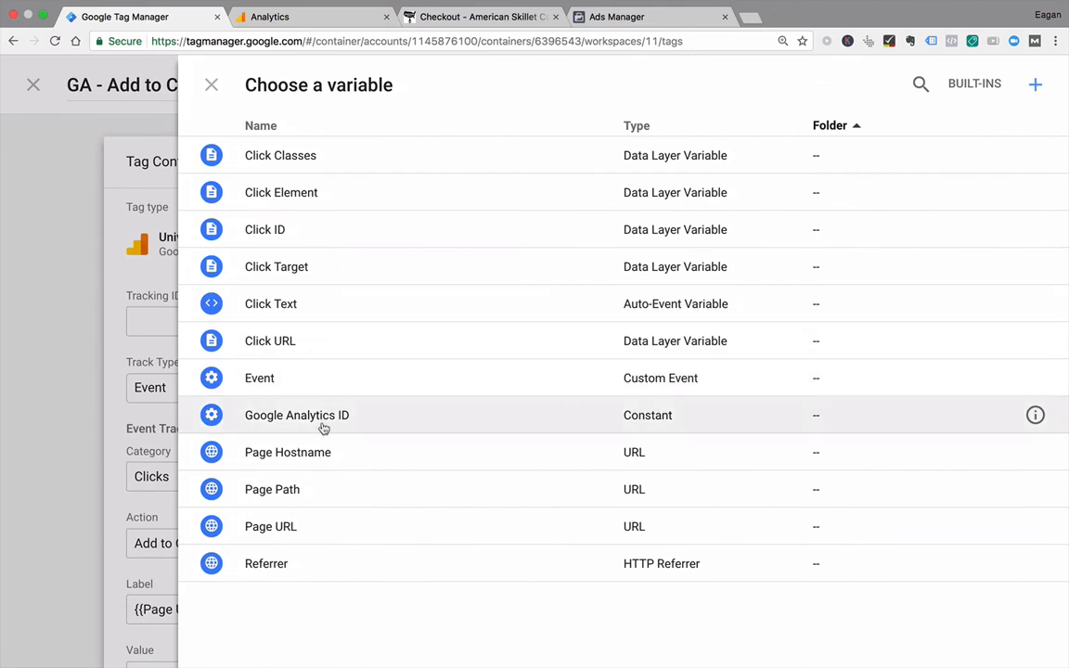
{"action": "left_click", "coordinate": [322, 425]}
Step: Copy the tag's Action value "Add to Cart" into the Add to cart clicks goal's Action condition in Analytics, and verify the goal
{"action": "scroll", "coordinate": [245, 435], "scroll_direction": "down", "scroll_amount": 3}
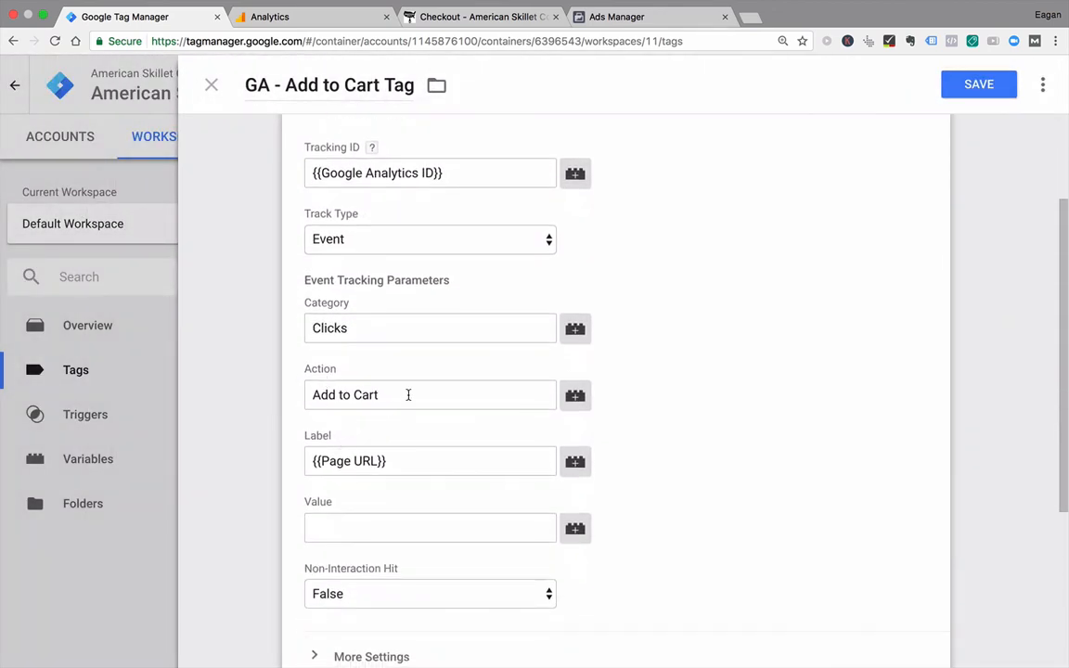
{"action": "left_click_drag", "start_coordinate": [408, 395], "coordinate": [253, 369]}
{"action": "key", "text": "ctrl+c"}
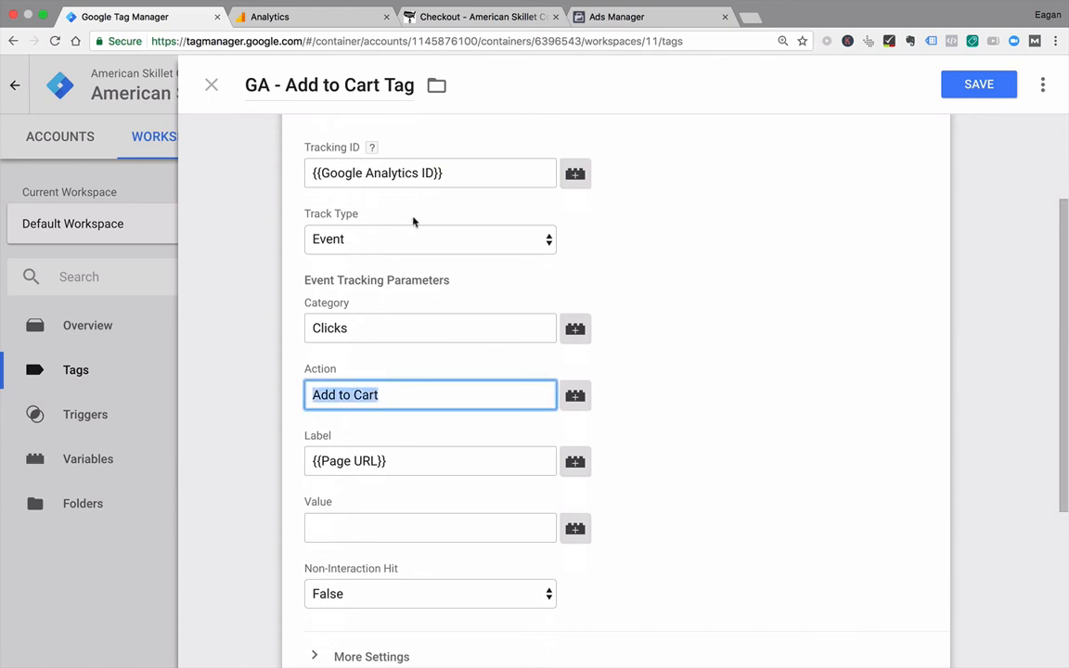
{"action": "left_click", "coordinate": [323, 17]}
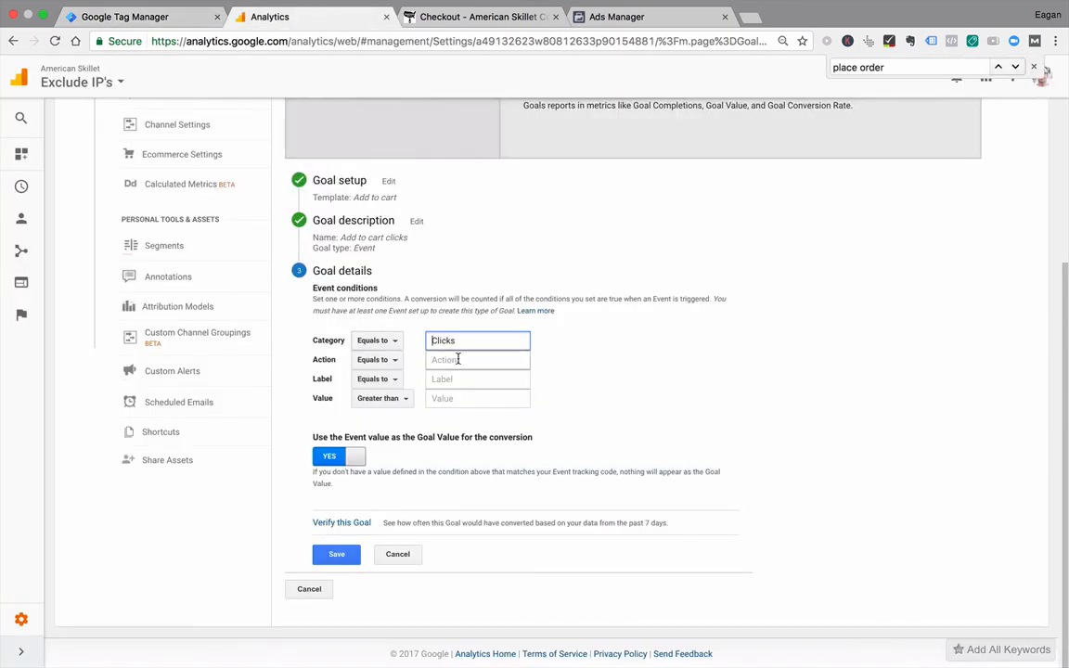
{"action": "left_click", "coordinate": [458, 359]}
{"action": "key", "text": "ctrl+v"}
{"action": "left_click", "coordinate": [341, 523]}
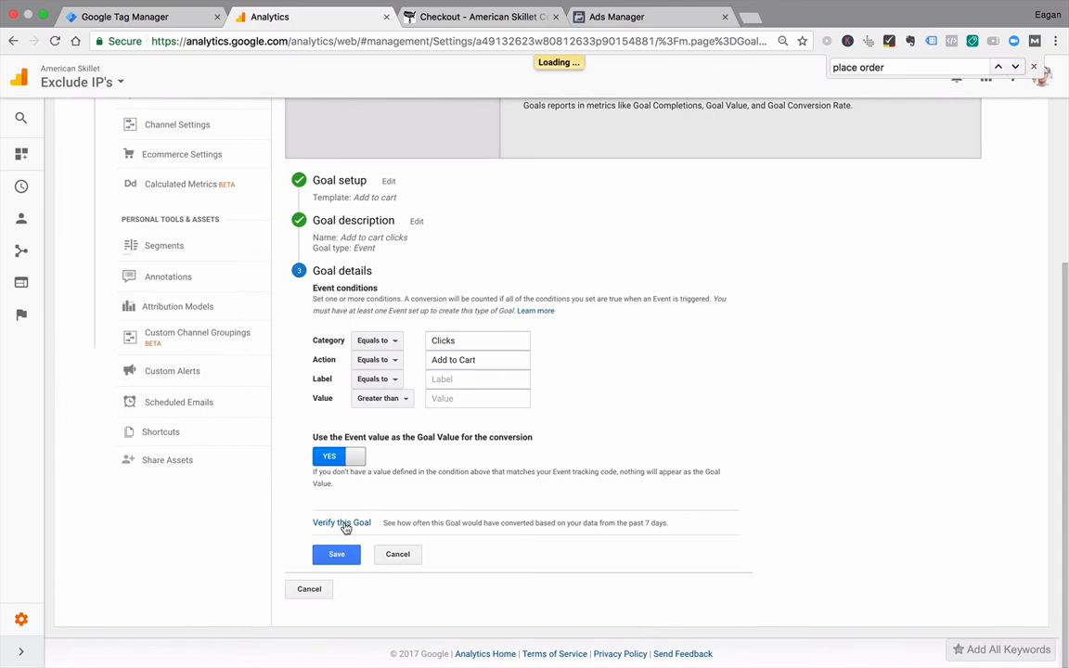